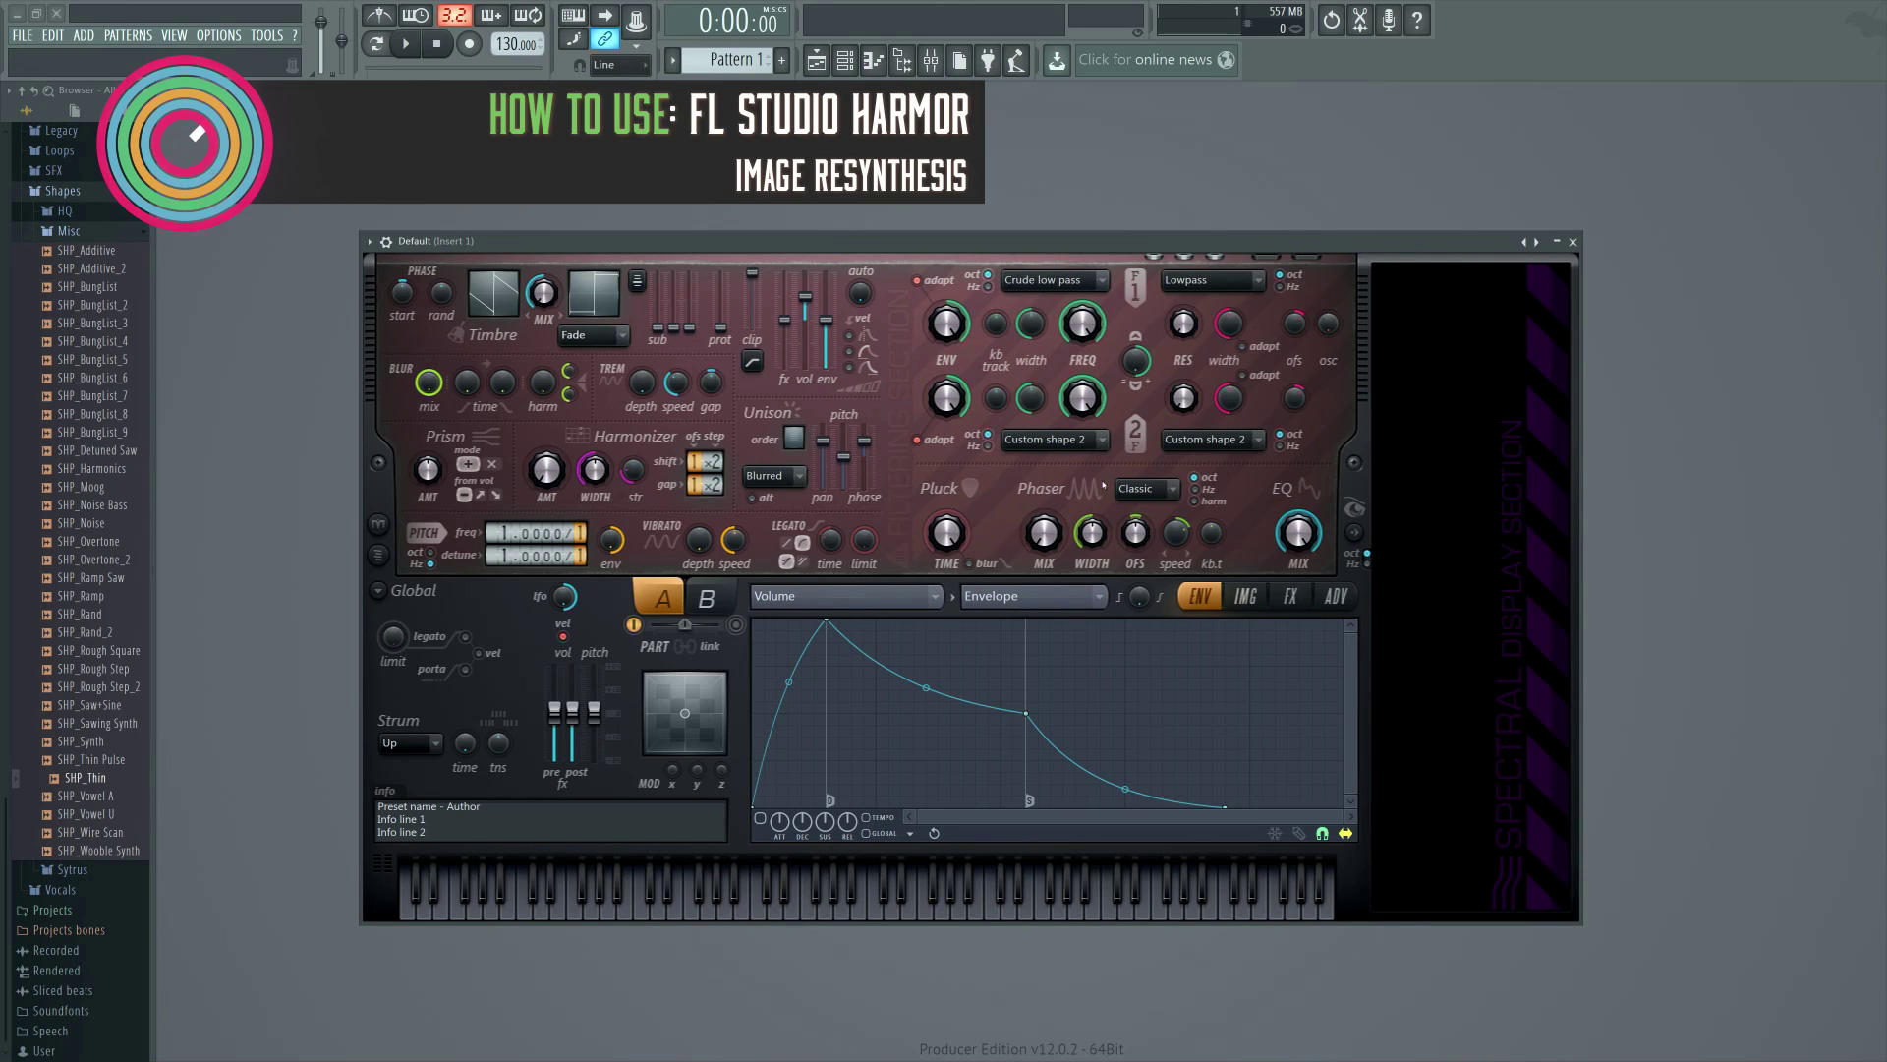
# Load the "Give It" vocal sample from the Packs Vocals folder into Harmor's image section for resynthesis.
pyautogui.click(1242, 595)
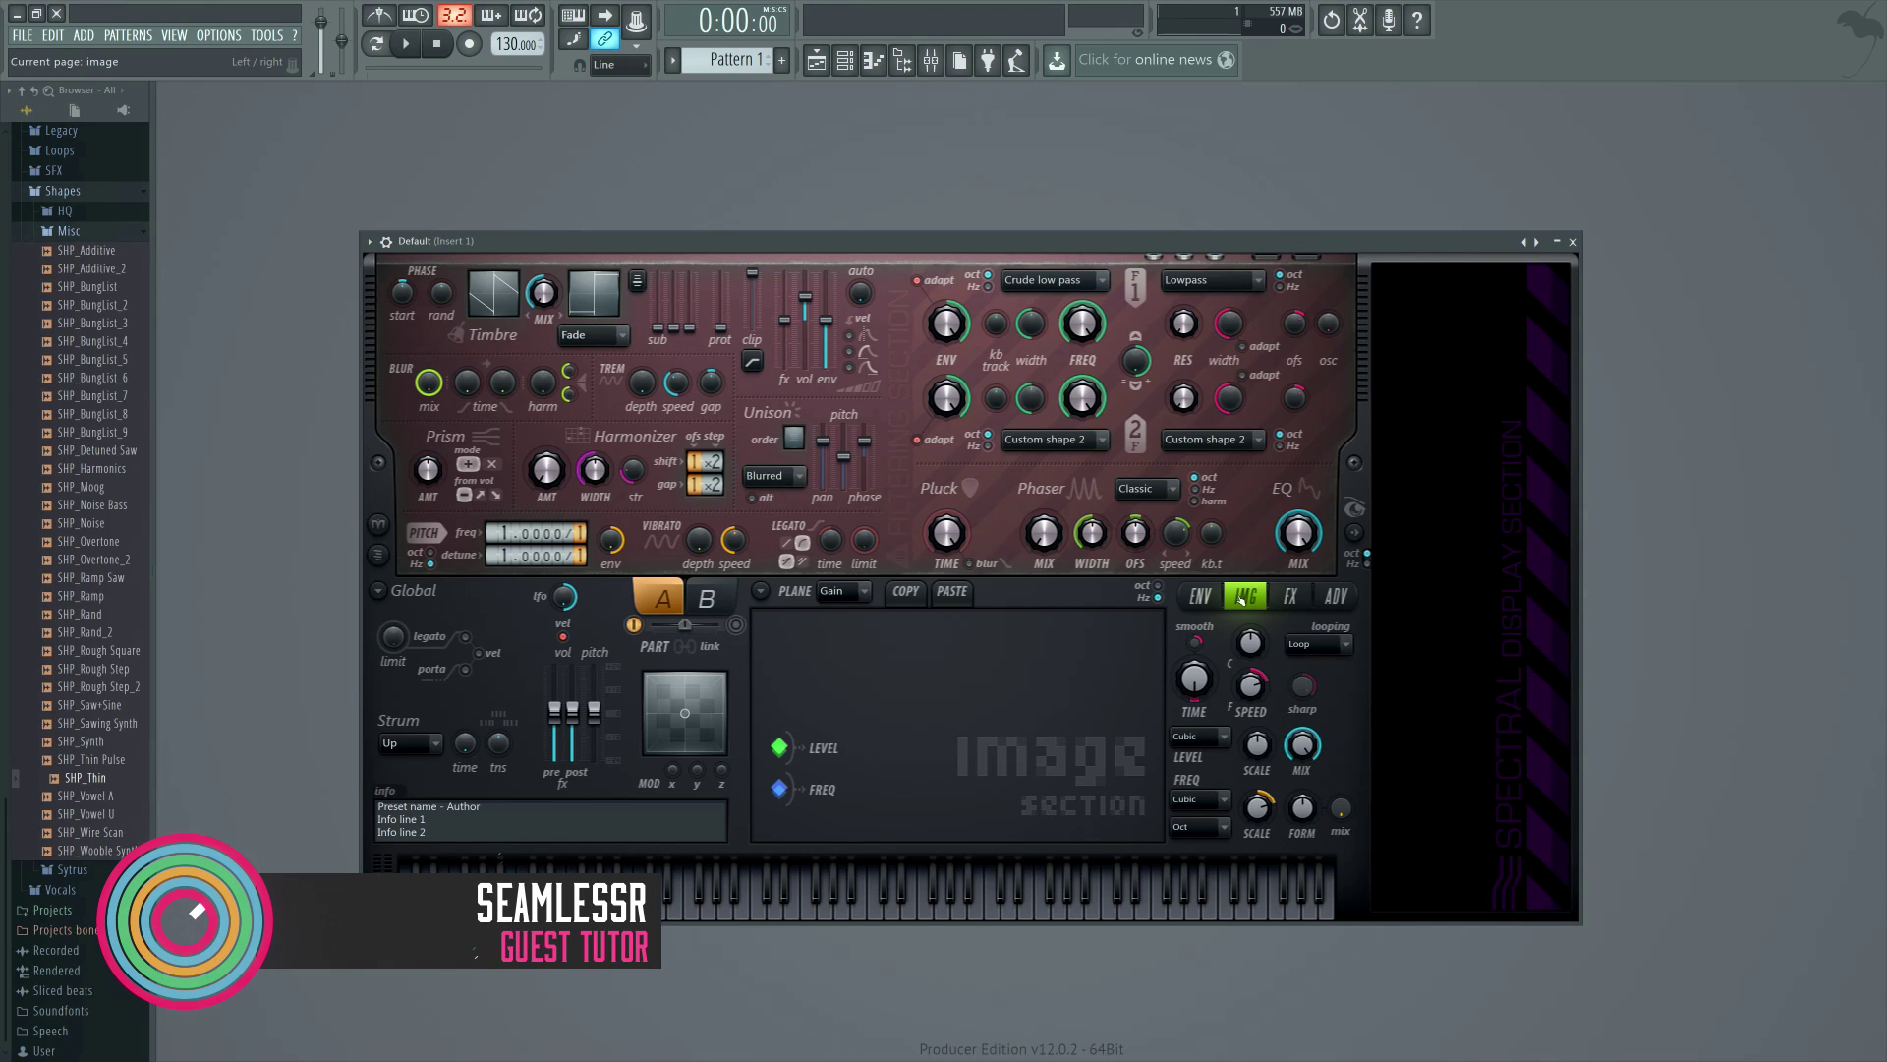
pyautogui.click(62, 191)
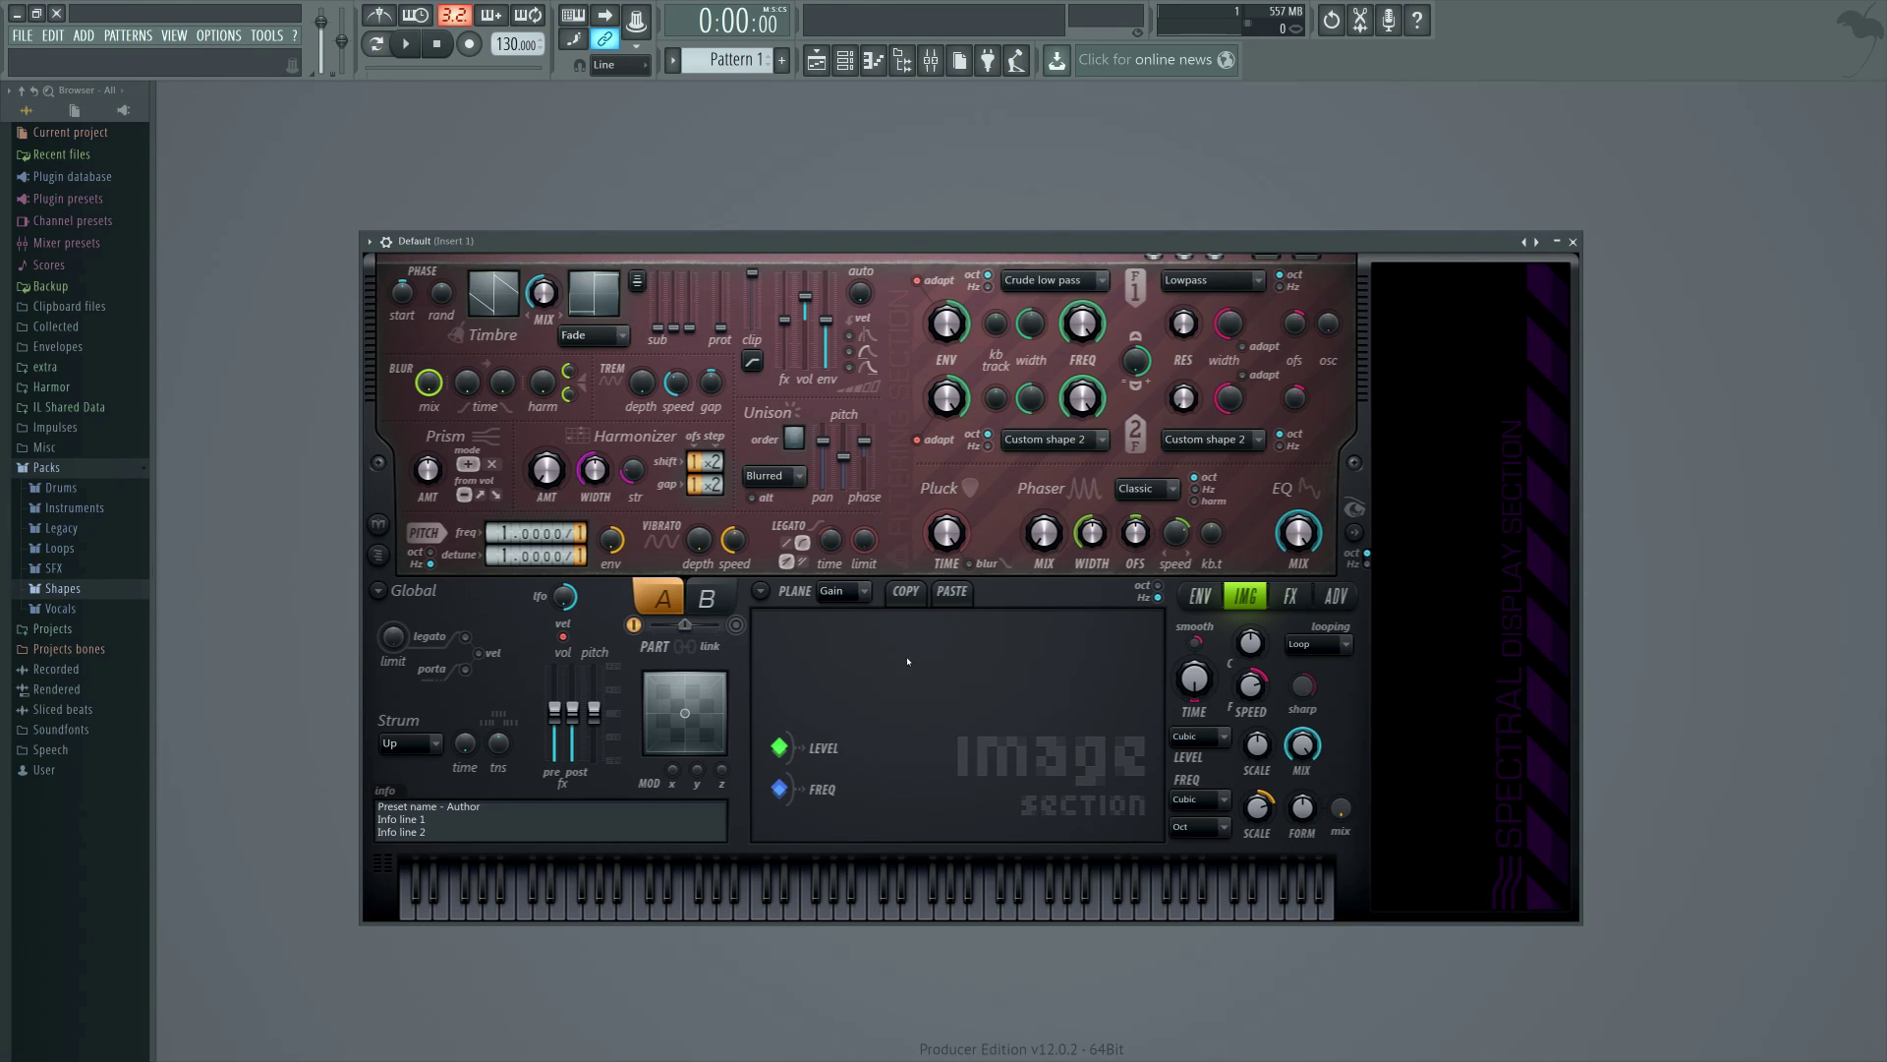
pyautogui.click(60, 608)
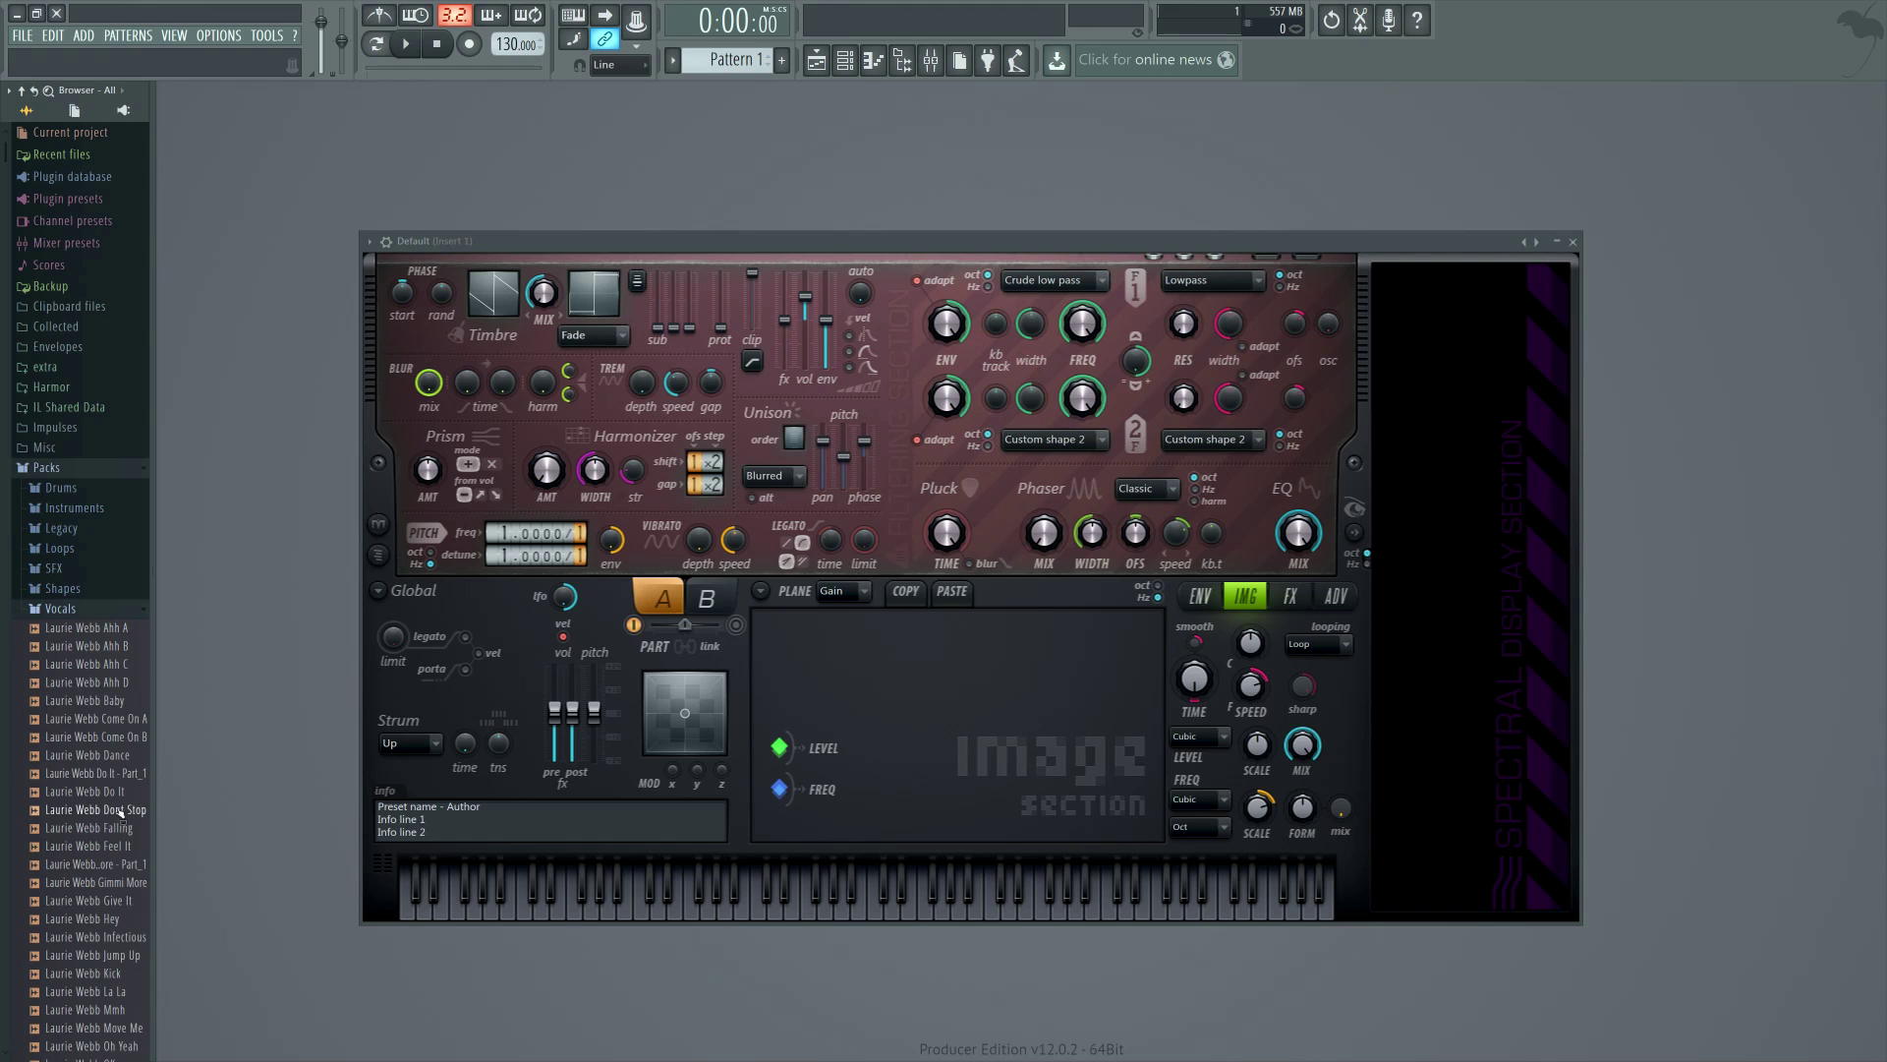
pyautogui.scroll(-2, 105, 693)
pyautogui.moveTo(78, 793); pyautogui.dragTo(943, 727)
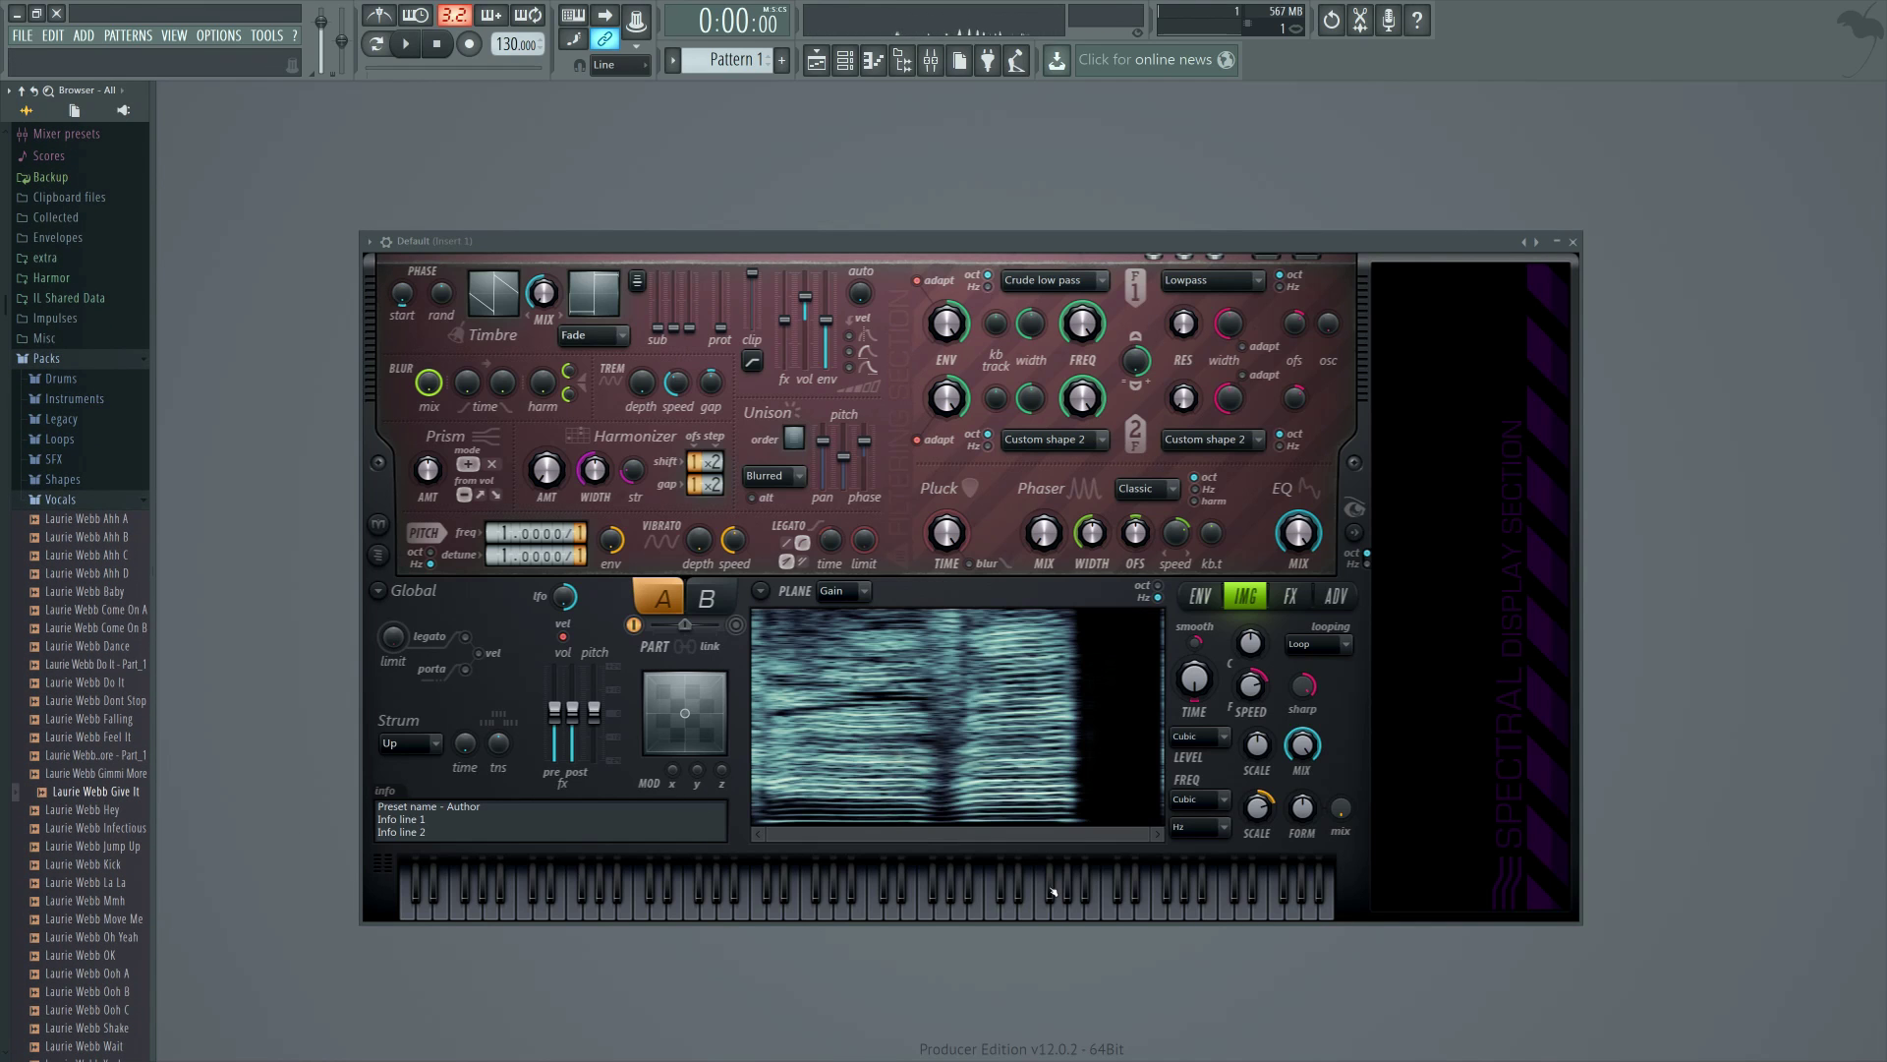
# Play notes to audition the resynthesized vocal, and examine its harmonics by zooming the image in and back out.
pyautogui.press('z')
pyautogui.press('q')
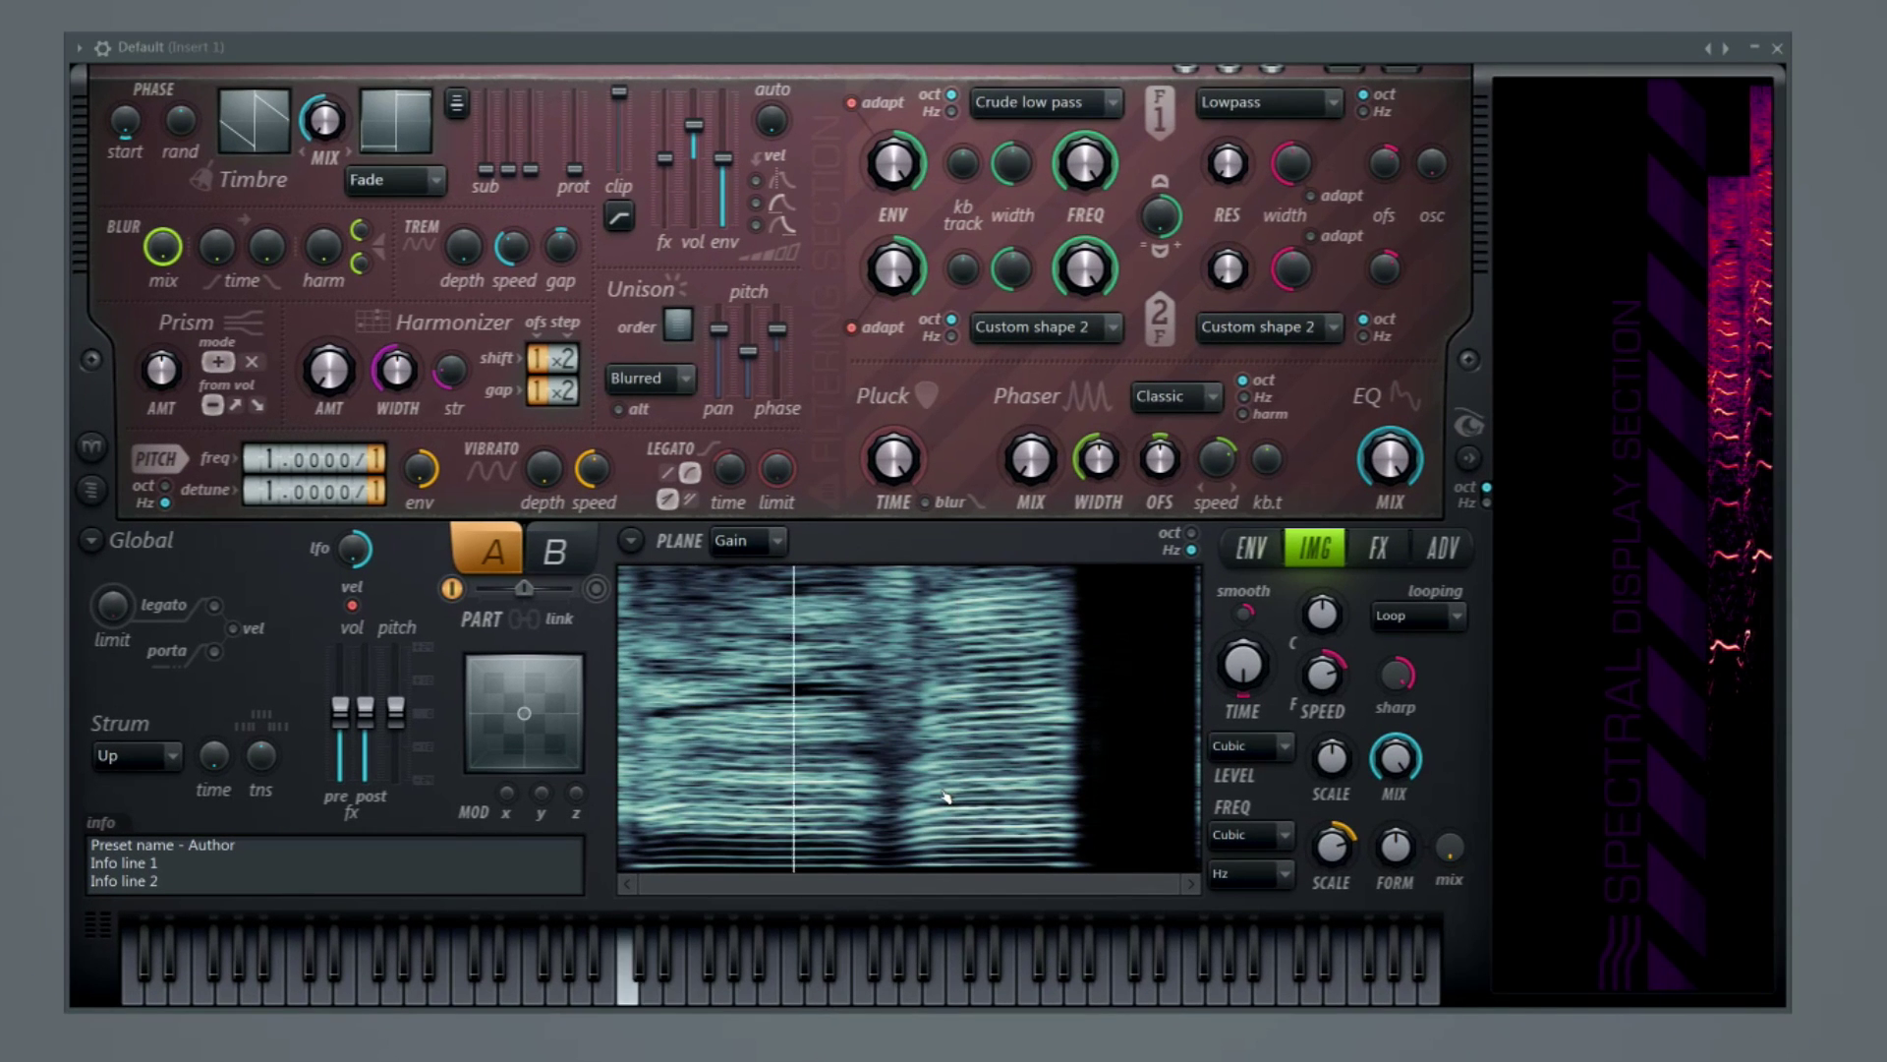
pyautogui.press('q')
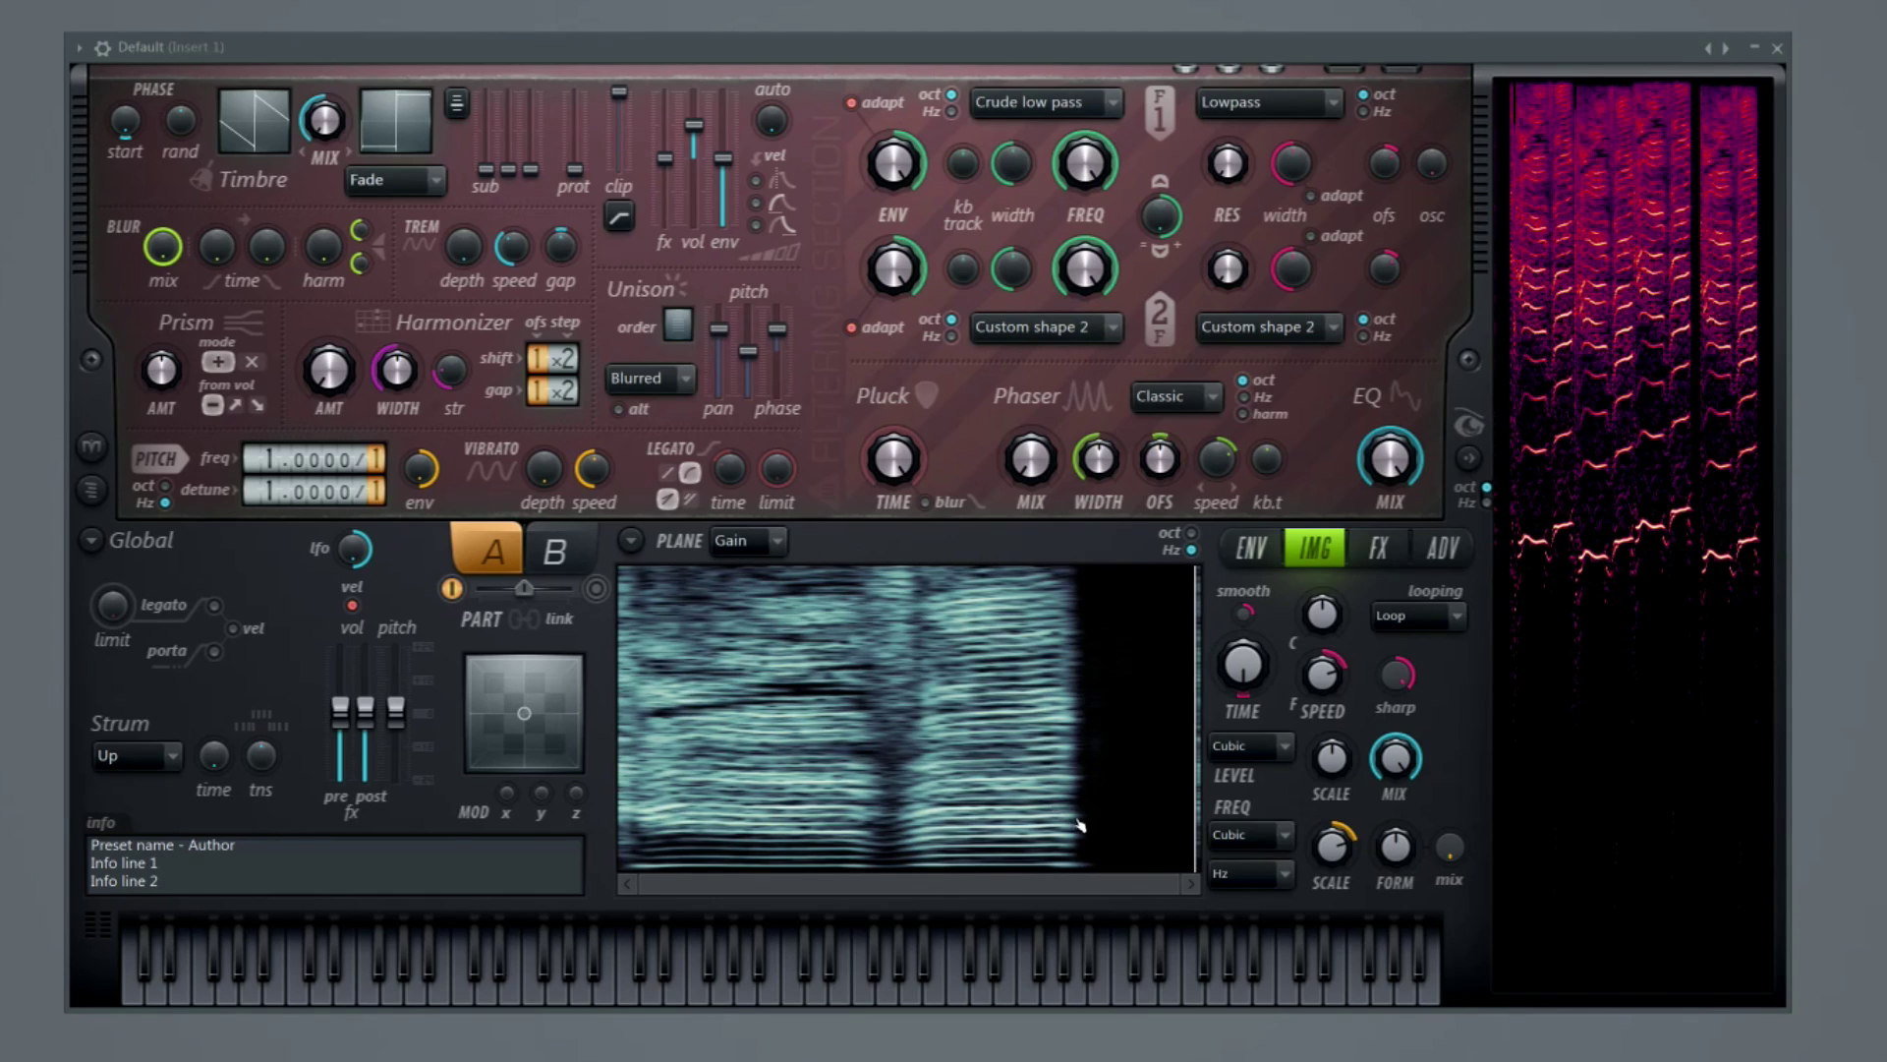
pyautogui.moveTo(1177, 881); pyautogui.dragTo(695, 874)
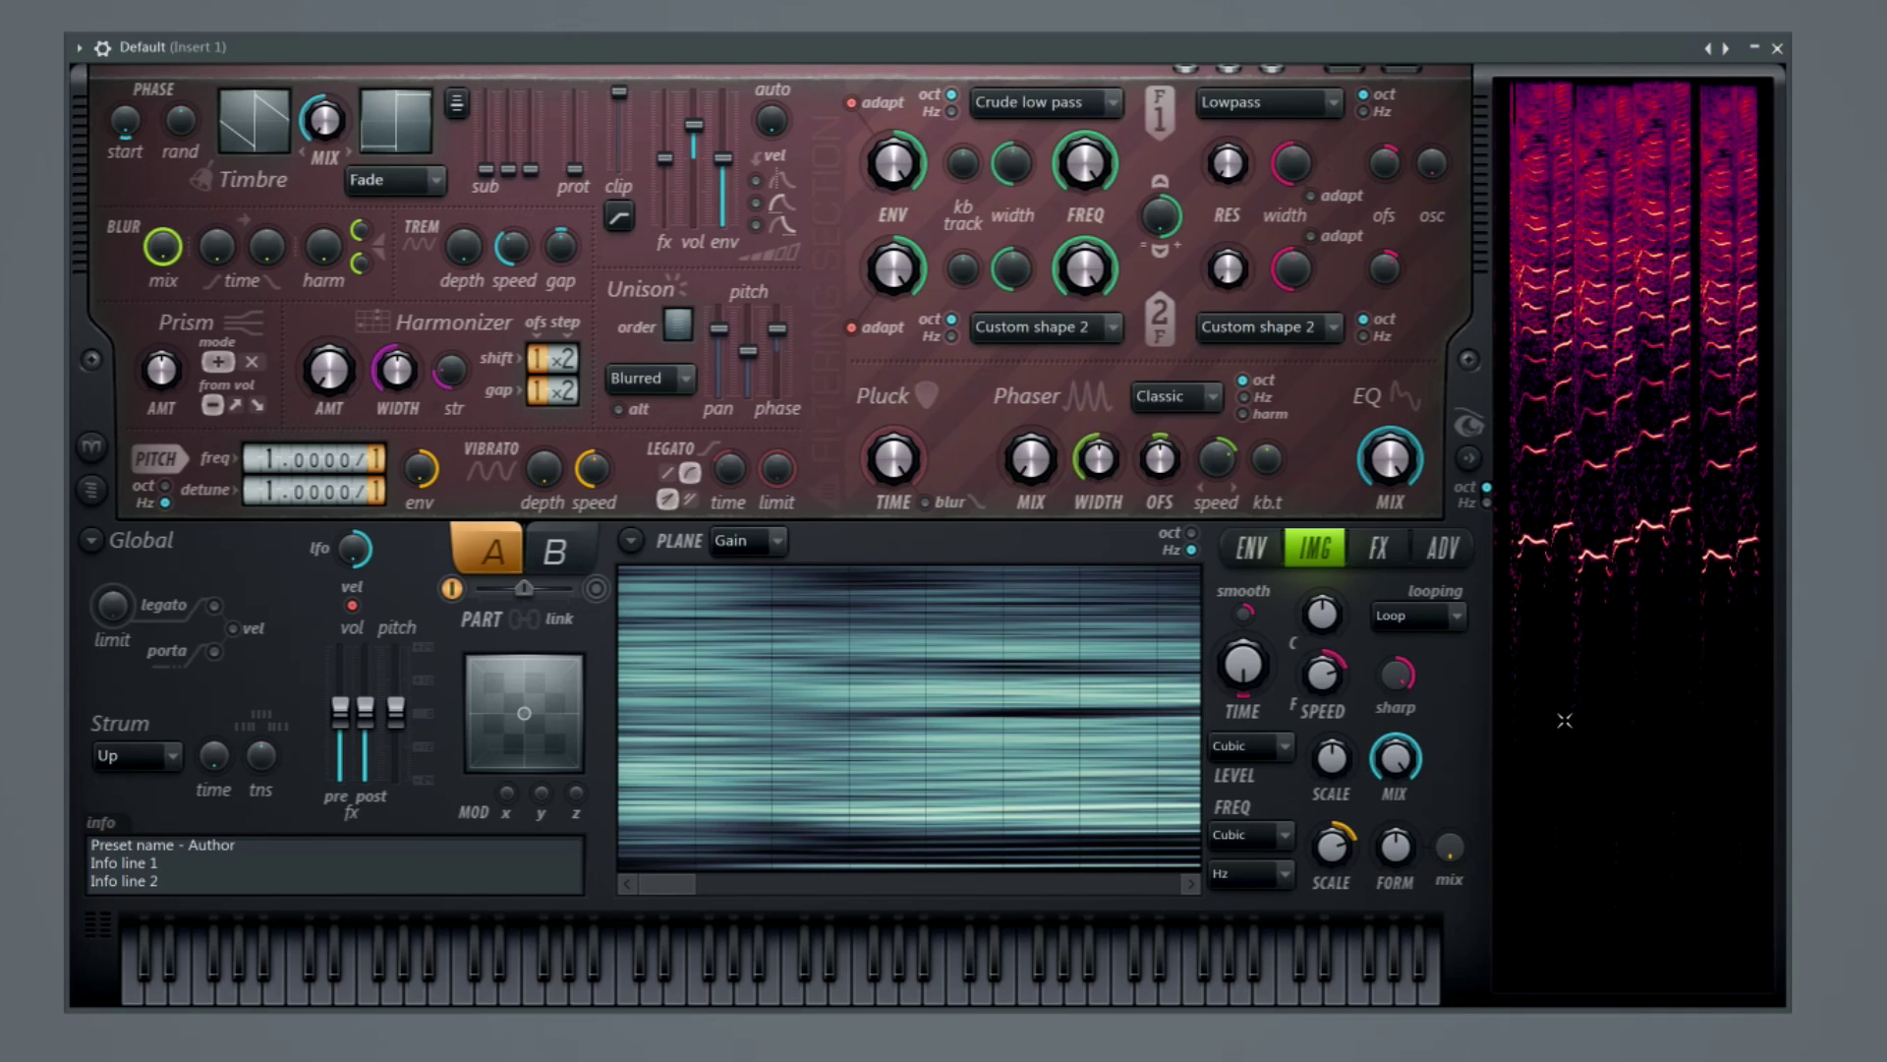
pyautogui.moveTo(693, 888); pyautogui.dragTo(1184, 885)
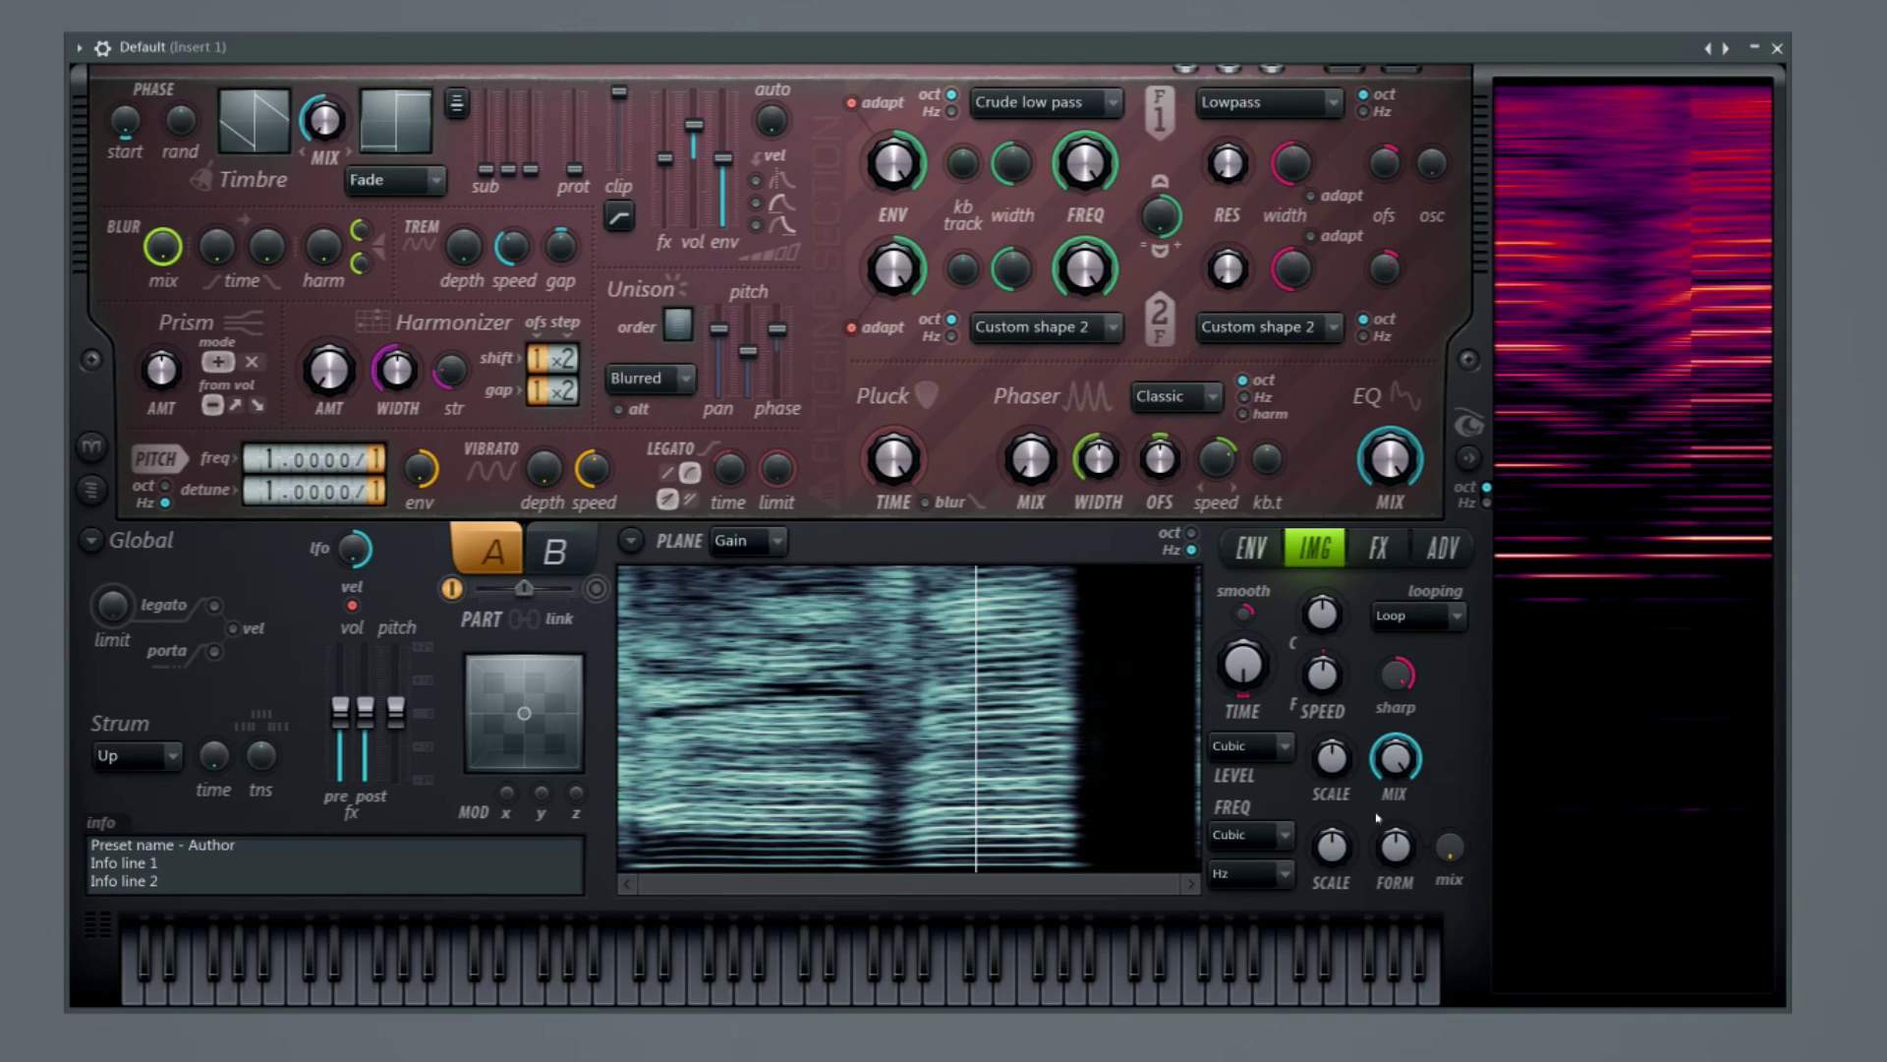
# Raise the image frequency scale above centre and try a faster and a slower fine speed with sharpness at minimum.
pyautogui.moveTo(1331, 850); pyautogui.dragTo(1332, 796)
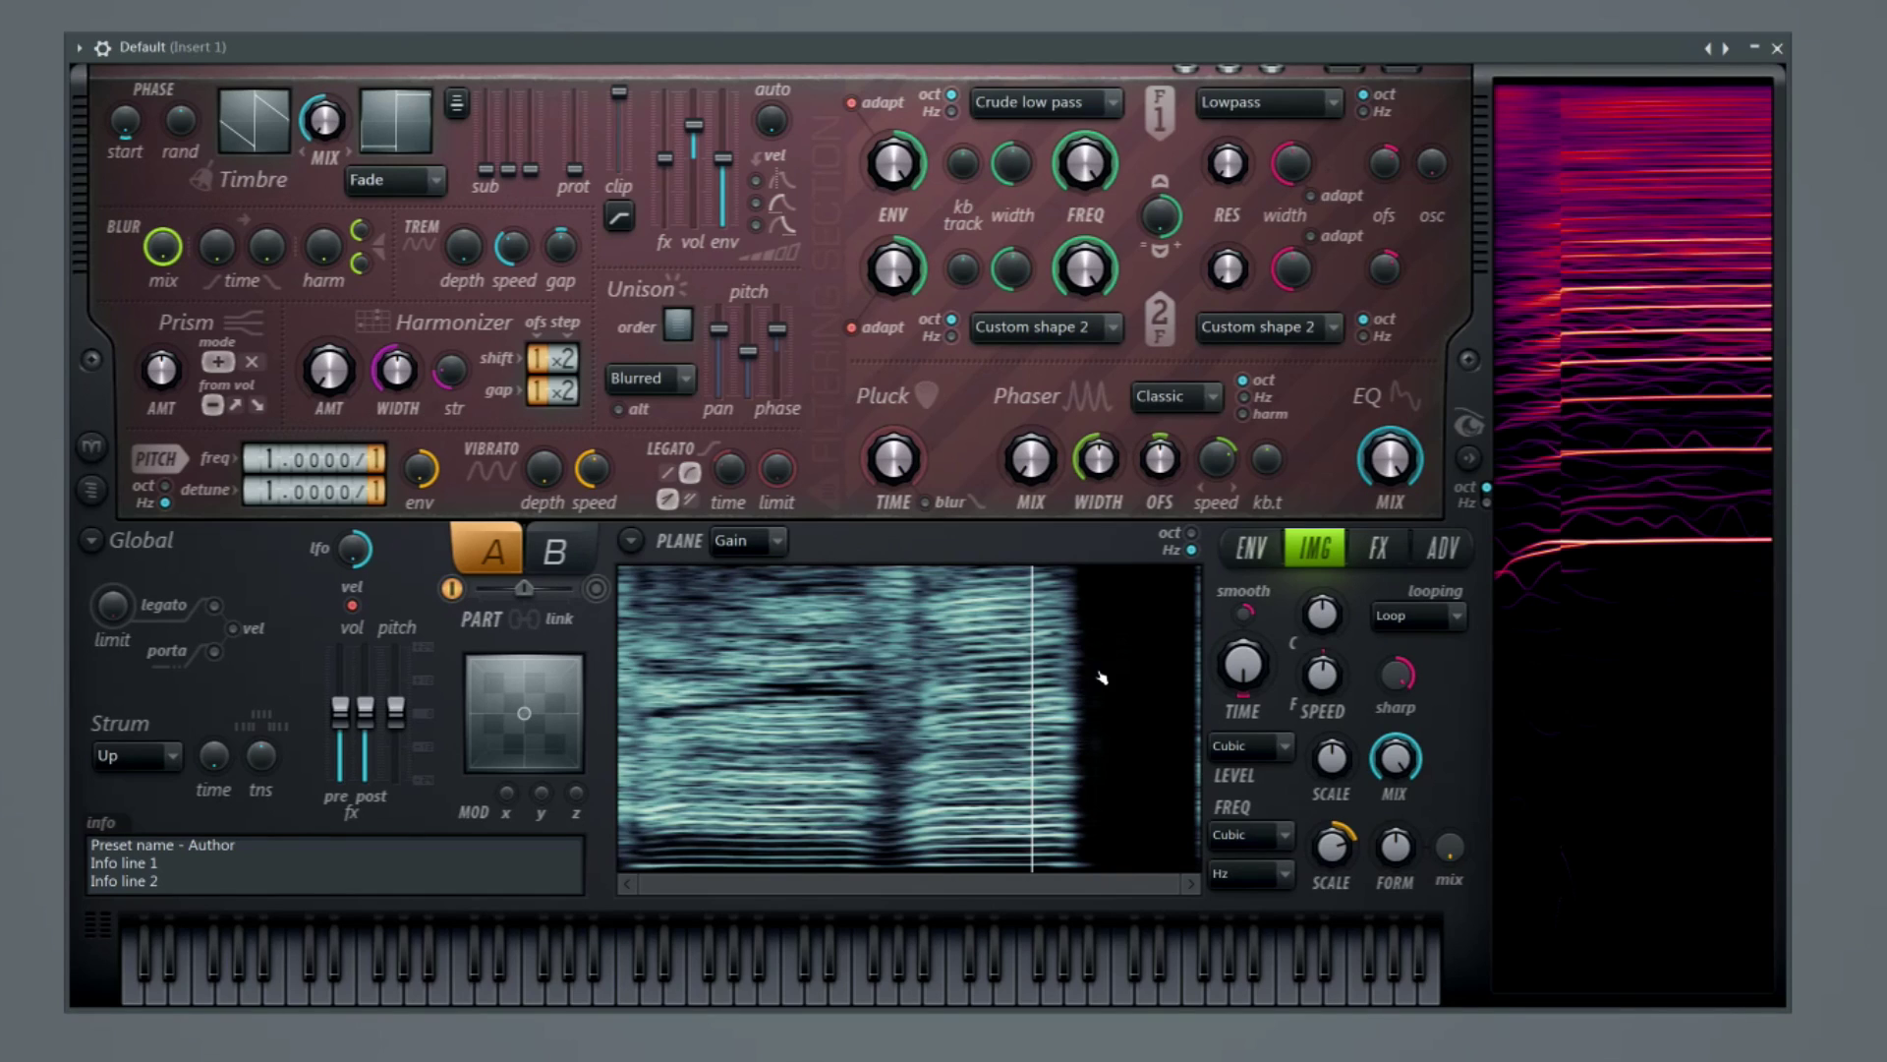
pyautogui.moveTo(1312, 688); pyautogui.dragTo(1323, 688)
pyautogui.scroll(-2, 1405, 674)
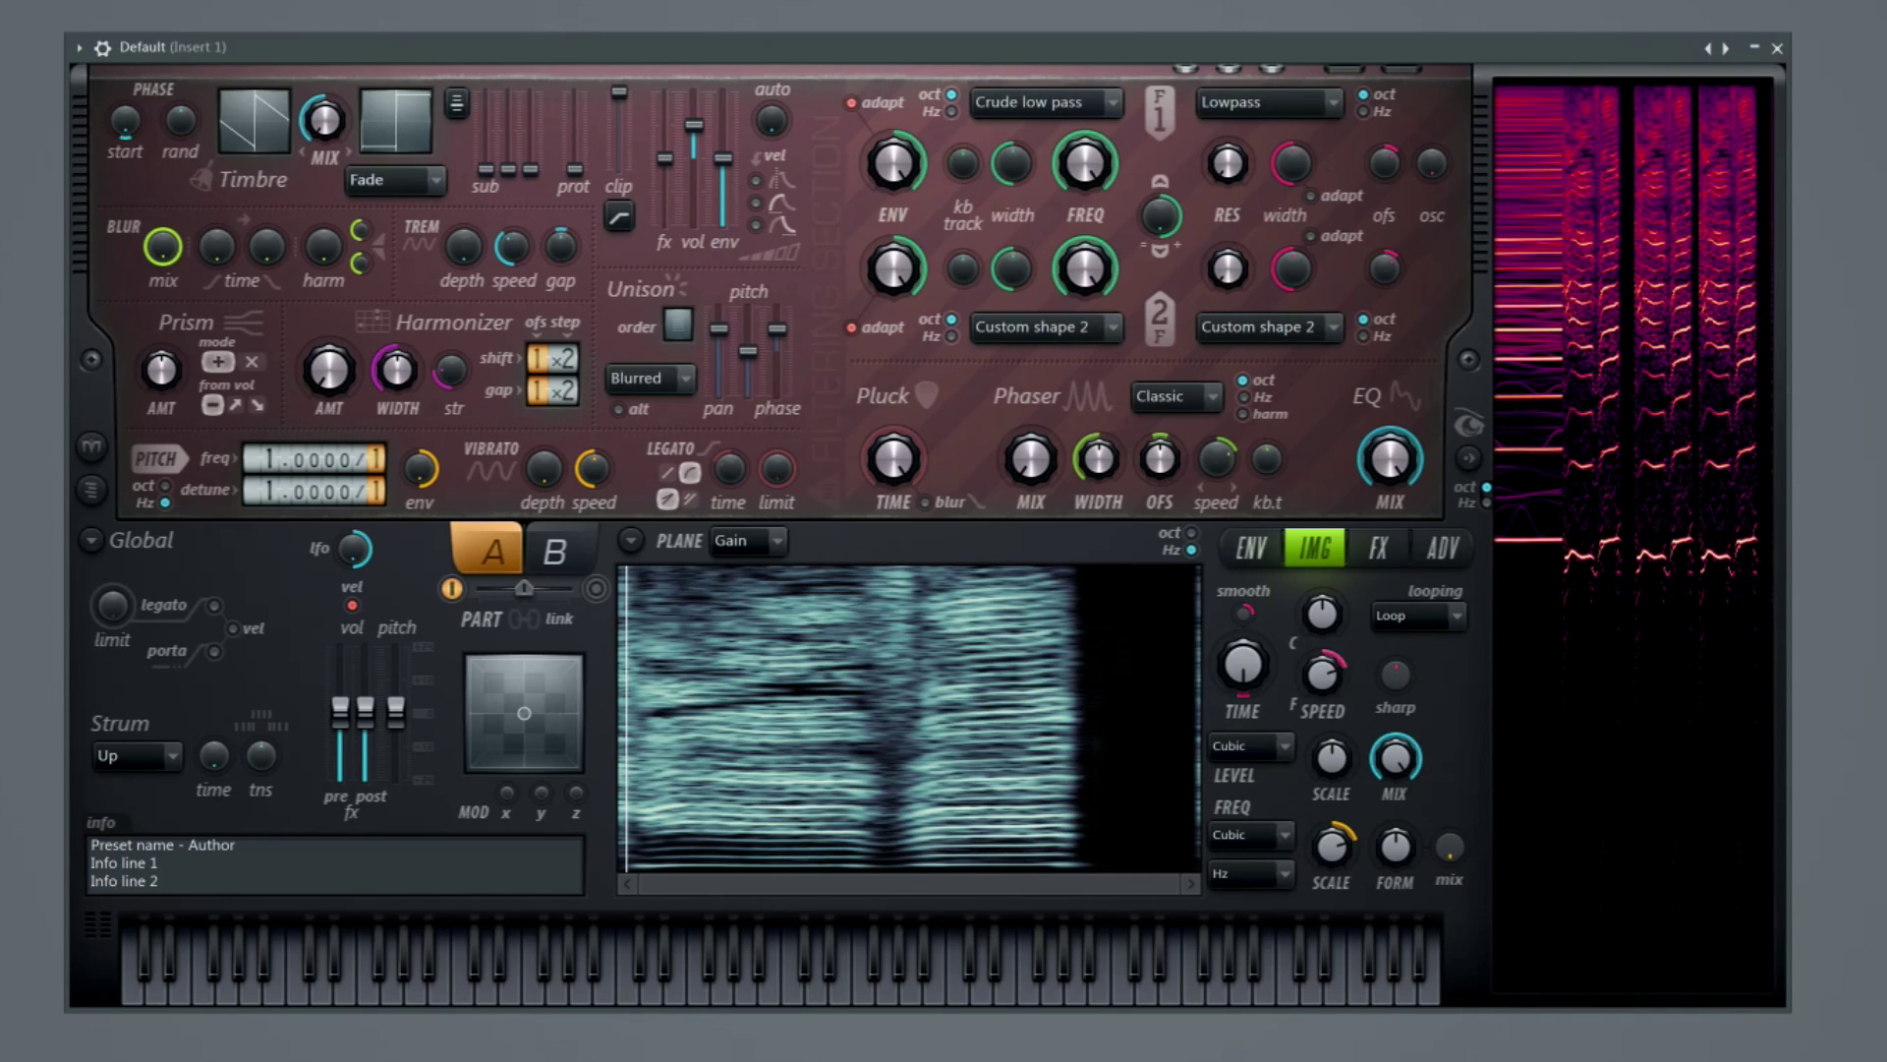
pyautogui.scroll(-2, 1332, 668)
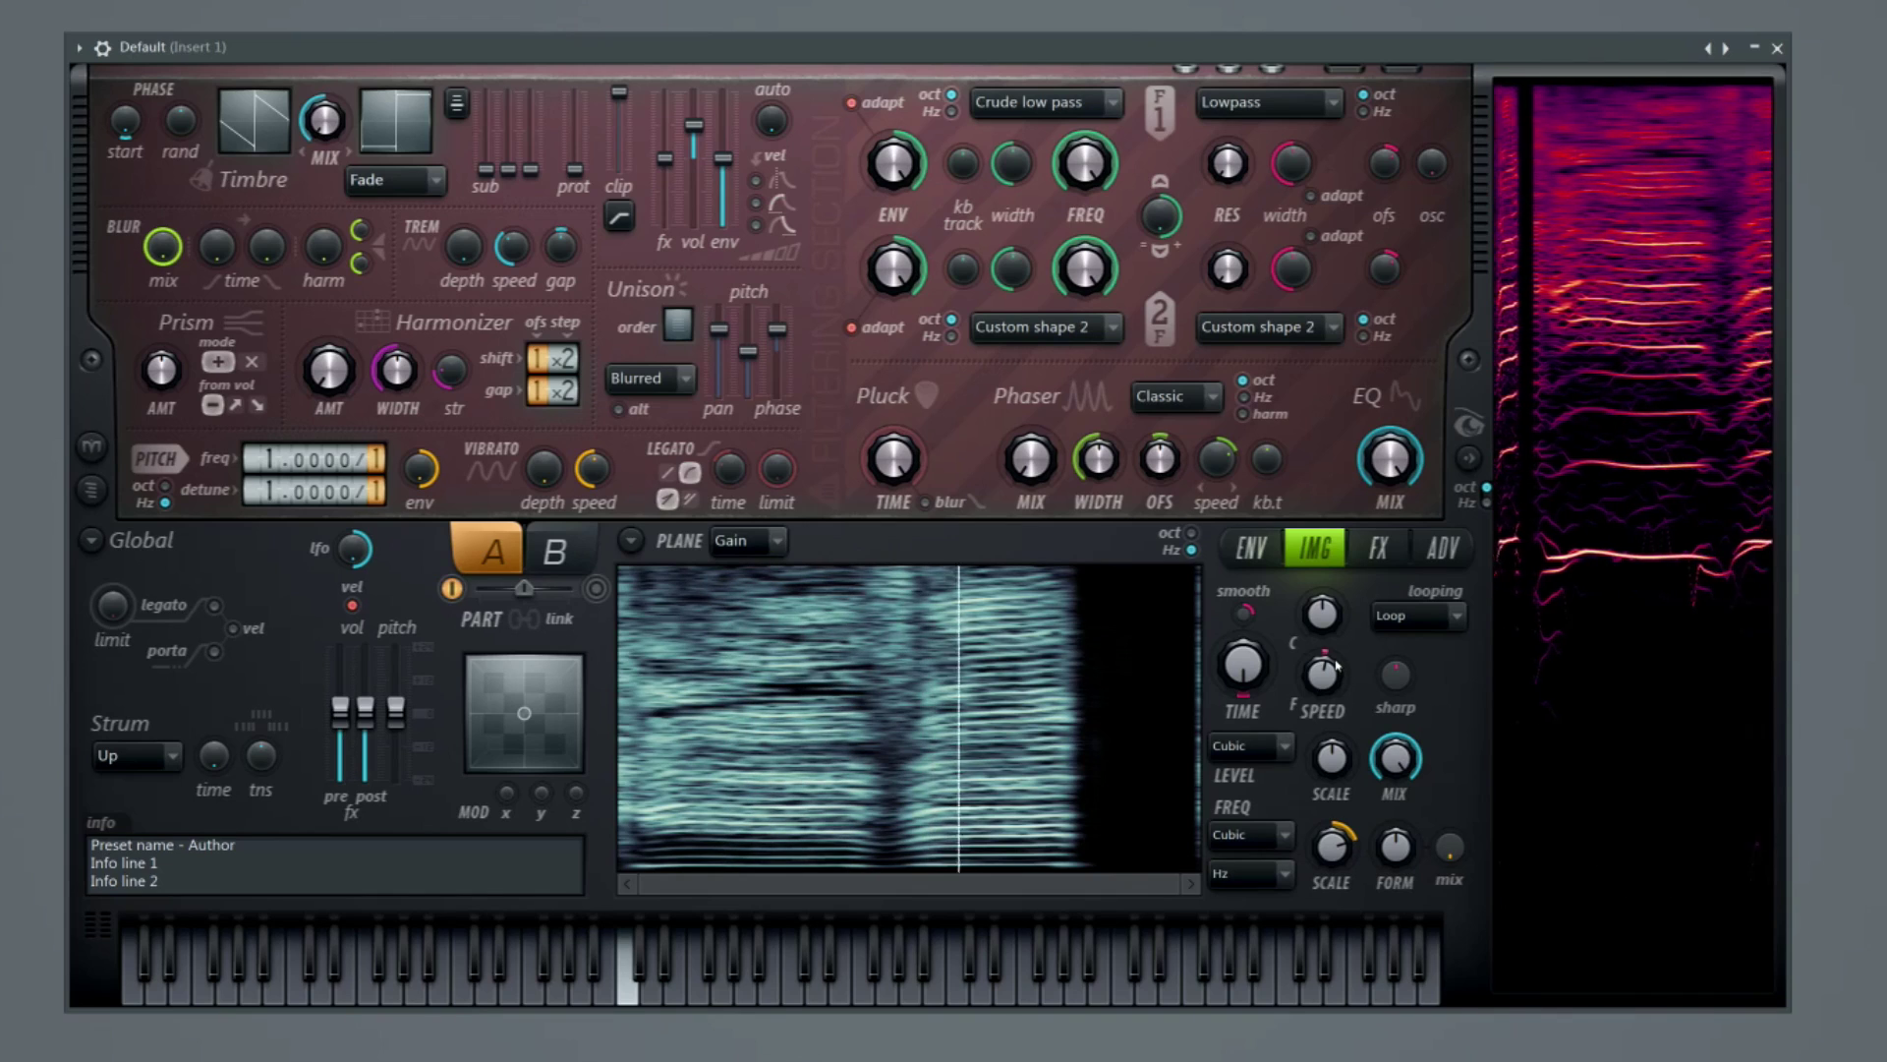
# Compare high and low image sharpness settings on the slowed vocal, ending at minimum sharpness.
pyautogui.moveTo(1406, 680); pyautogui.dragTo(1406, 590)
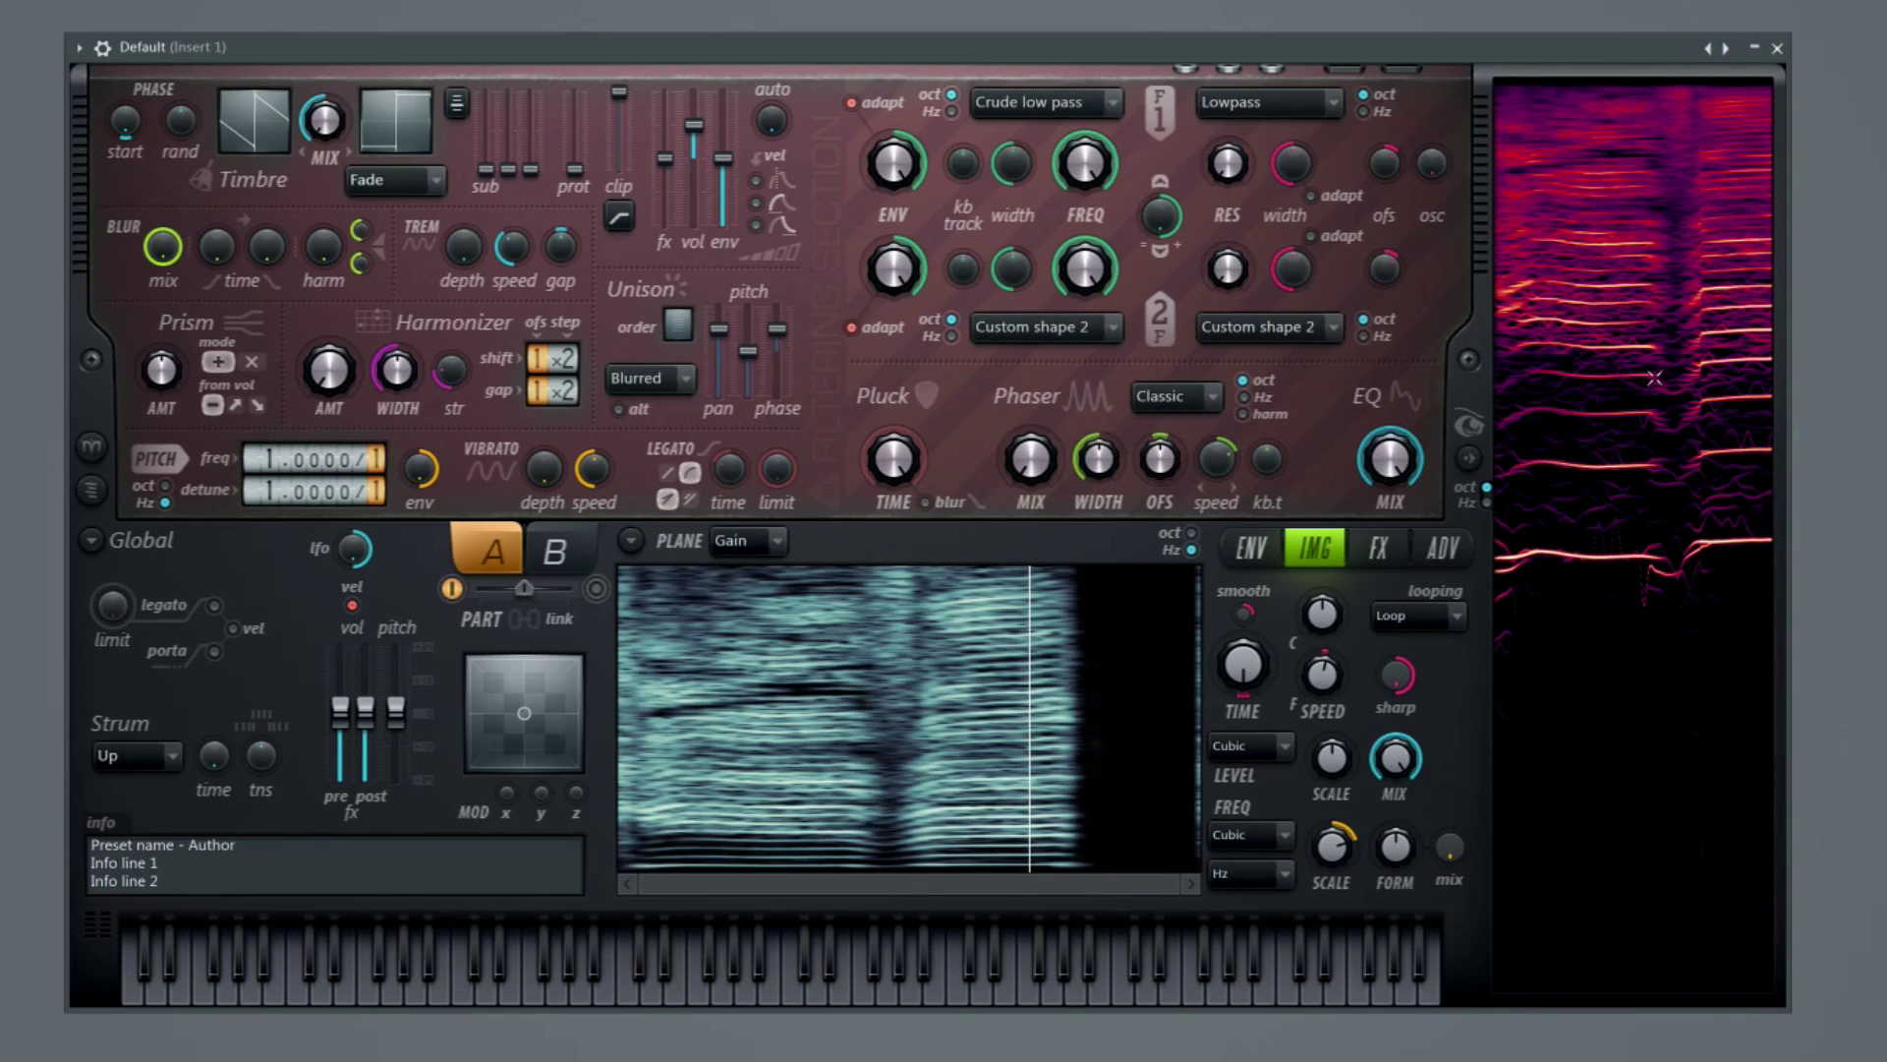
pyautogui.moveTo(1402, 686); pyautogui.dragTo(1401, 786)
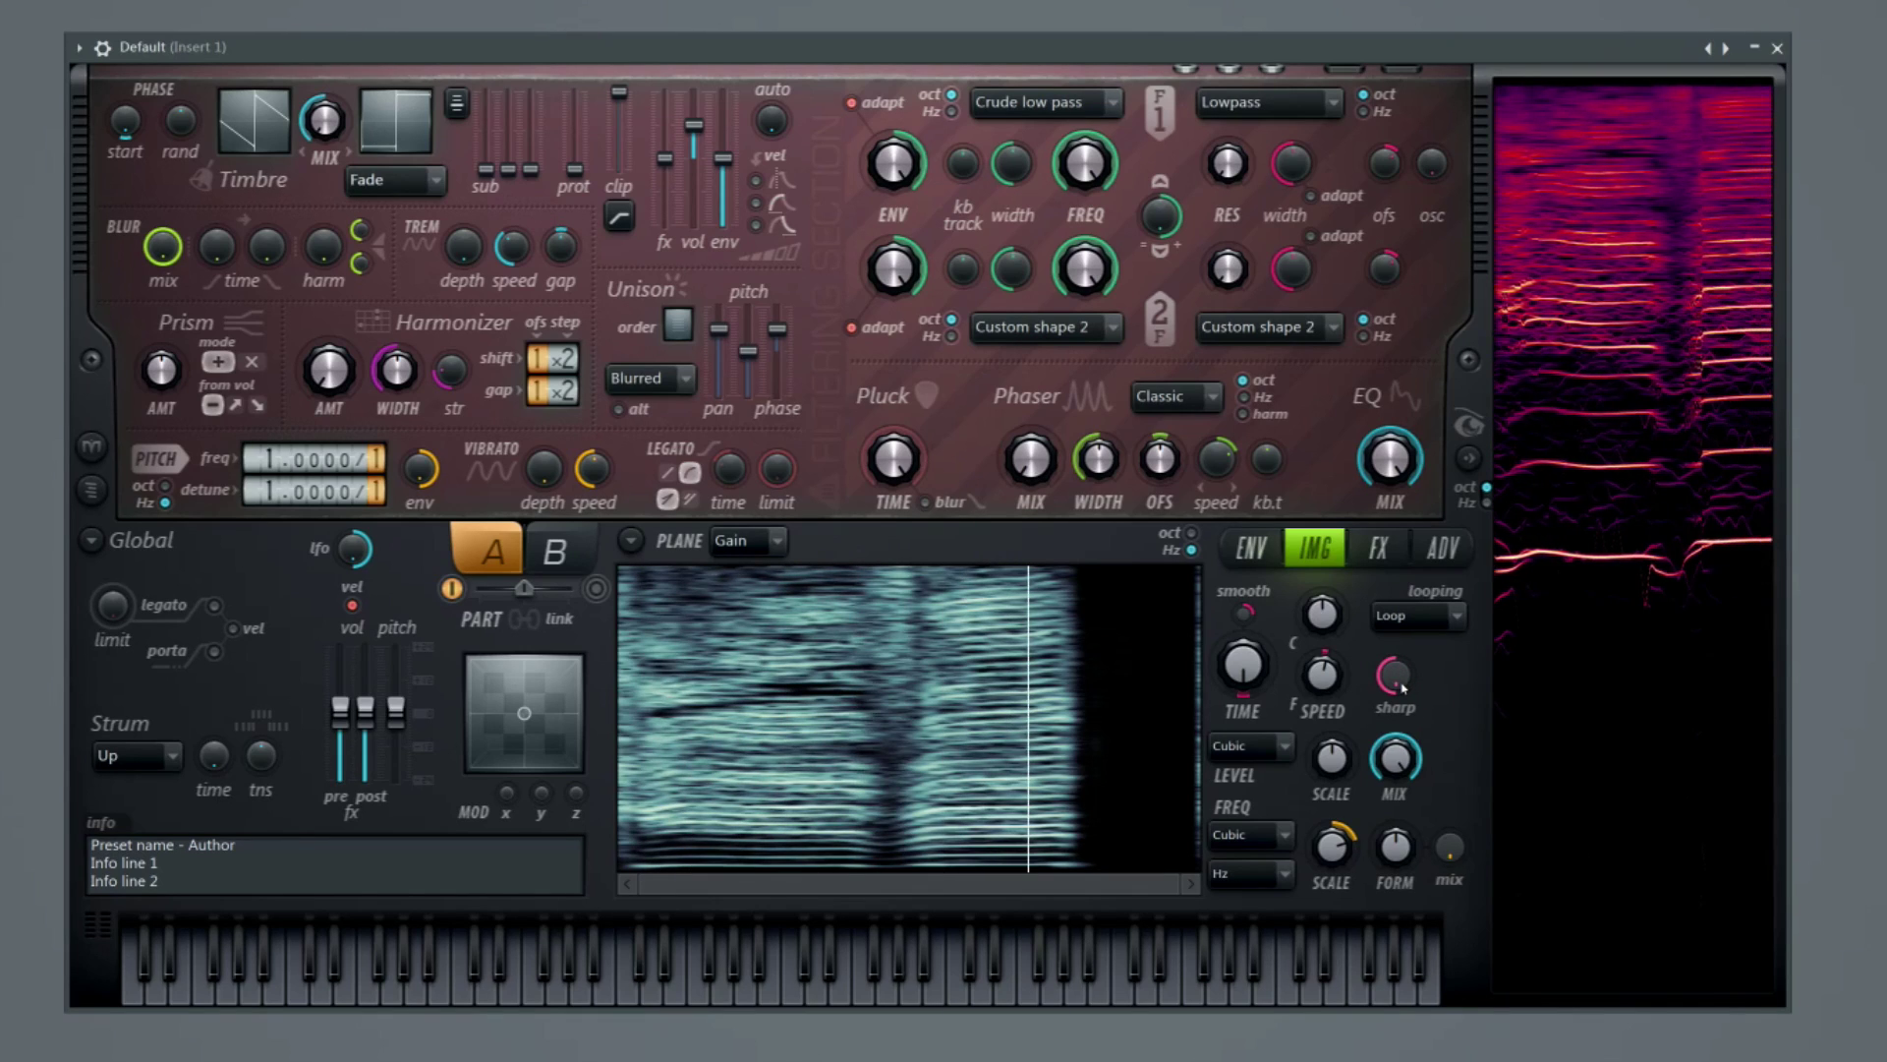
pyautogui.moveTo(1397, 677); pyautogui.dragTo(1396, 648)
pyautogui.moveTo(1396, 674); pyautogui.dragTo(1396, 728)
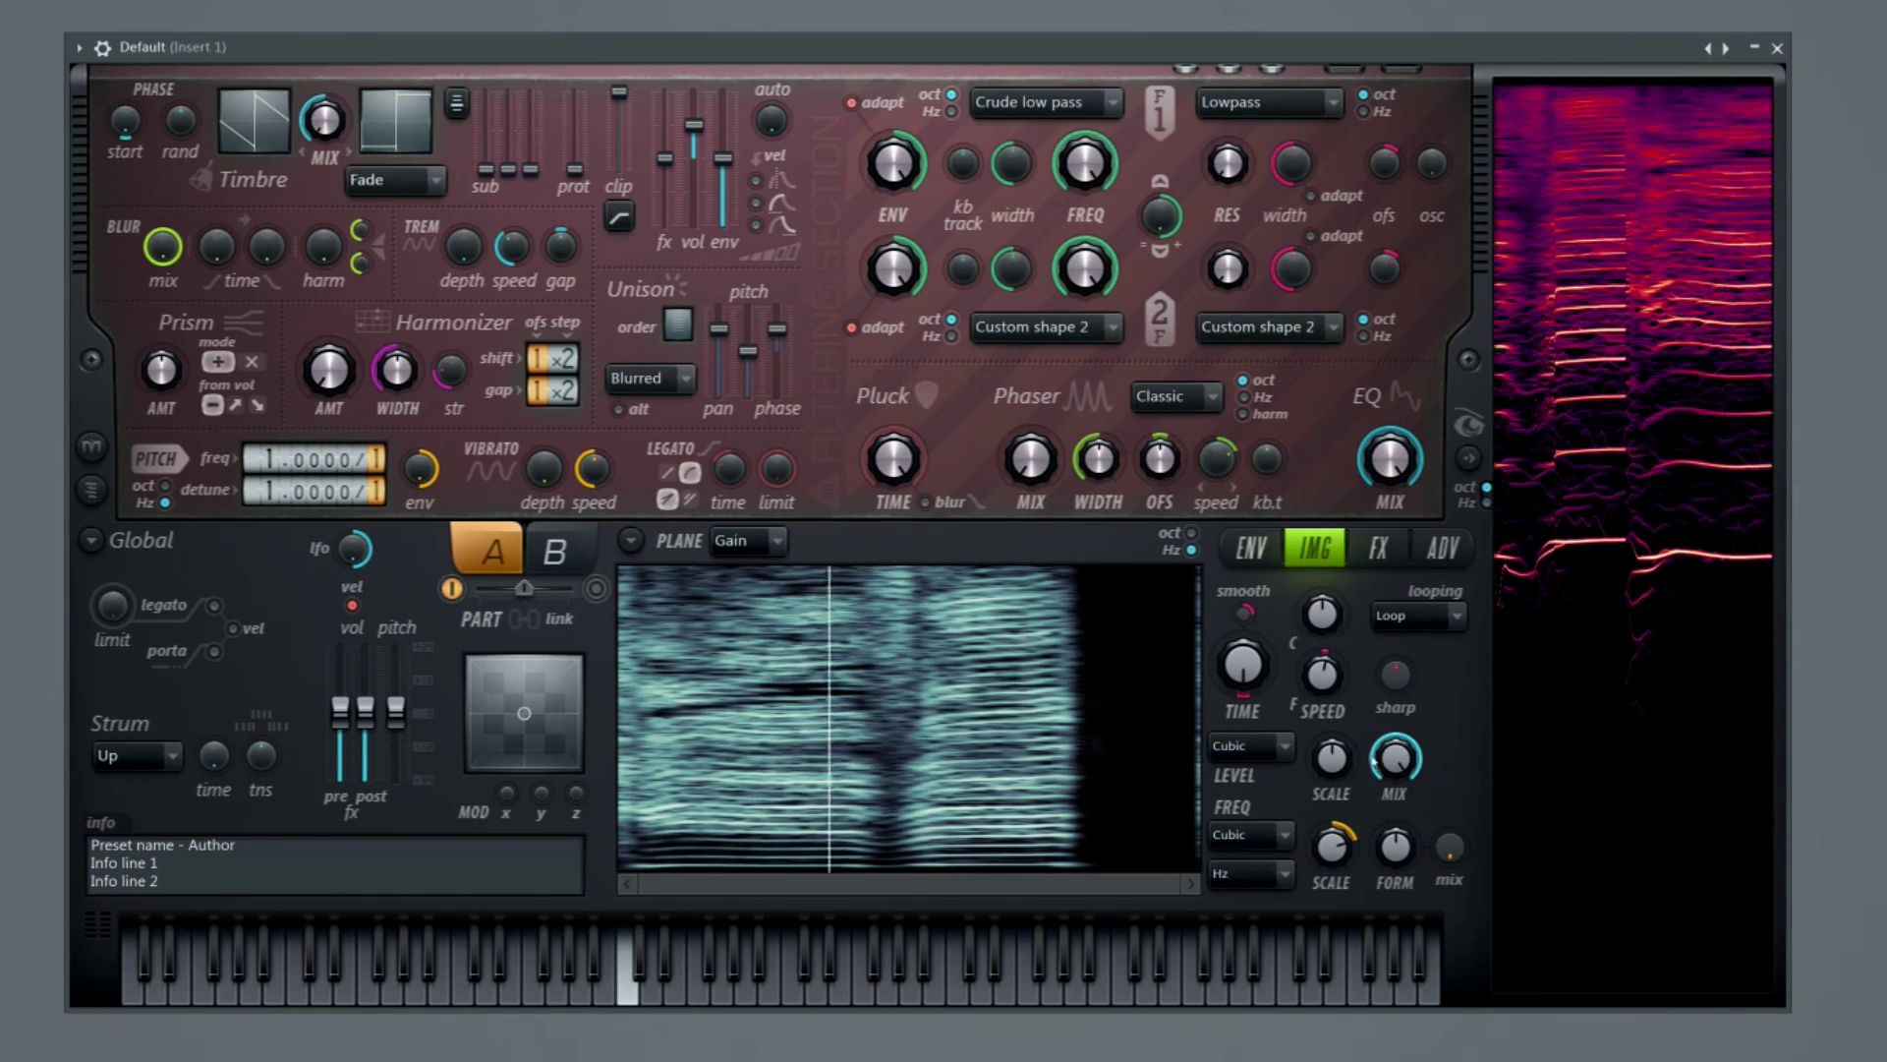
# Centre the image frequency scale and sweep the sharpness between high and low settings, ending with high sharpness.
pyautogui.moveTo(1335, 851); pyautogui.dragTo(1335, 884)
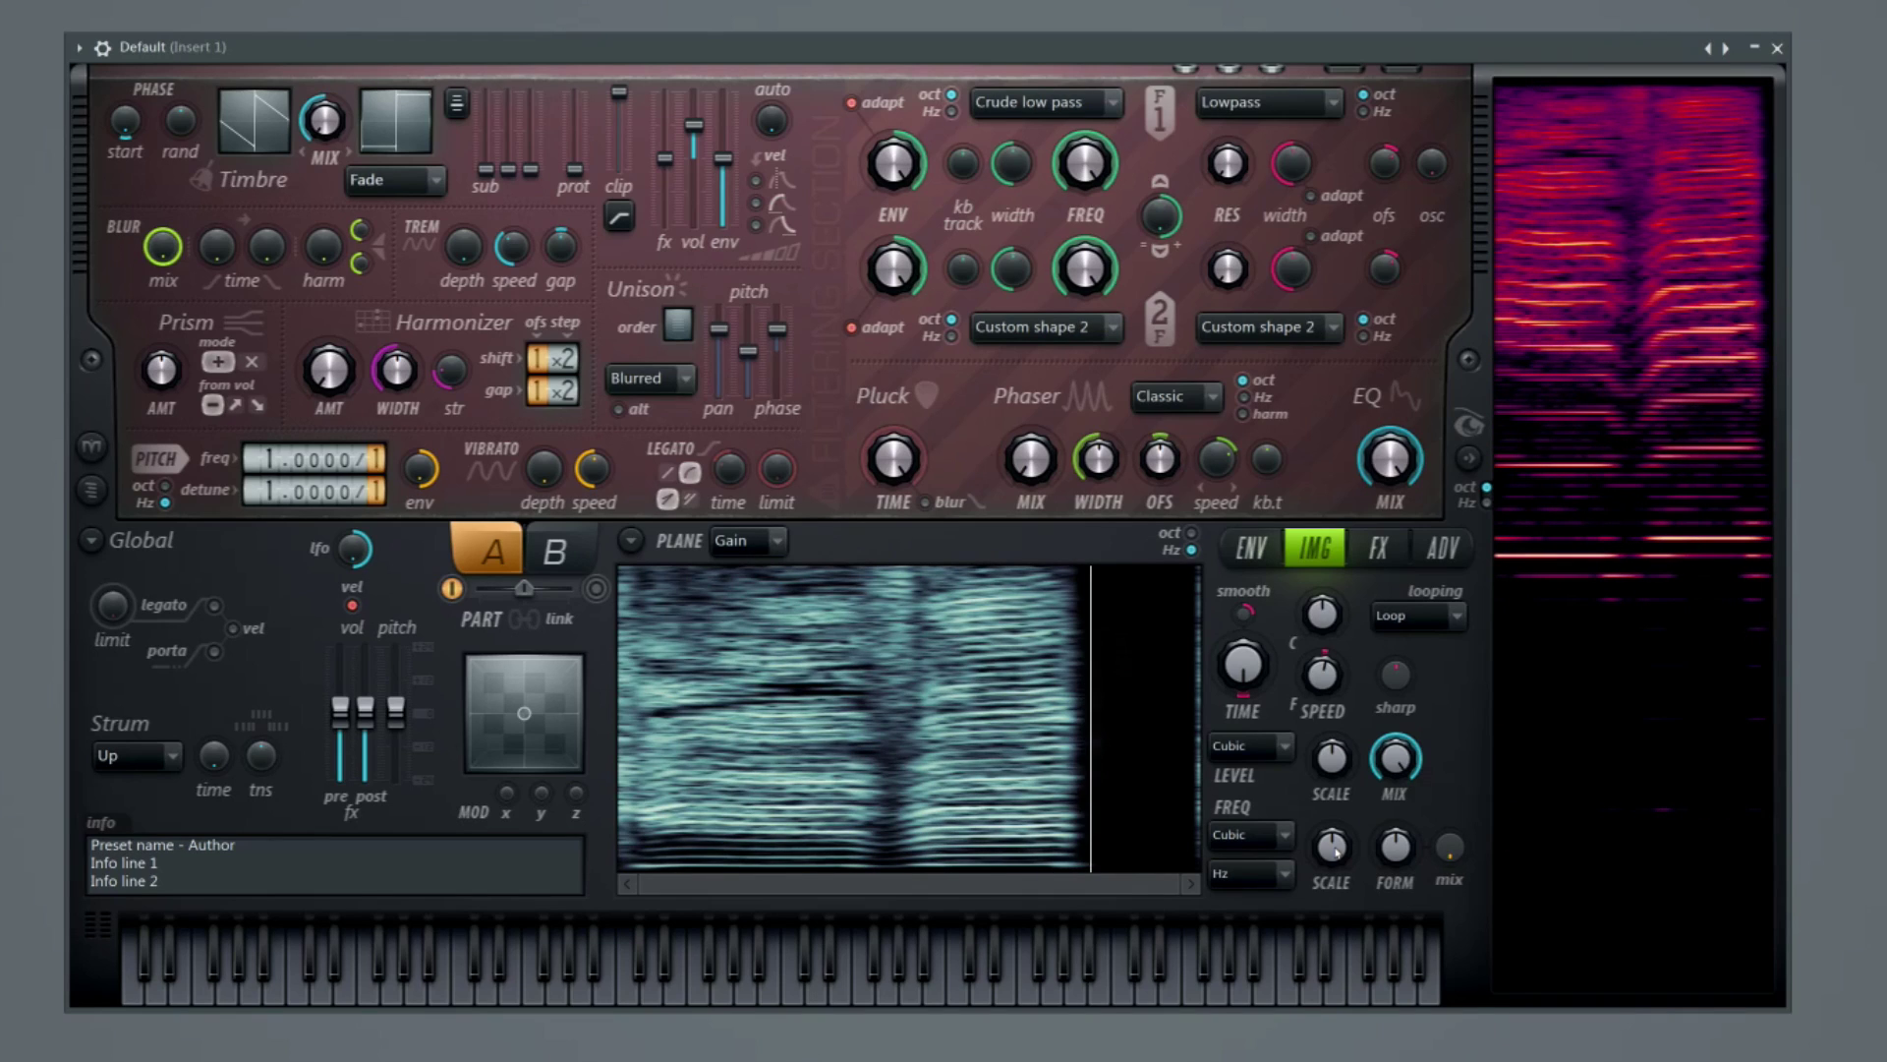
pyautogui.moveTo(1400, 680); pyautogui.dragTo(1400, 639)
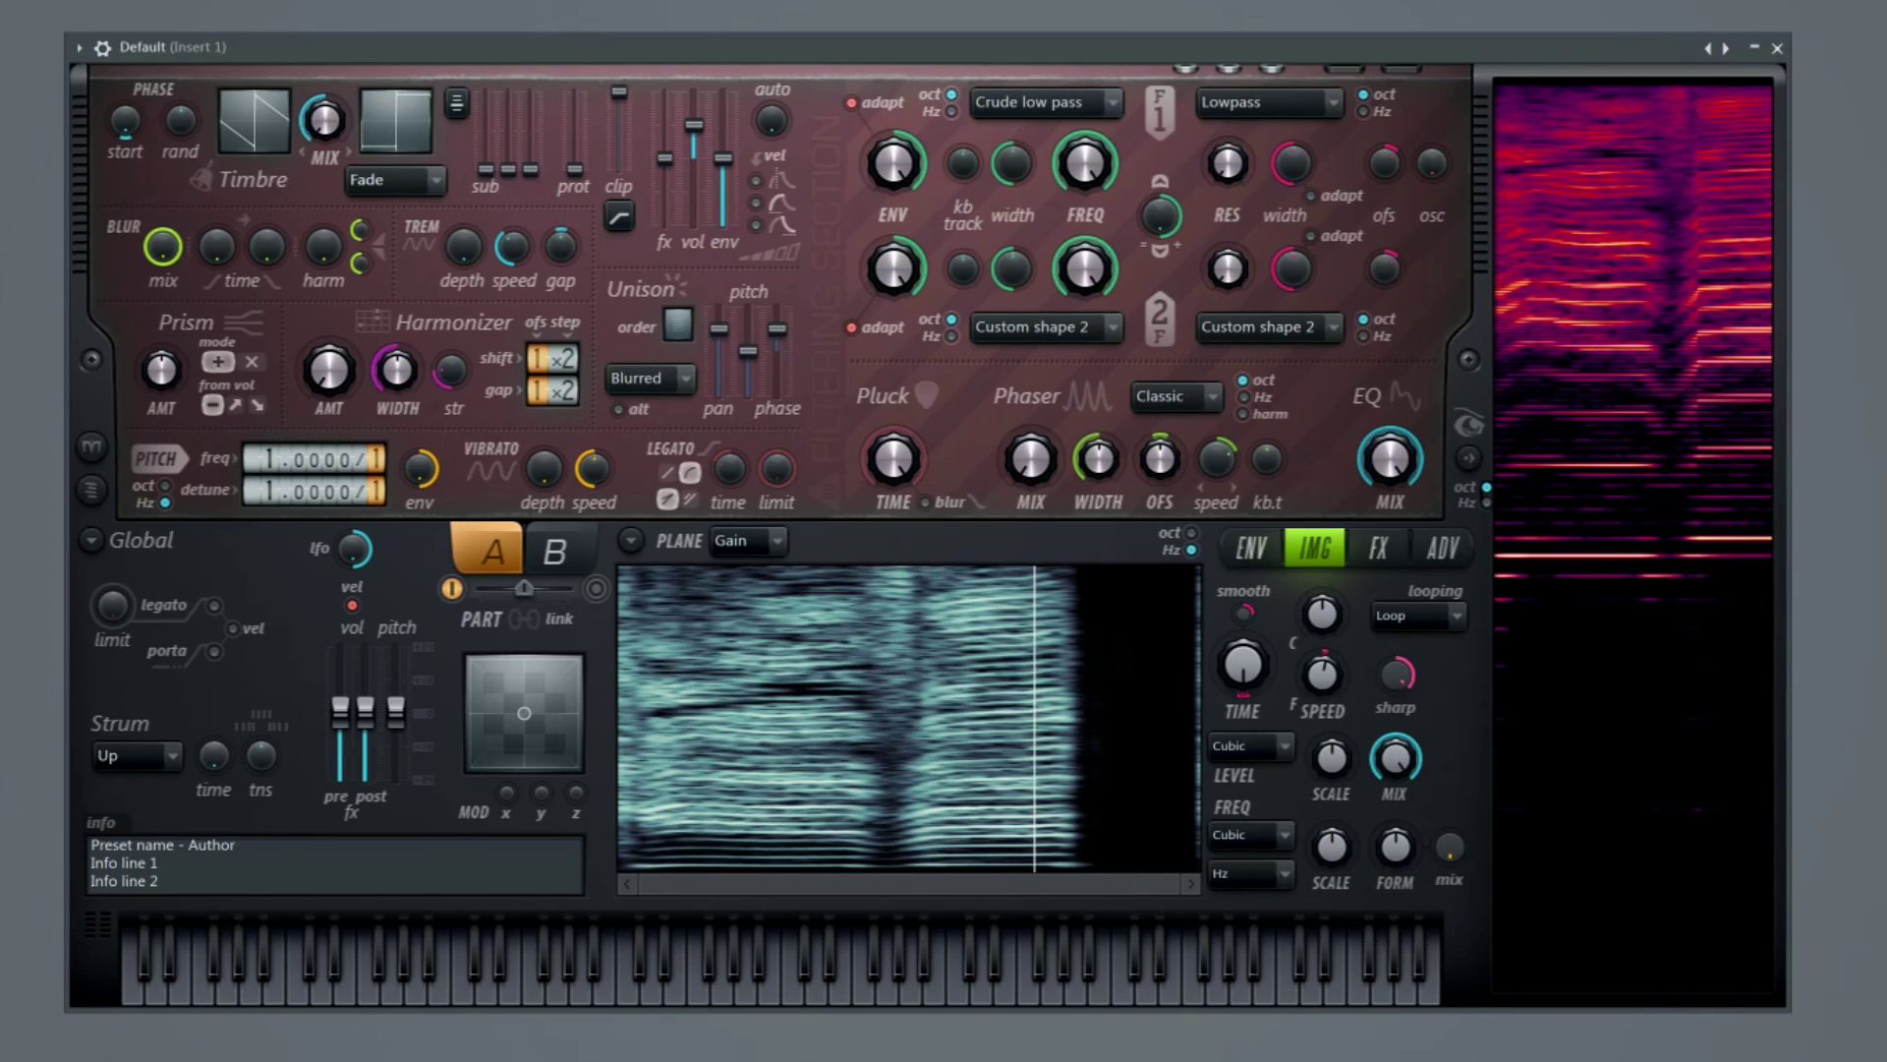
pyautogui.moveTo(1397, 679); pyautogui.dragTo(1396, 757)
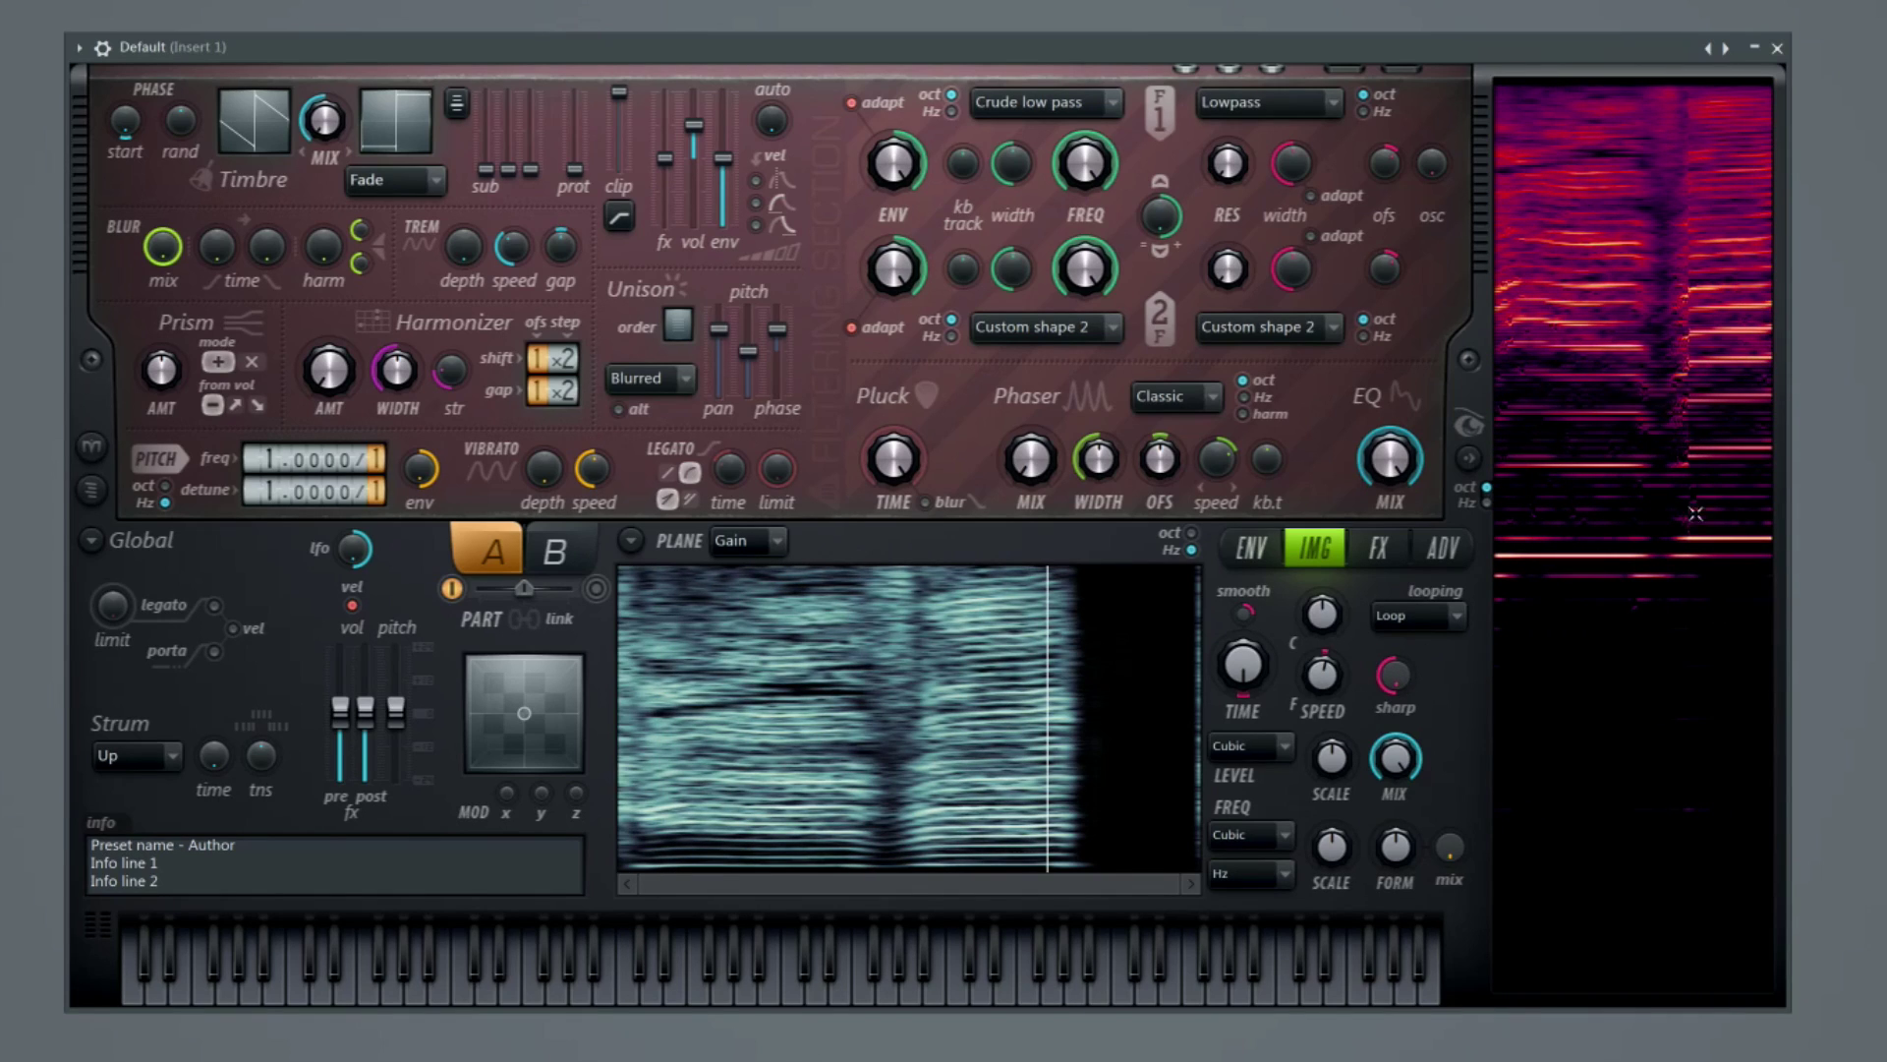
pyautogui.scroll(3, 1397, 688)
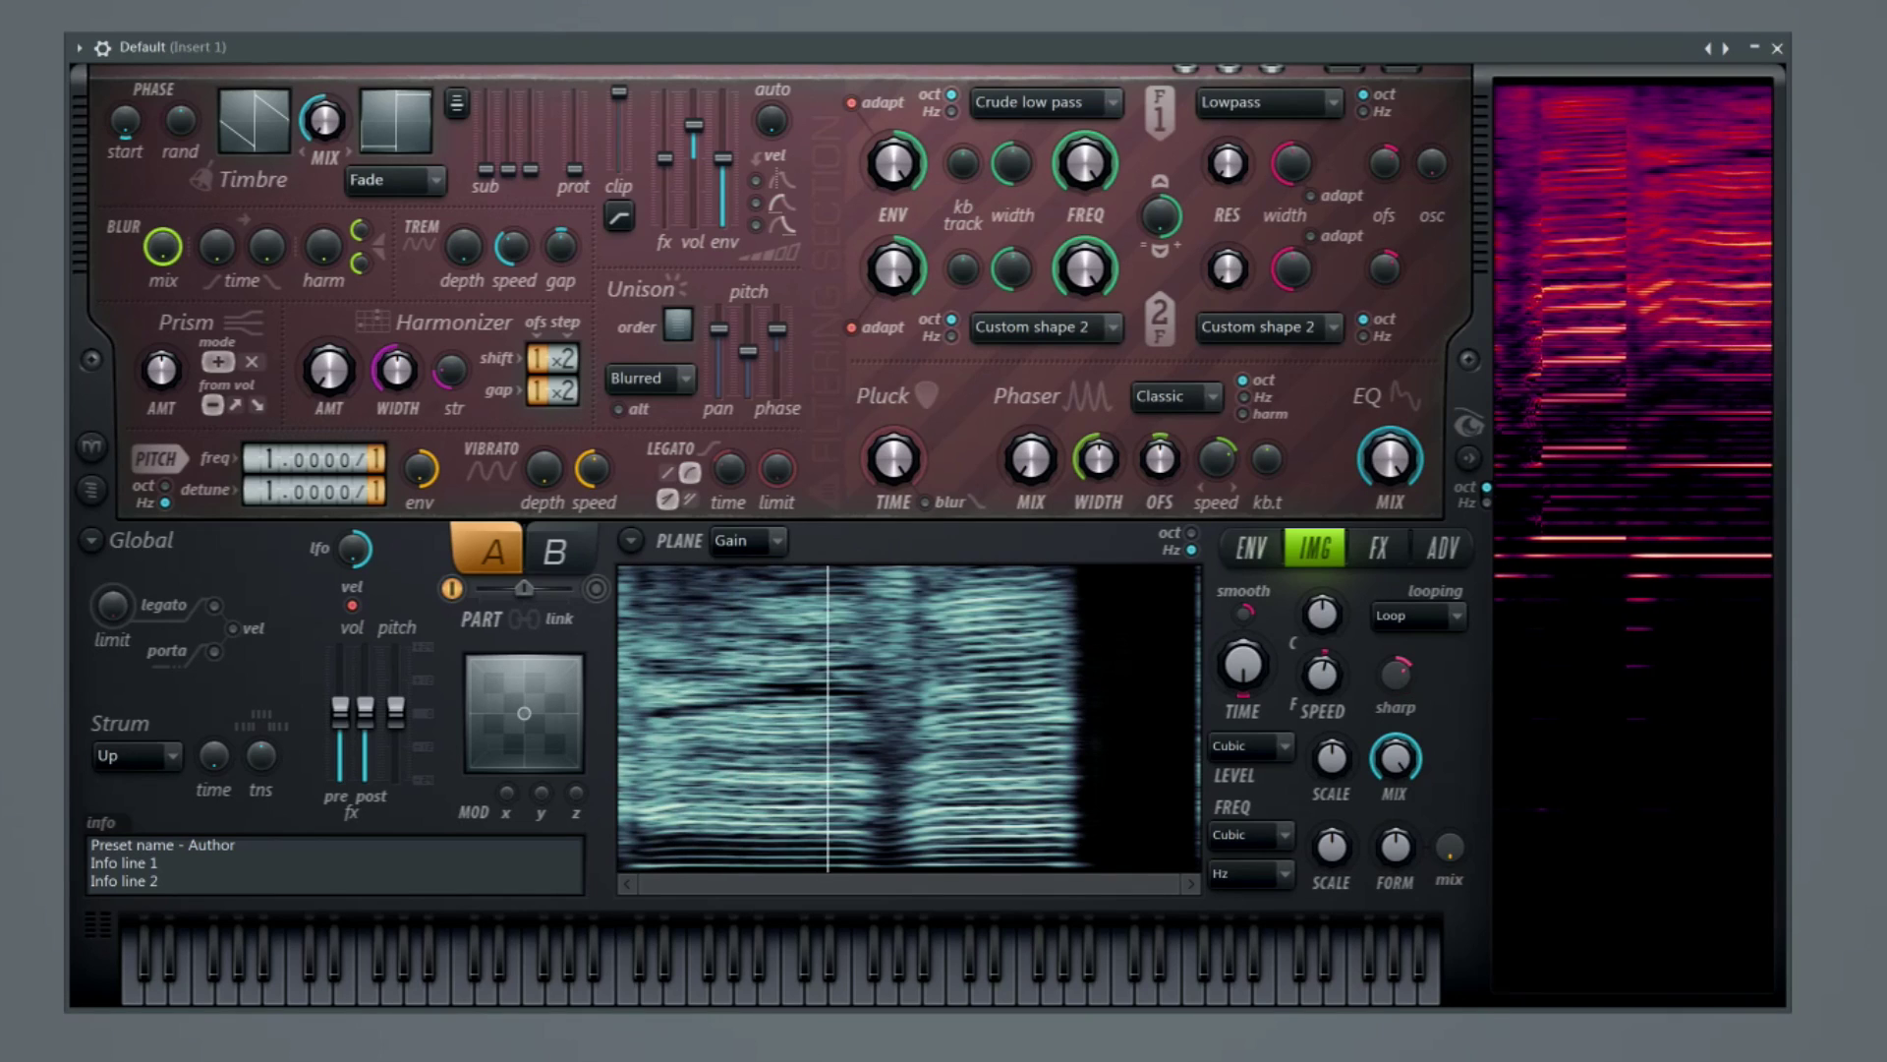
pyautogui.moveTo(1396, 675); pyautogui.dragTo(1395, 629)
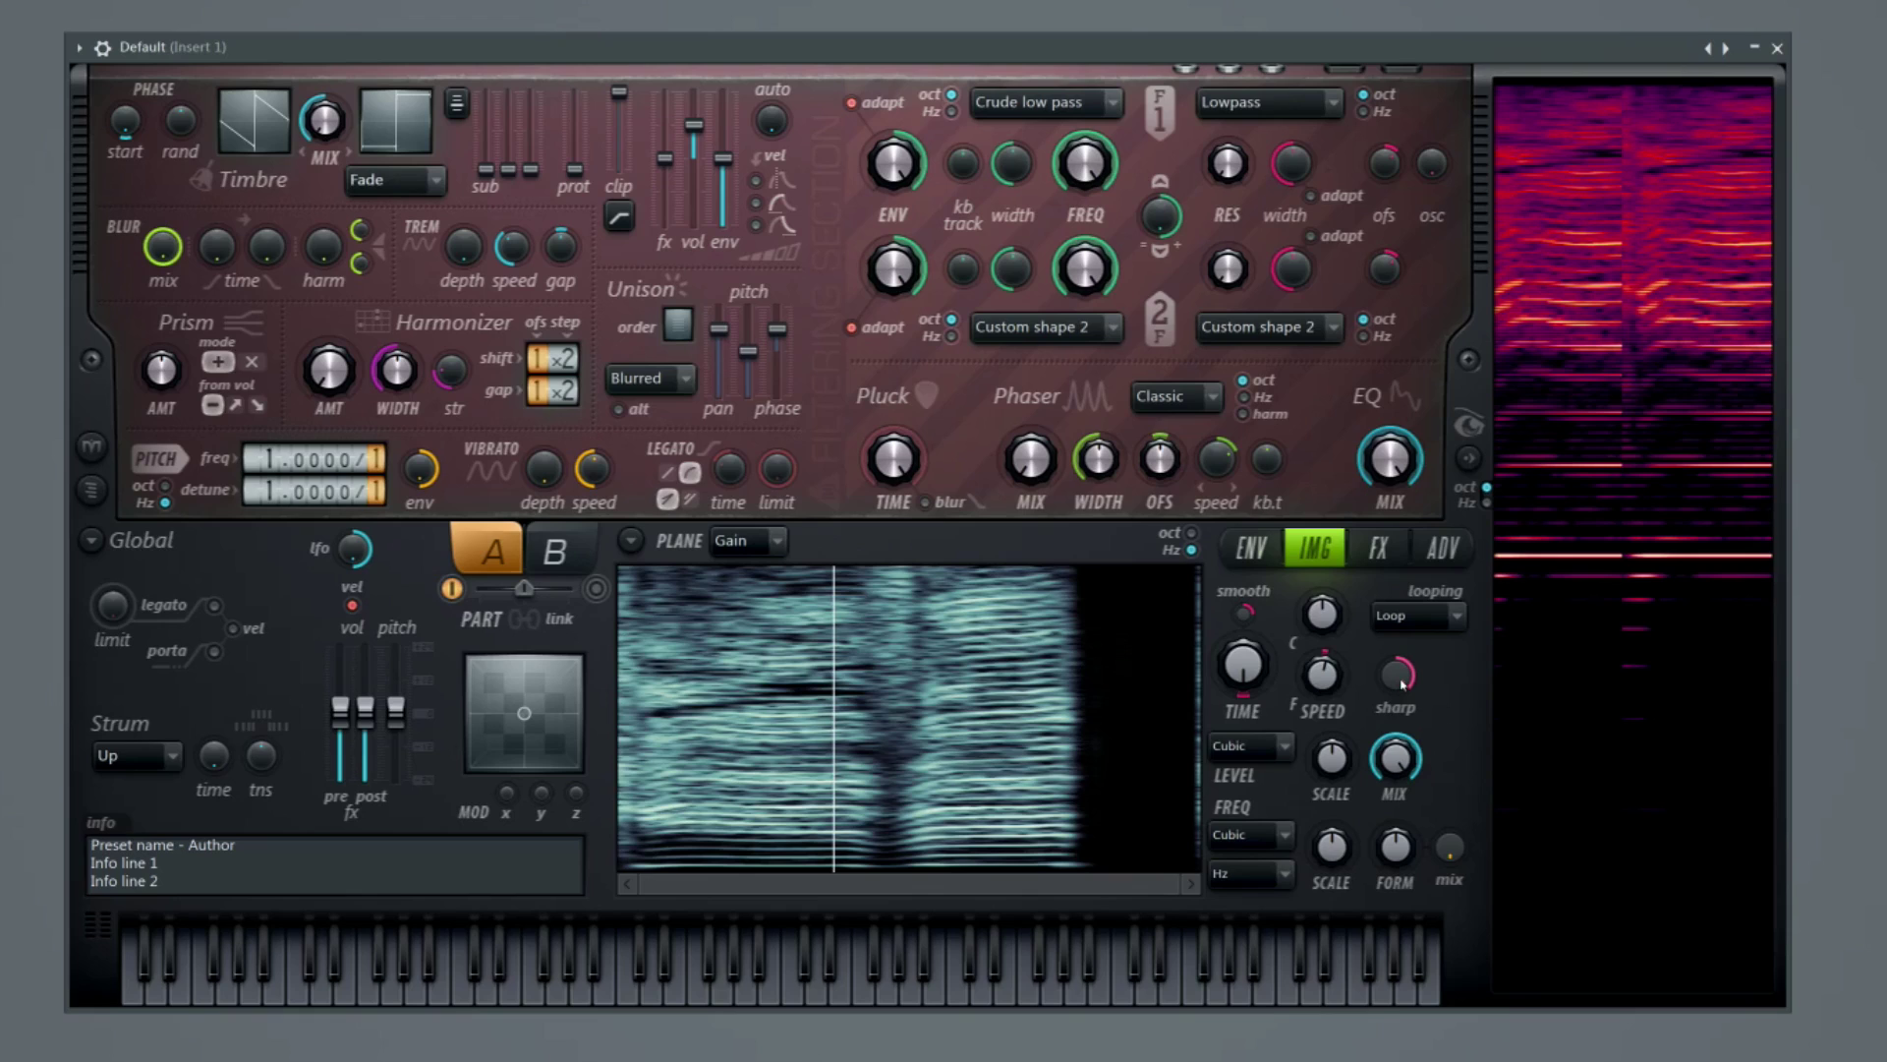
# Test the image frequency scale at maximum and below centre at faster and slower speeds, ending moderately above centre.
pyautogui.scroll(2, 1339, 863)
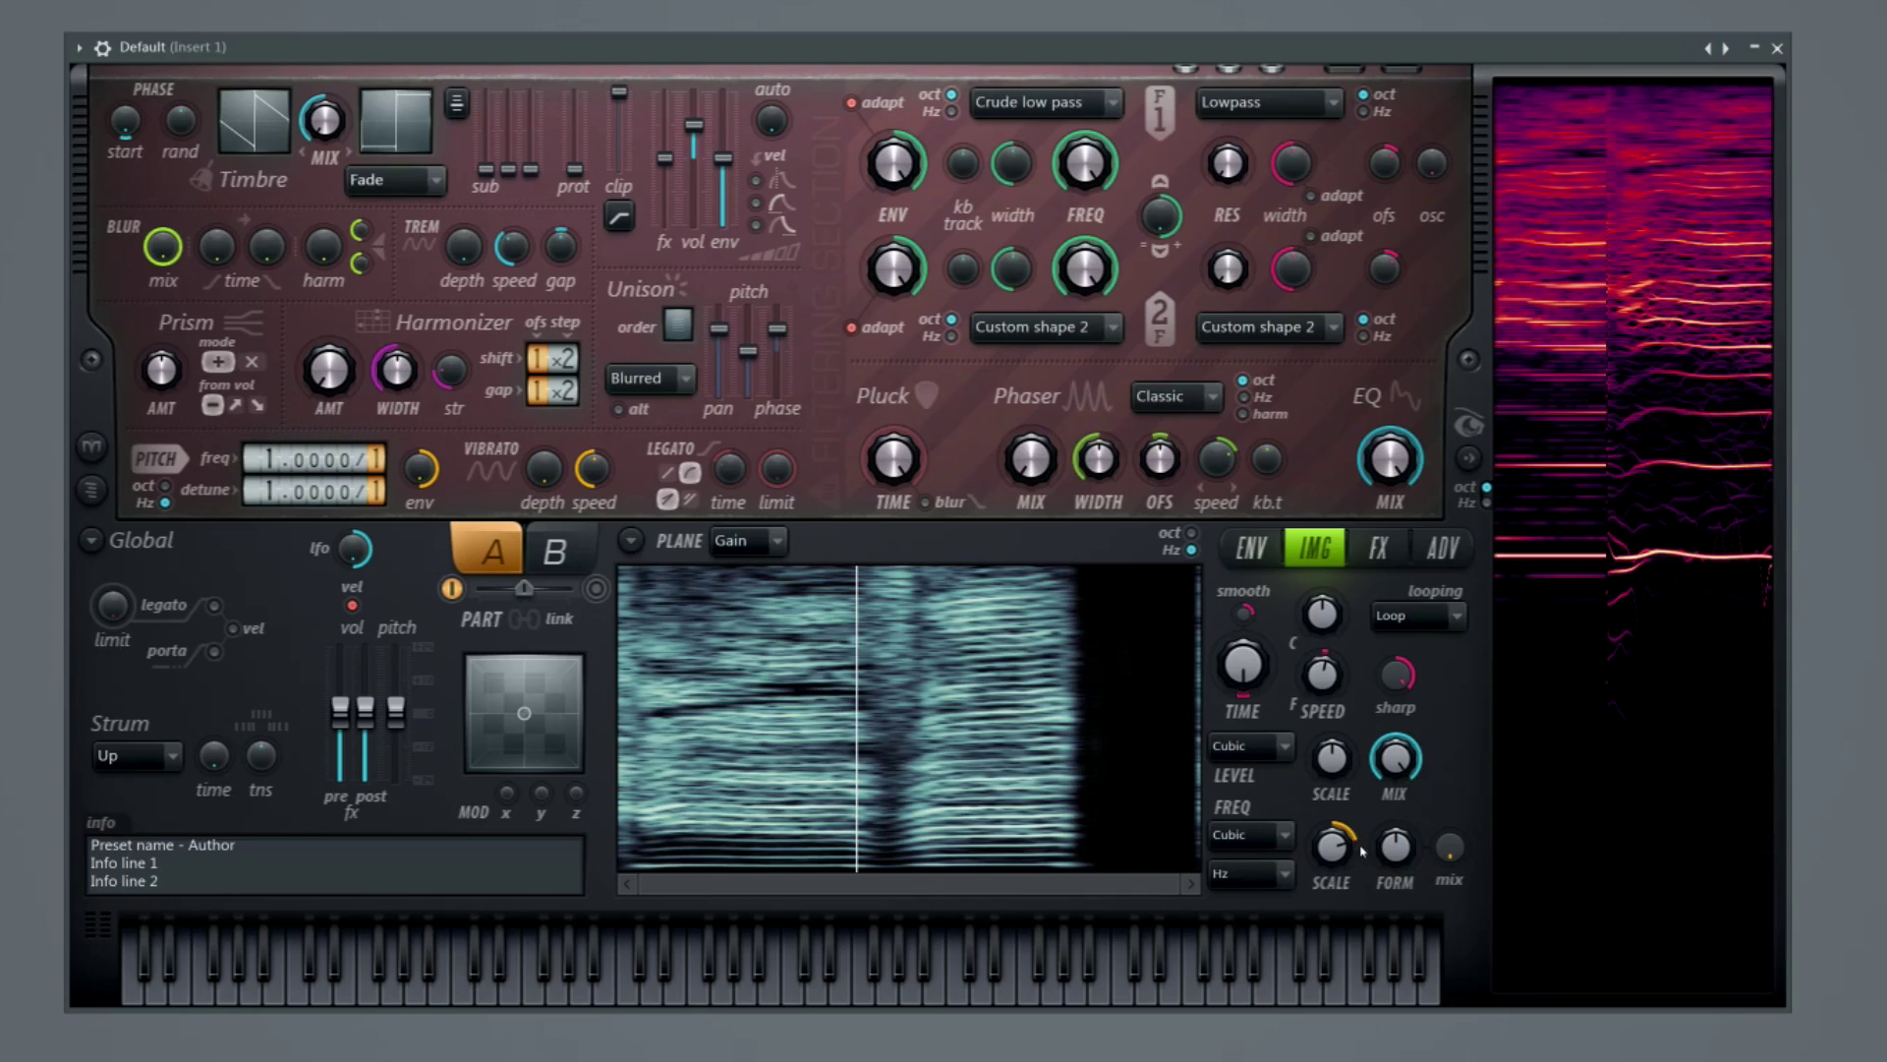
pyautogui.moveTo(1336, 852); pyautogui.dragTo(1335, 826)
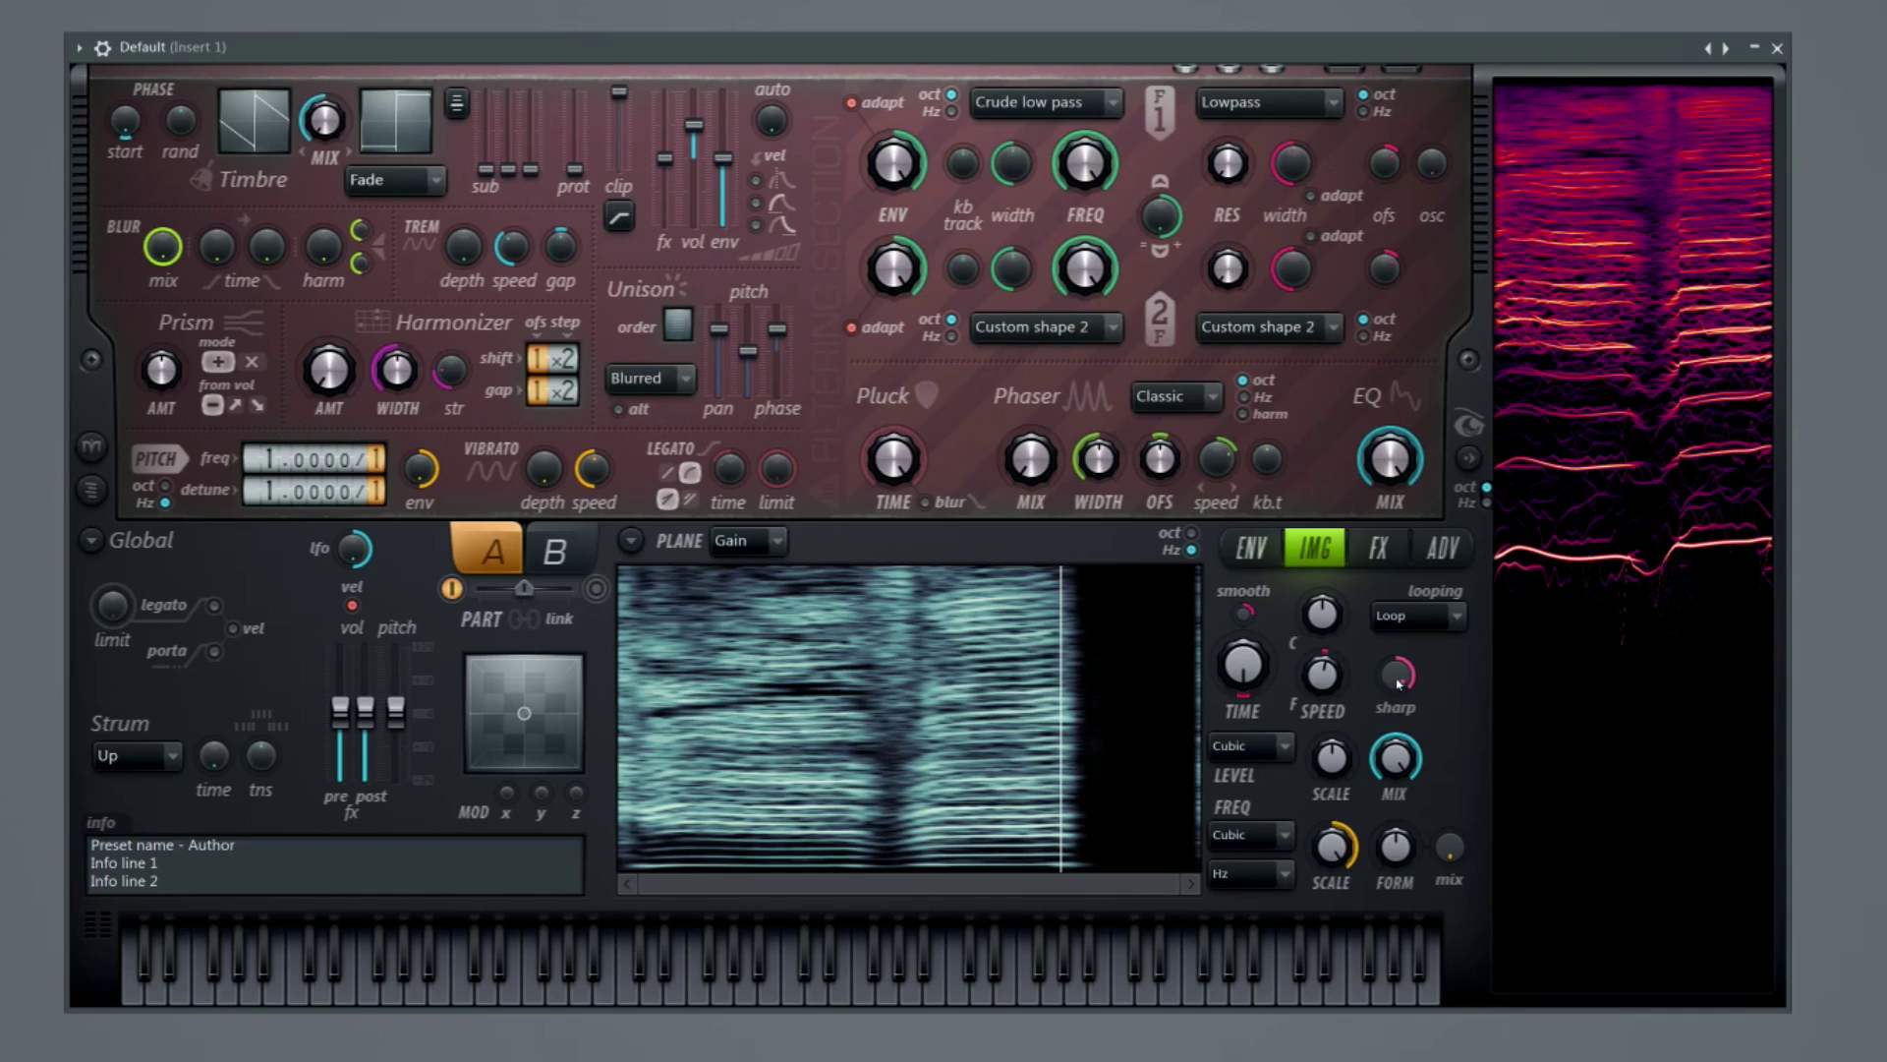
pyautogui.moveTo(1323, 675); pyautogui.dragTo(1323, 648)
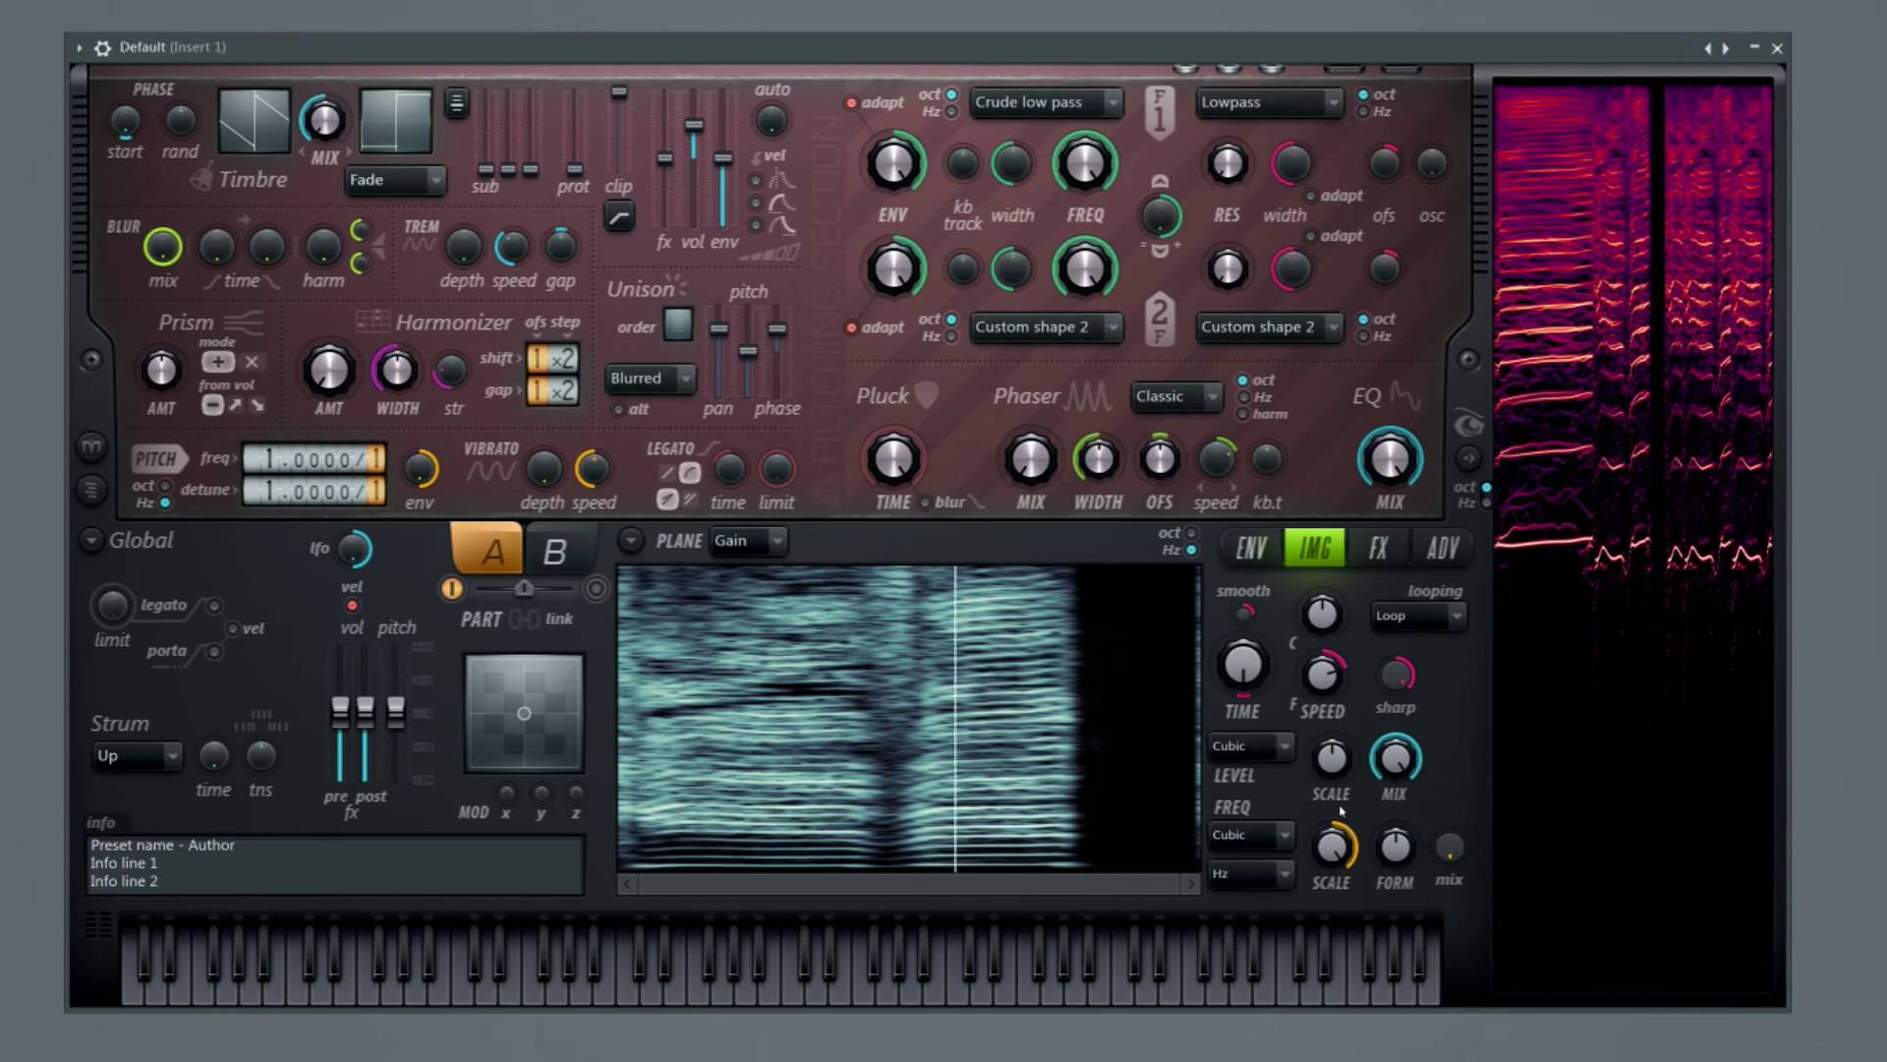
pyautogui.moveTo(1332, 845); pyautogui.dragTo(1332, 874)
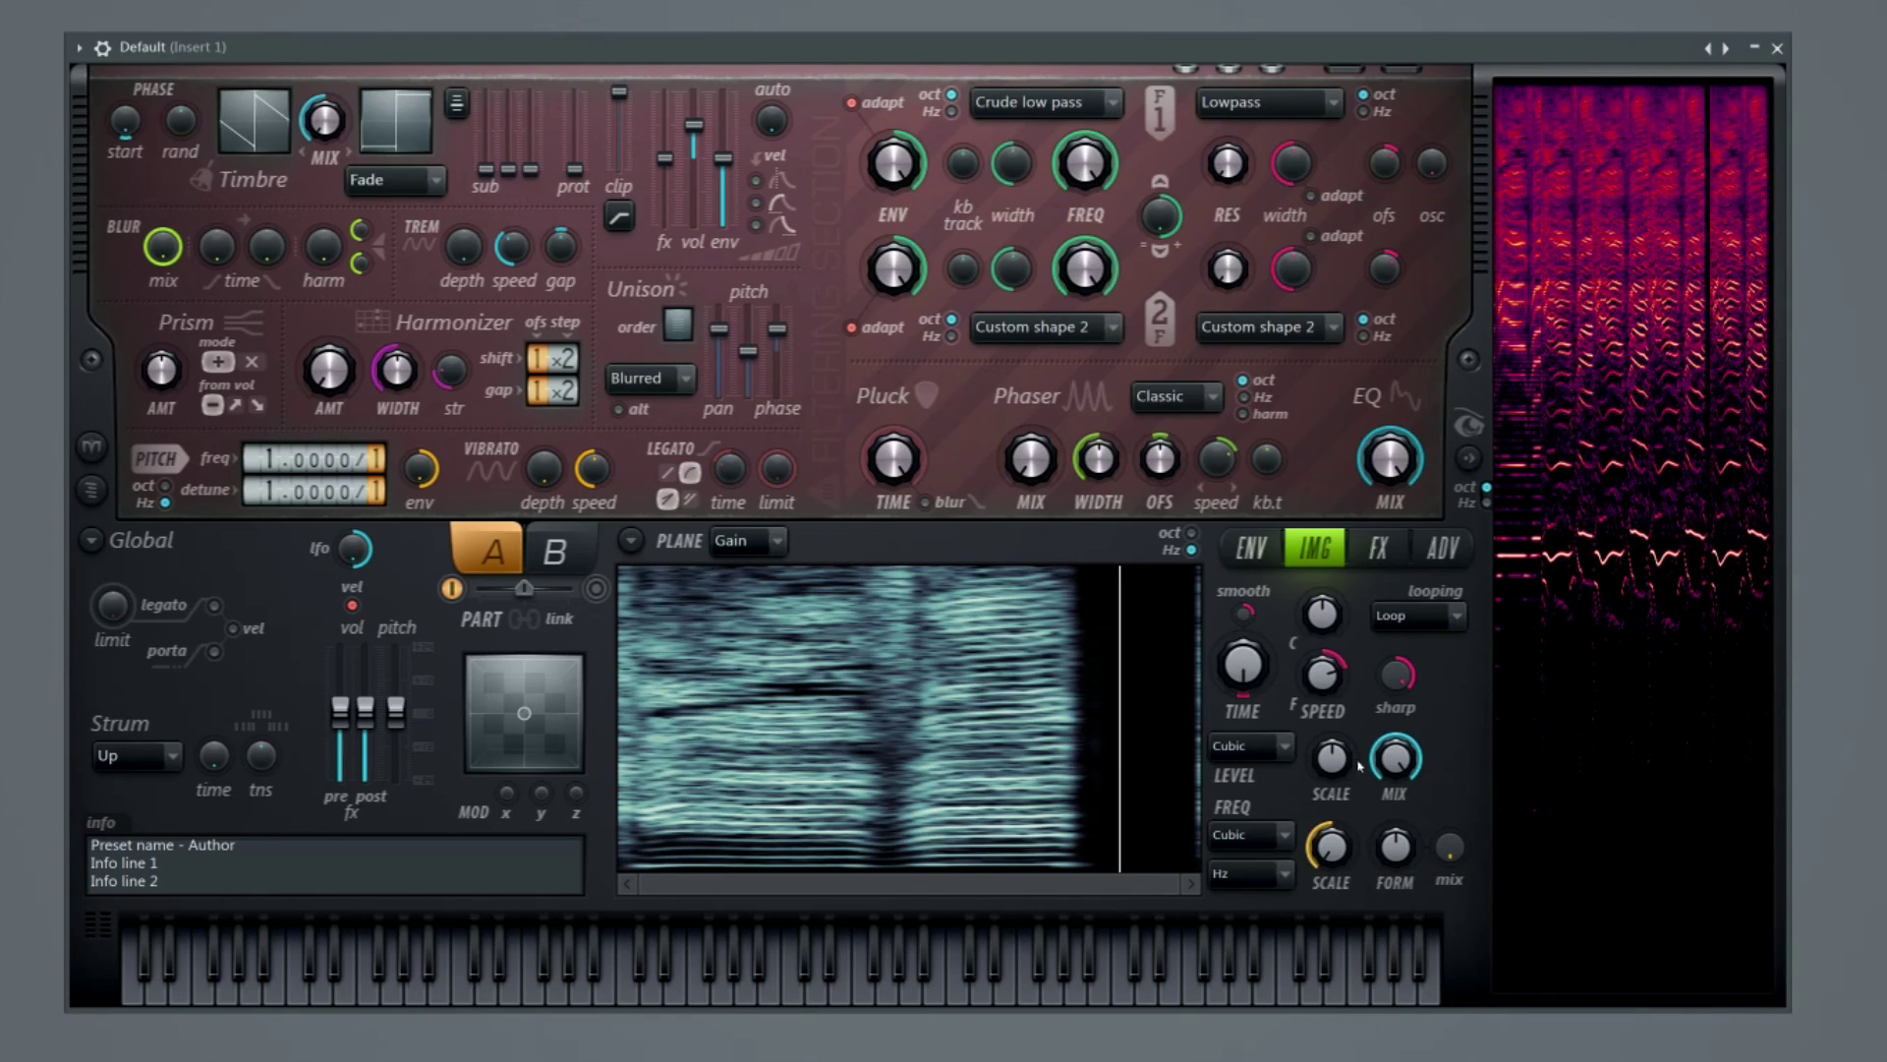
pyautogui.moveTo(1326, 688); pyautogui.dragTo(1325, 717)
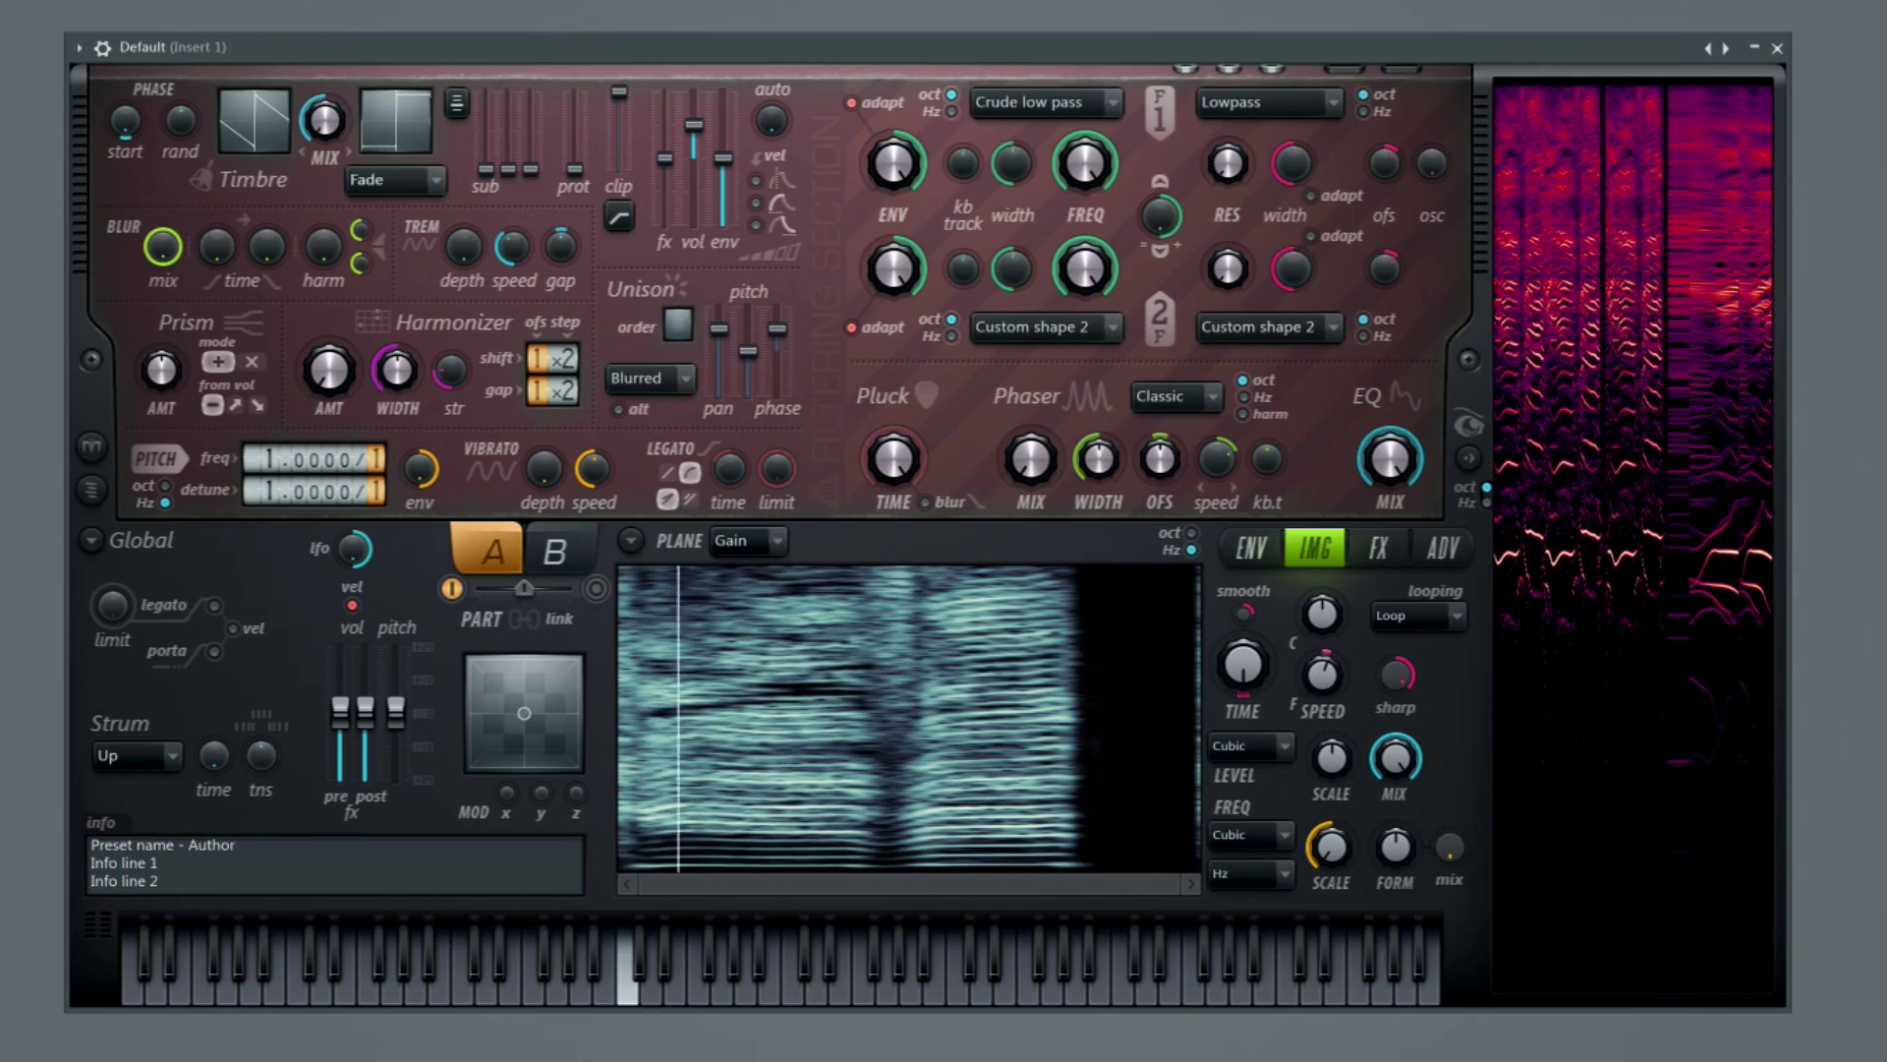
pyautogui.moveTo(1330, 848); pyautogui.dragTo(1331, 860)
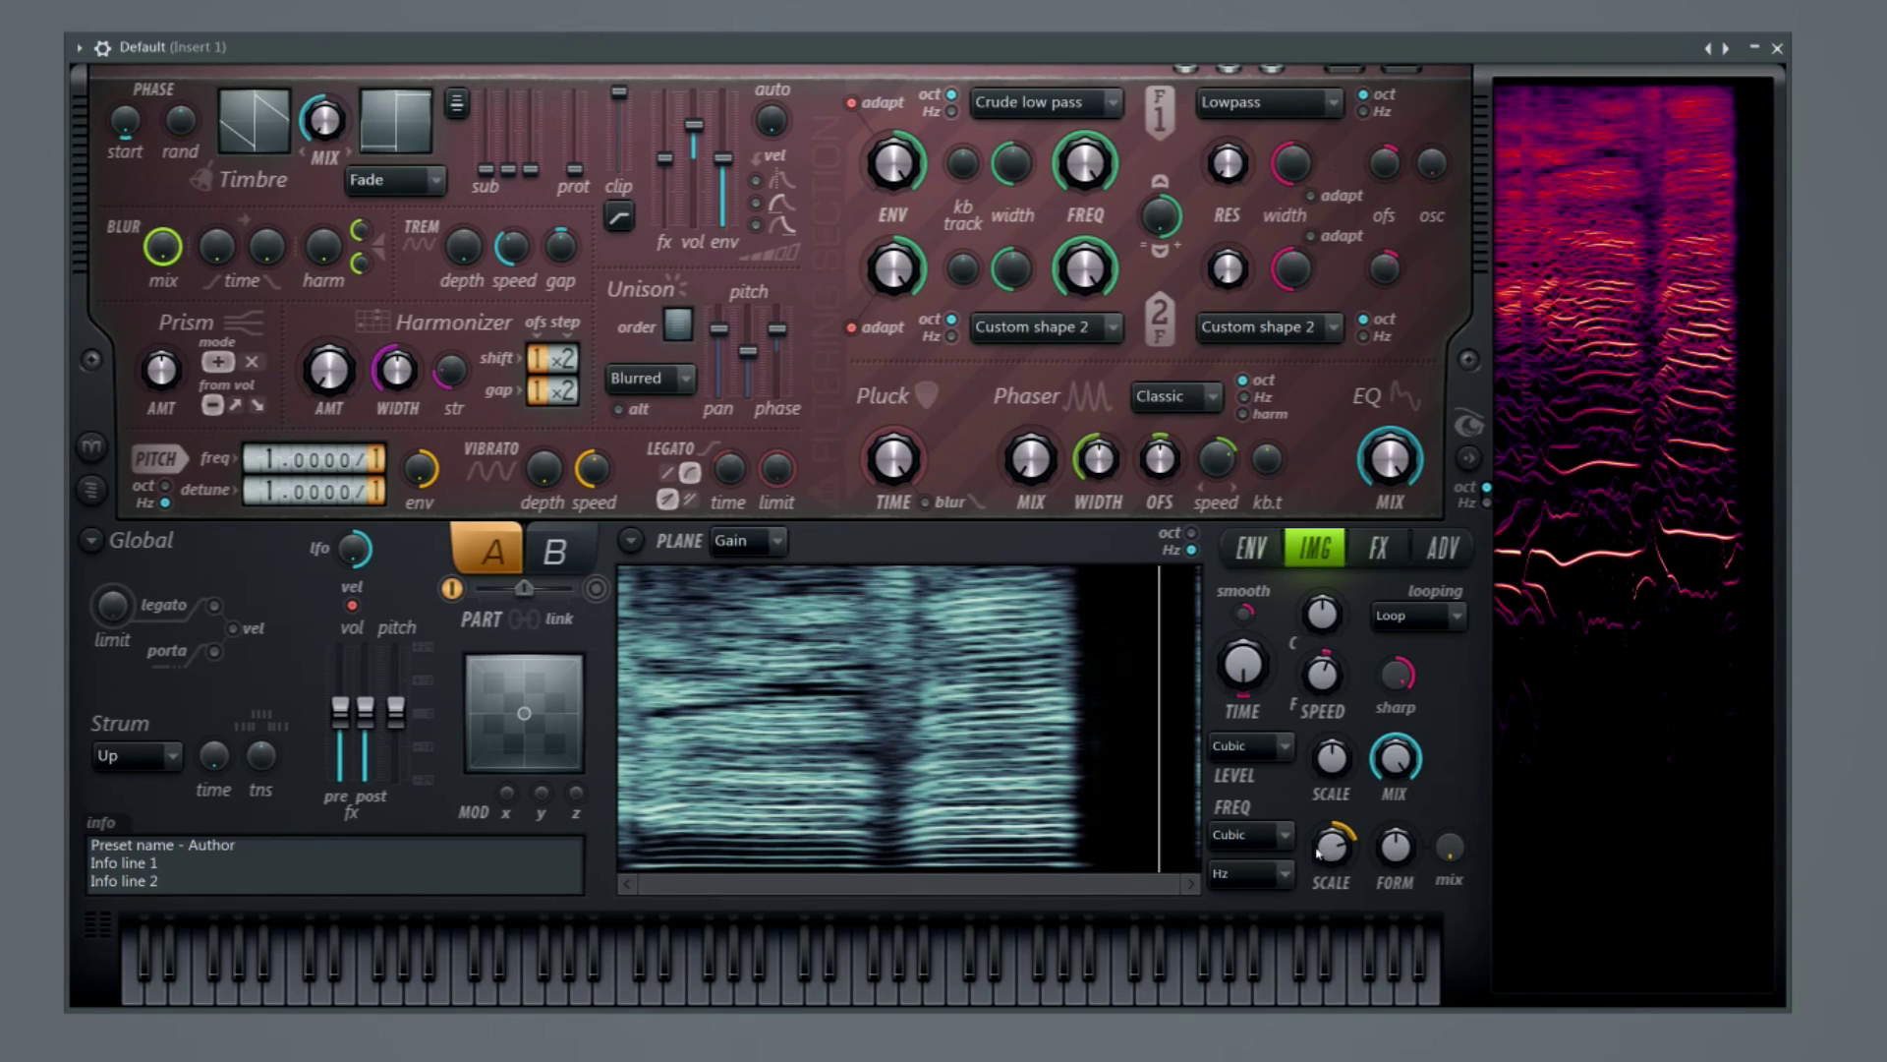
# Try the image frequency shapes Block, Cap, Bell, Linear and Cubic one after another.
pyautogui.click(1272, 837)
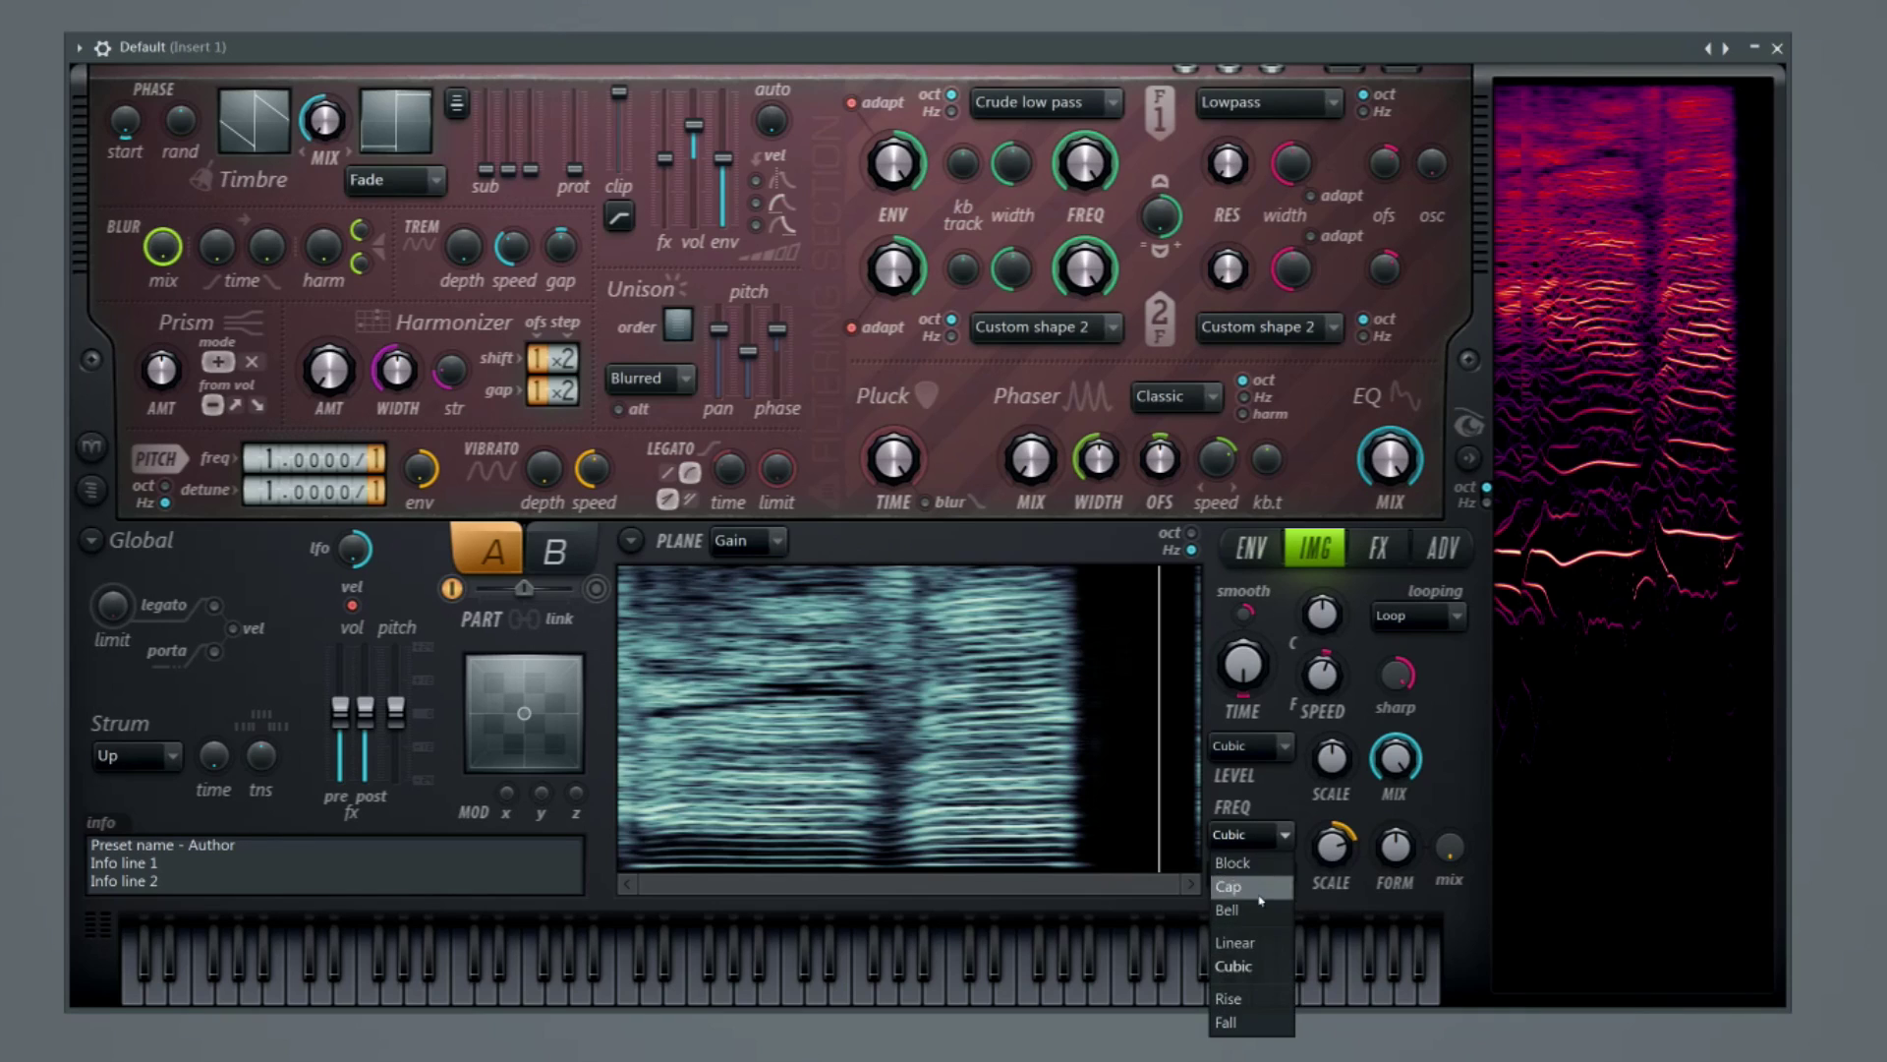
pyautogui.click(1256, 871)
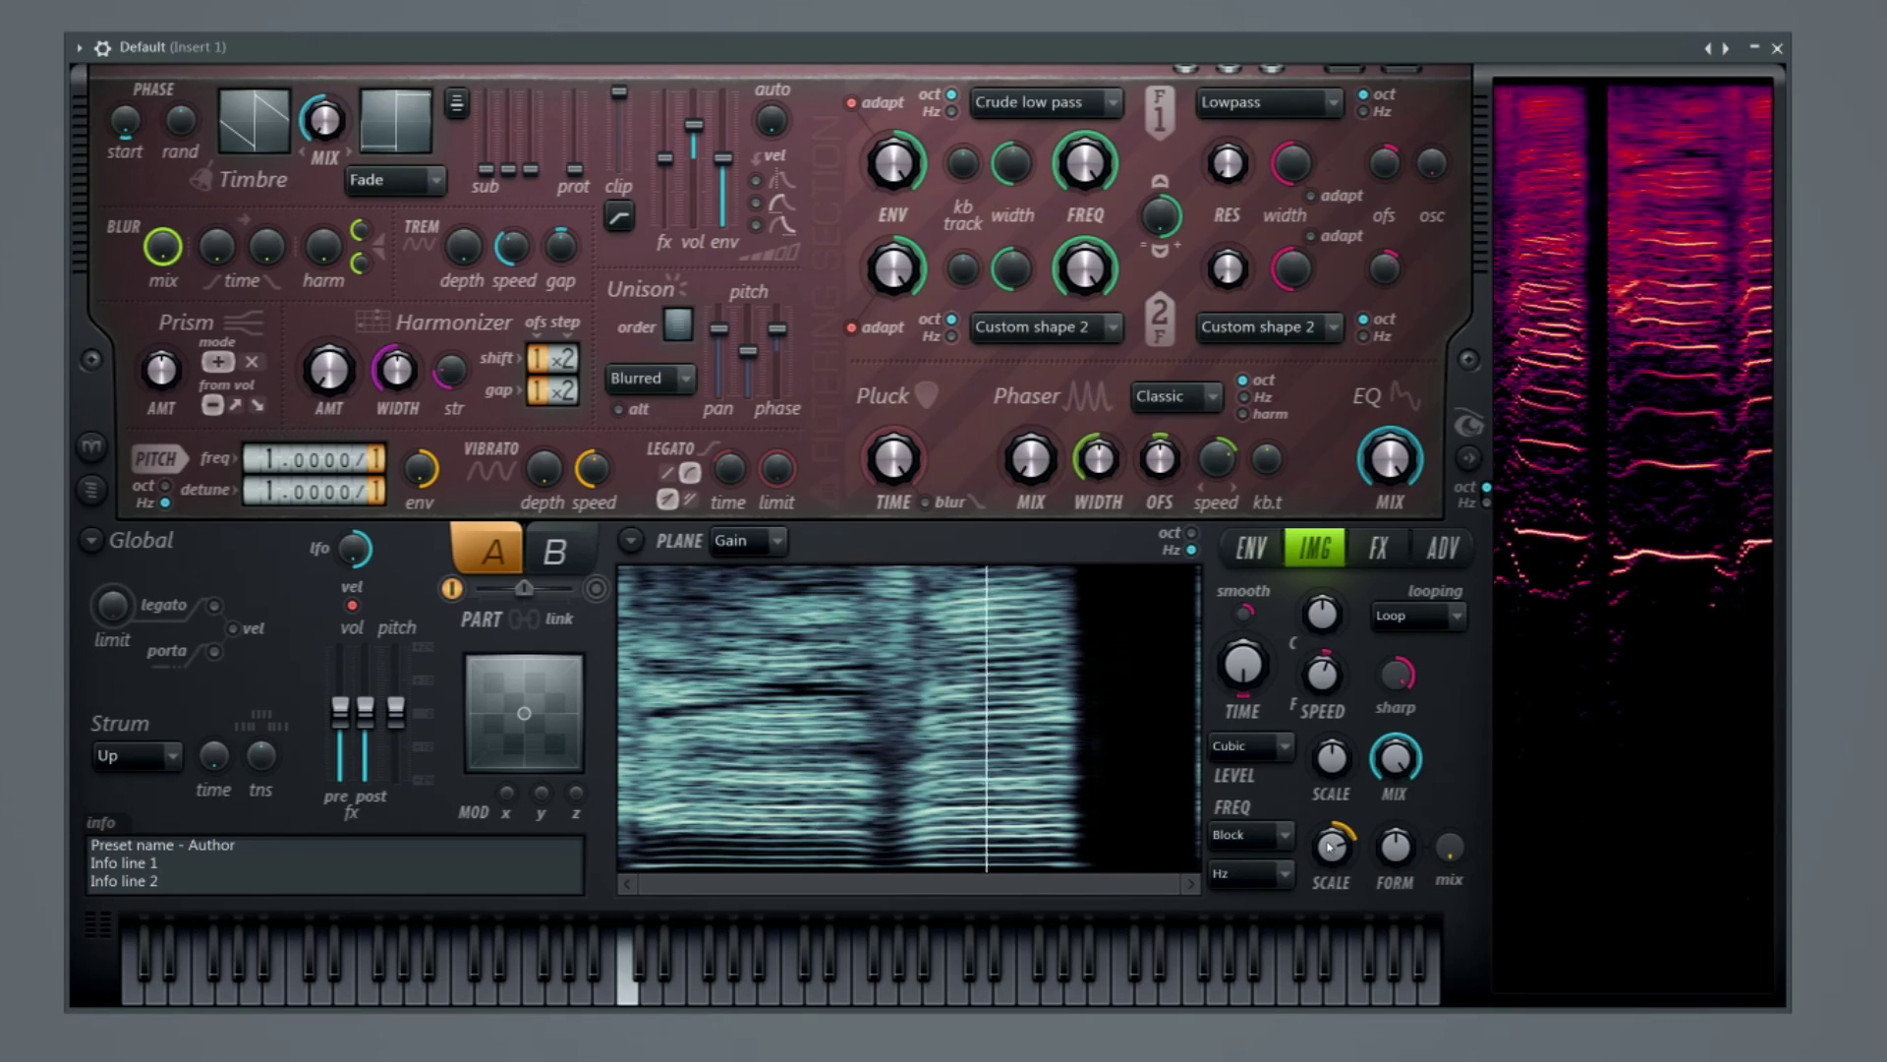
pyautogui.click(1277, 835)
pyautogui.click(1236, 965)
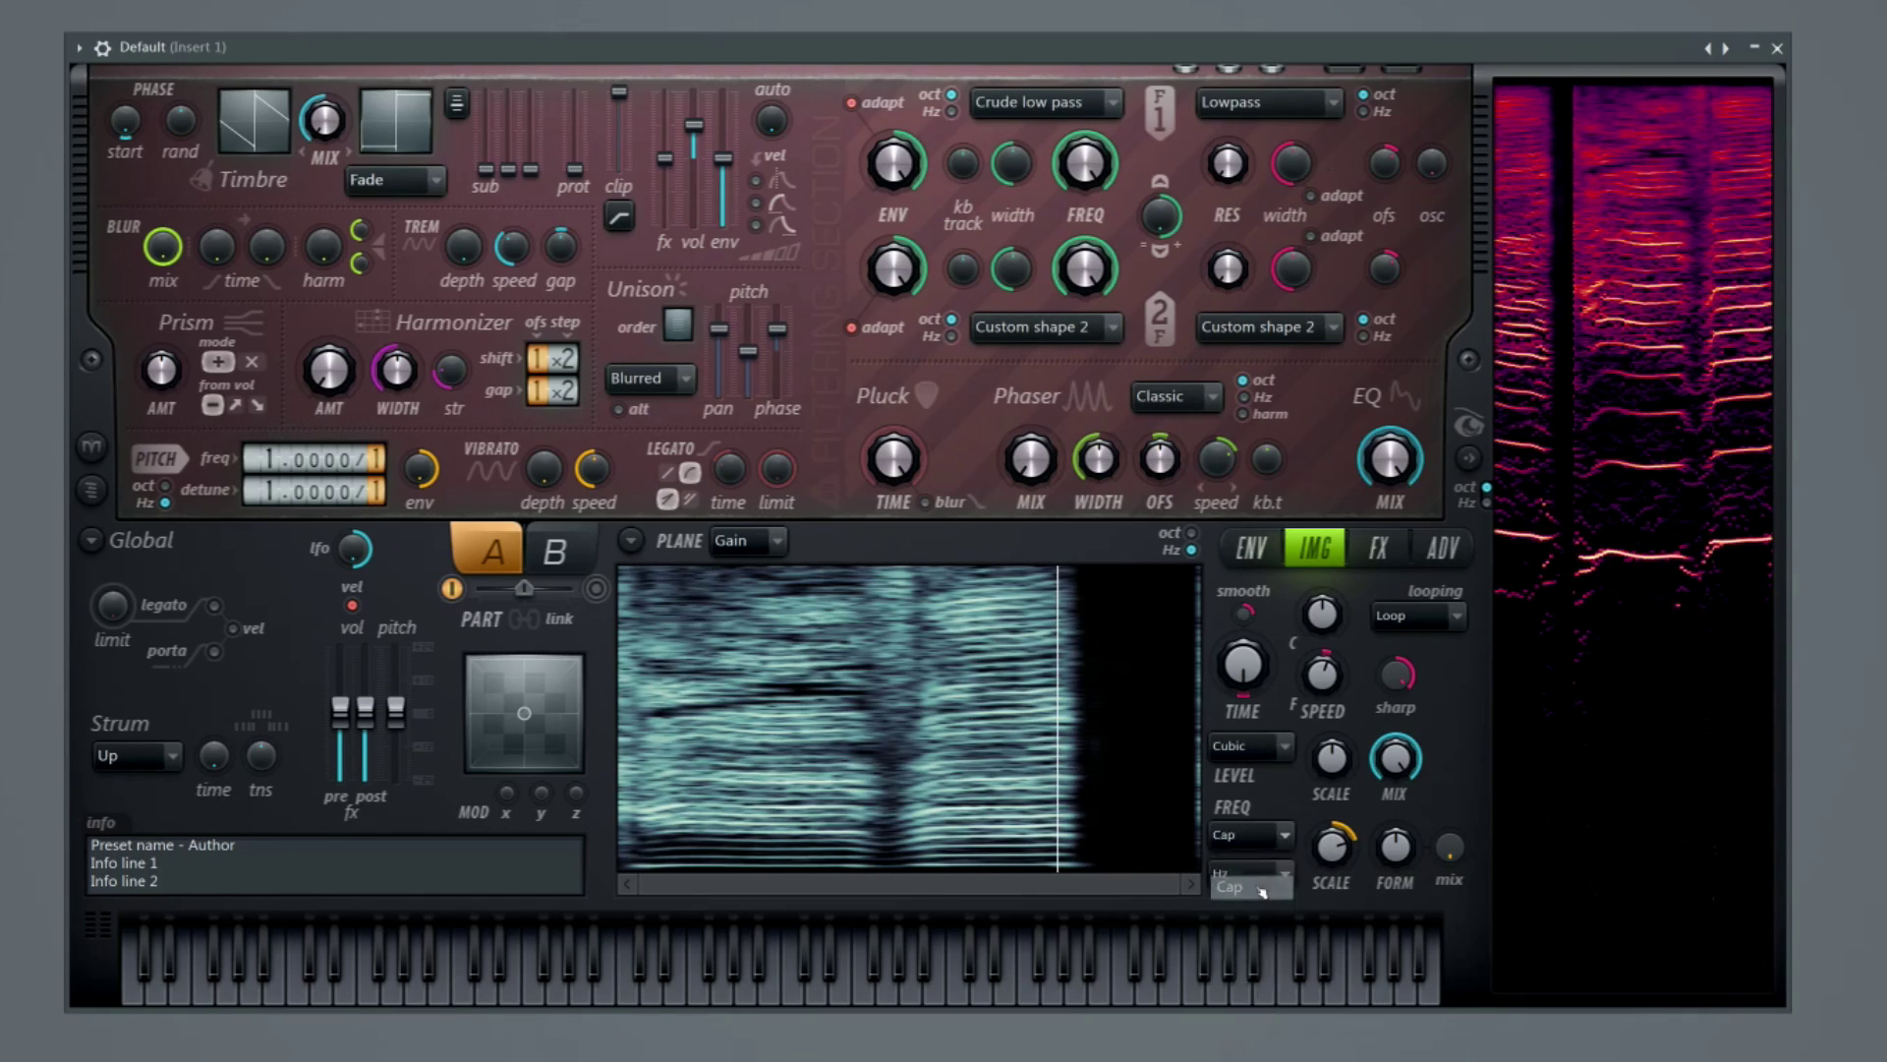
pyautogui.click(1281, 836)
pyautogui.click(1248, 884)
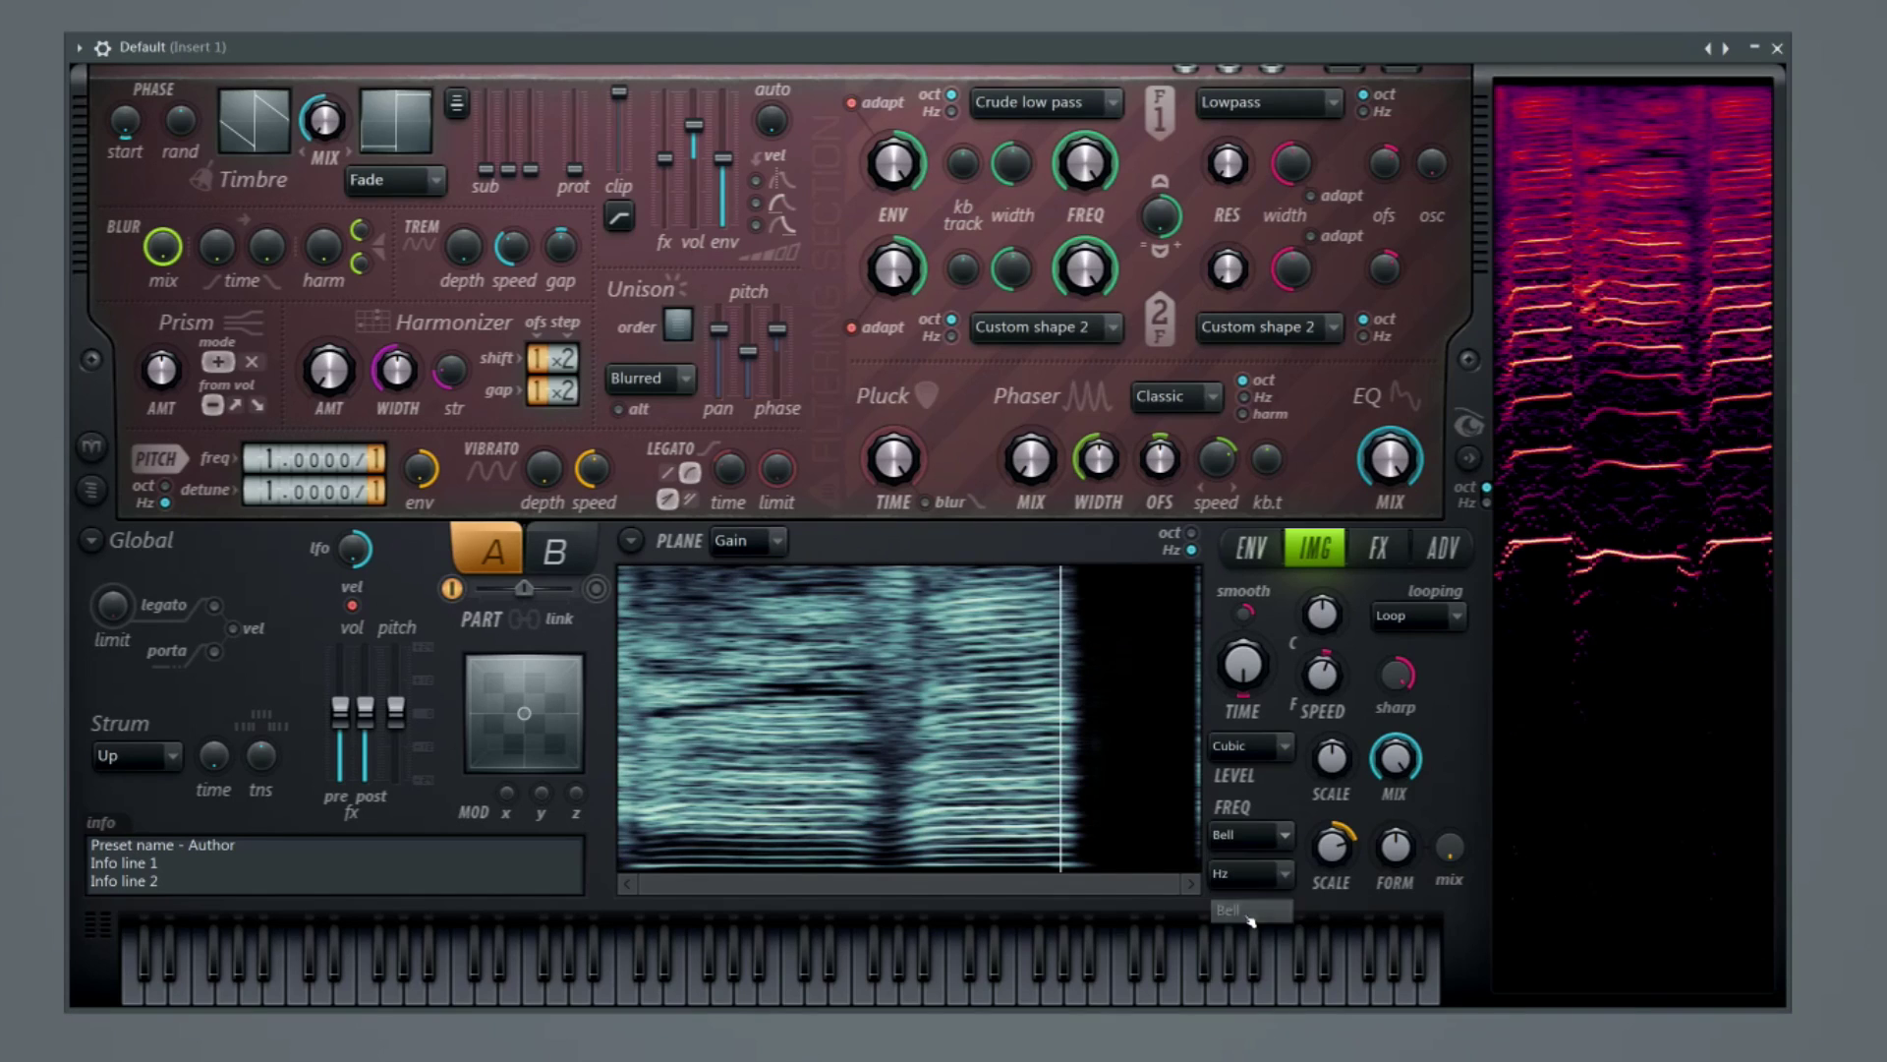
pyautogui.click(1277, 835)
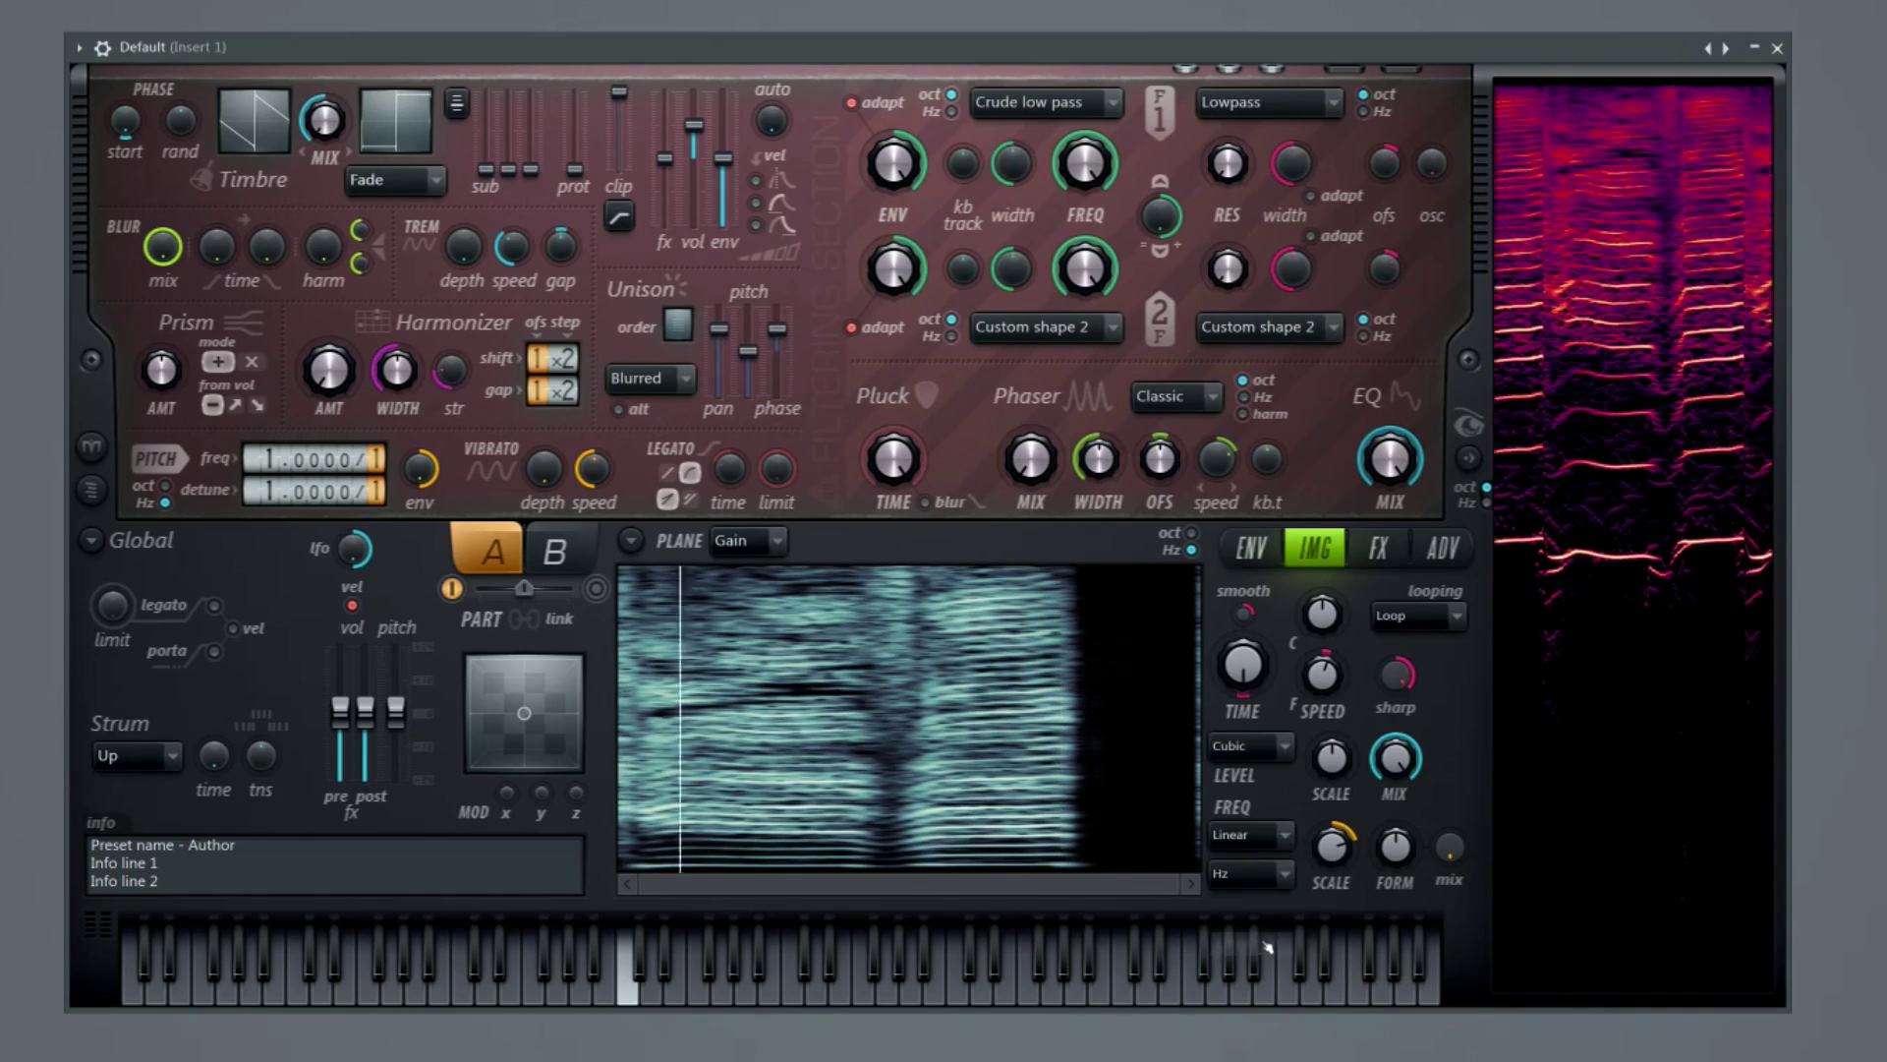
pyautogui.click(1253, 875)
pyautogui.click(1276, 838)
pyautogui.click(1243, 965)
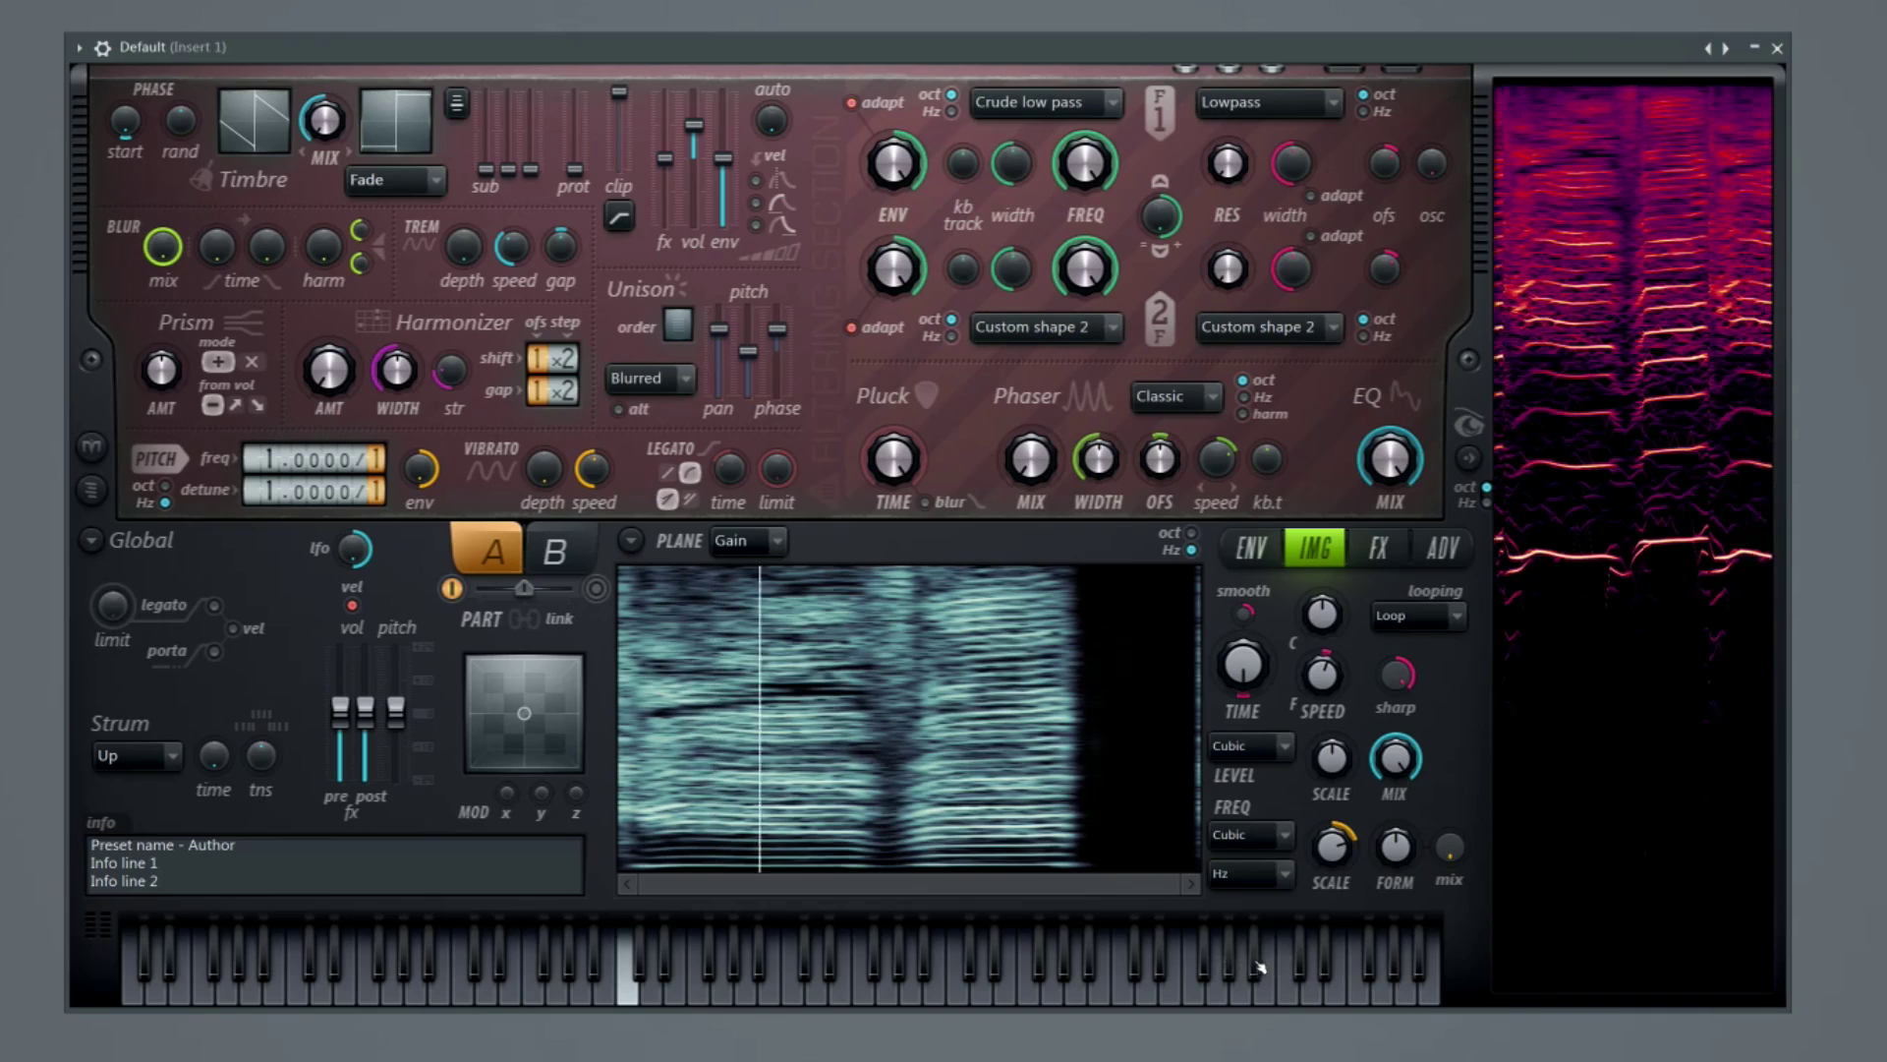
# Try the Rise frequency shape with the image frequency scale moved above and below centre.
pyautogui.click(1263, 833)
pyautogui.click(1228, 997)
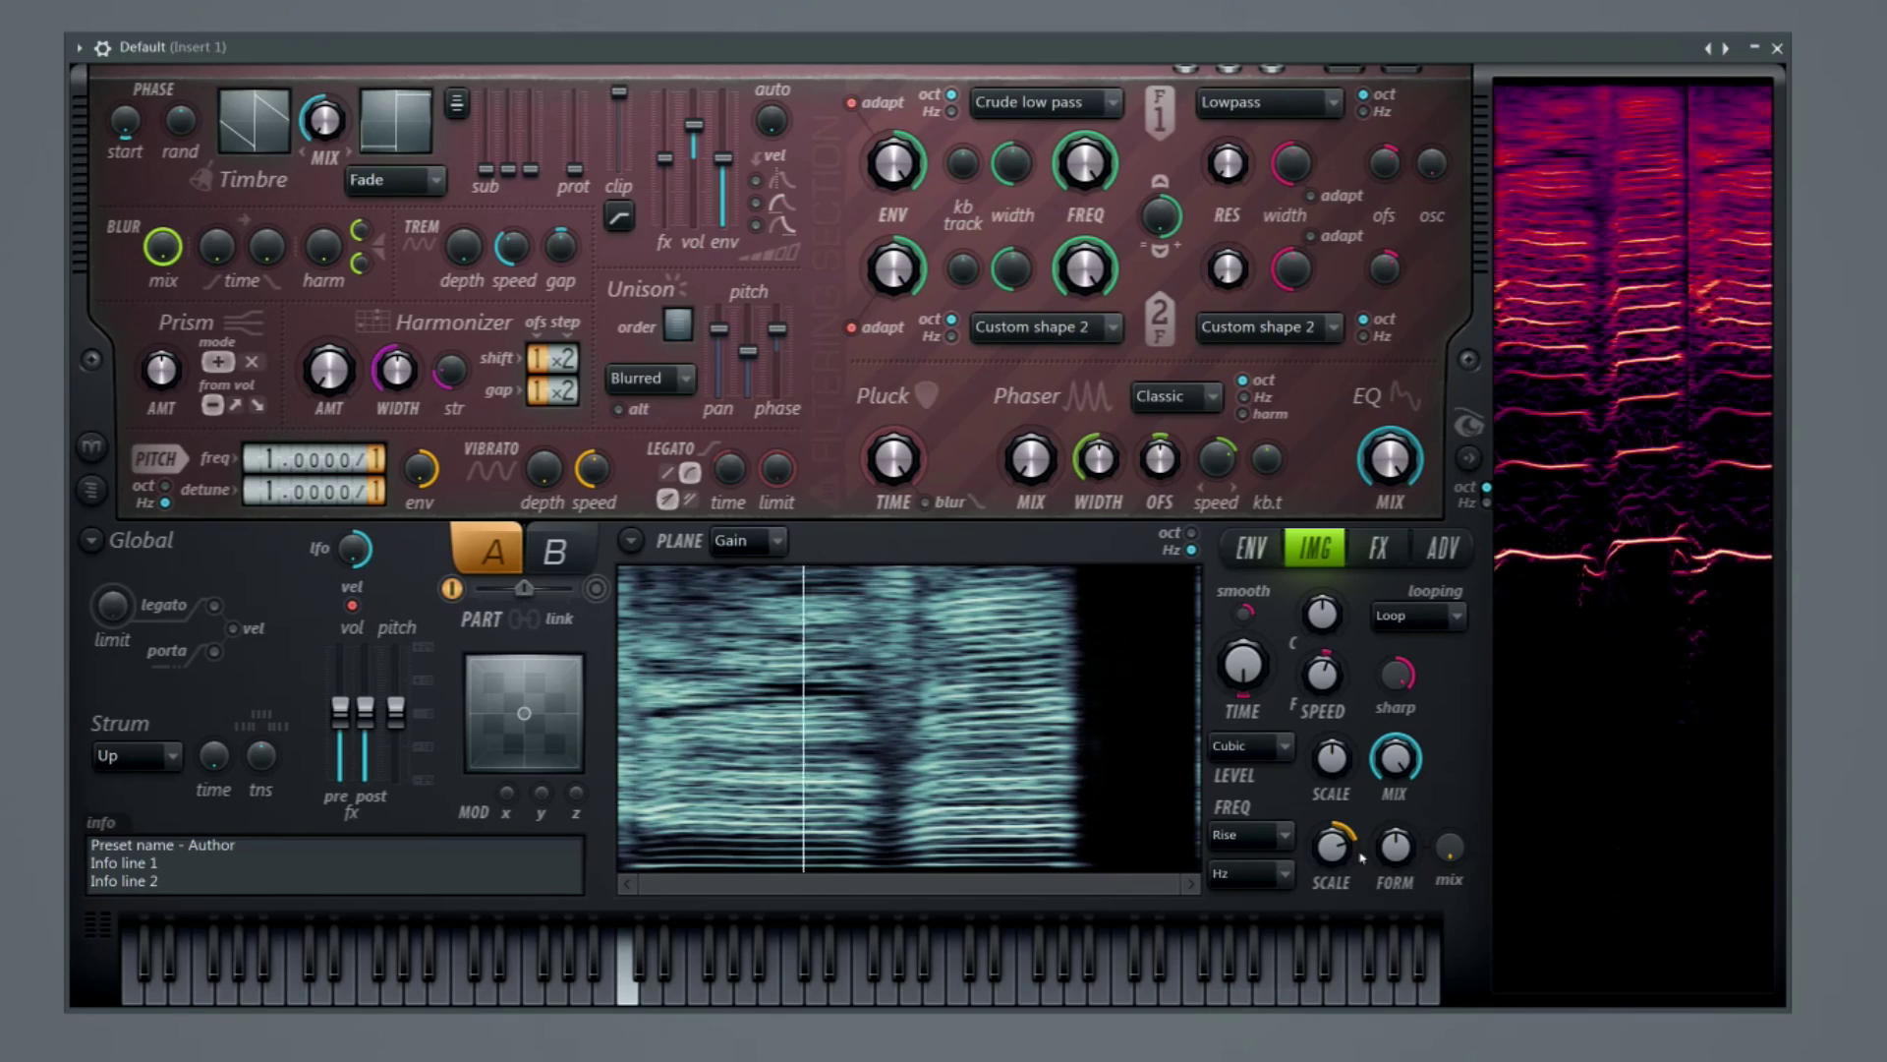
pyautogui.moveTo(1338, 844); pyautogui.dragTo(1339, 747)
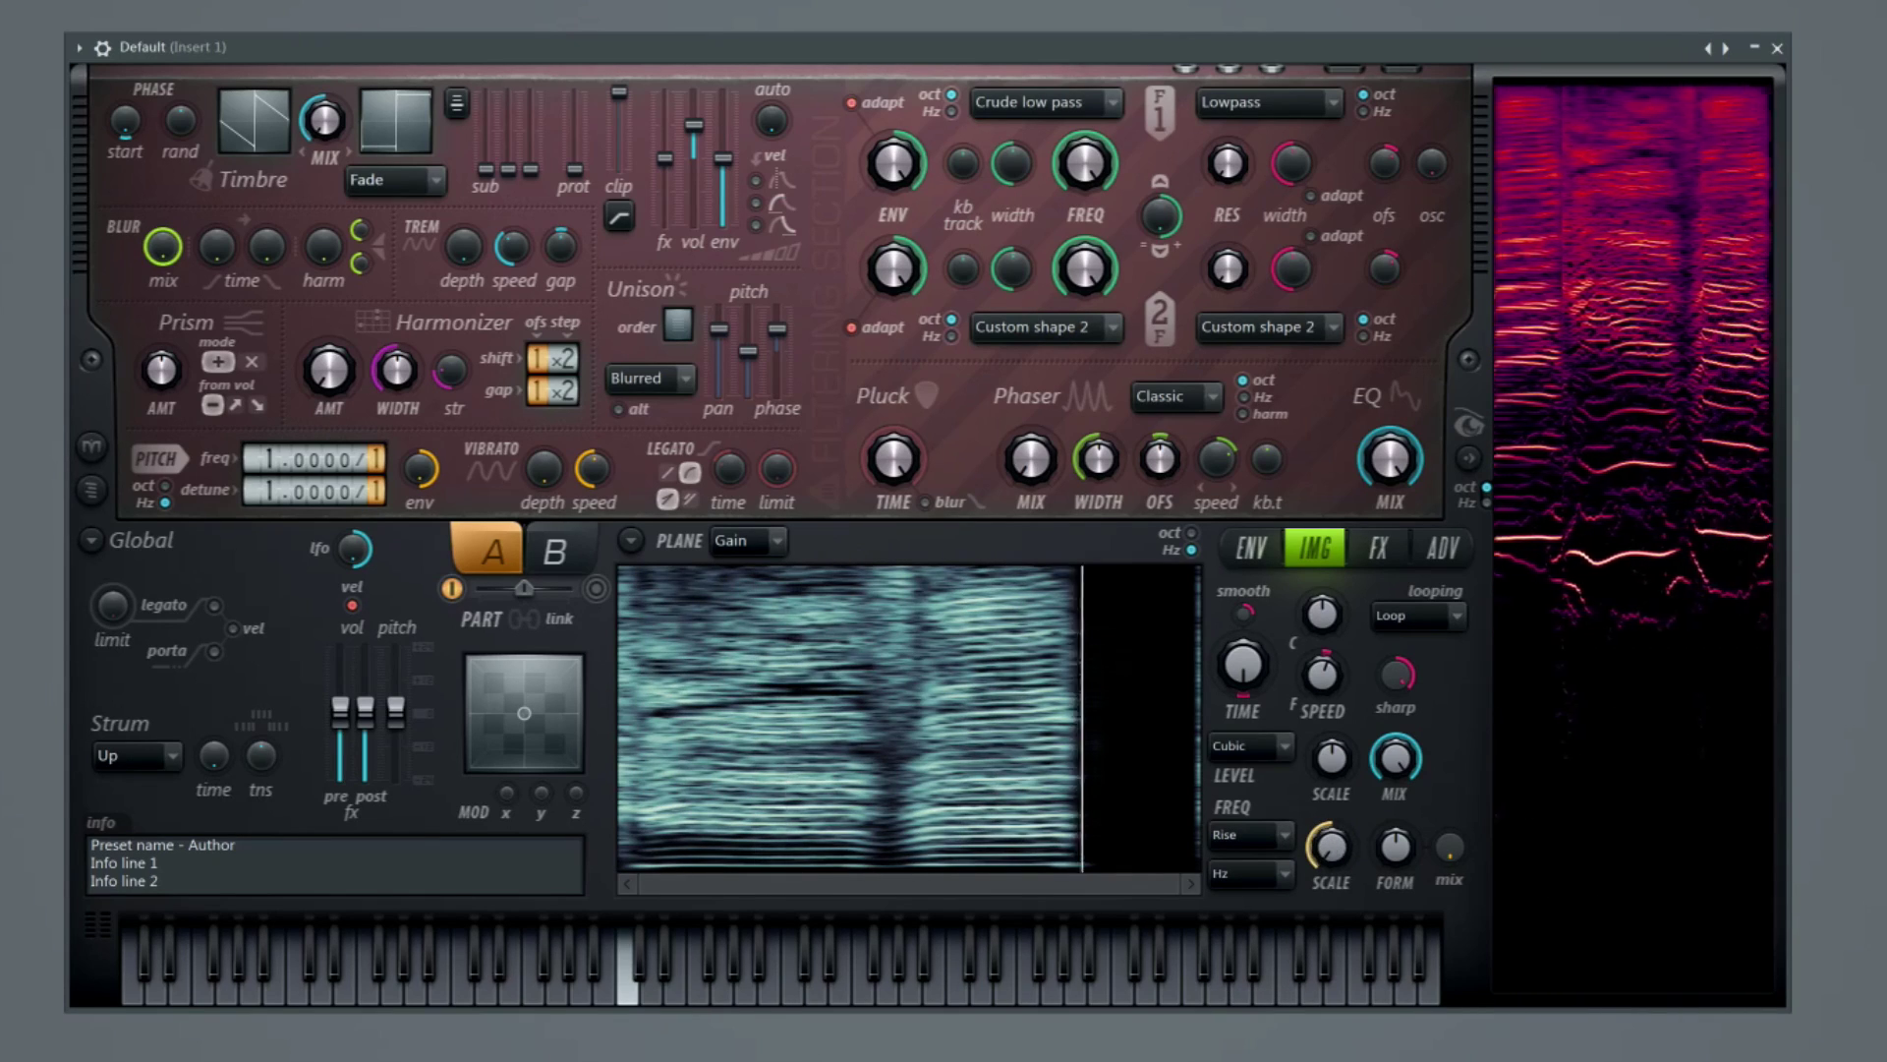
# Set the image frequency shape to Fall and turn the frequency scale below centre.
pyautogui.click(1258, 834)
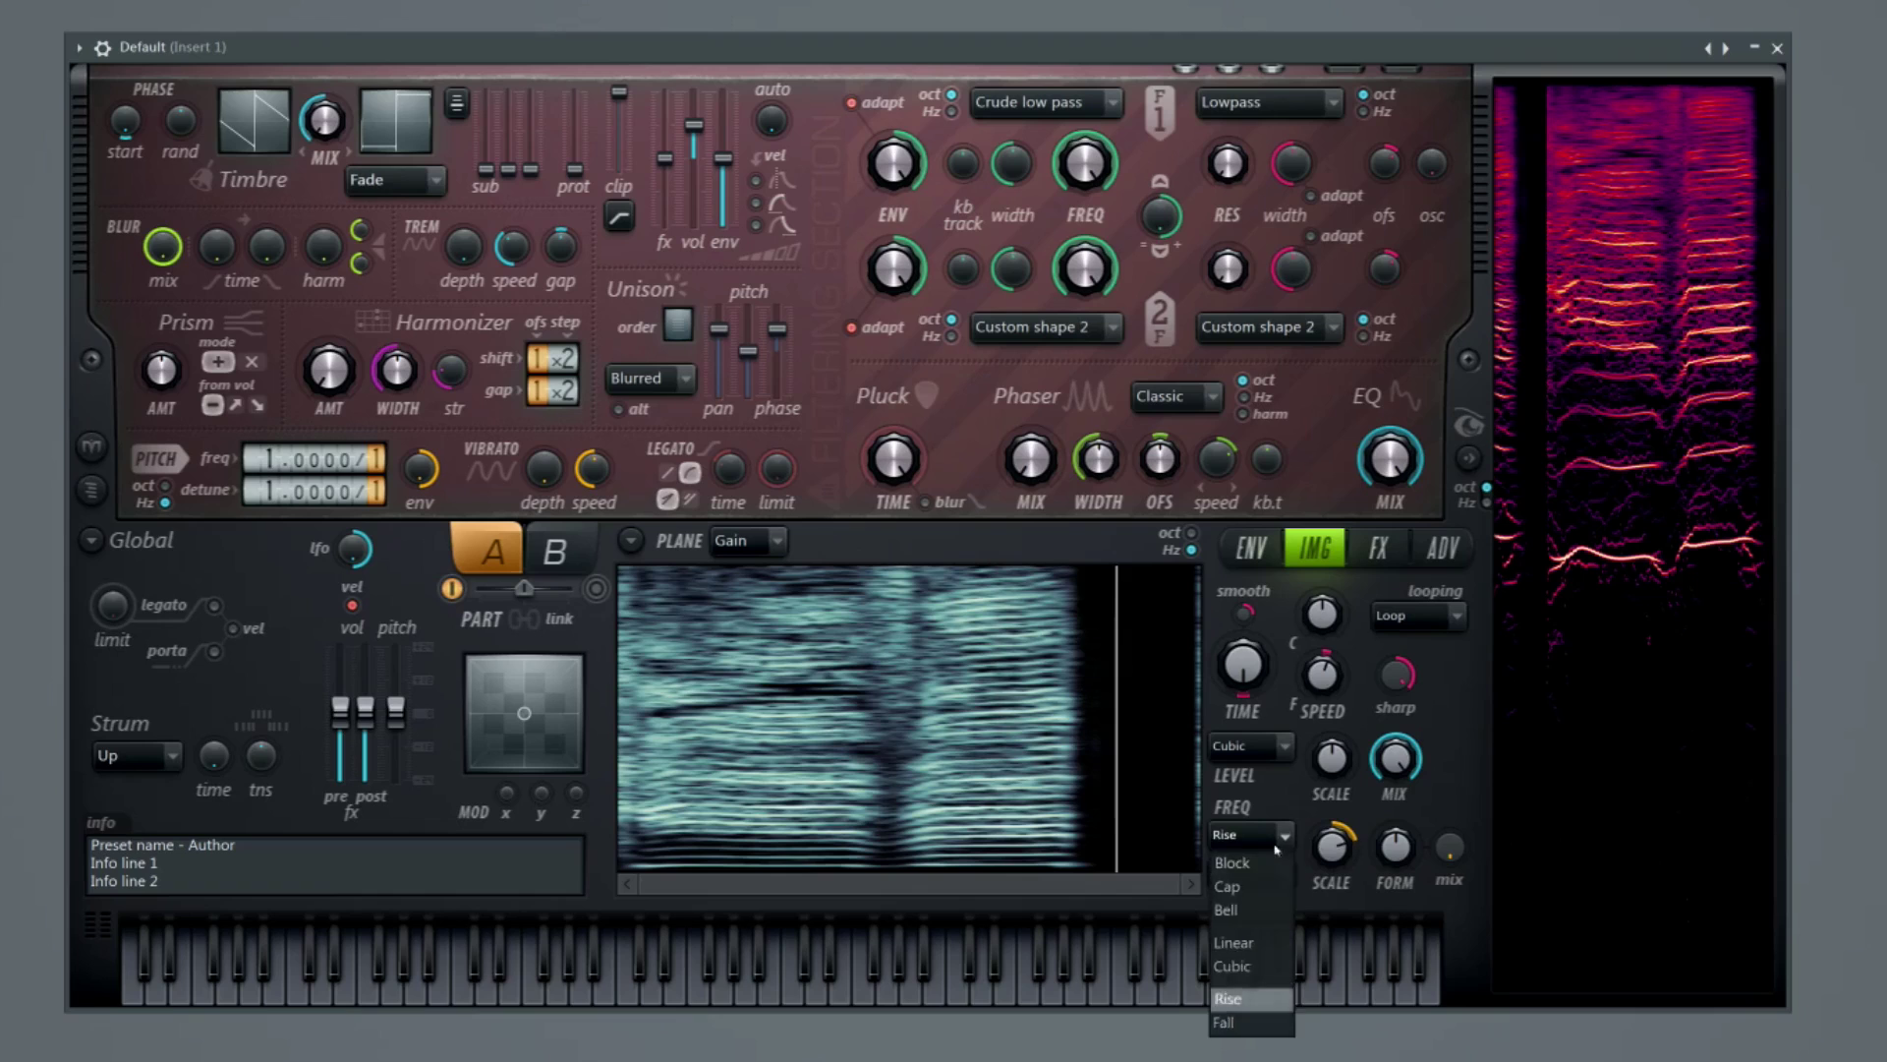
pyautogui.click(1233, 1021)
pyautogui.moveTo(1333, 855); pyautogui.dragTo(1333, 867)
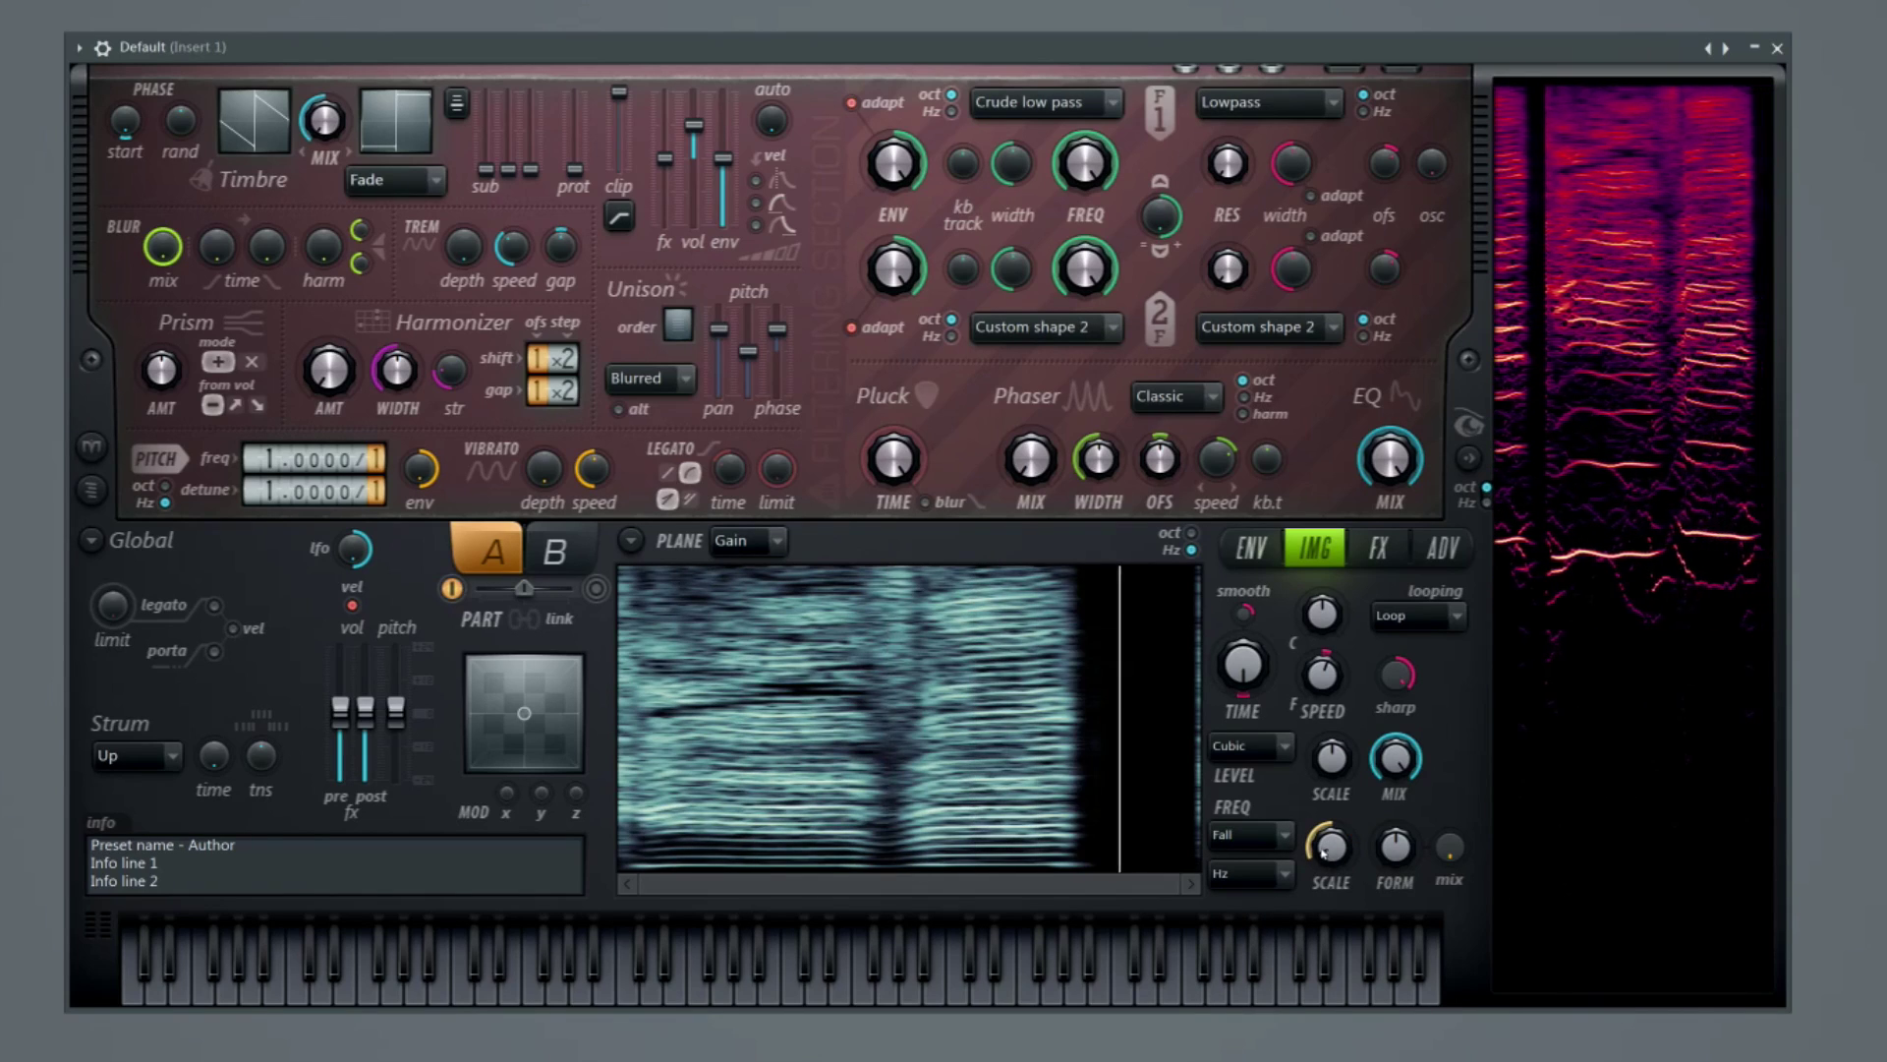
# Set the image frequency scale mode to Unison, raise the unison pitch to maximum and lower the unison pan to minimum.
pyautogui.click(1282, 873)
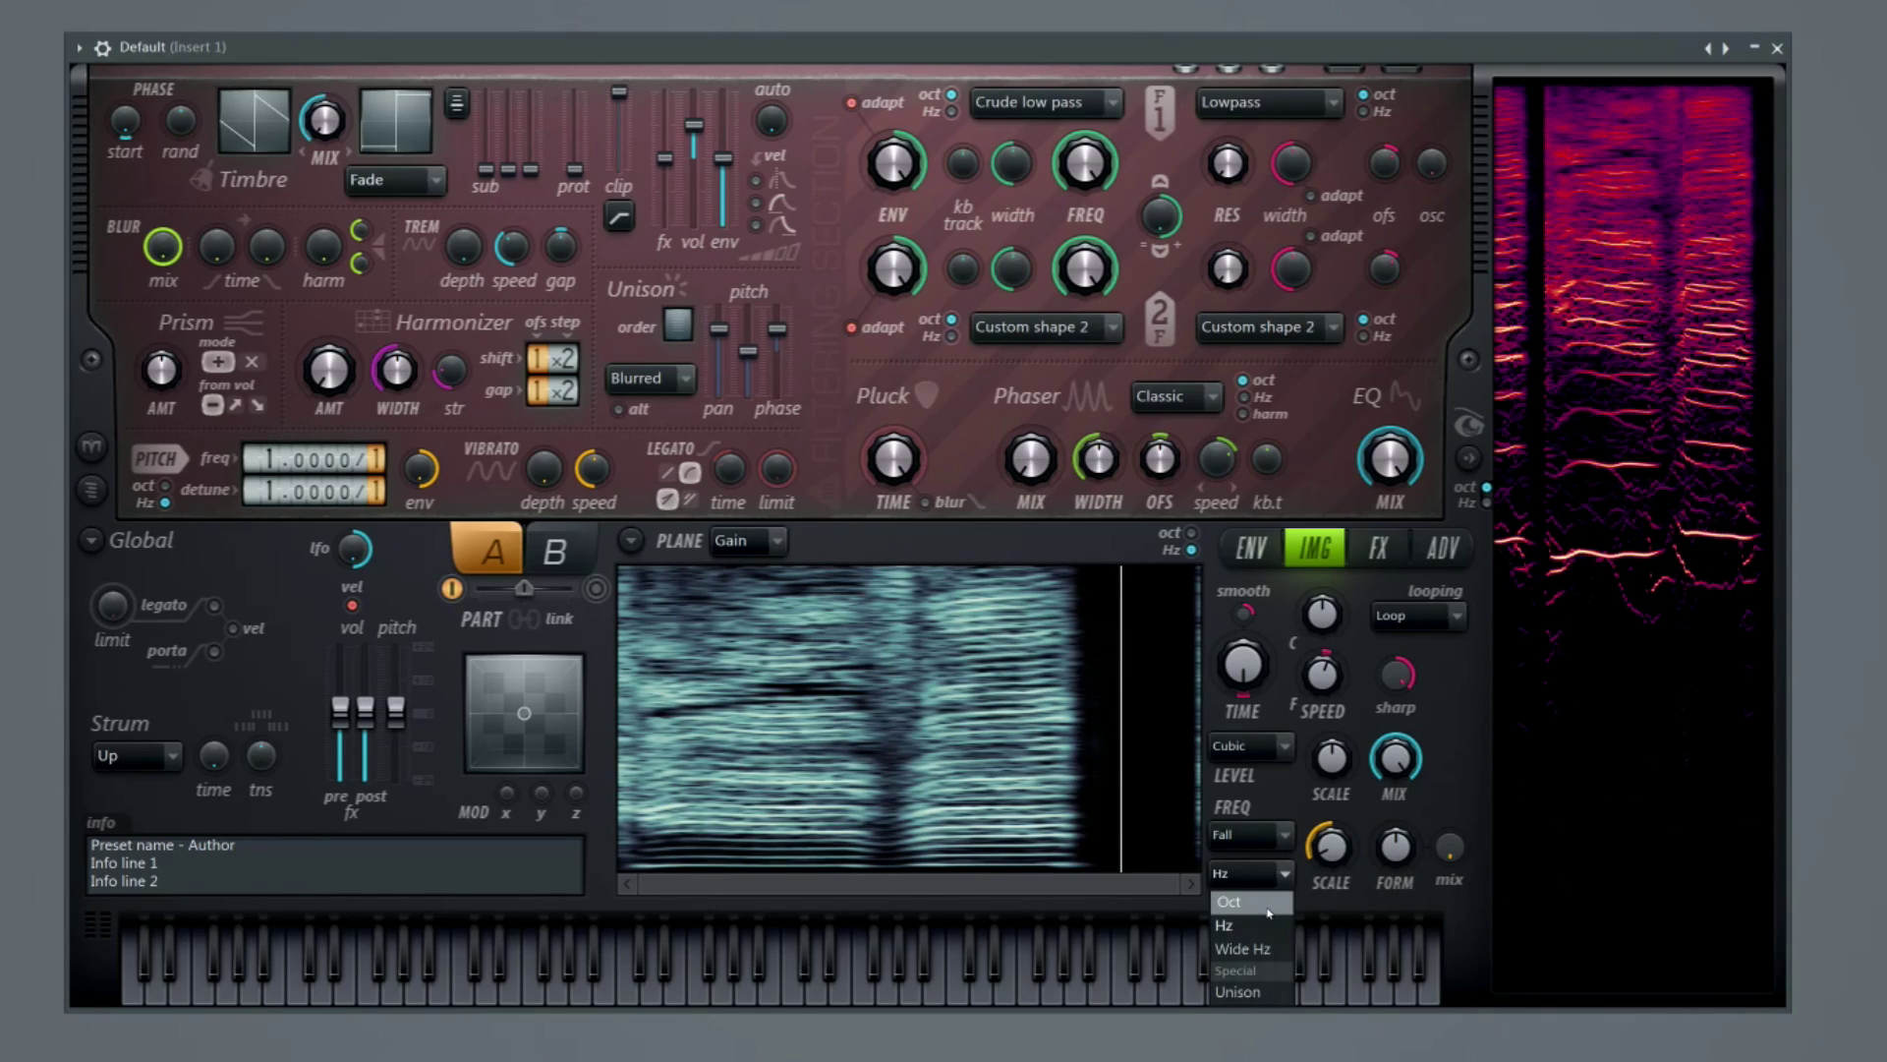
pyautogui.click(1270, 994)
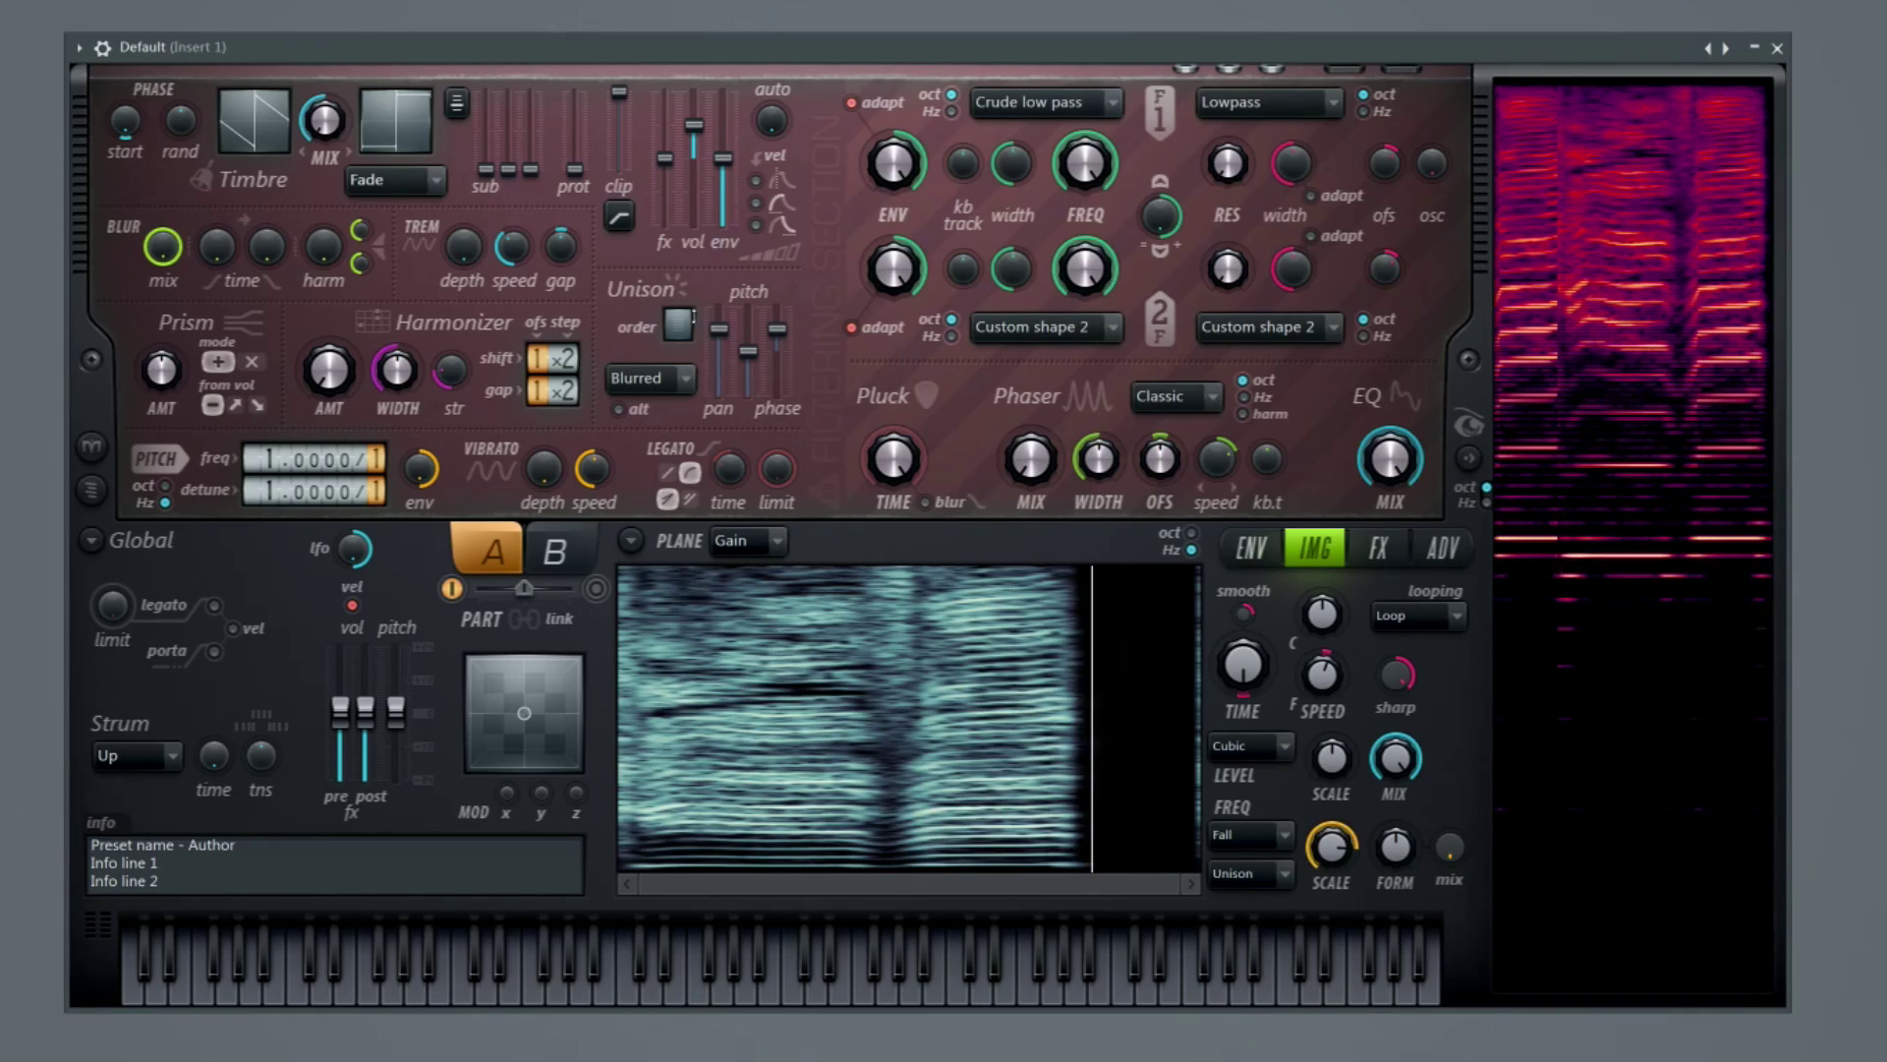
pyautogui.moveTo(748, 354); pyautogui.dragTo(748, 323)
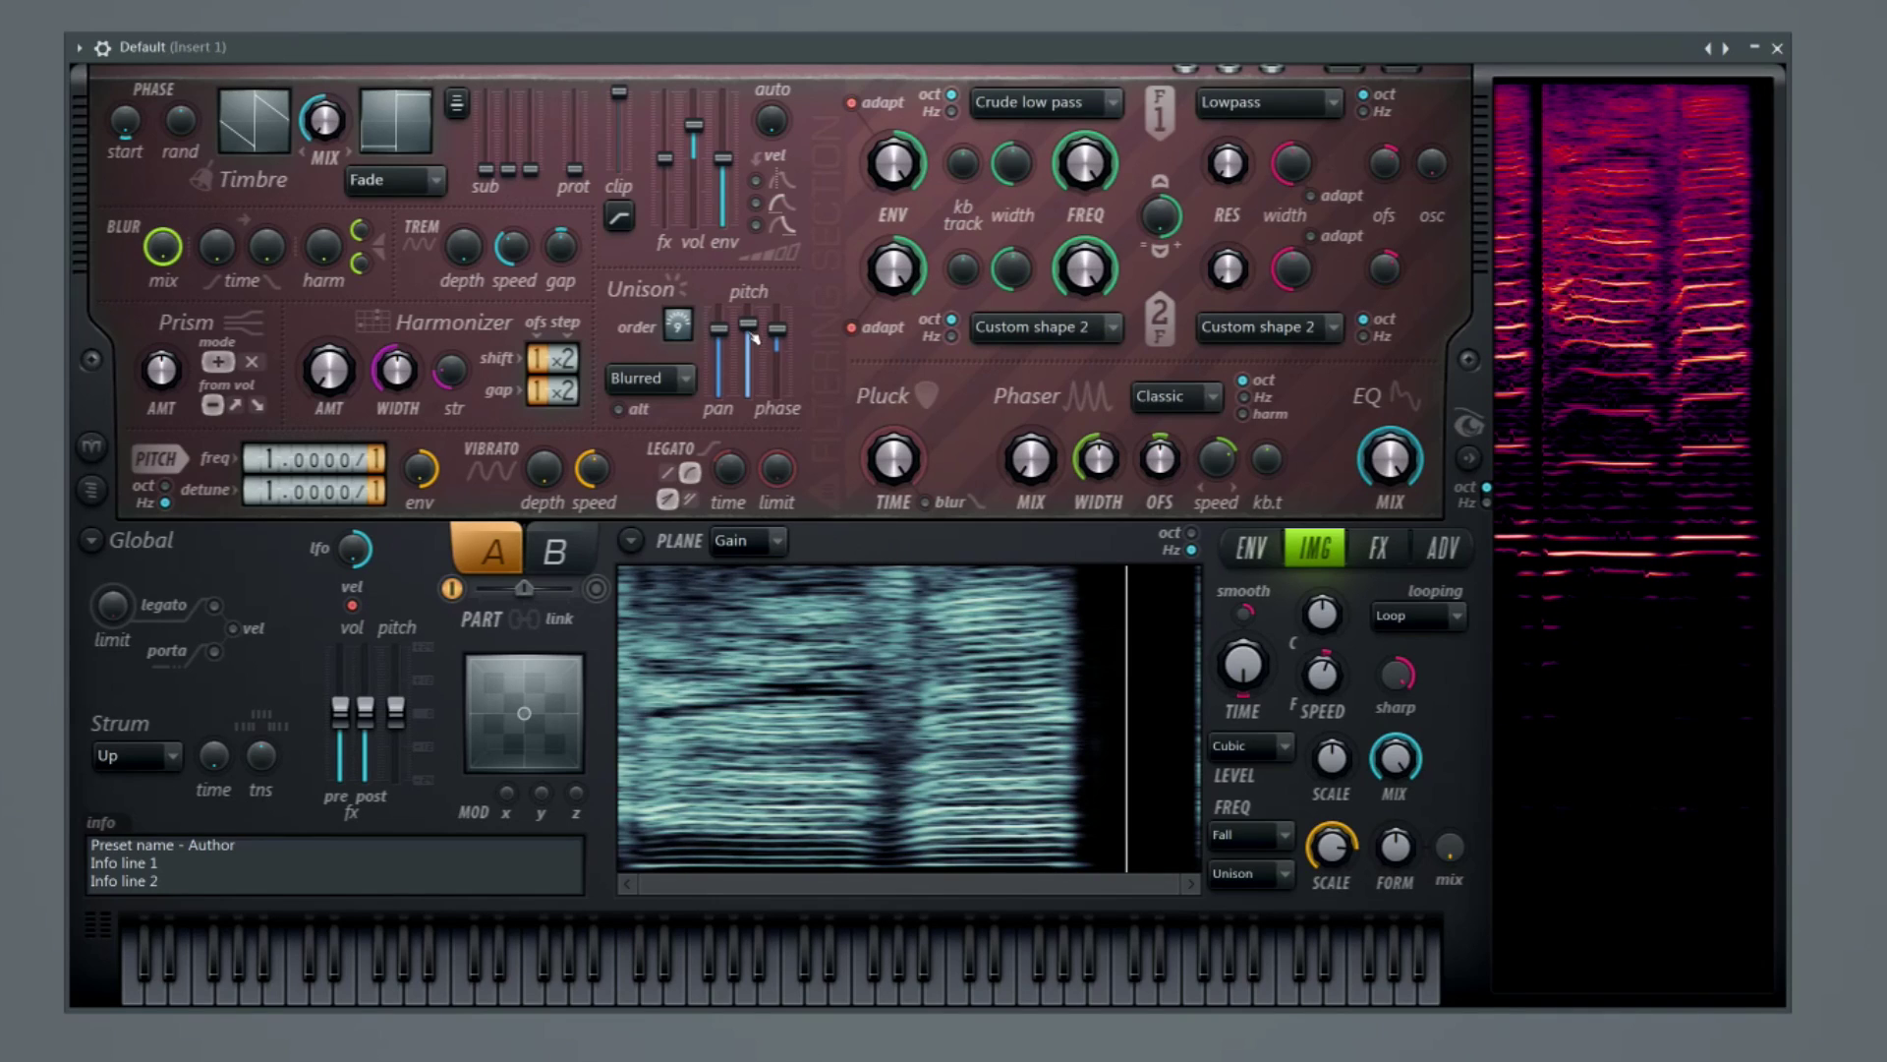
pyautogui.moveTo(718, 394); pyautogui.dragTo(749, 311)
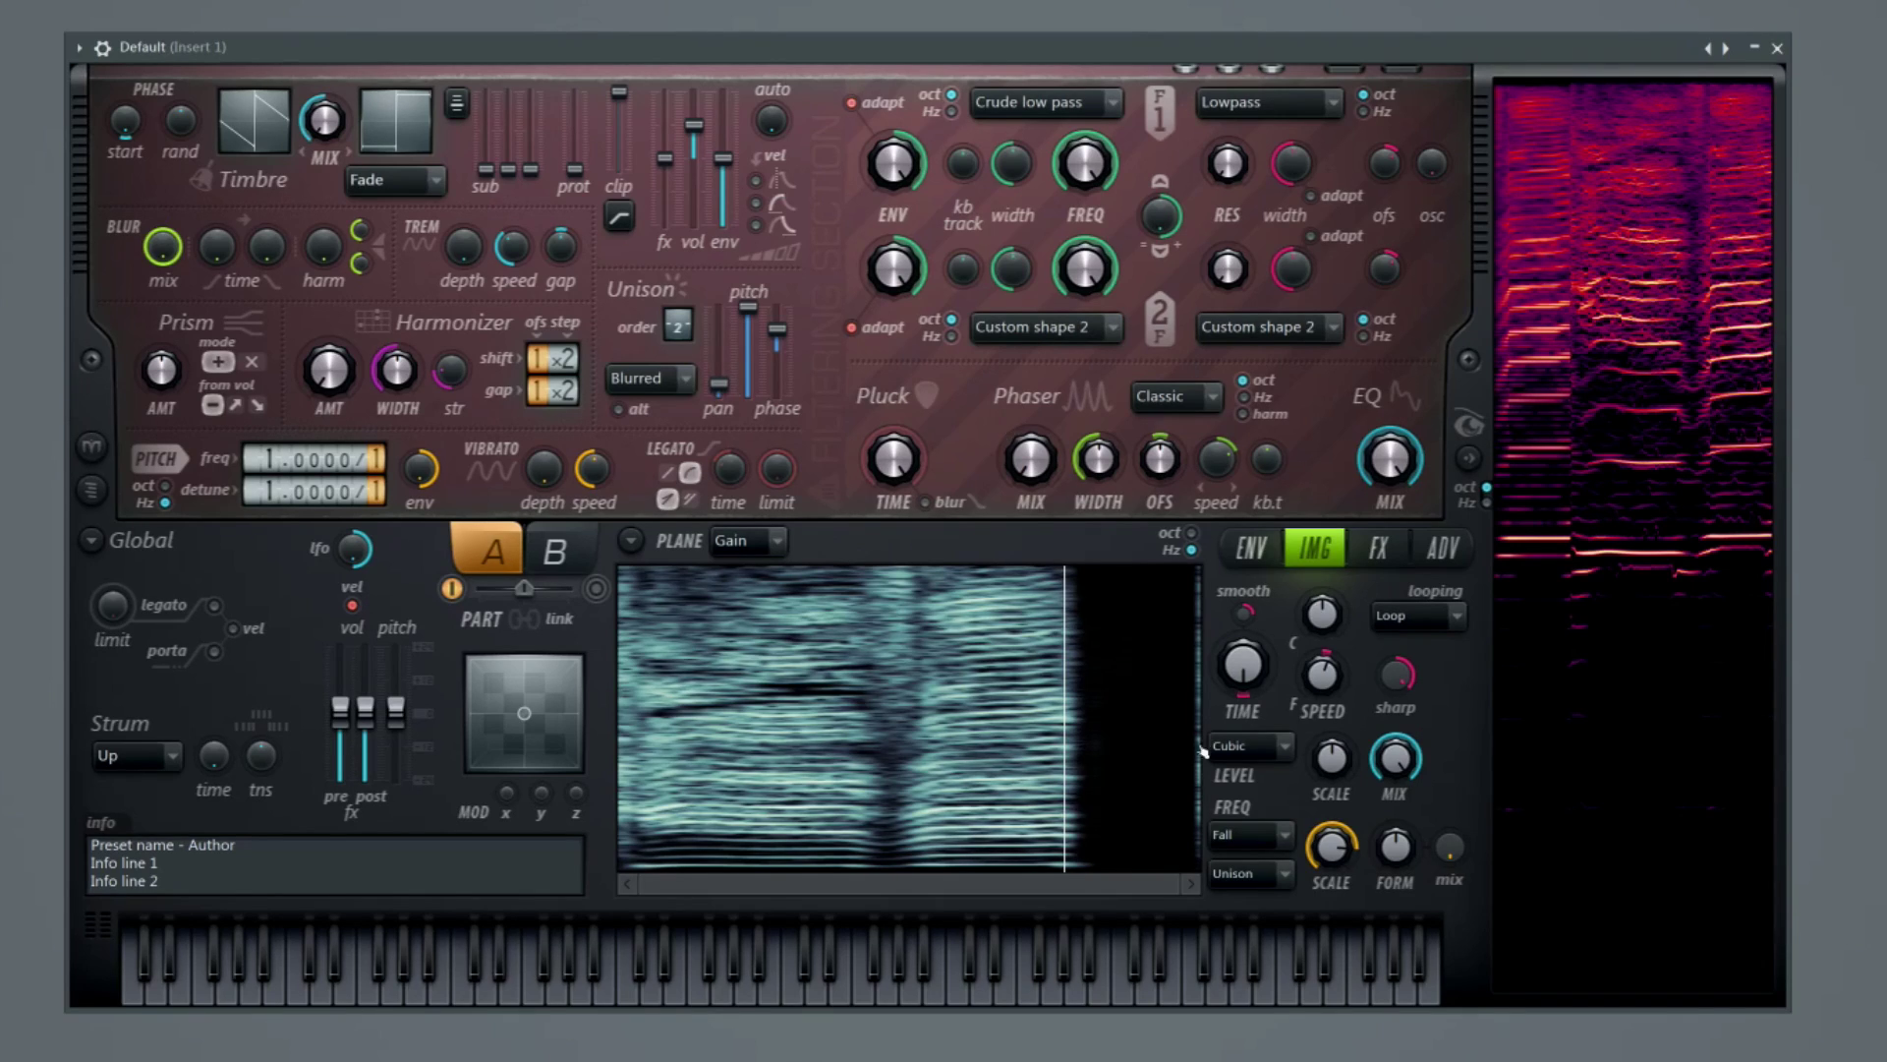
# Switch the image frequency scale mode to Hz and back to Unison.
pyautogui.click(1254, 873)
pyautogui.click(1253, 927)
pyautogui.click(1263, 874)
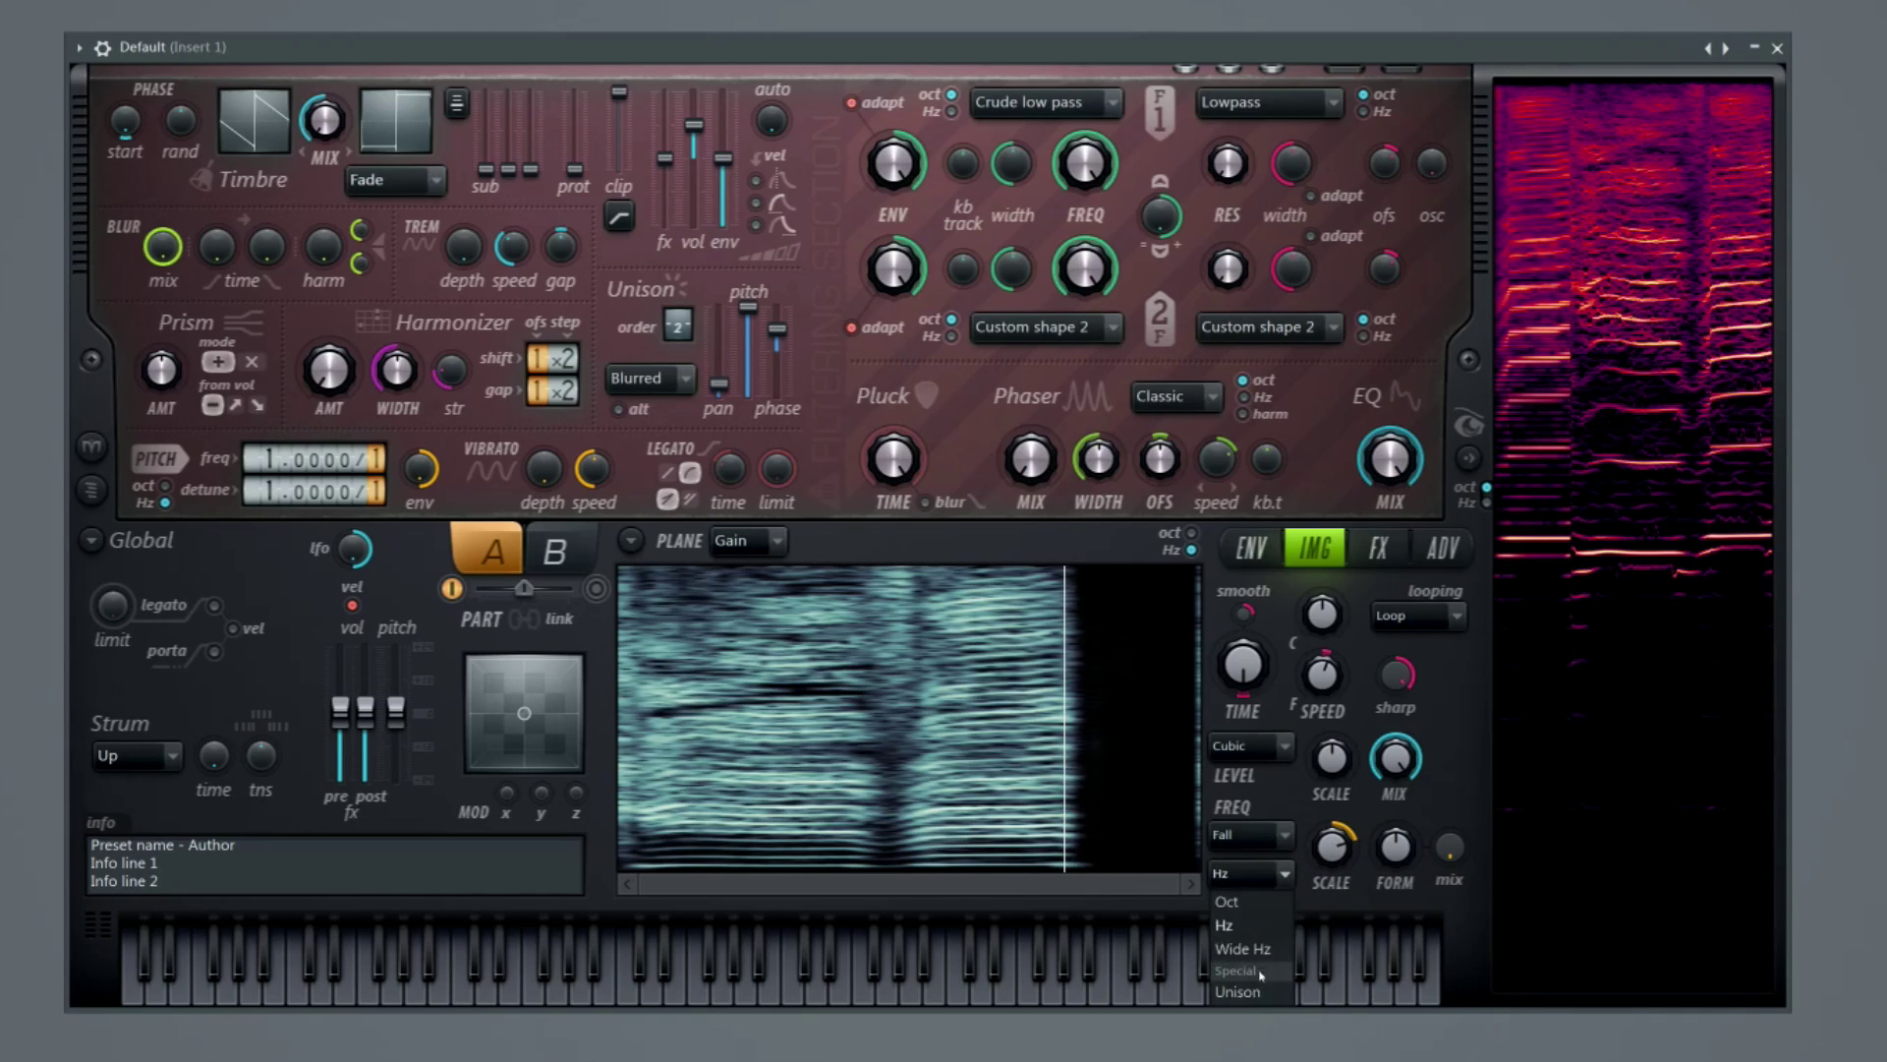
pyautogui.click(1265, 994)
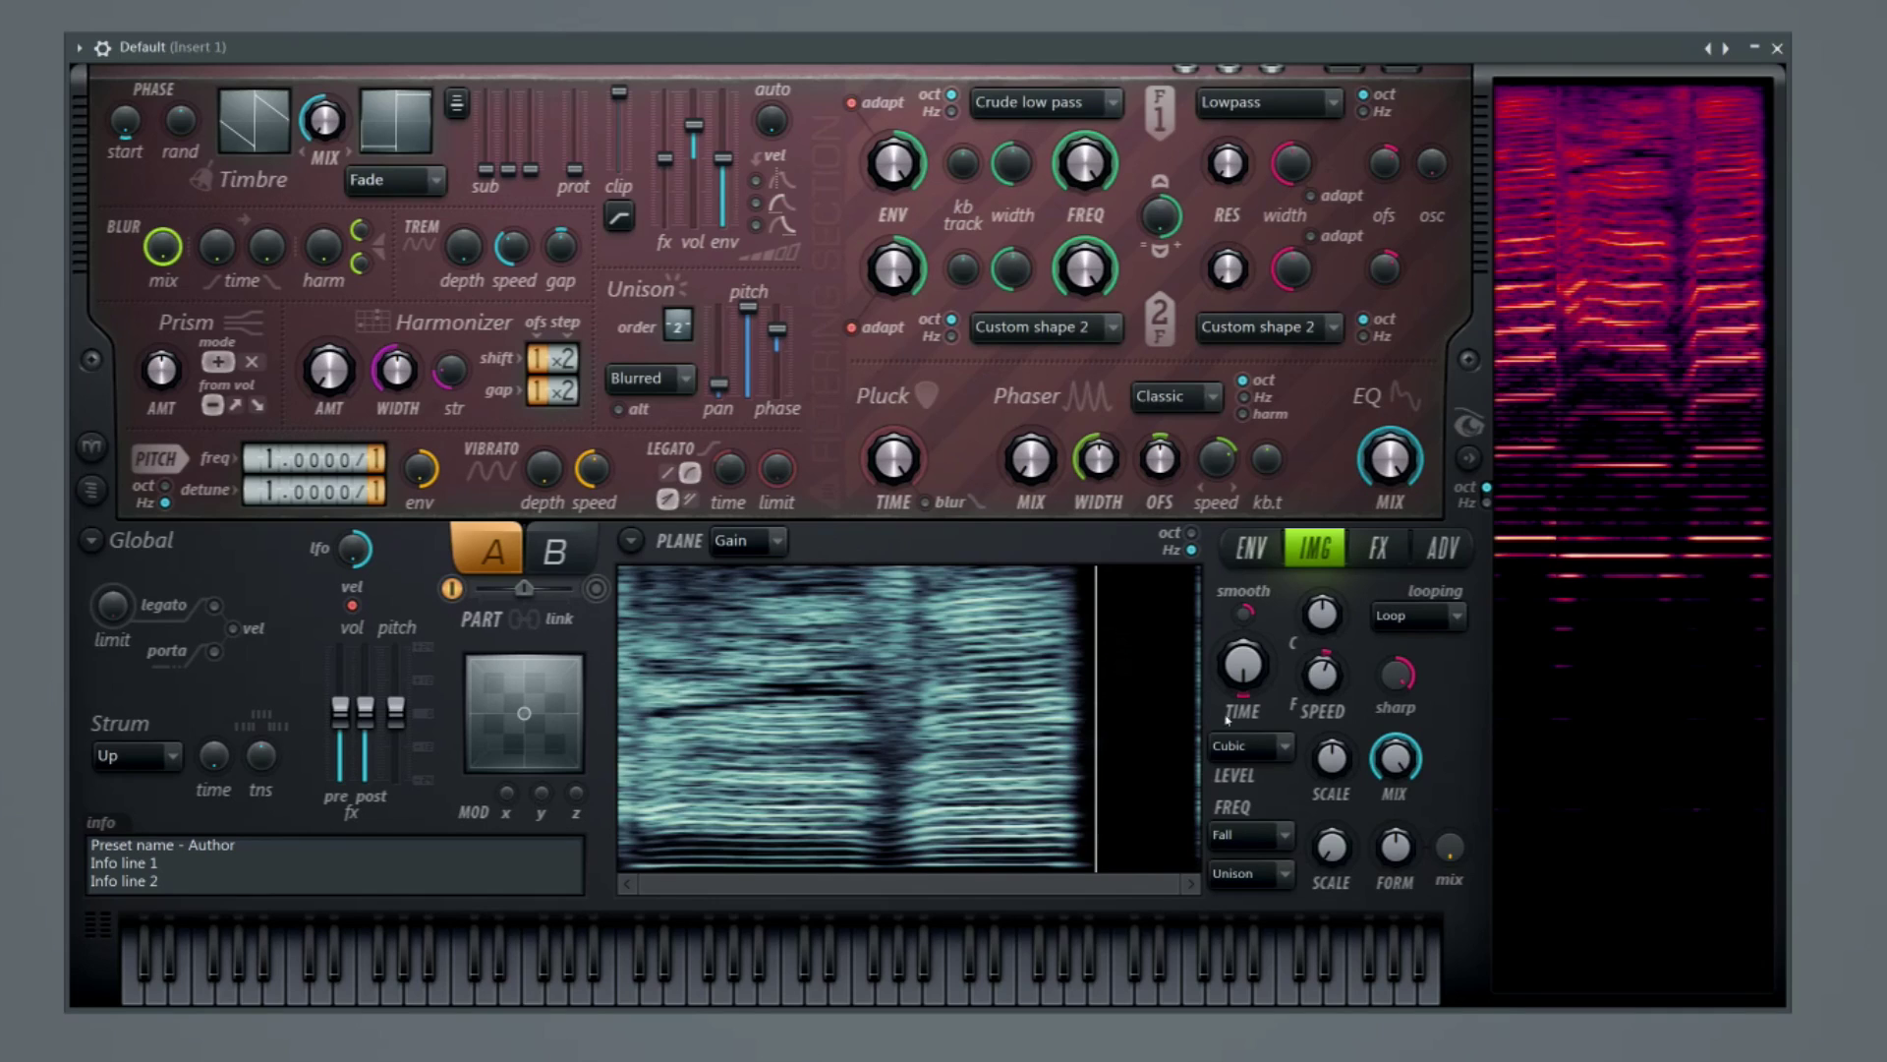
# Try the Hz frequency mode with the image frequency scale above centre, and return the mode to Unison.
pyautogui.click(1249, 873)
pyautogui.click(1248, 924)
pyautogui.moveTo(1329, 863); pyautogui.dragTo(1329, 845)
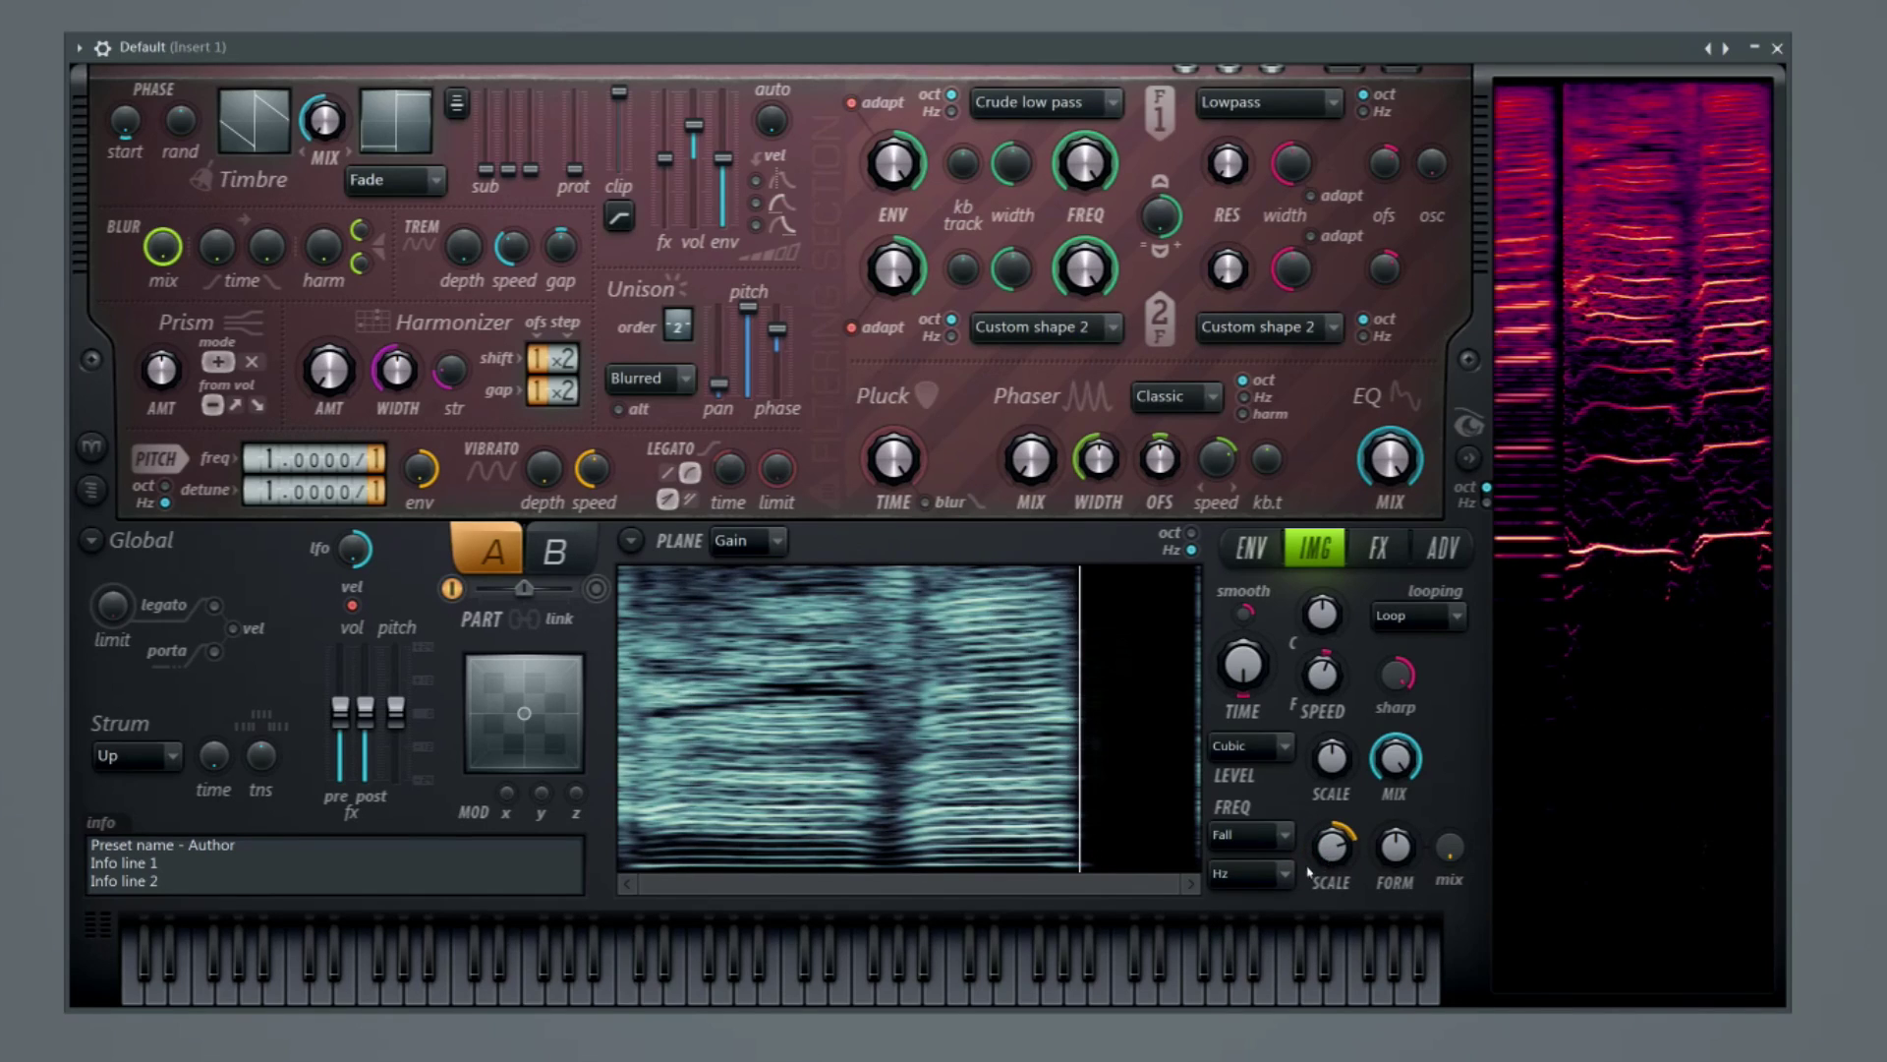
pyautogui.click(1248, 872)
pyautogui.click(1241, 995)
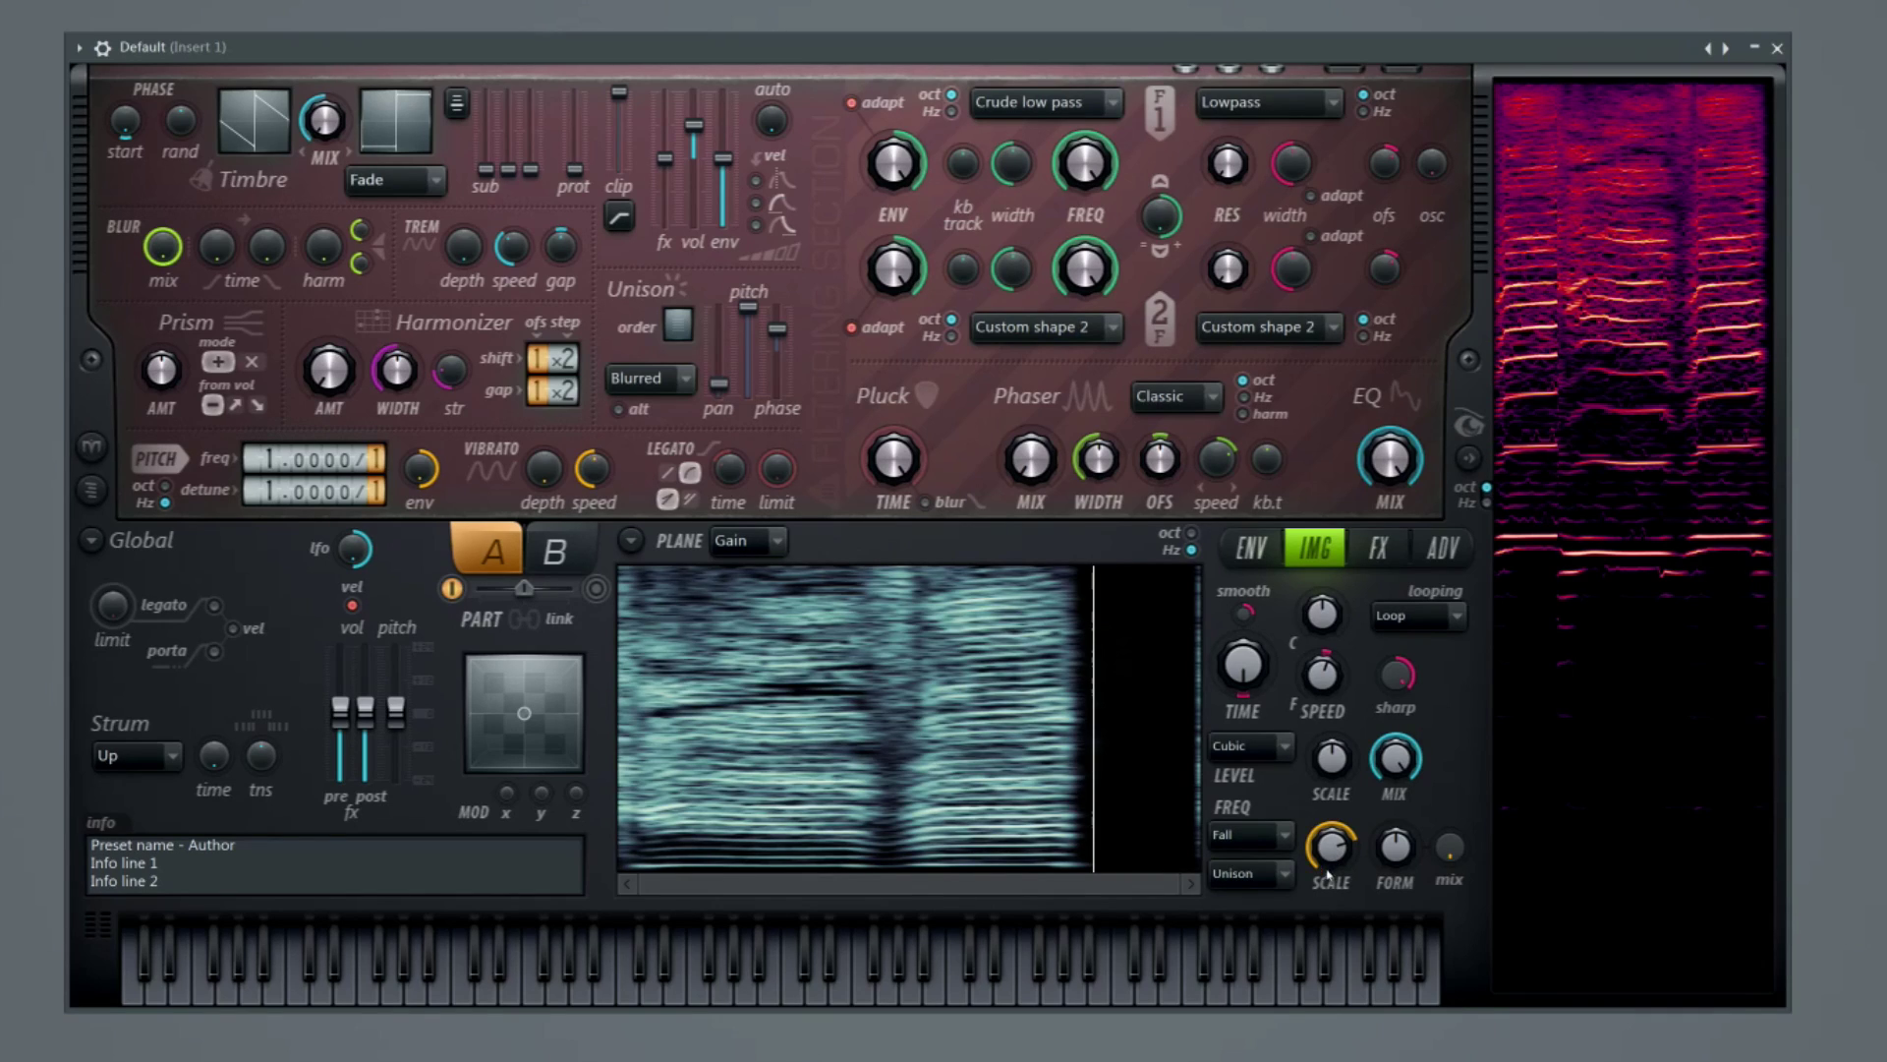
# Set the image frequency mode to Oct and turn the frequency scale below centre.
pyautogui.click(1268, 873)
pyautogui.click(1253, 902)
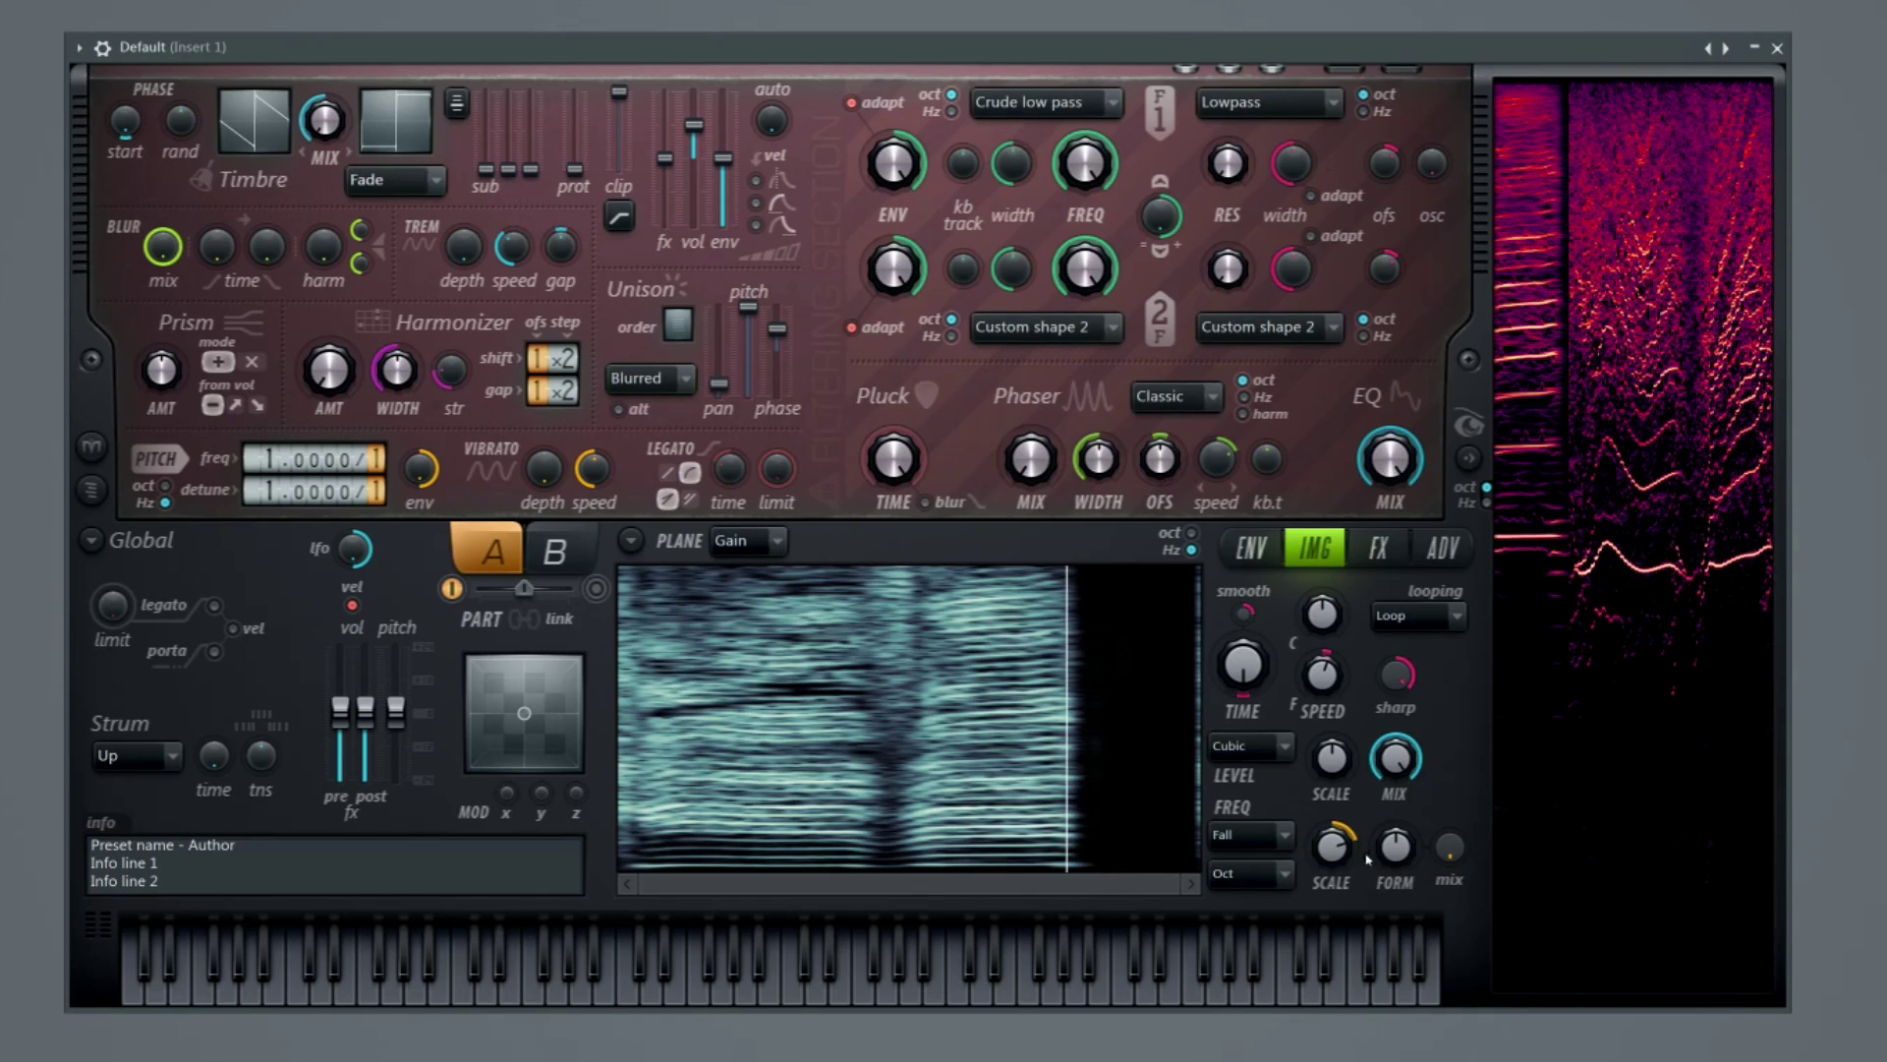
pyautogui.moveTo(1332, 852); pyautogui.dragTo(1333, 894)
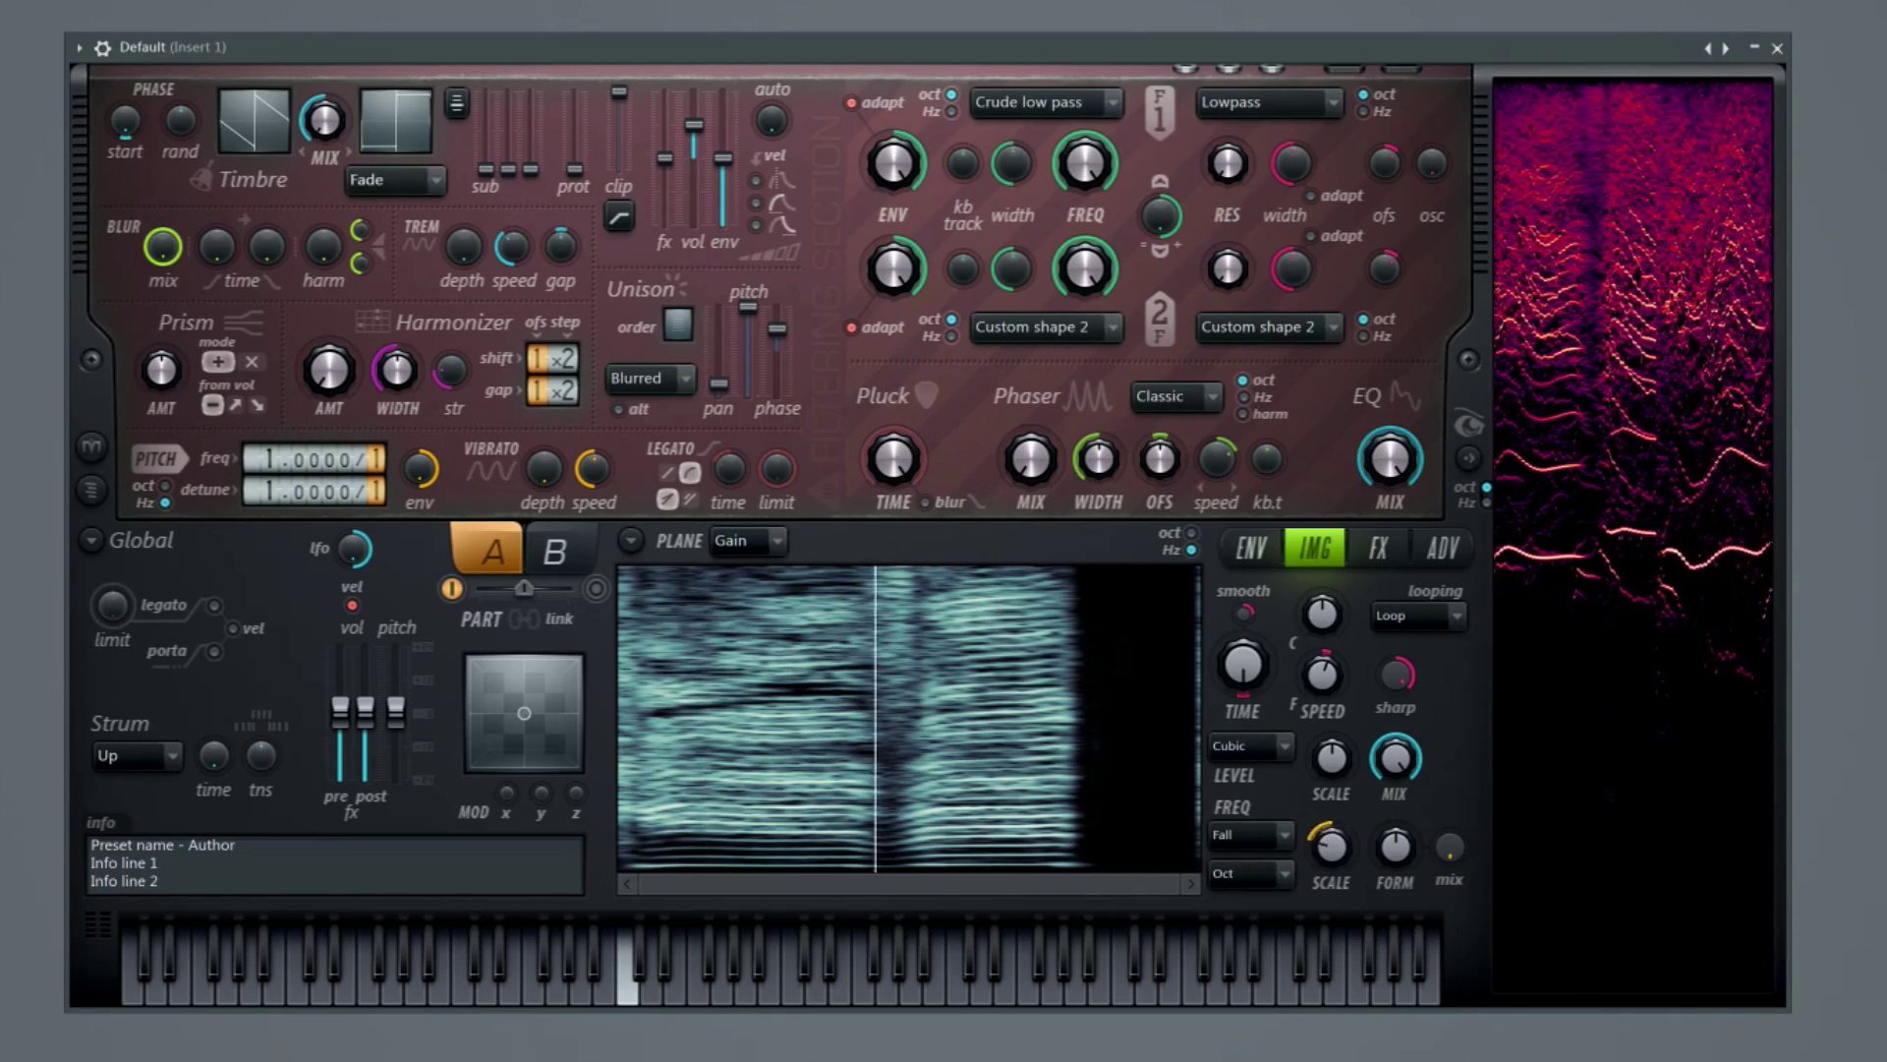
# Set the image frequency shape to Linear and move the frequency scale from above to below centre.
pyautogui.click(1263, 834)
pyautogui.click(1236, 941)
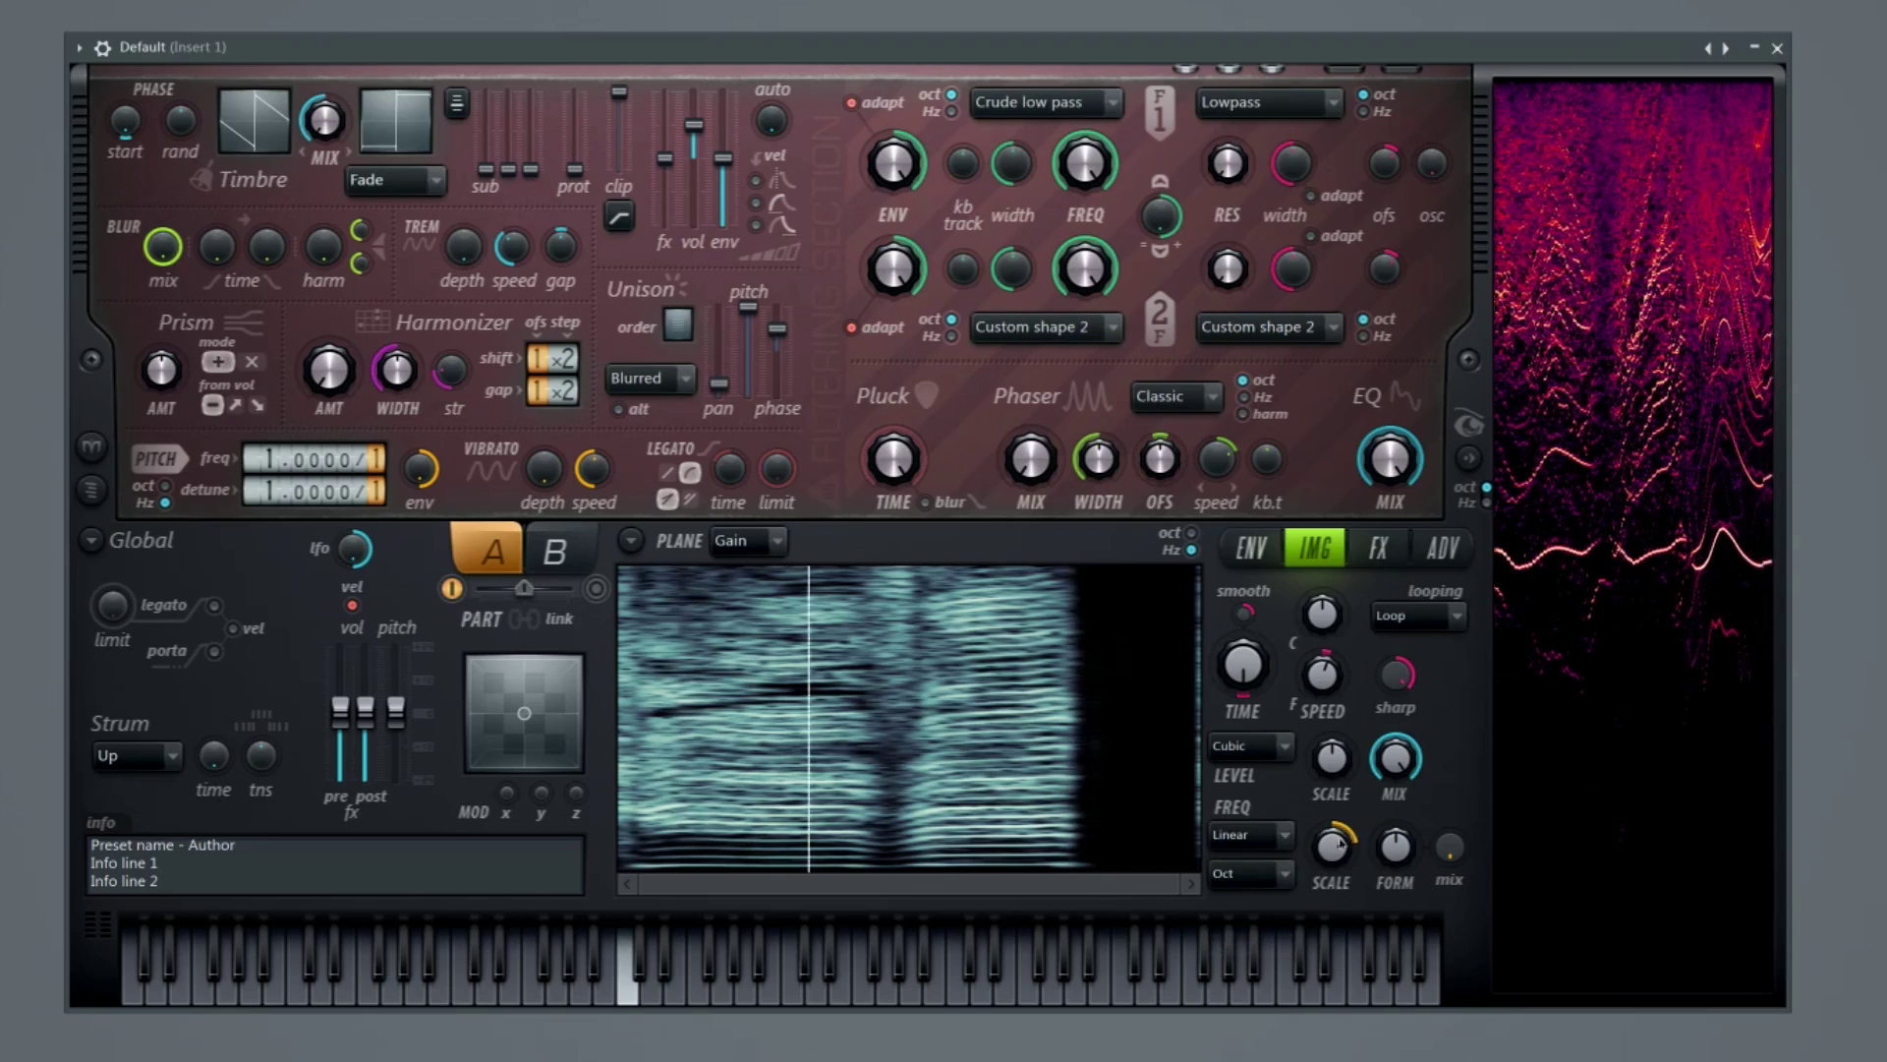
pyautogui.moveTo(1332, 846); pyautogui.dragTo(1332, 919)
# Try the Wide Hz frequency mode with the image frequency scale turned down below centre.
pyautogui.click(1246, 873)
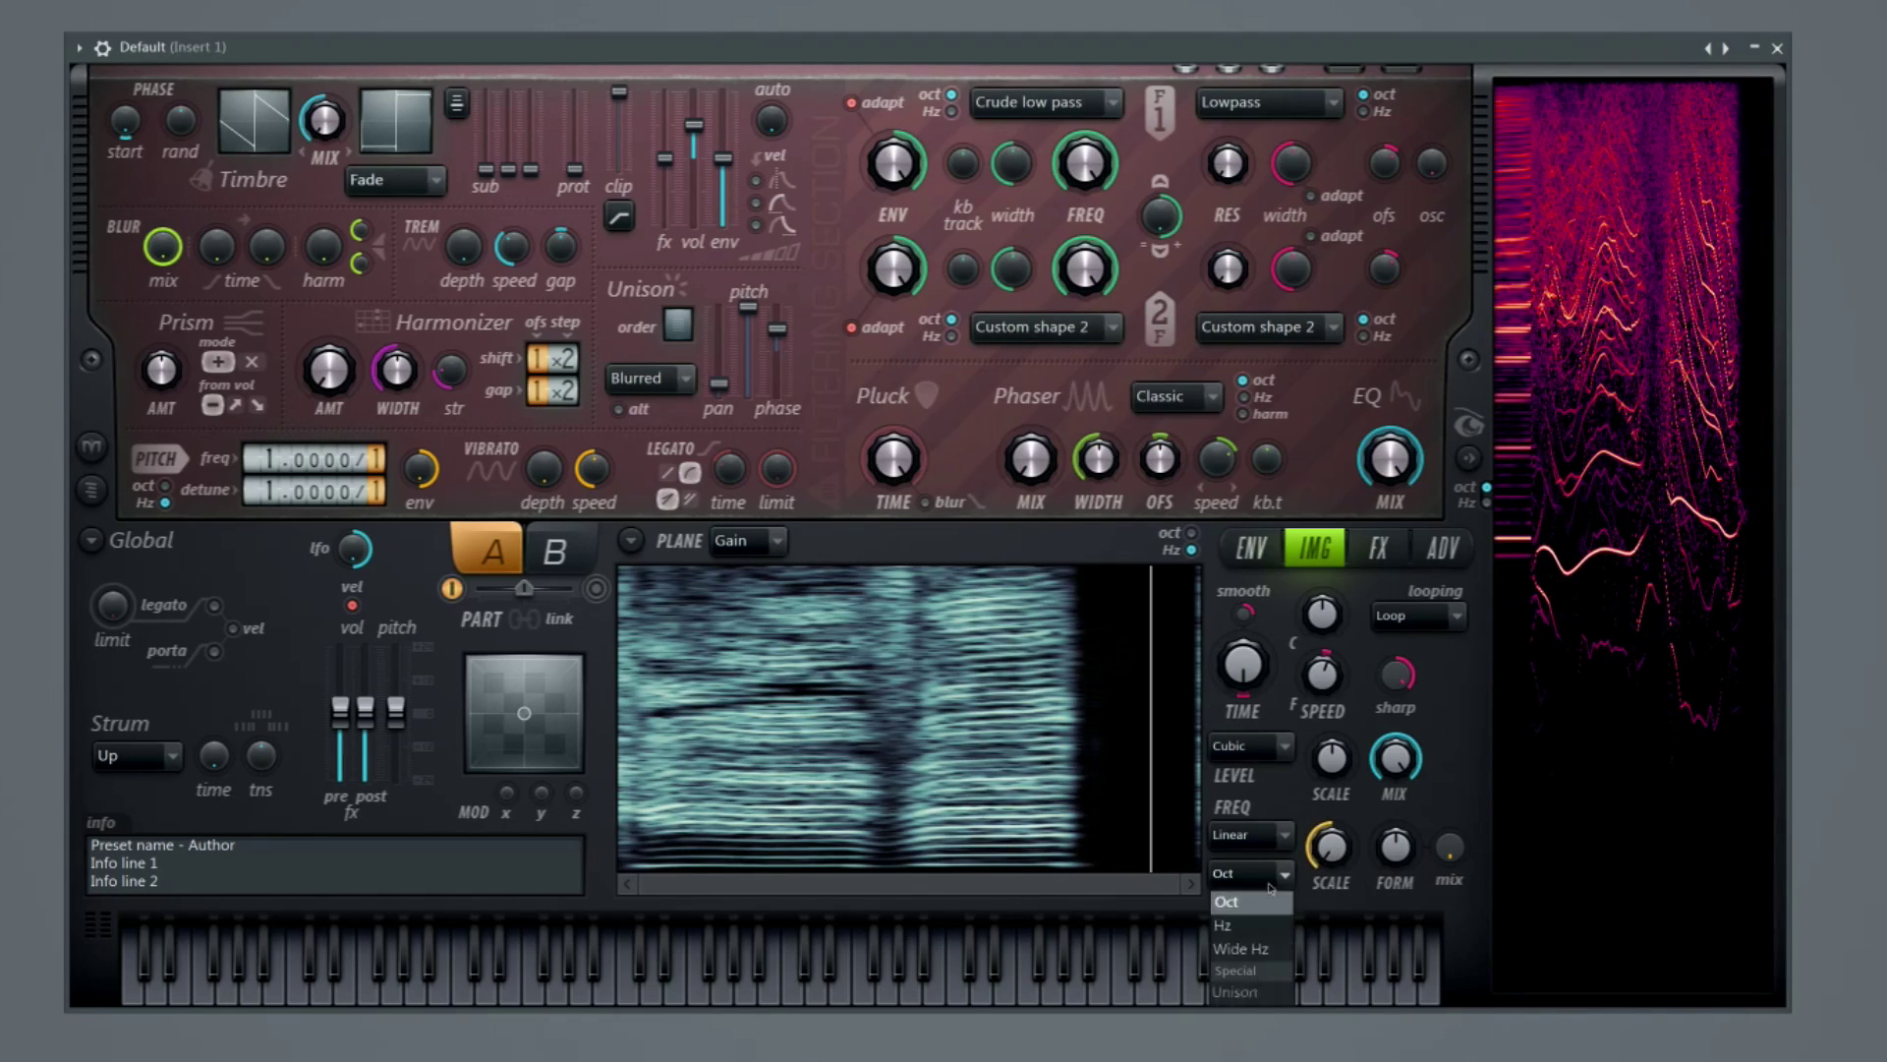
pyautogui.click(1240, 923)
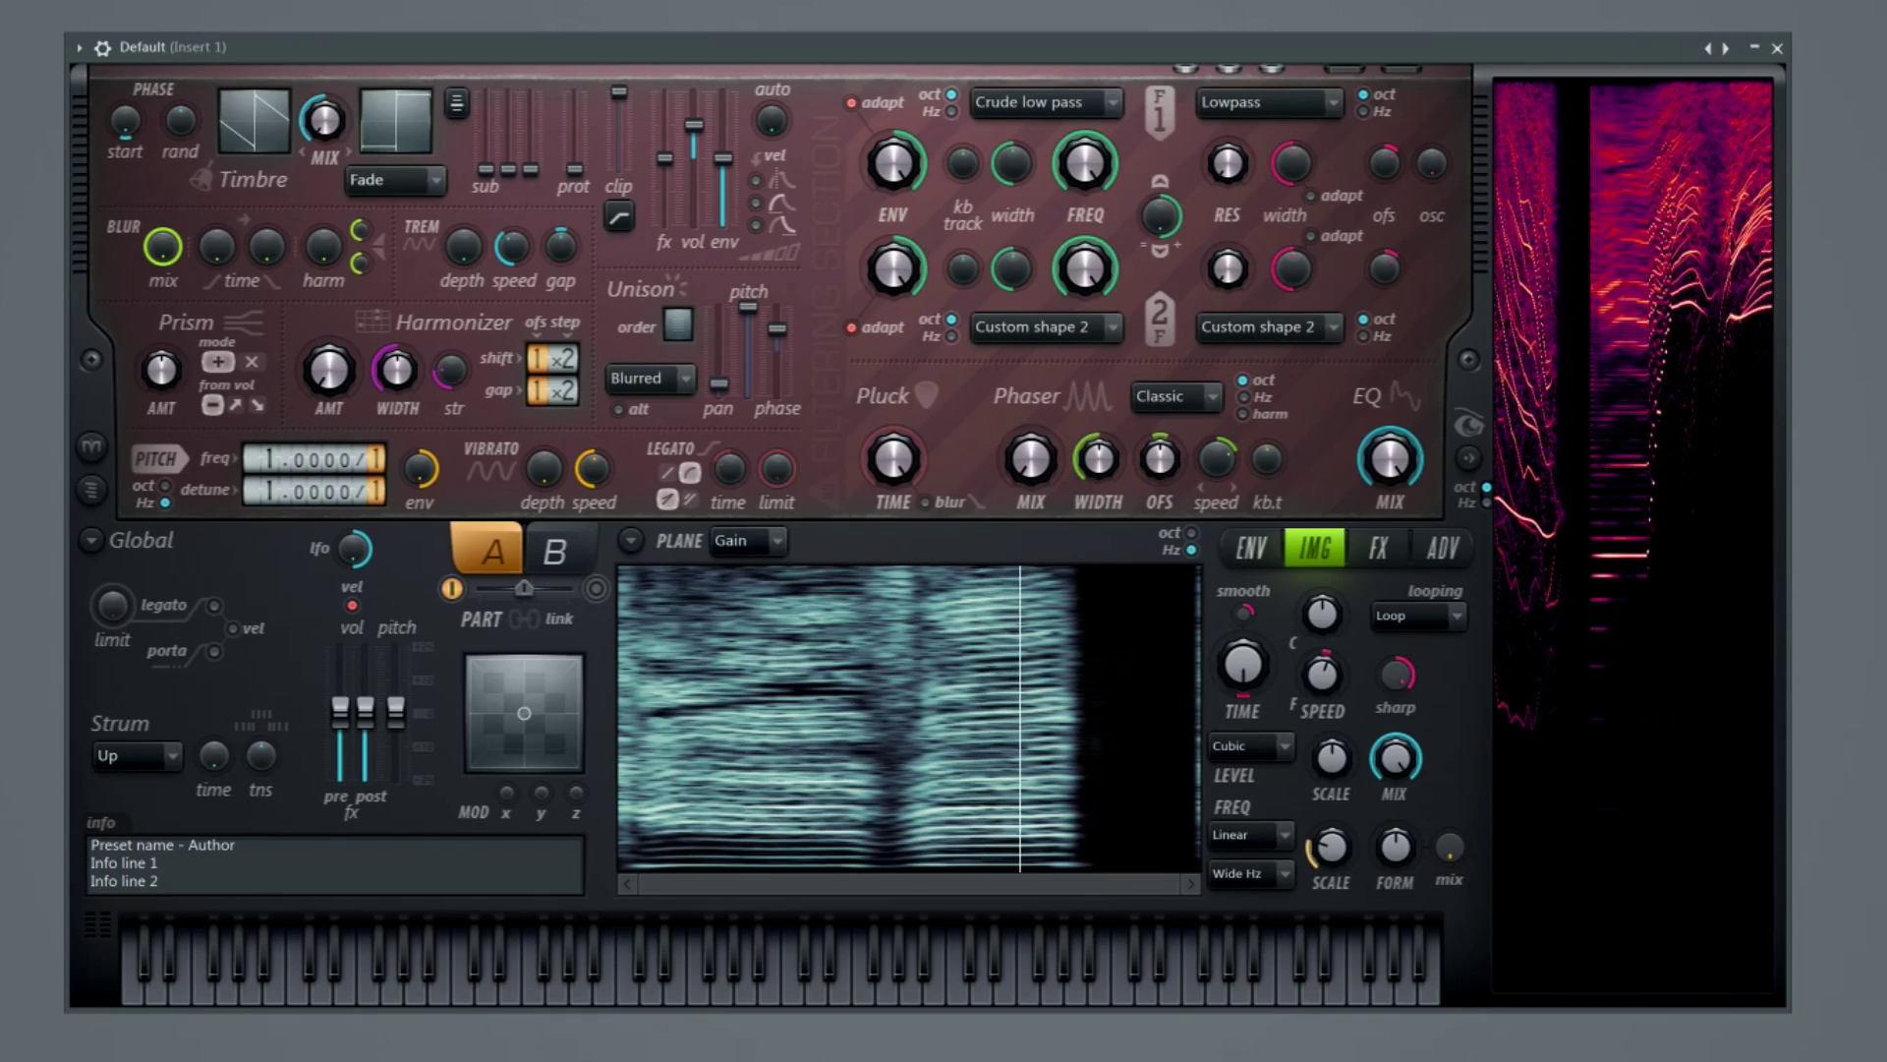
pyautogui.moveTo(1332, 846)
pyautogui.mouseDown()
pyautogui.moveTo(1332, 776)
pyautogui.moveTo(1332, 865)
pyautogui.mouseUp()
# Raise the image fine speed and set the image frequency mode to Hz.
pyautogui.click(1265, 873)
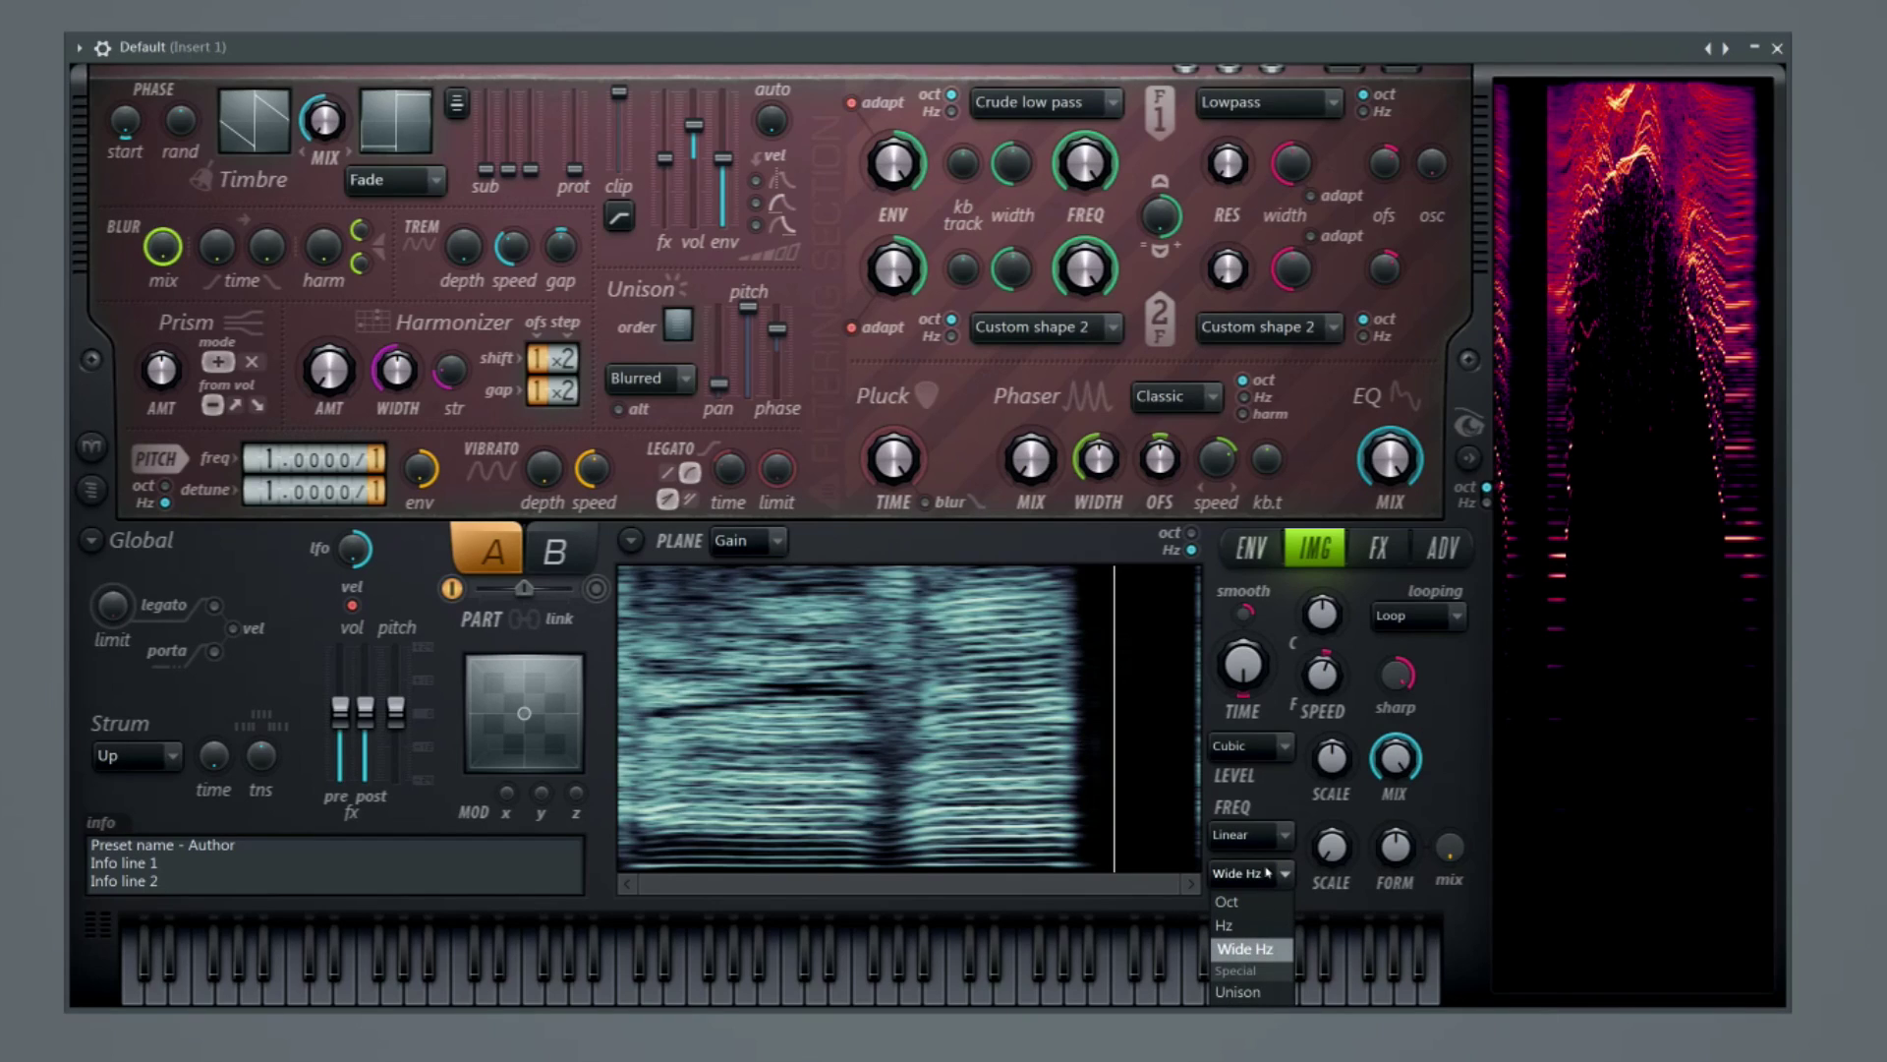
pyautogui.moveTo(1329, 682); pyautogui.dragTo(1329, 652)
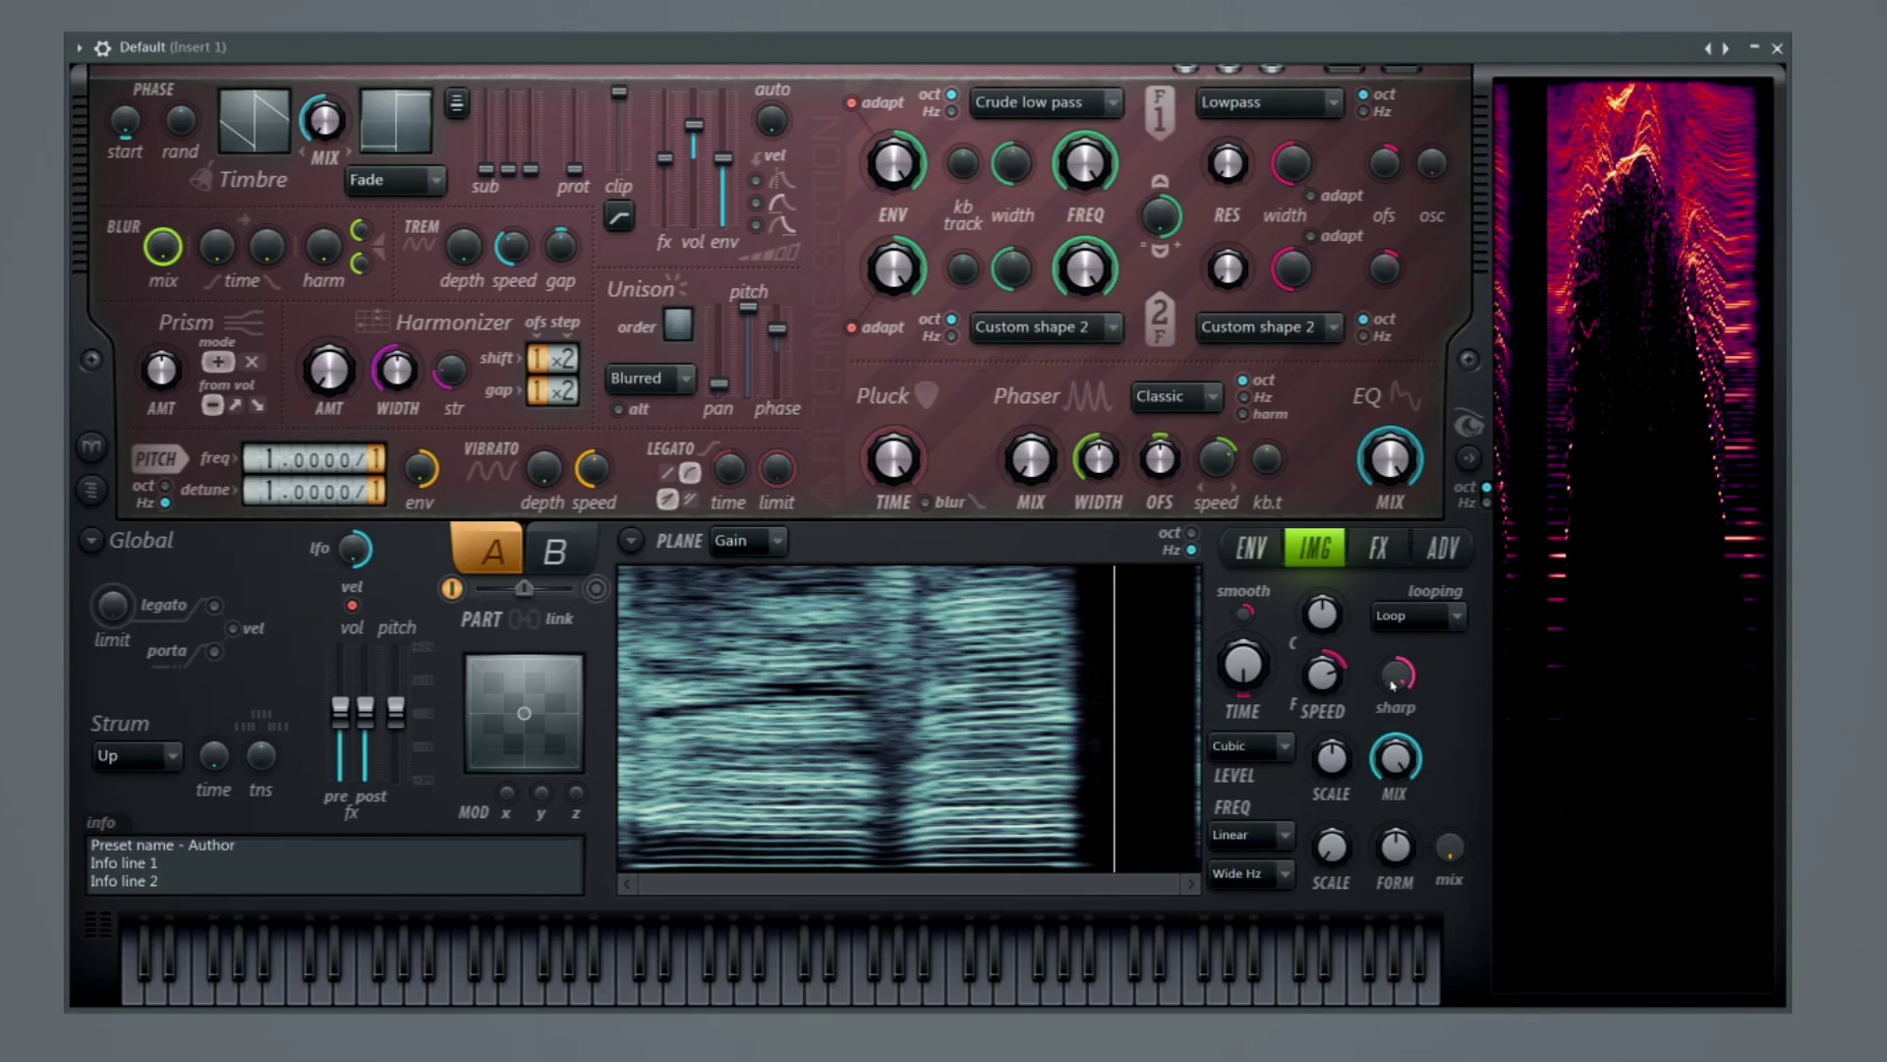
pyautogui.click(1240, 871)
pyautogui.click(1241, 922)
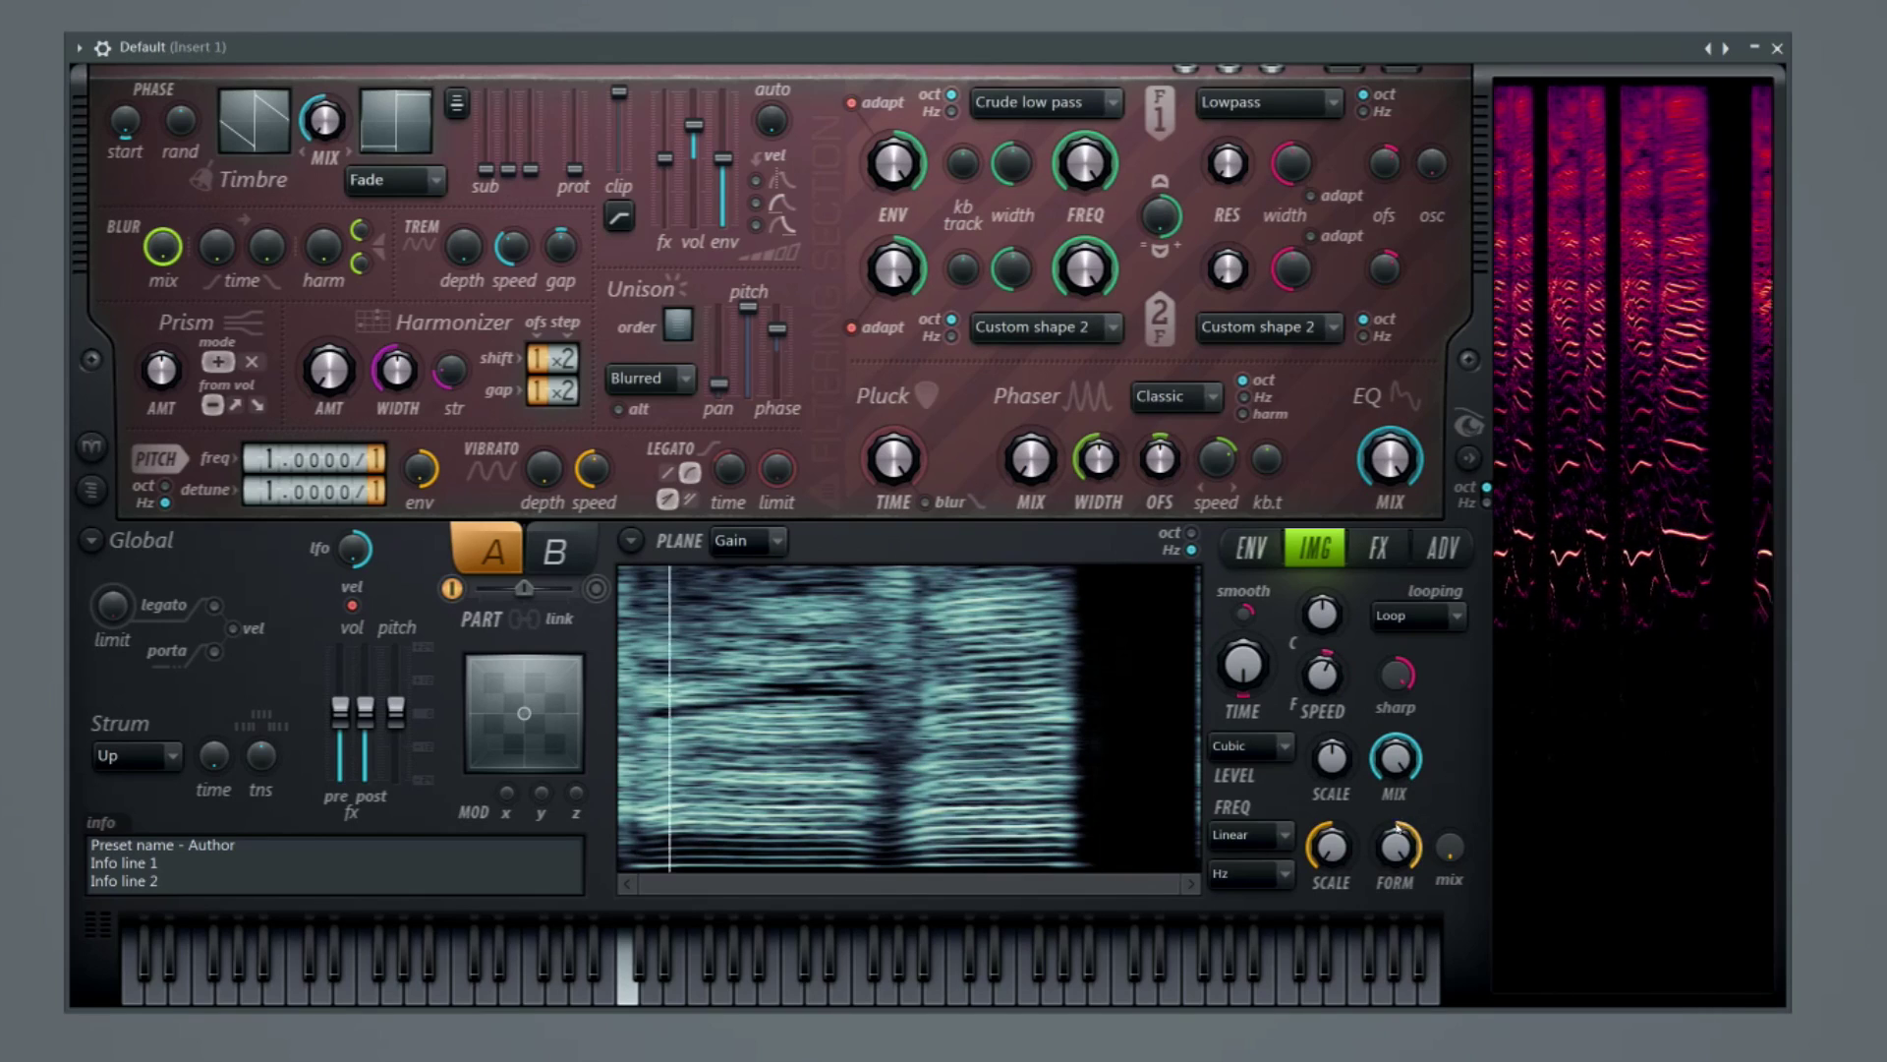
# Turn the image form mix to maximum and sweep the form control from below to above centre.
pyautogui.moveTo(1449, 847); pyautogui.dragTo(1395, 897)
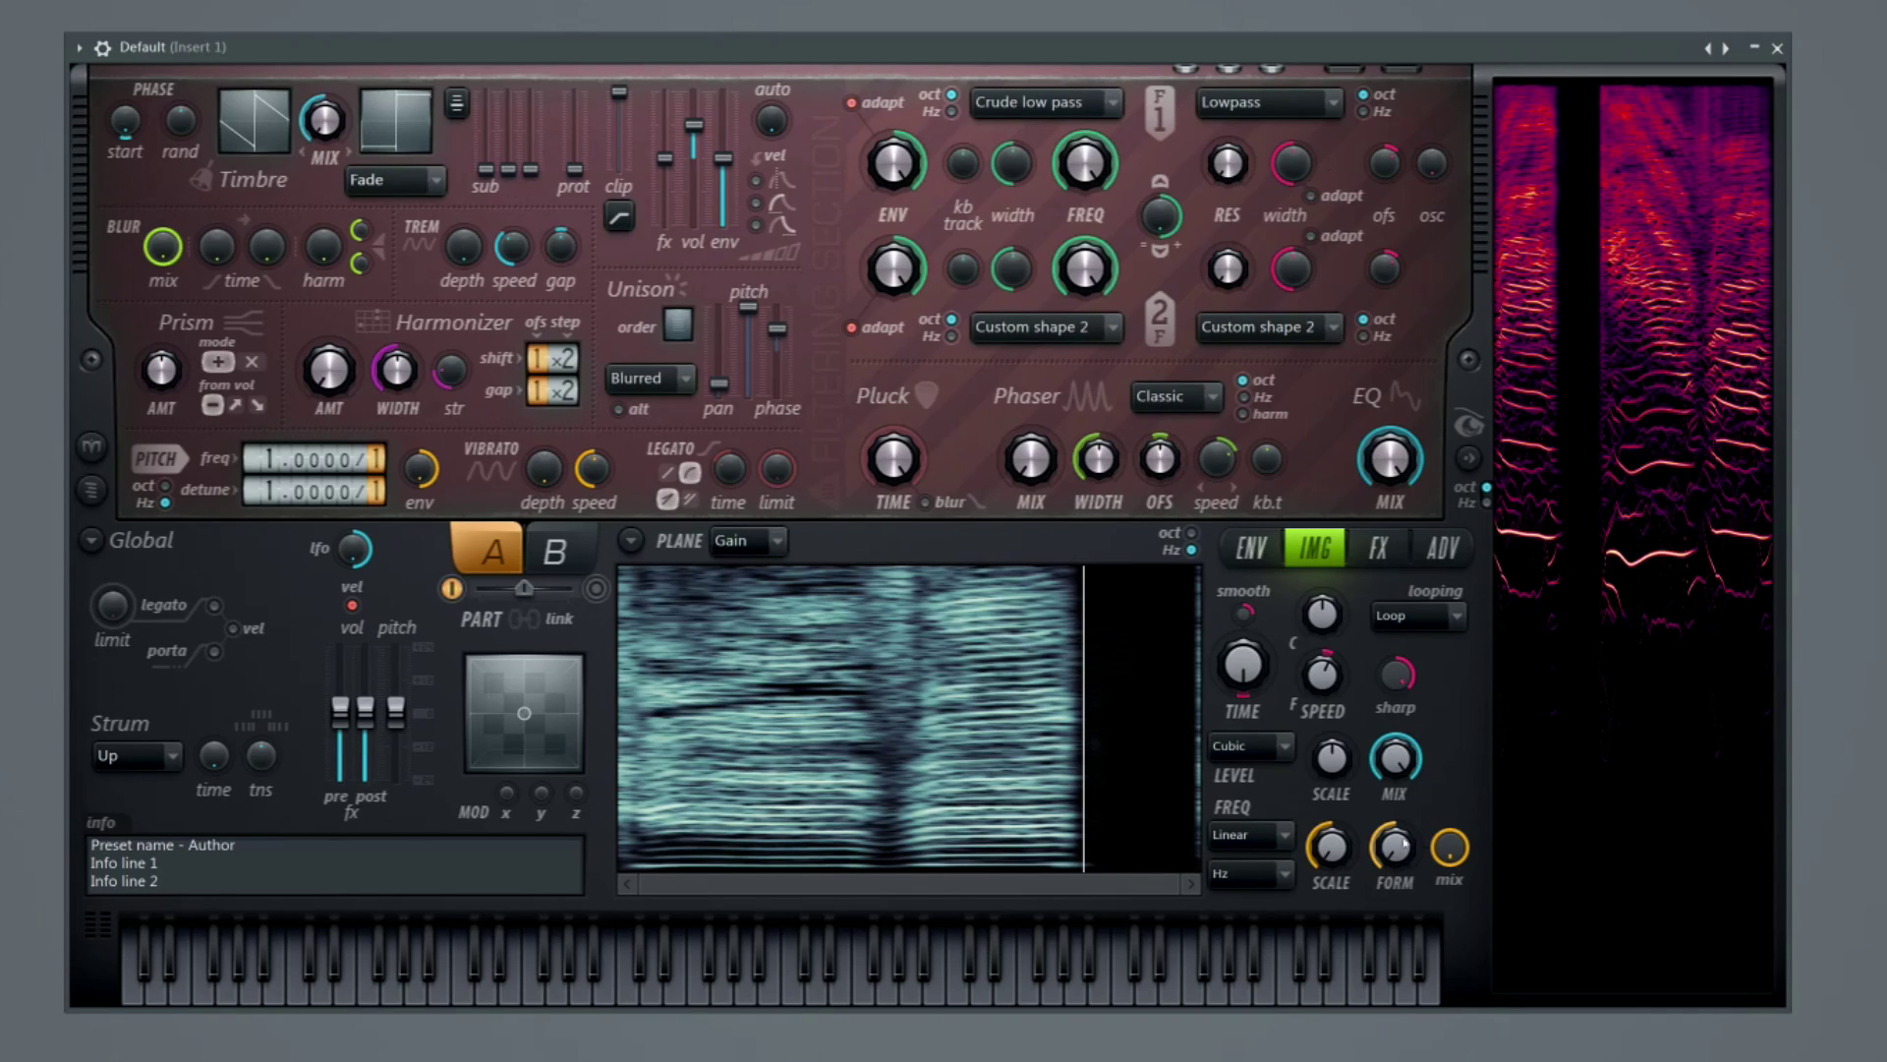
pyautogui.moveTo(1404, 842); pyautogui.dragTo(1413, 832)
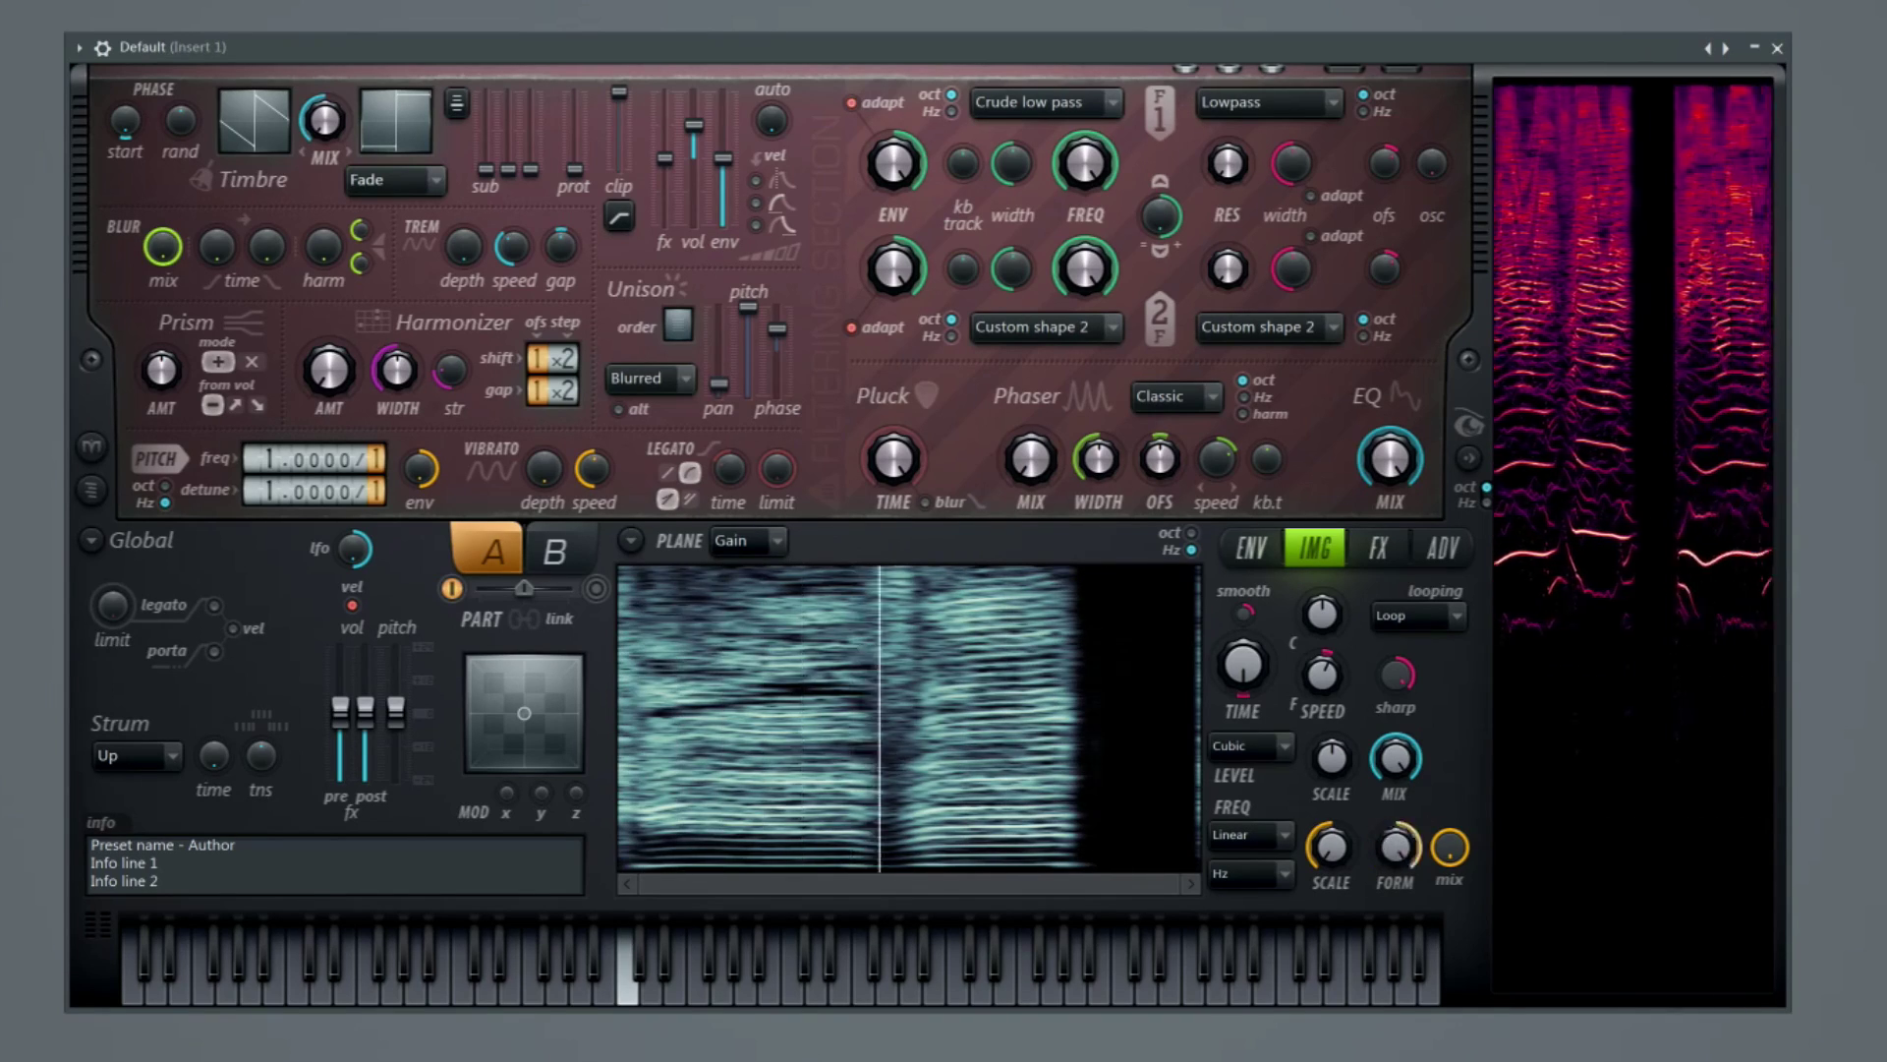
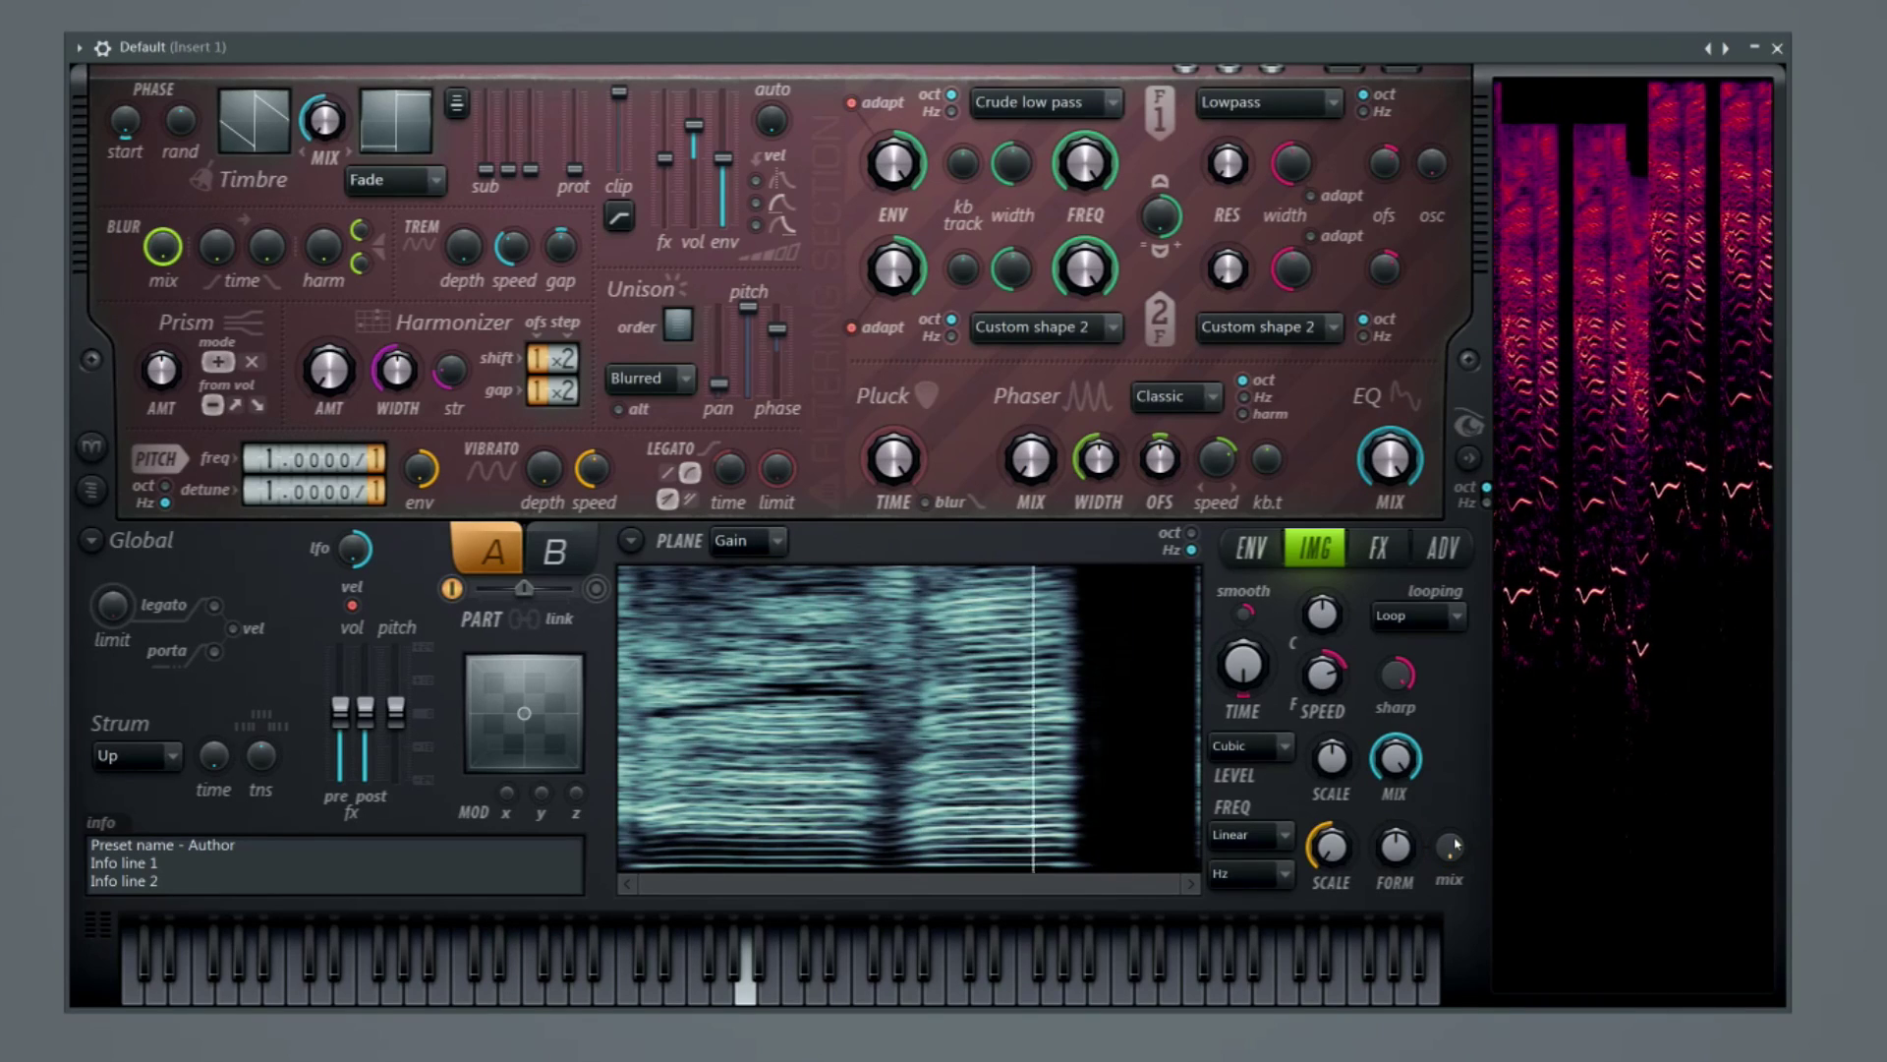
# Turn the image form mix to maximum and raise the frequency scale above centre with the frequency mode set to Hz.
pyautogui.moveTo(1453, 843); pyautogui.dragTo(1473, 749)
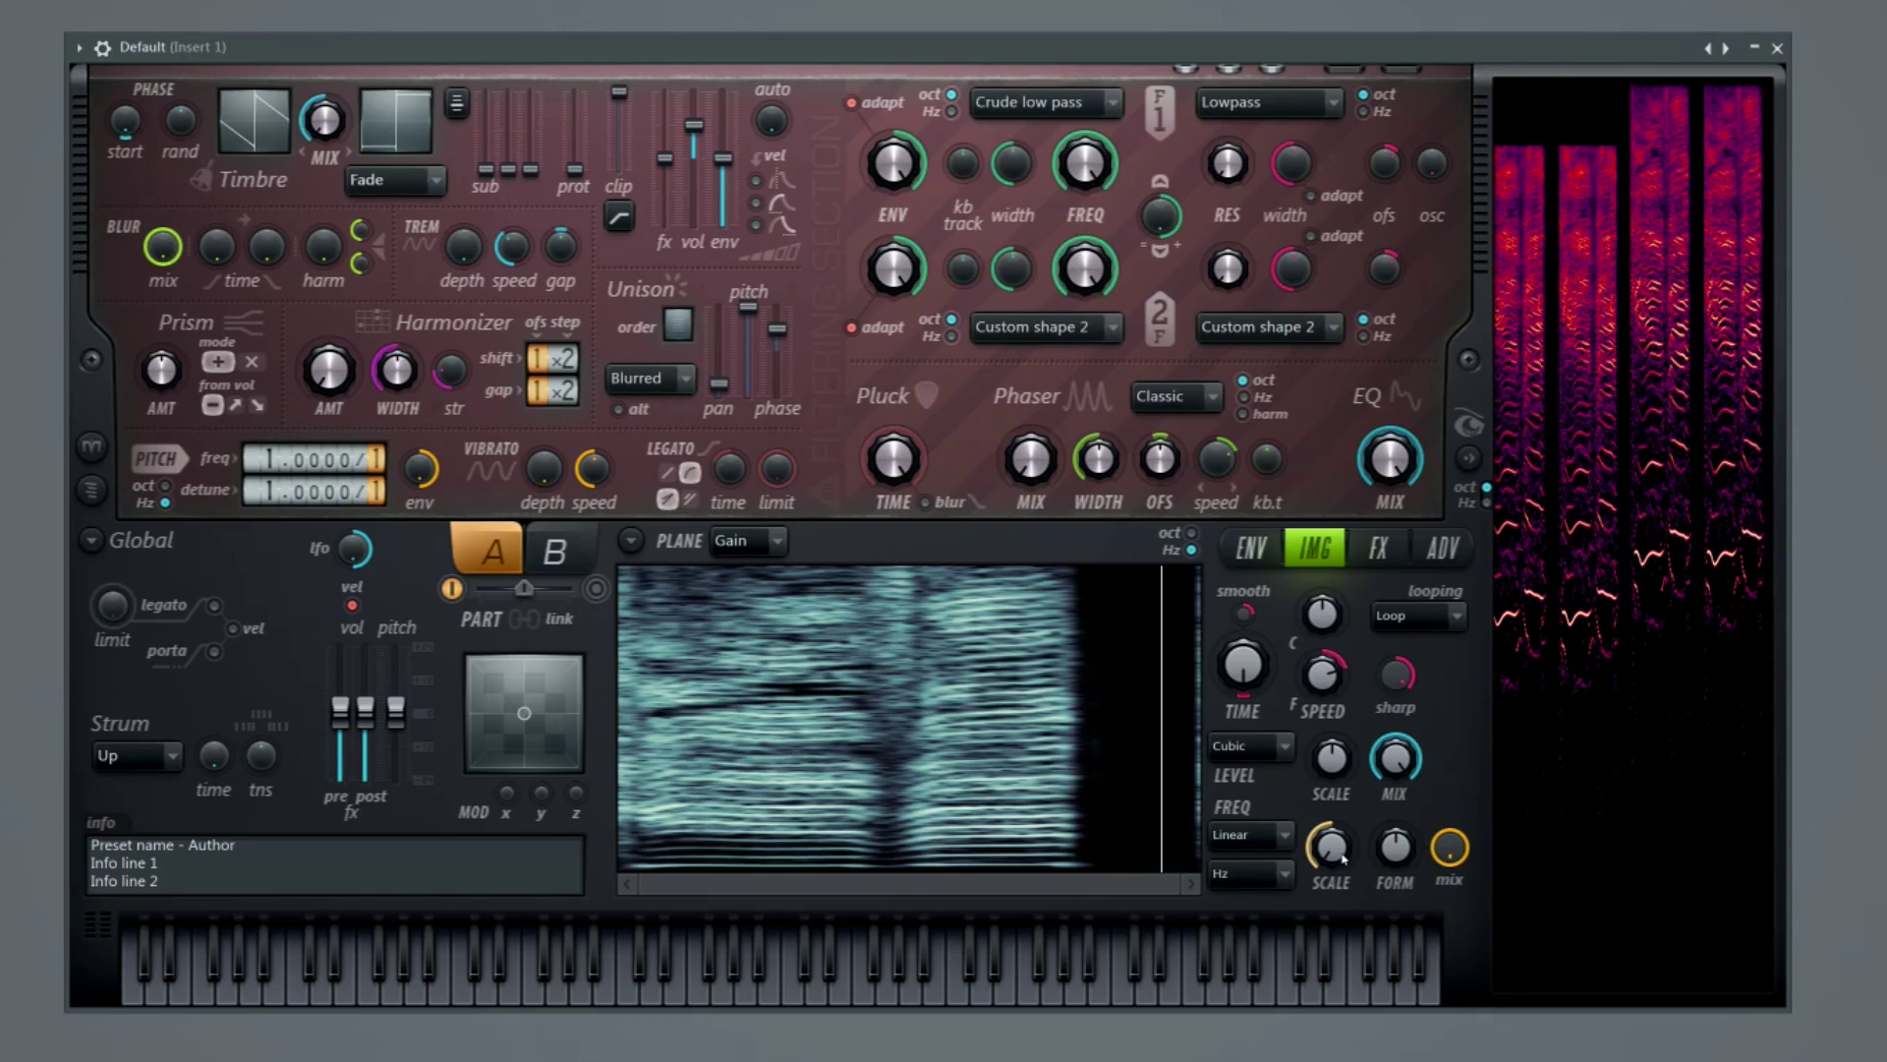
pyautogui.click(1277, 835)
pyautogui.click(1278, 872)
pyautogui.click(1252, 925)
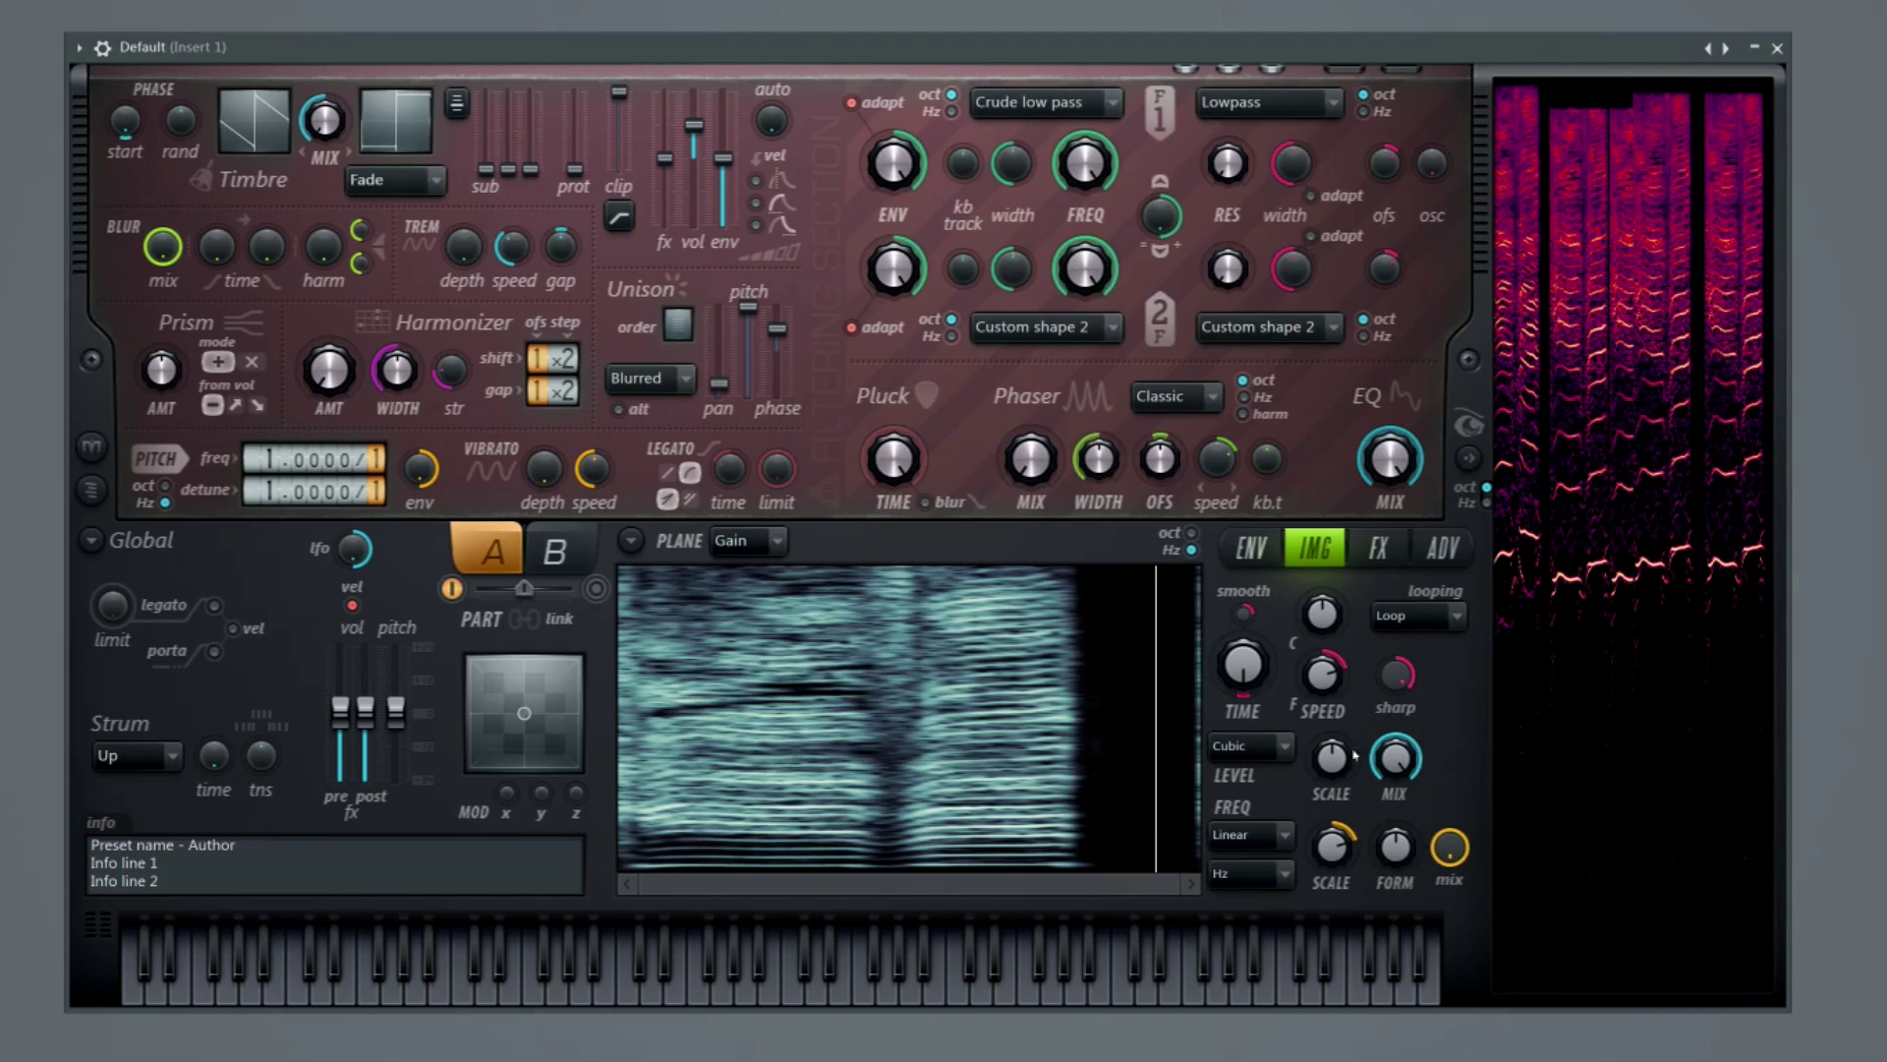
# Show the Image formant mutation curve, add points to the flat line and pull a deep dip near its end.
pyautogui.click(1250, 548)
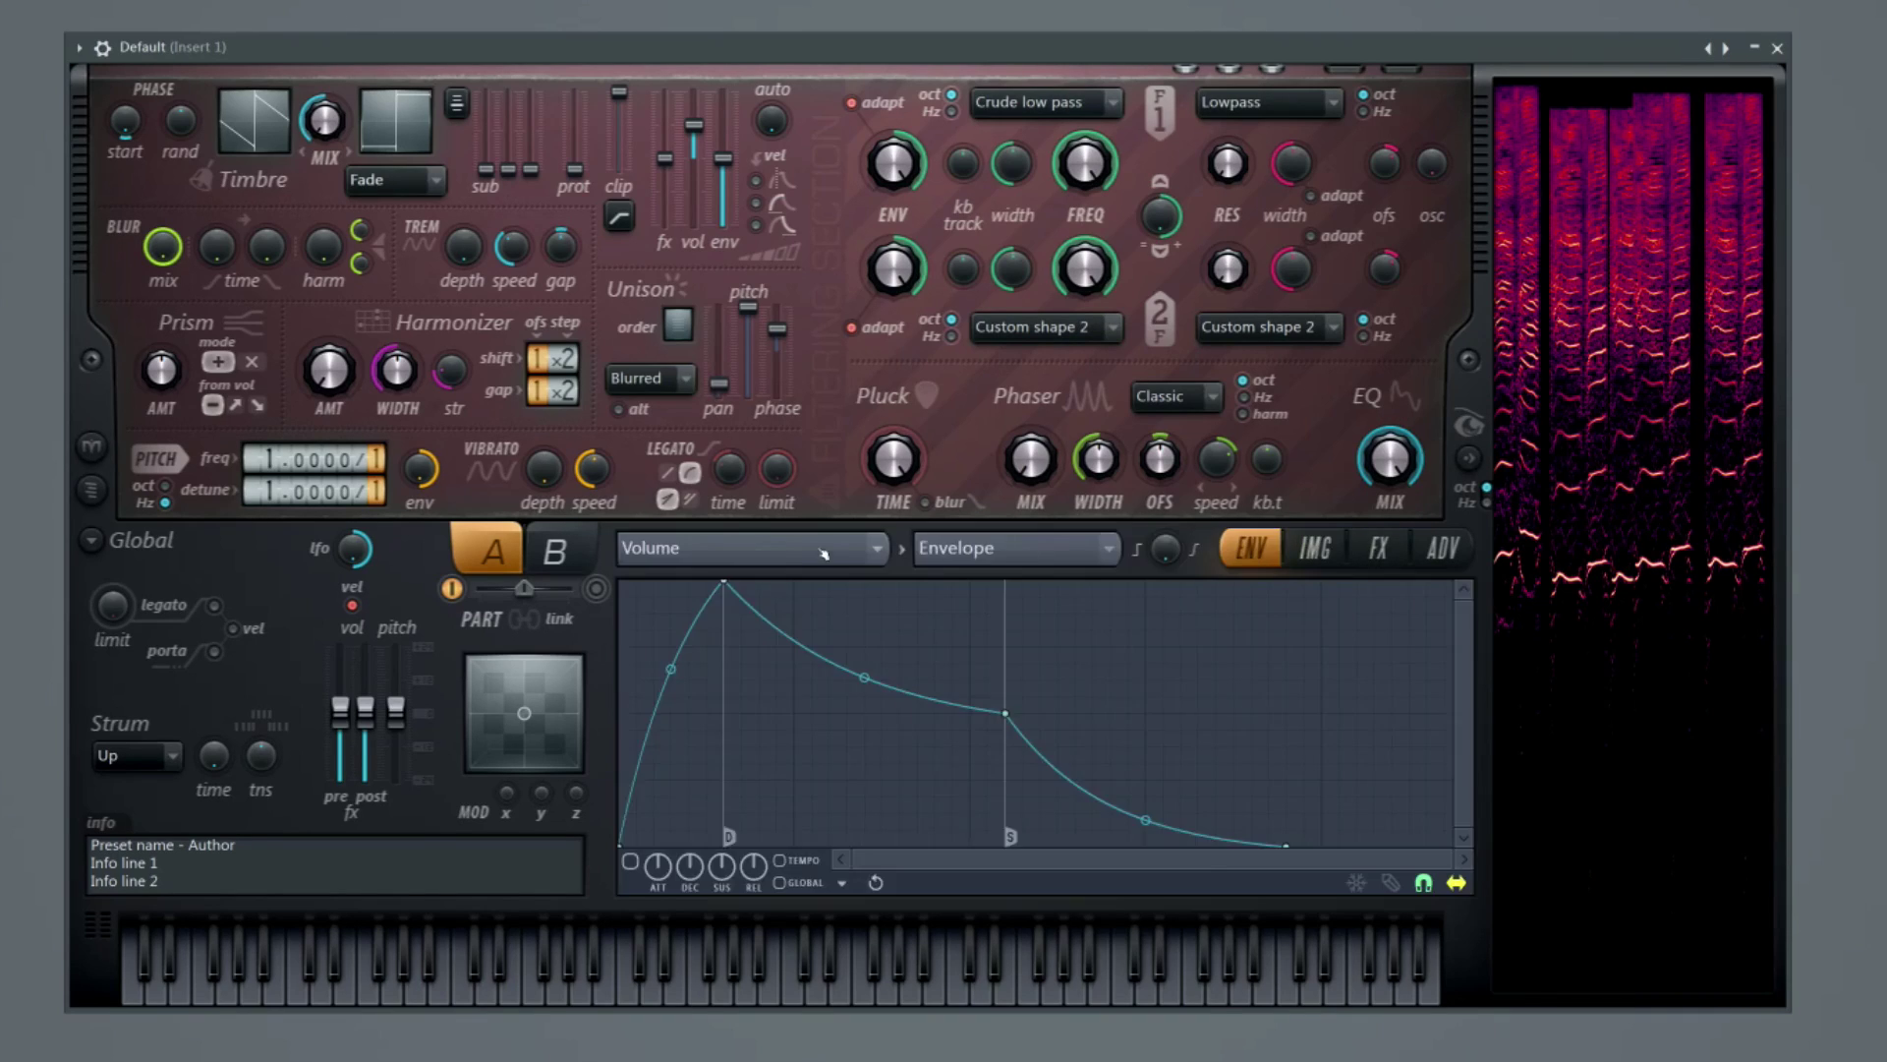
pyautogui.click(688, 540)
pyautogui.click(1117, 616)
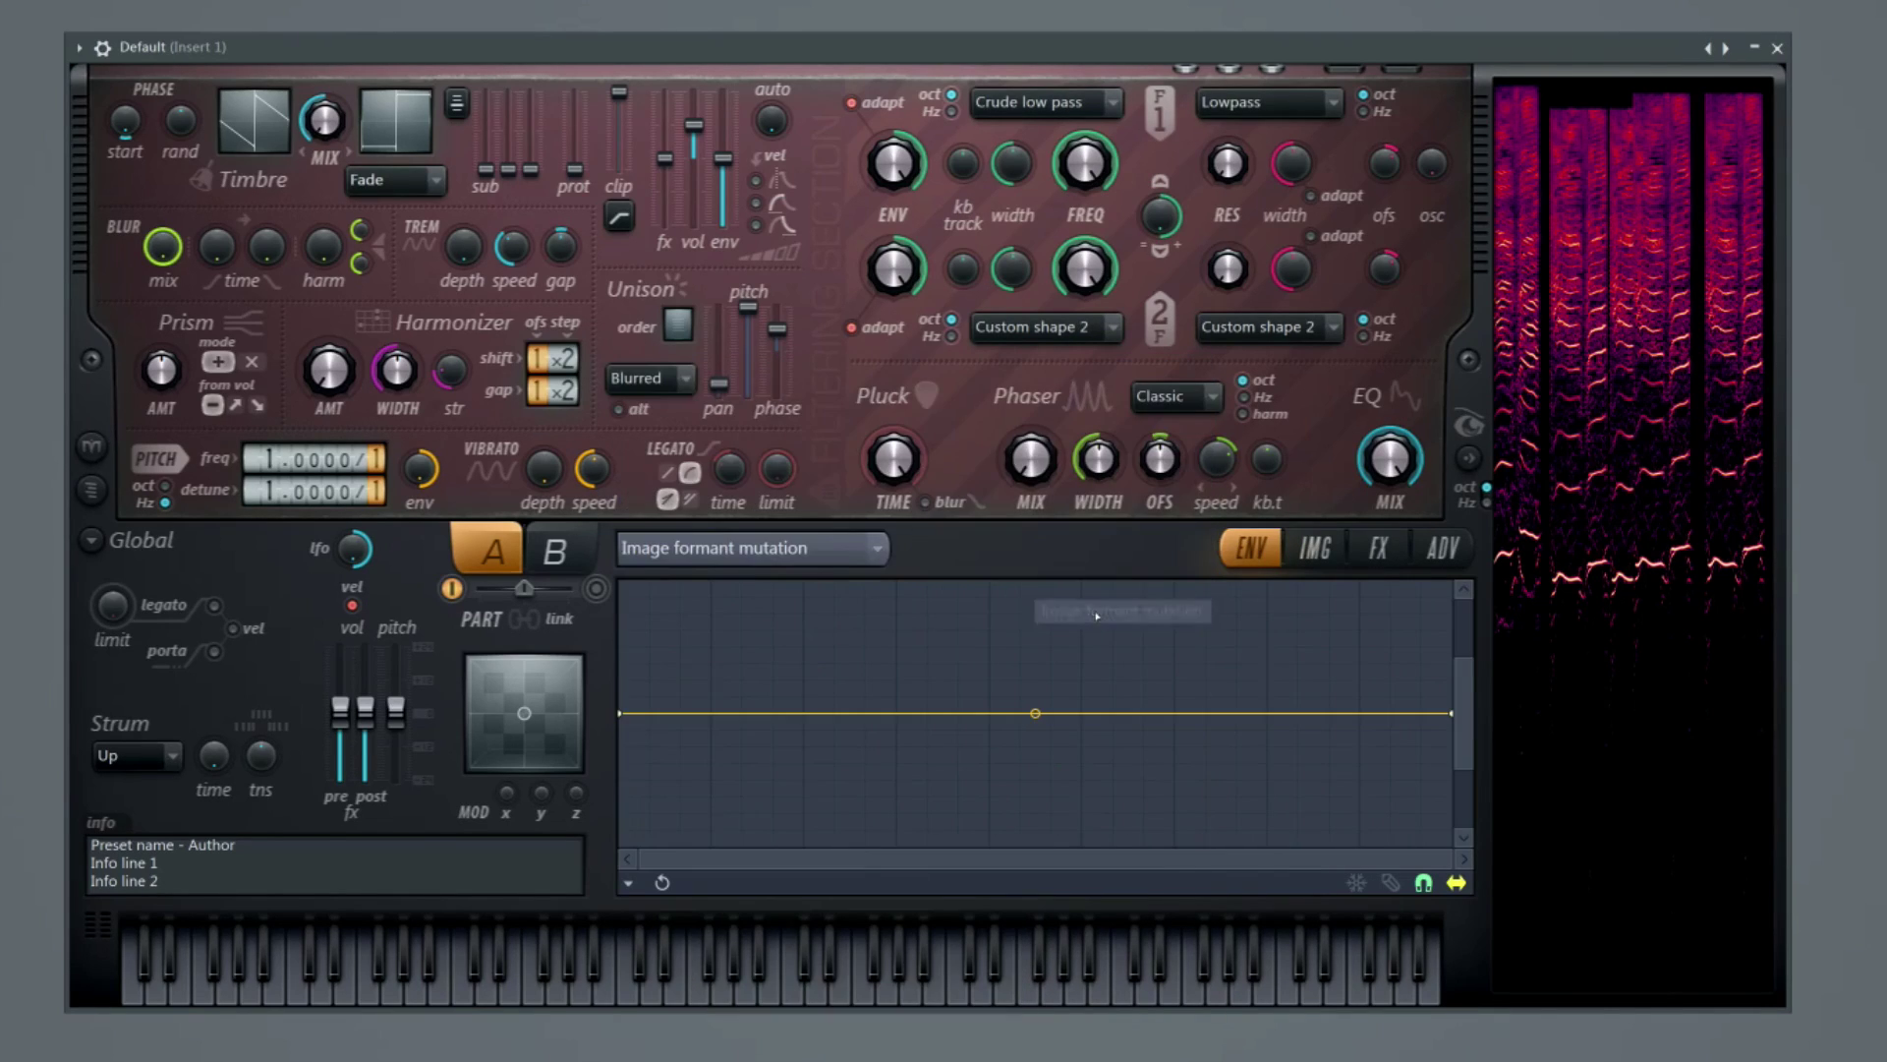
pyautogui.moveTo(1472, 661); pyautogui.dragTo(1467, 780)
pyautogui.scroll(-2, 1468, 782)
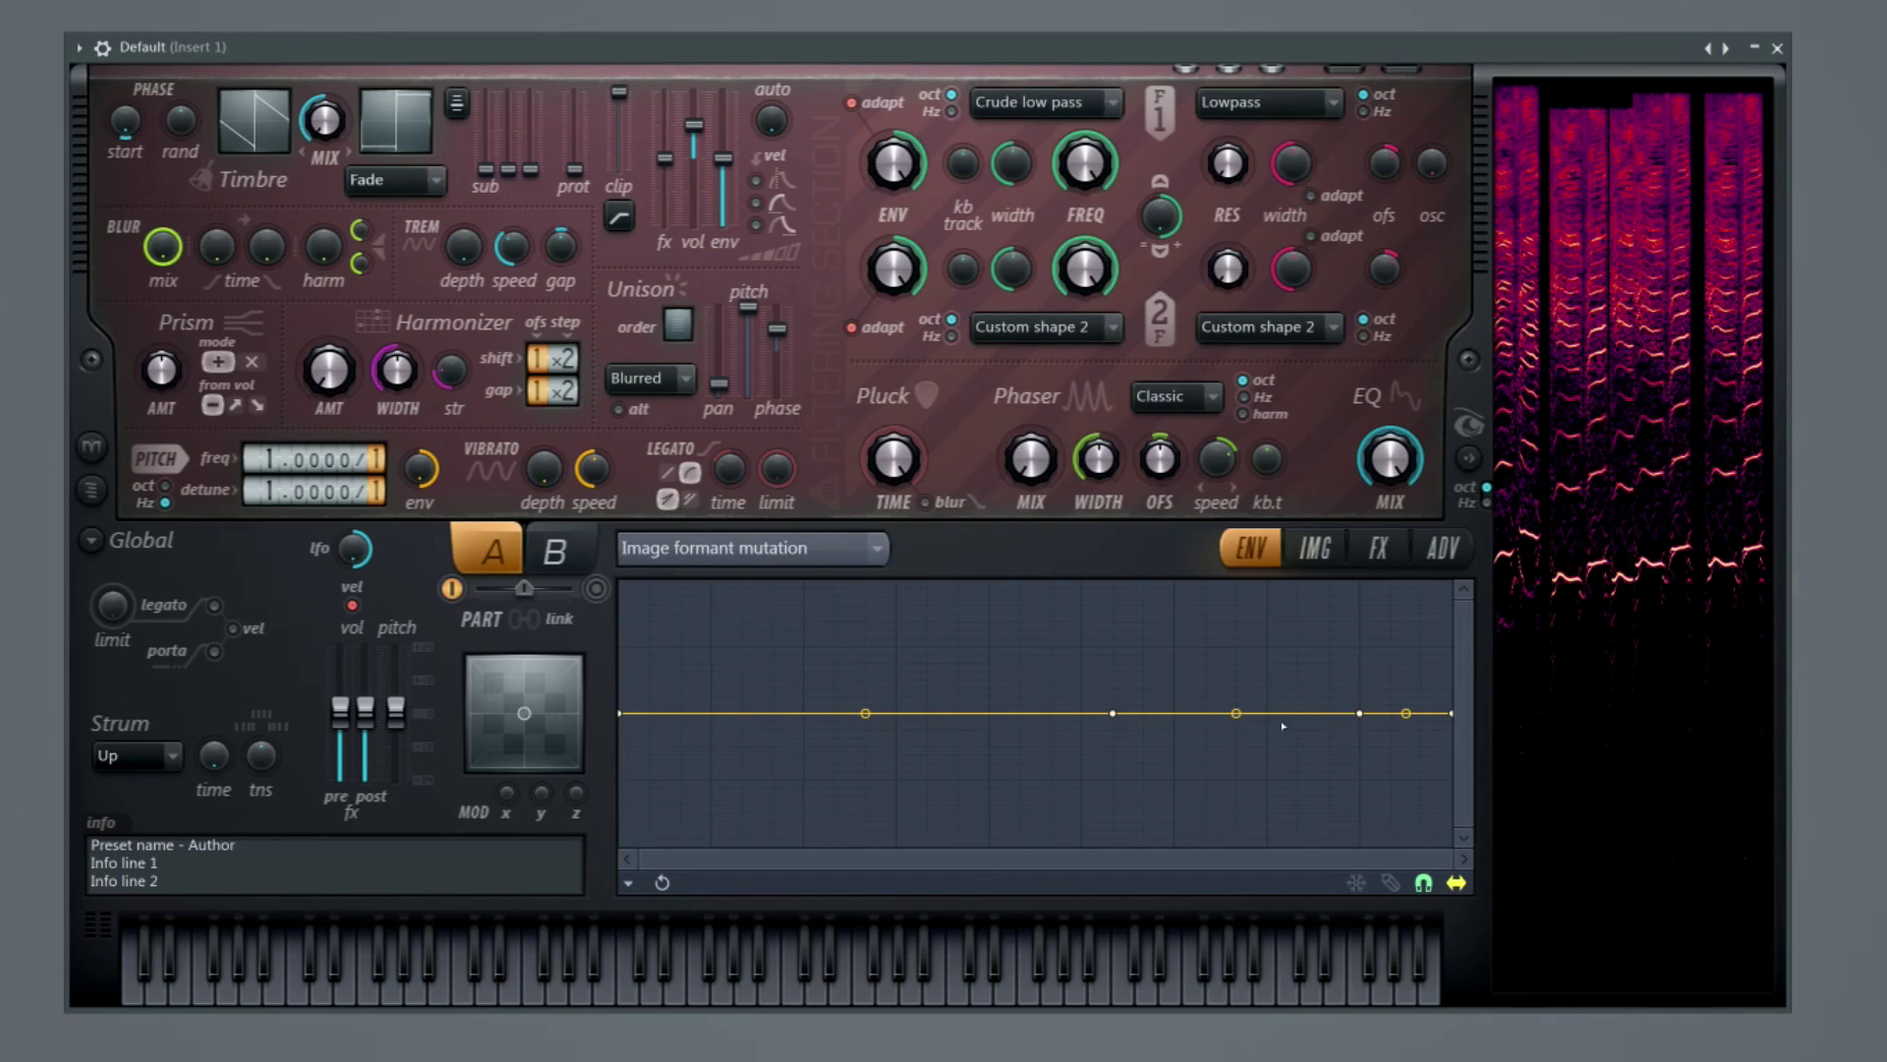
pyautogui.moveTo(1297, 745); pyautogui.dragTo(1297, 813)
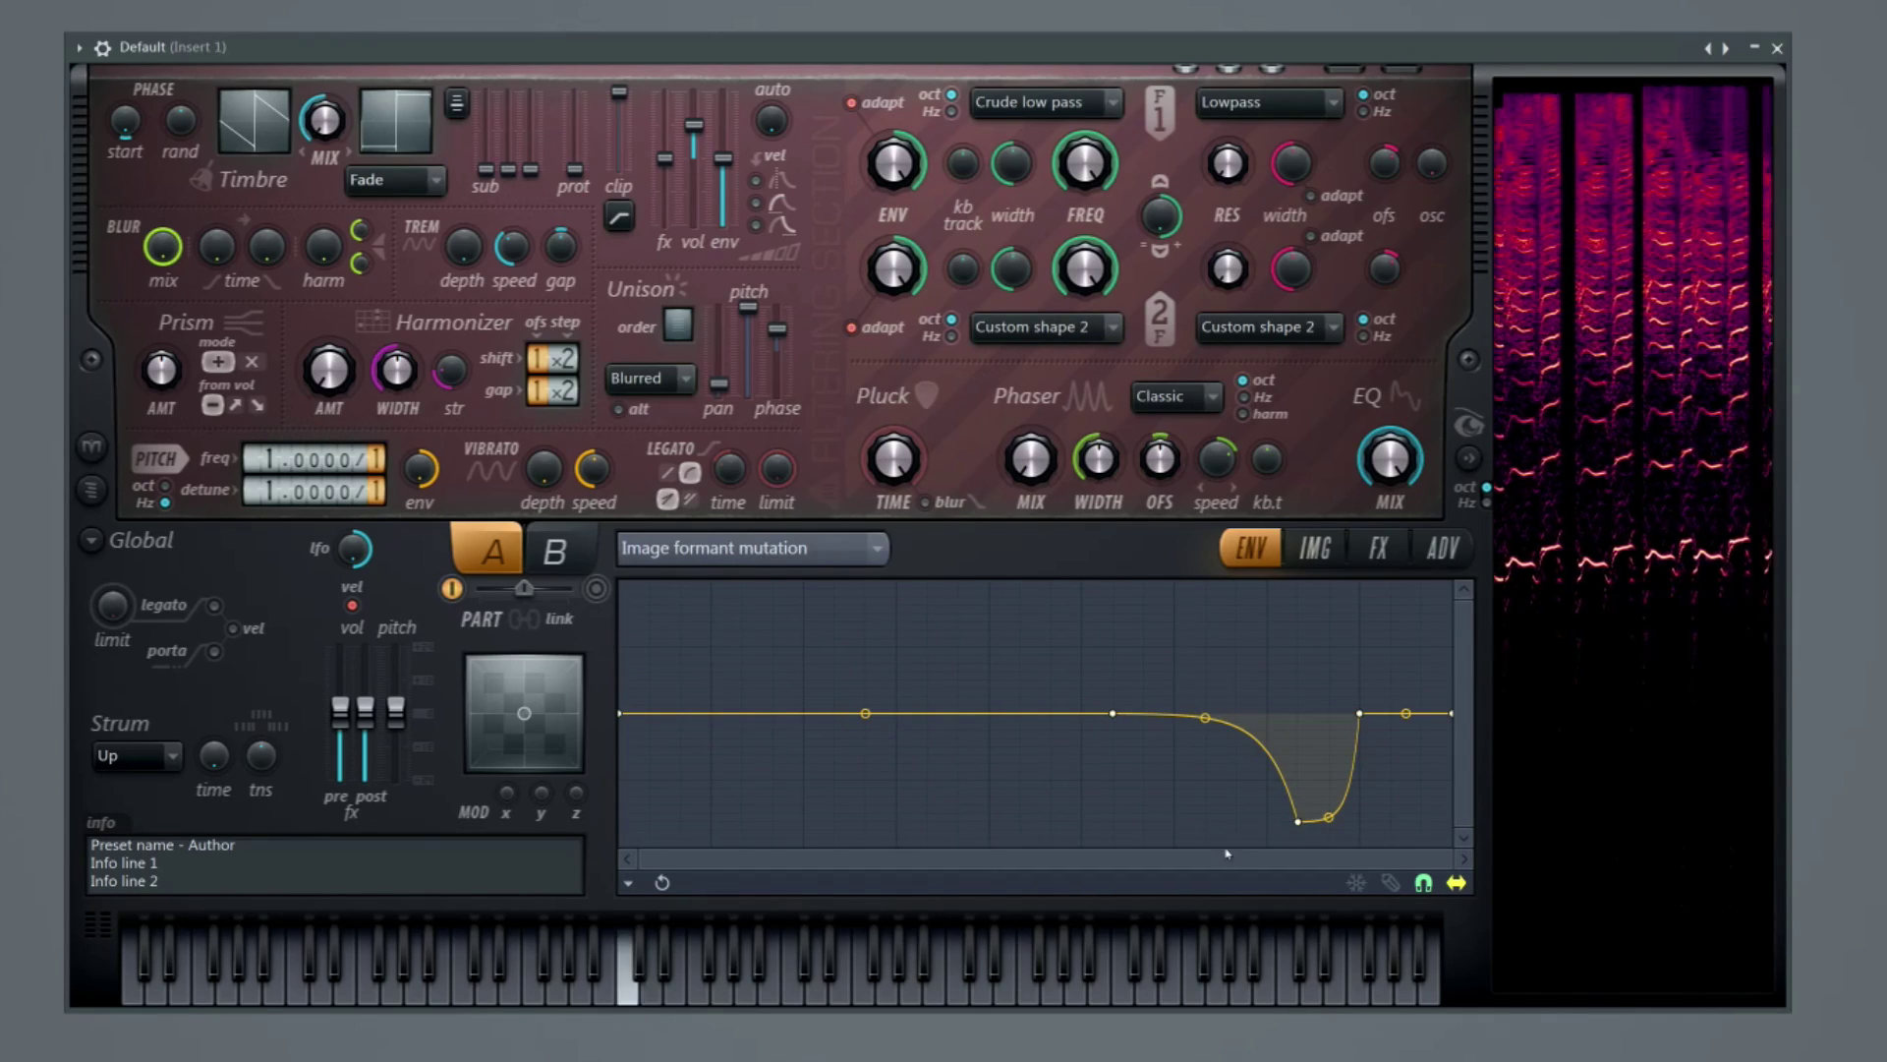
# Shape the formant mutation curve with a smooth peak near the middle, a rounded valley after it and a raised plateau towards the end.
pyautogui.moveTo(989, 712); pyautogui.dragTo(988, 591)
pyautogui.moveTo(1205, 718); pyautogui.dragTo(1205, 820)
pyautogui.moveTo(806, 707)
pyautogui.mouseDown()
pyautogui.moveTo(804, 590)
pyautogui.moveTo(804, 700)
pyautogui.mouseUp()
pyautogui.moveTo(1360, 713); pyautogui.dragTo(1298, 629)
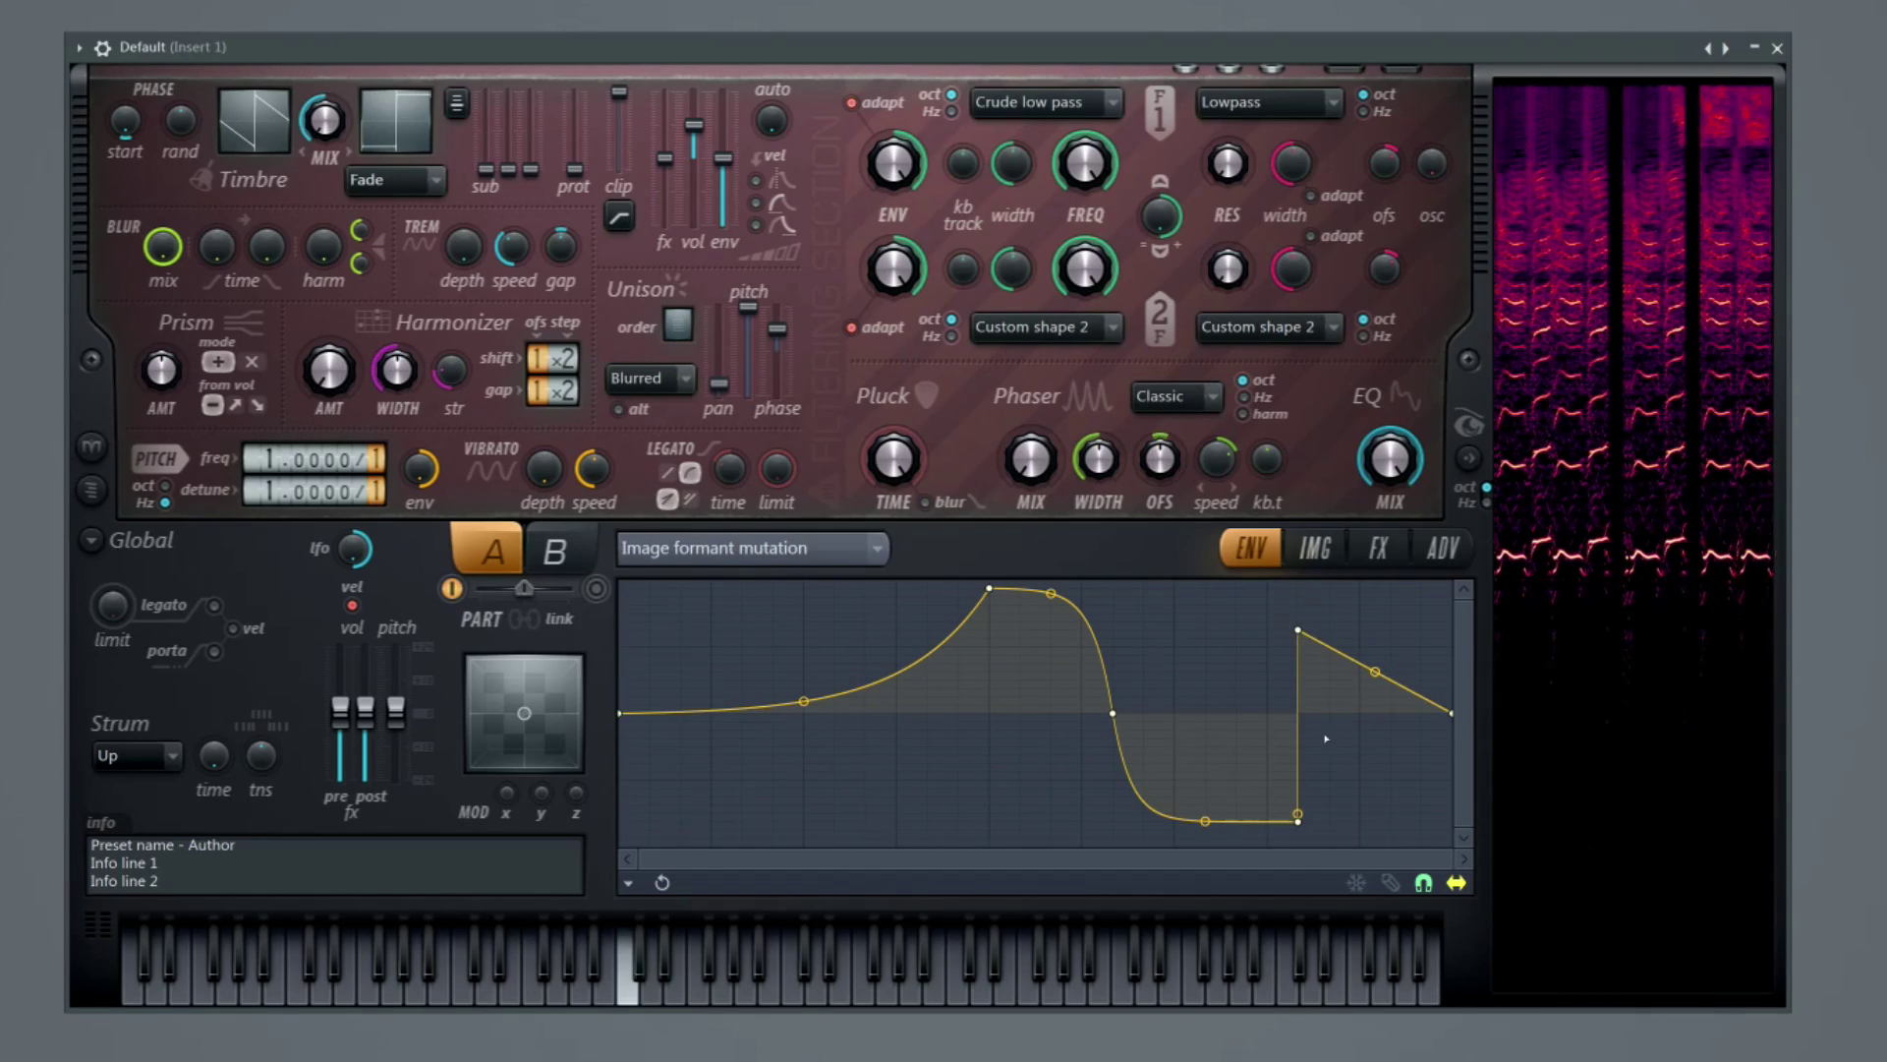
pyautogui.moveTo(1297, 817); pyautogui.dragTo(1174, 819)
pyautogui.moveTo(1174, 631); pyautogui.dragTo(1267, 621)
pyautogui.moveTo(1221, 814)
pyautogui.mouseDown()
pyautogui.moveTo(1221, 648)
pyautogui.moveTo(1221, 813)
pyautogui.mouseUp()
pyautogui.moveTo(1359, 666); pyautogui.dragTo(1268, 621)
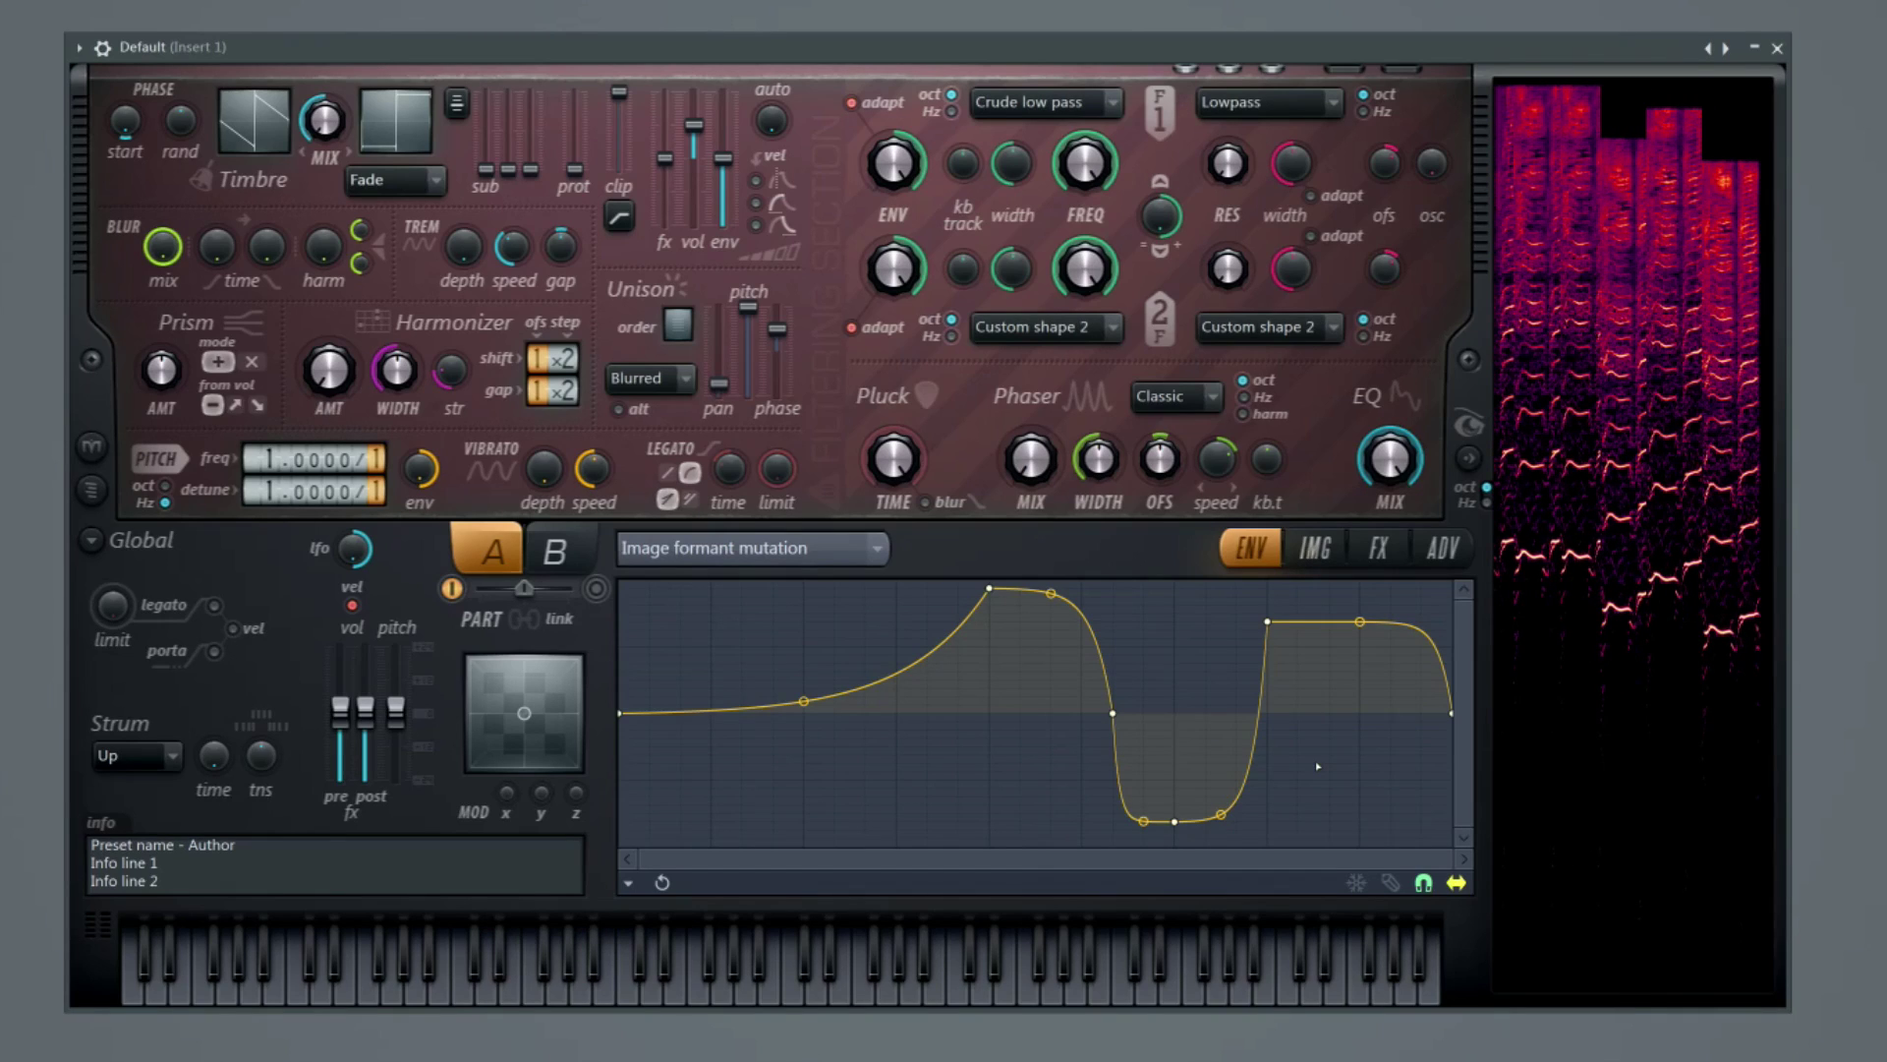
# Try the image form control against the formant mutation curve and turn the form mix down to minimum.
pyautogui.click(1315, 548)
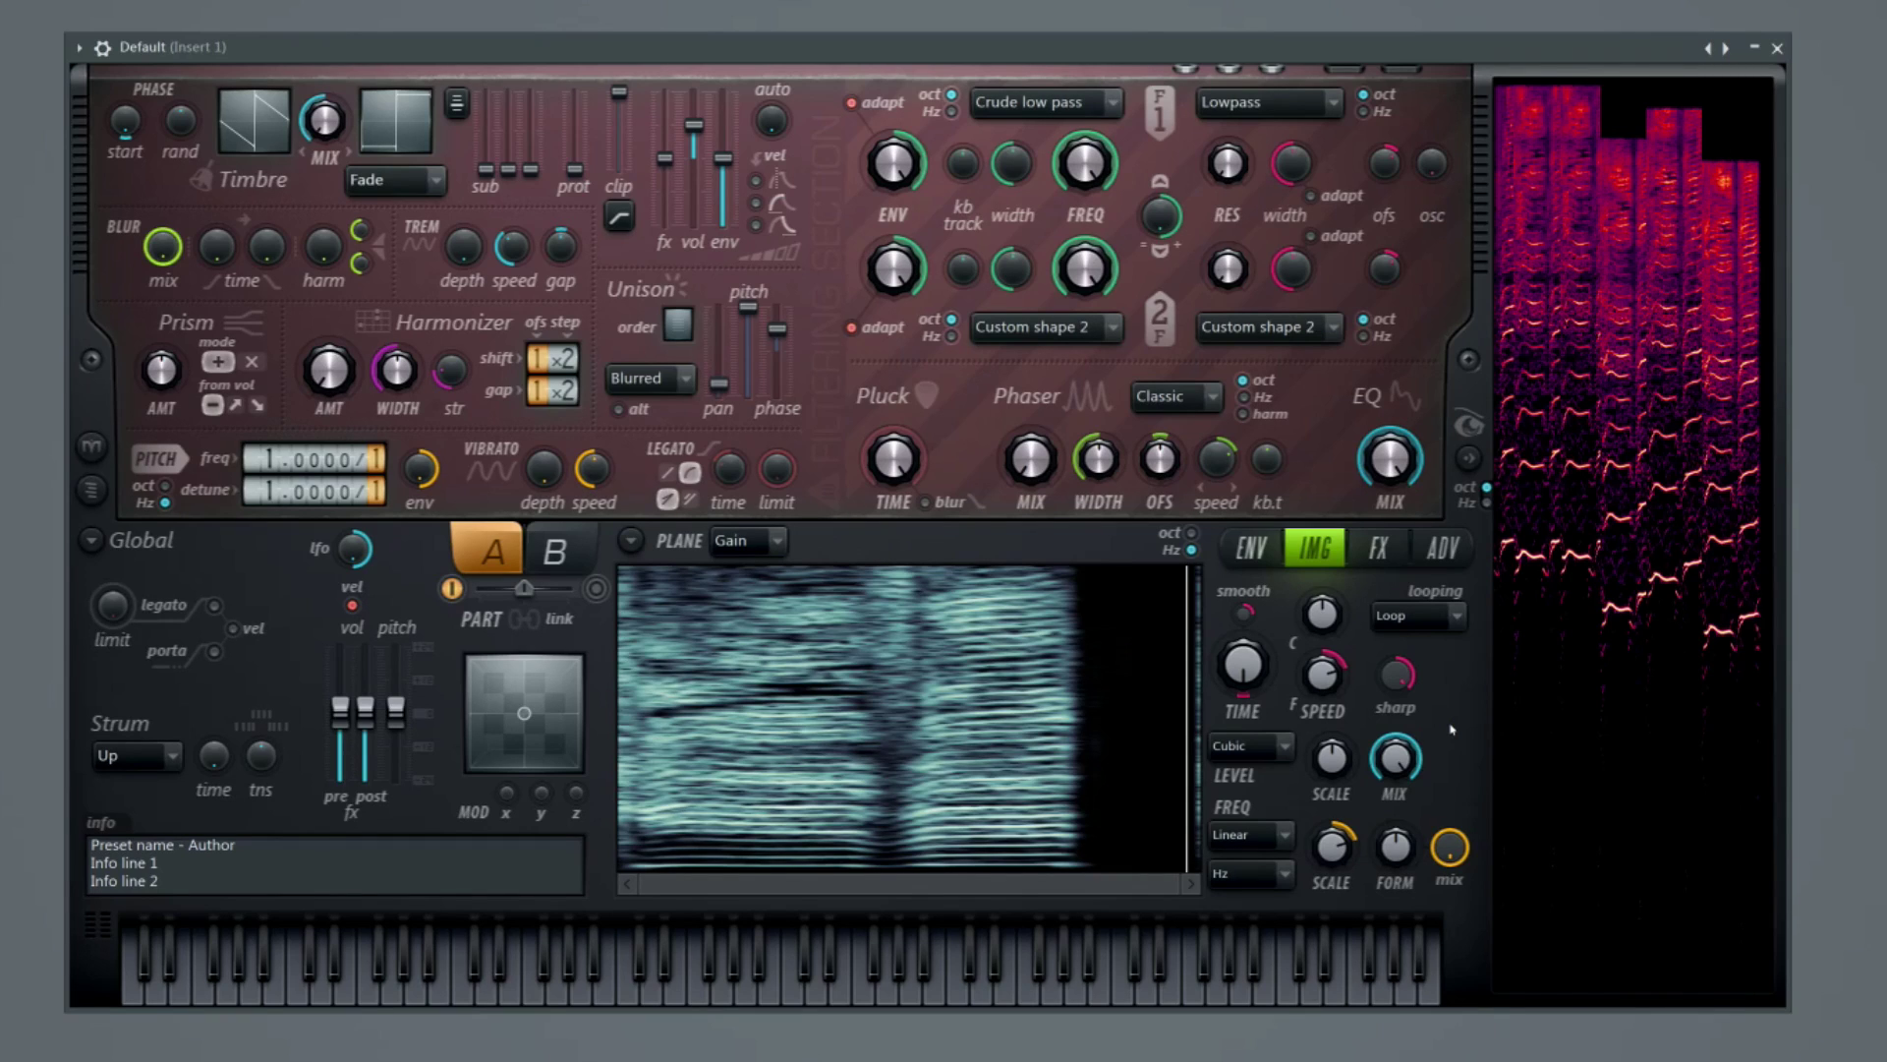
pyautogui.moveTo(1397, 841); pyautogui.dragTo(1403, 853)
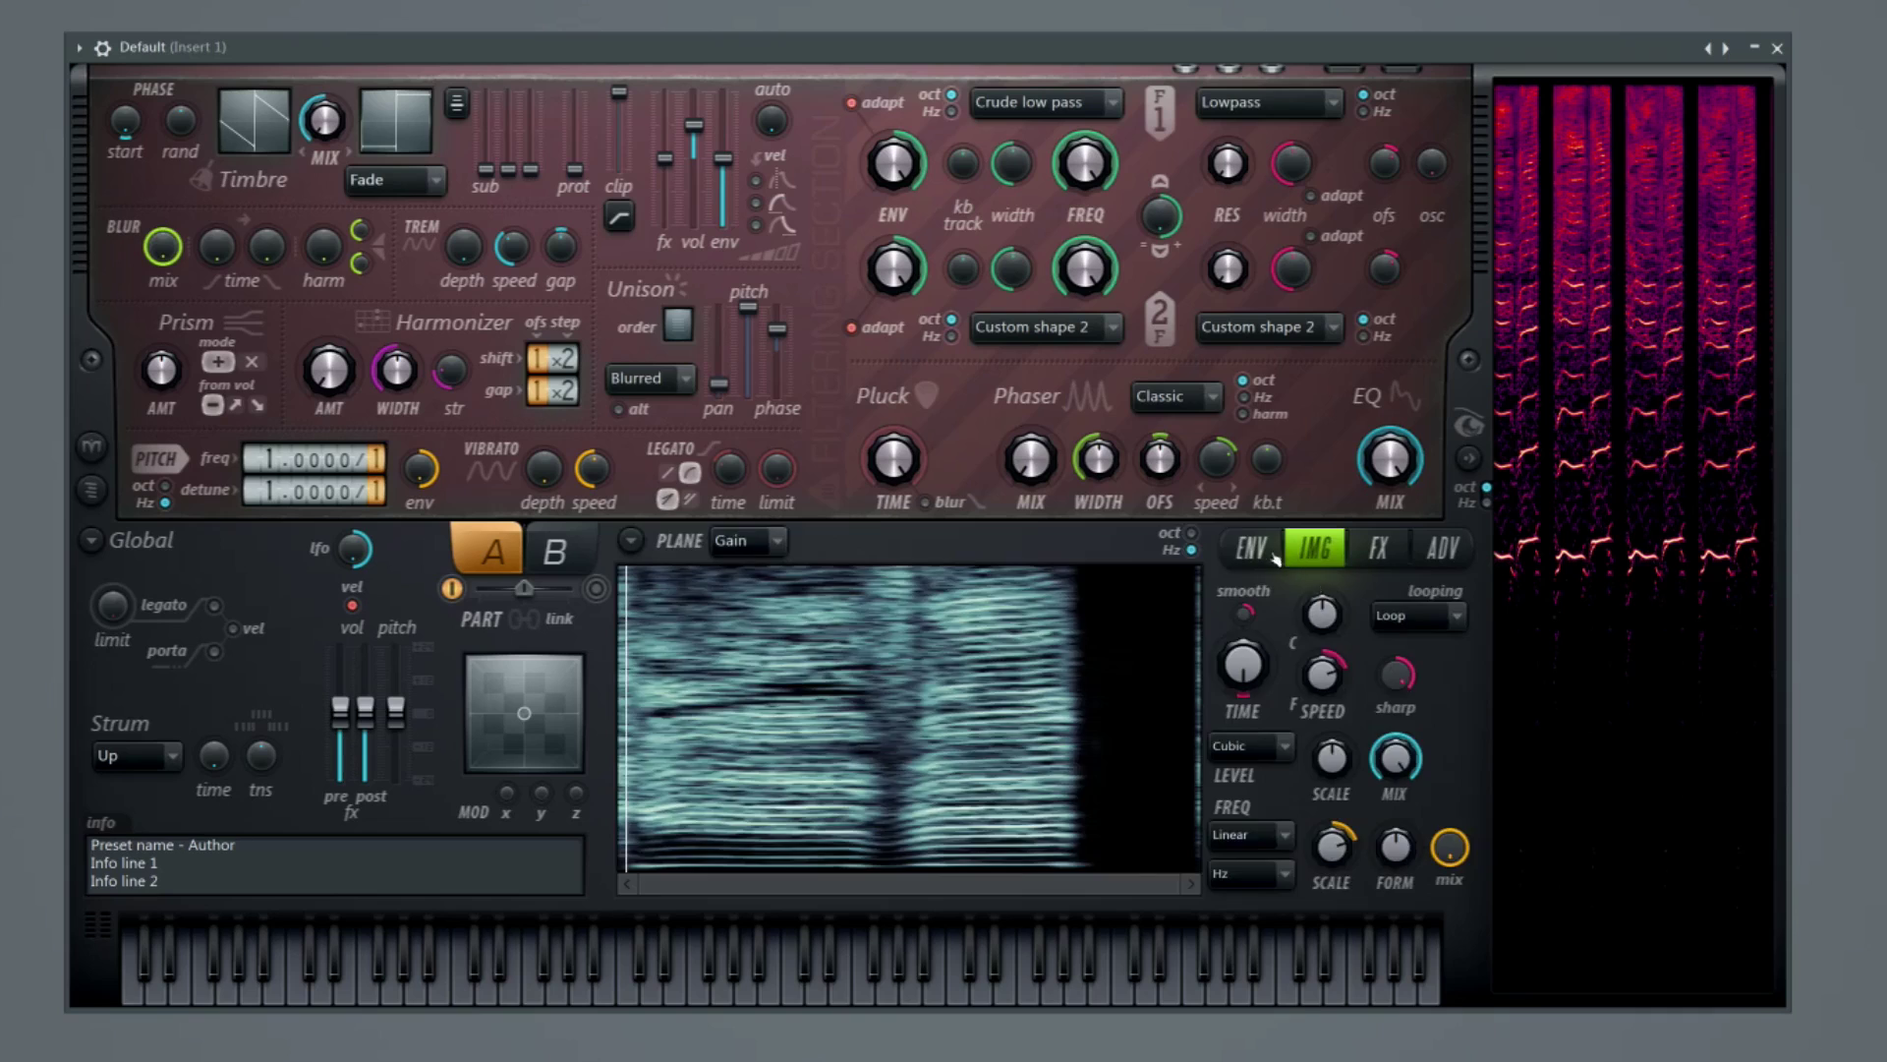
pyautogui.click(1268, 557)
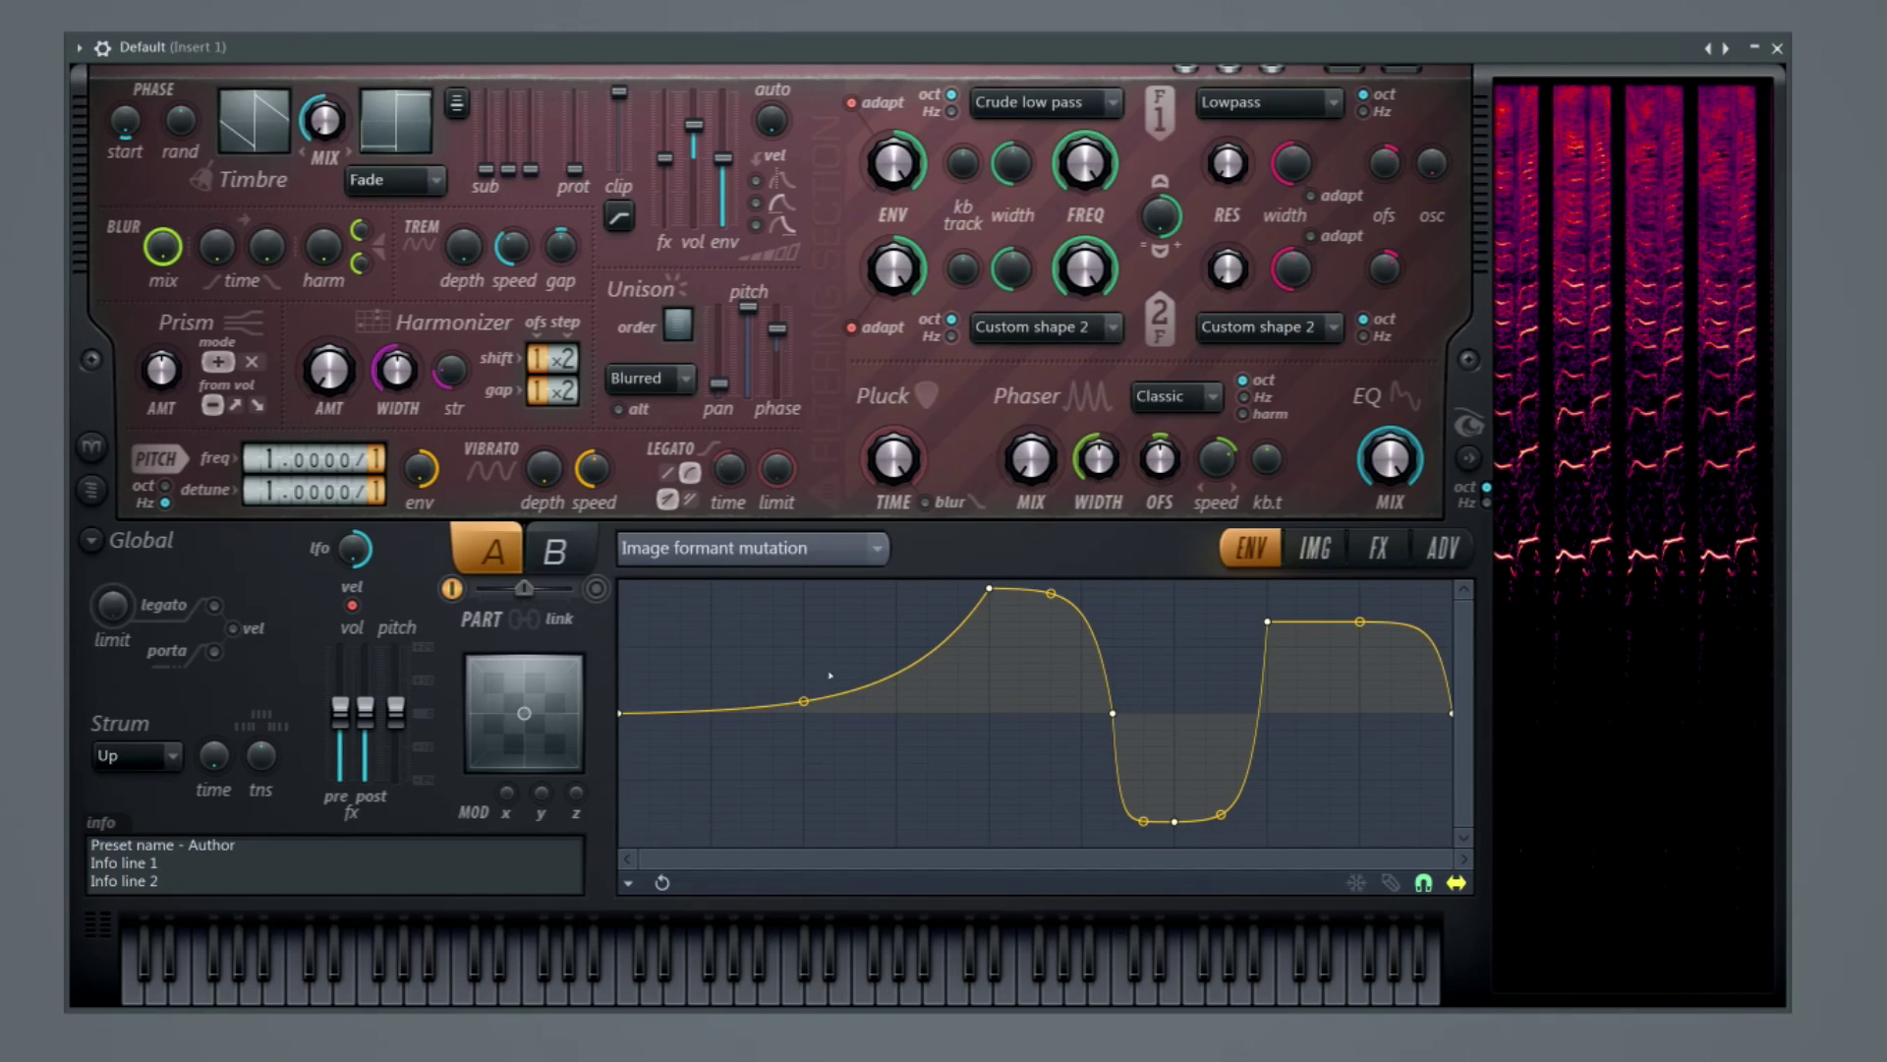
pyautogui.click(1315, 550)
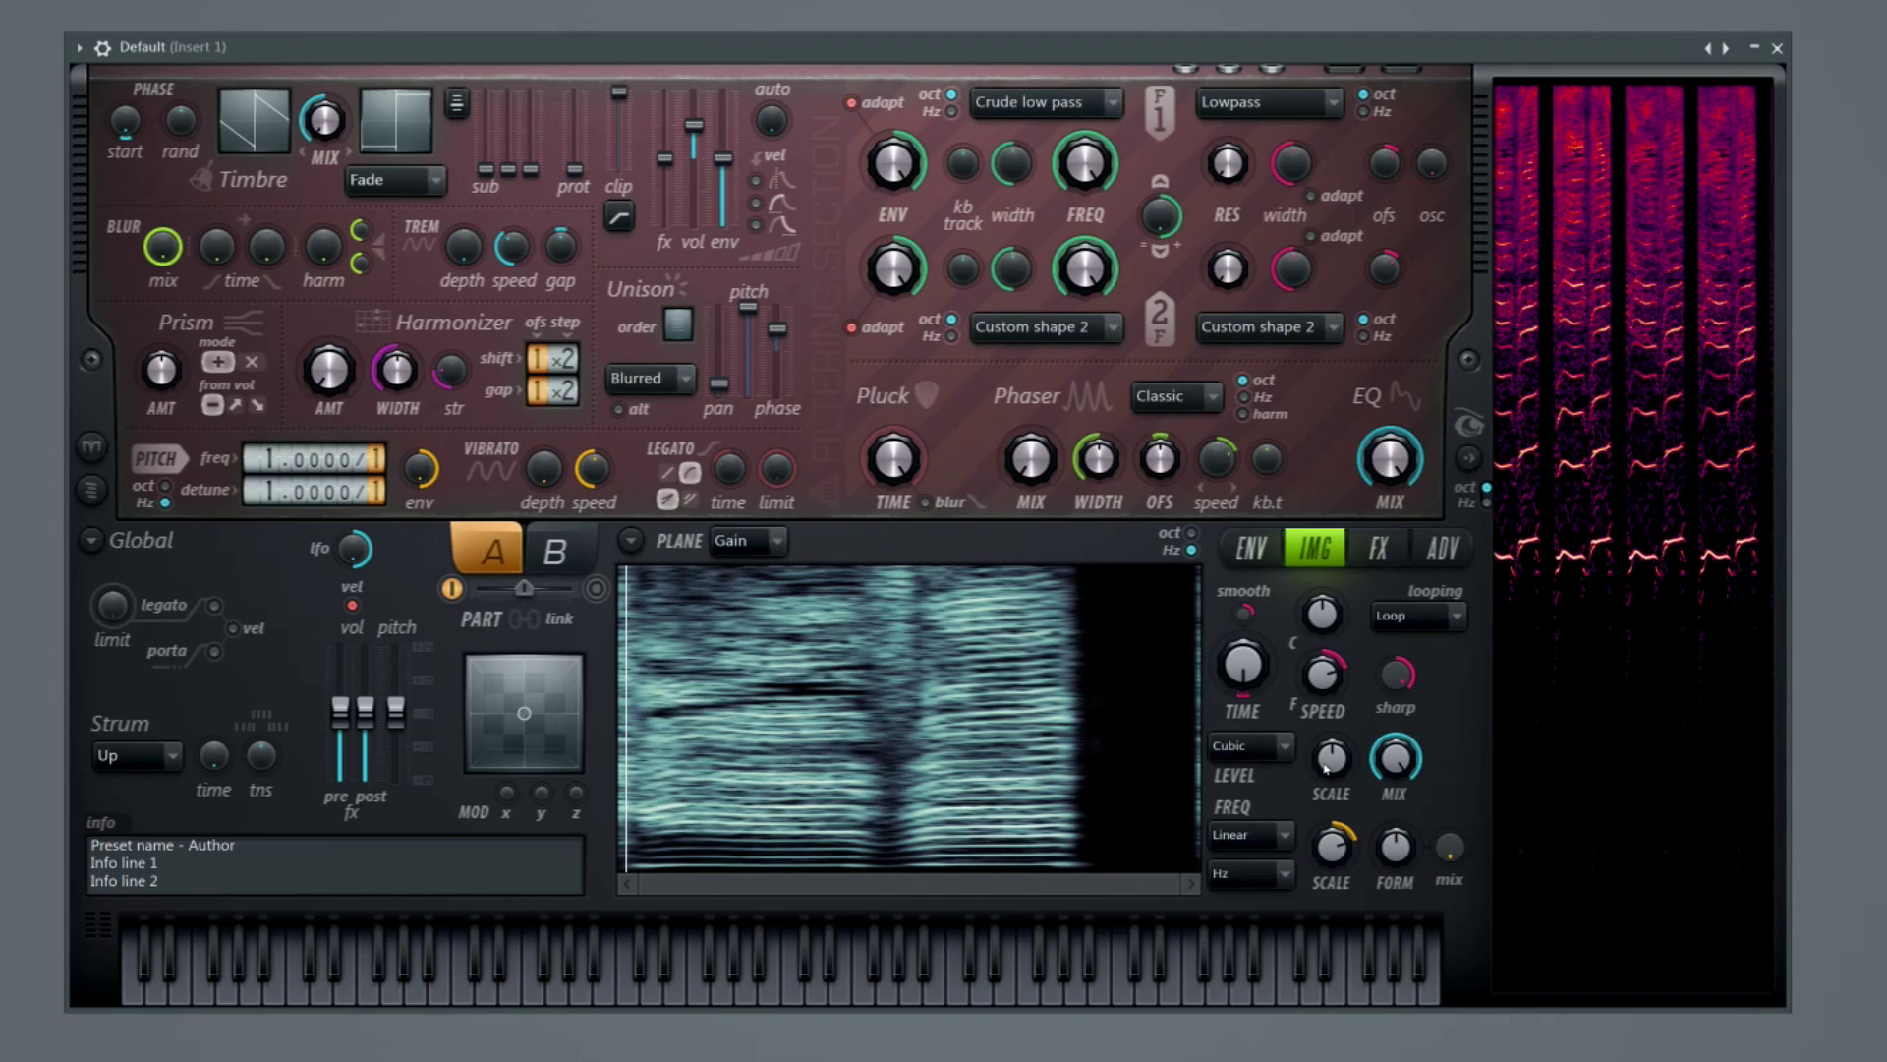
# Try the image level scale below centre, return it to centre and turn the image mix down to minimum.
pyautogui.moveTo(1326, 766); pyautogui.dragTo(1326, 826)
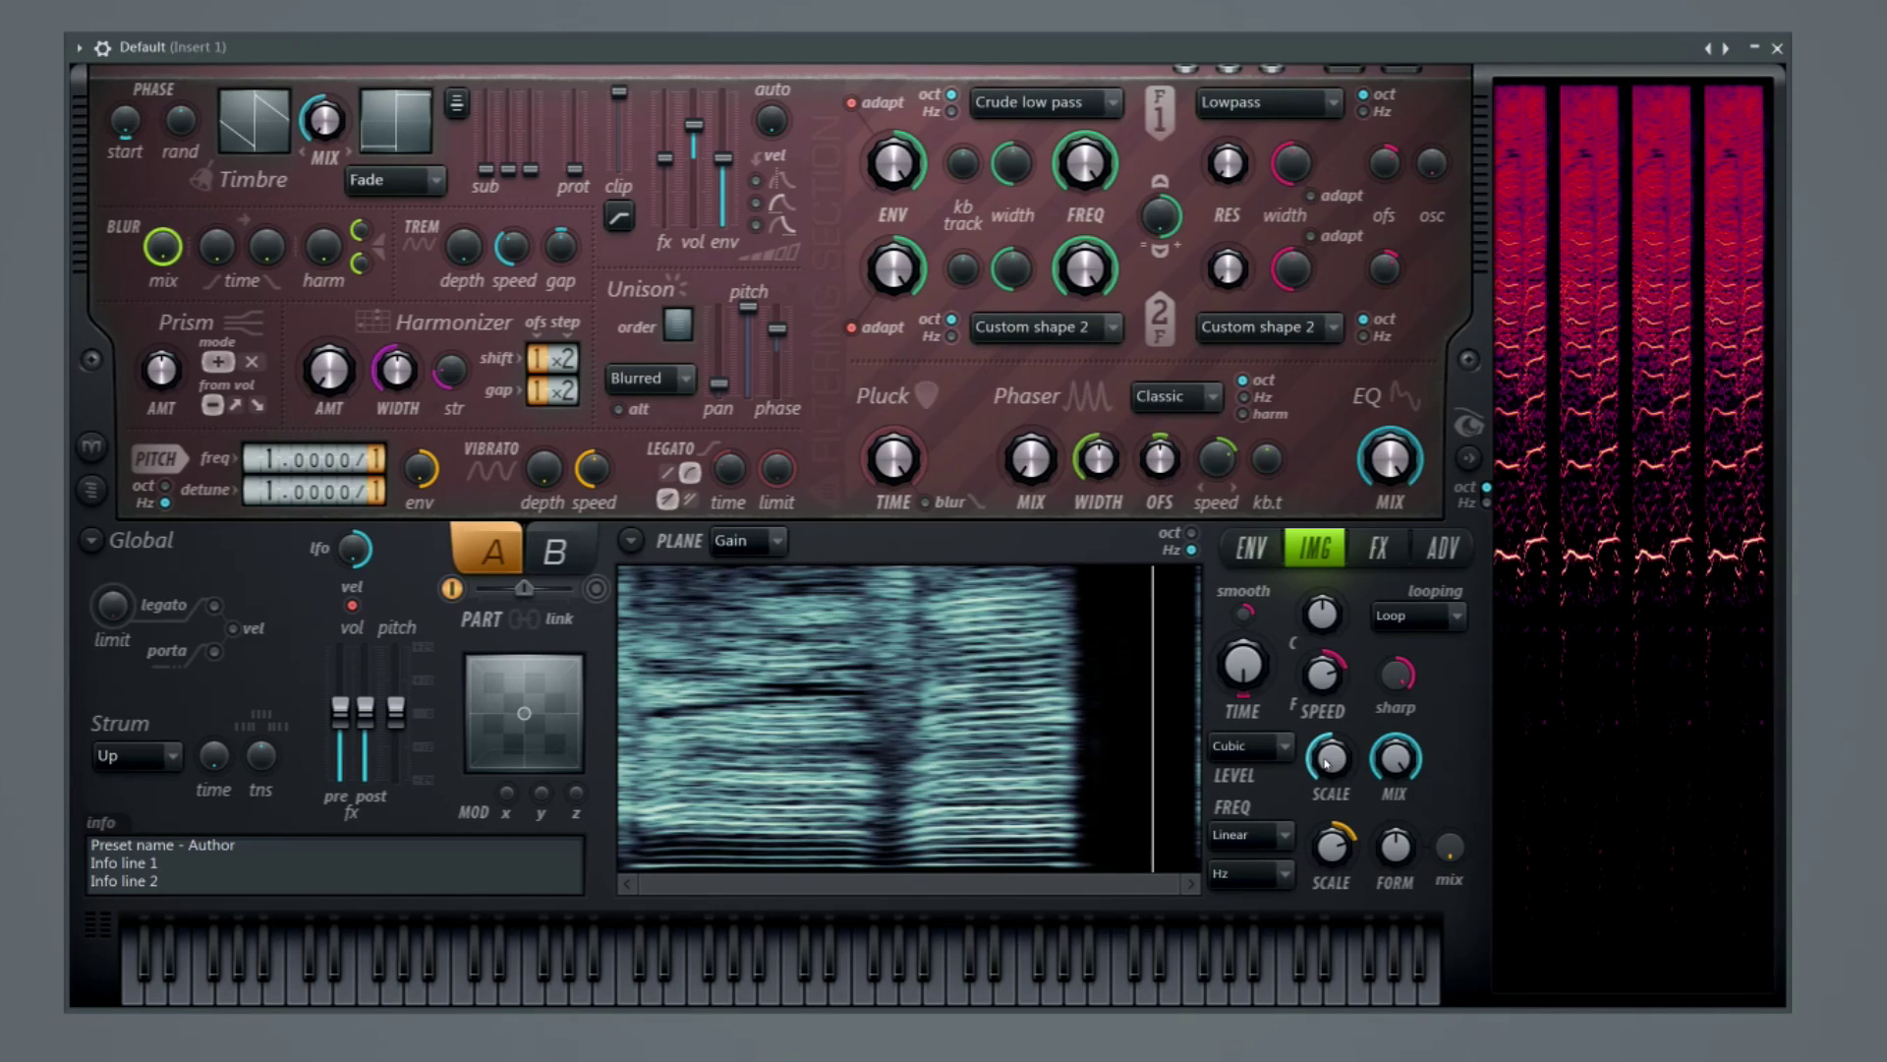
pyautogui.moveTo(1177, 876); pyautogui.dragTo(1339, 885)
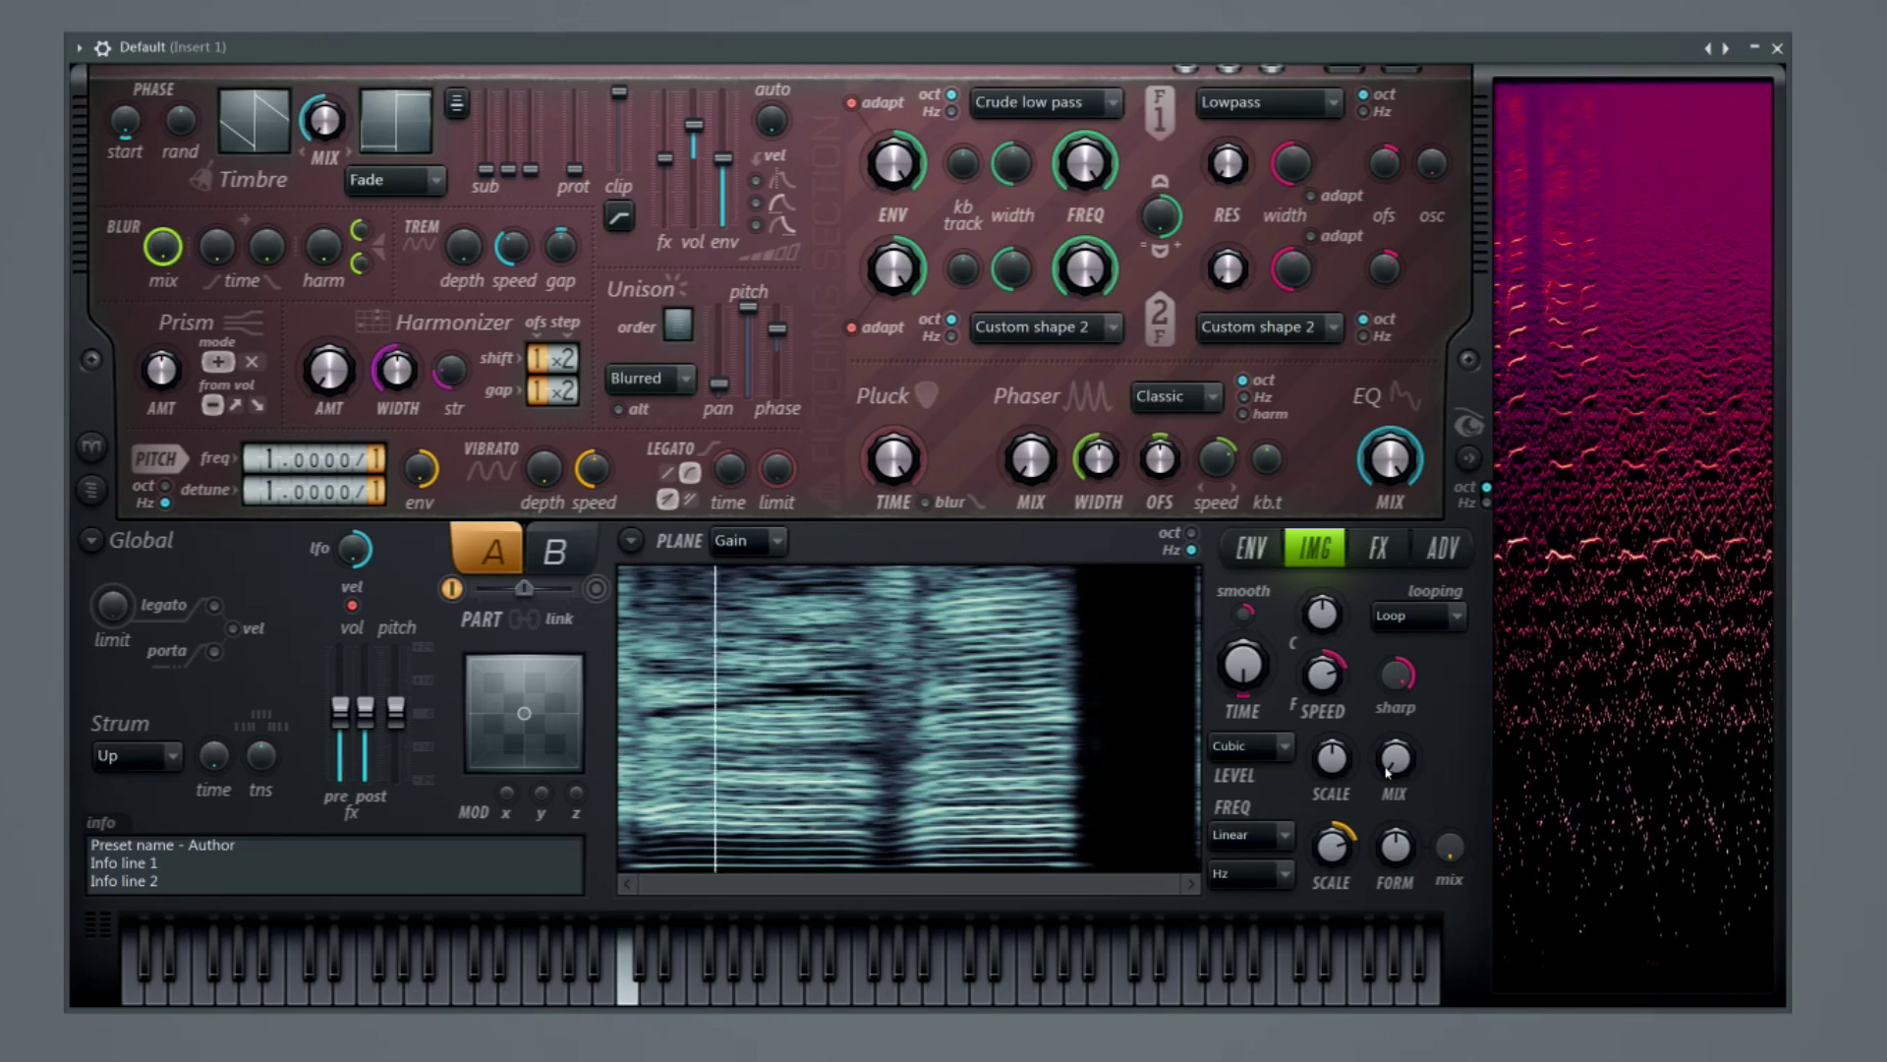
pyautogui.moveTo(1330, 845)
pyautogui.mouseDown()
pyautogui.moveTo(1324, 860)
pyautogui.moveTo(1328, 840)
pyautogui.mouseUp()
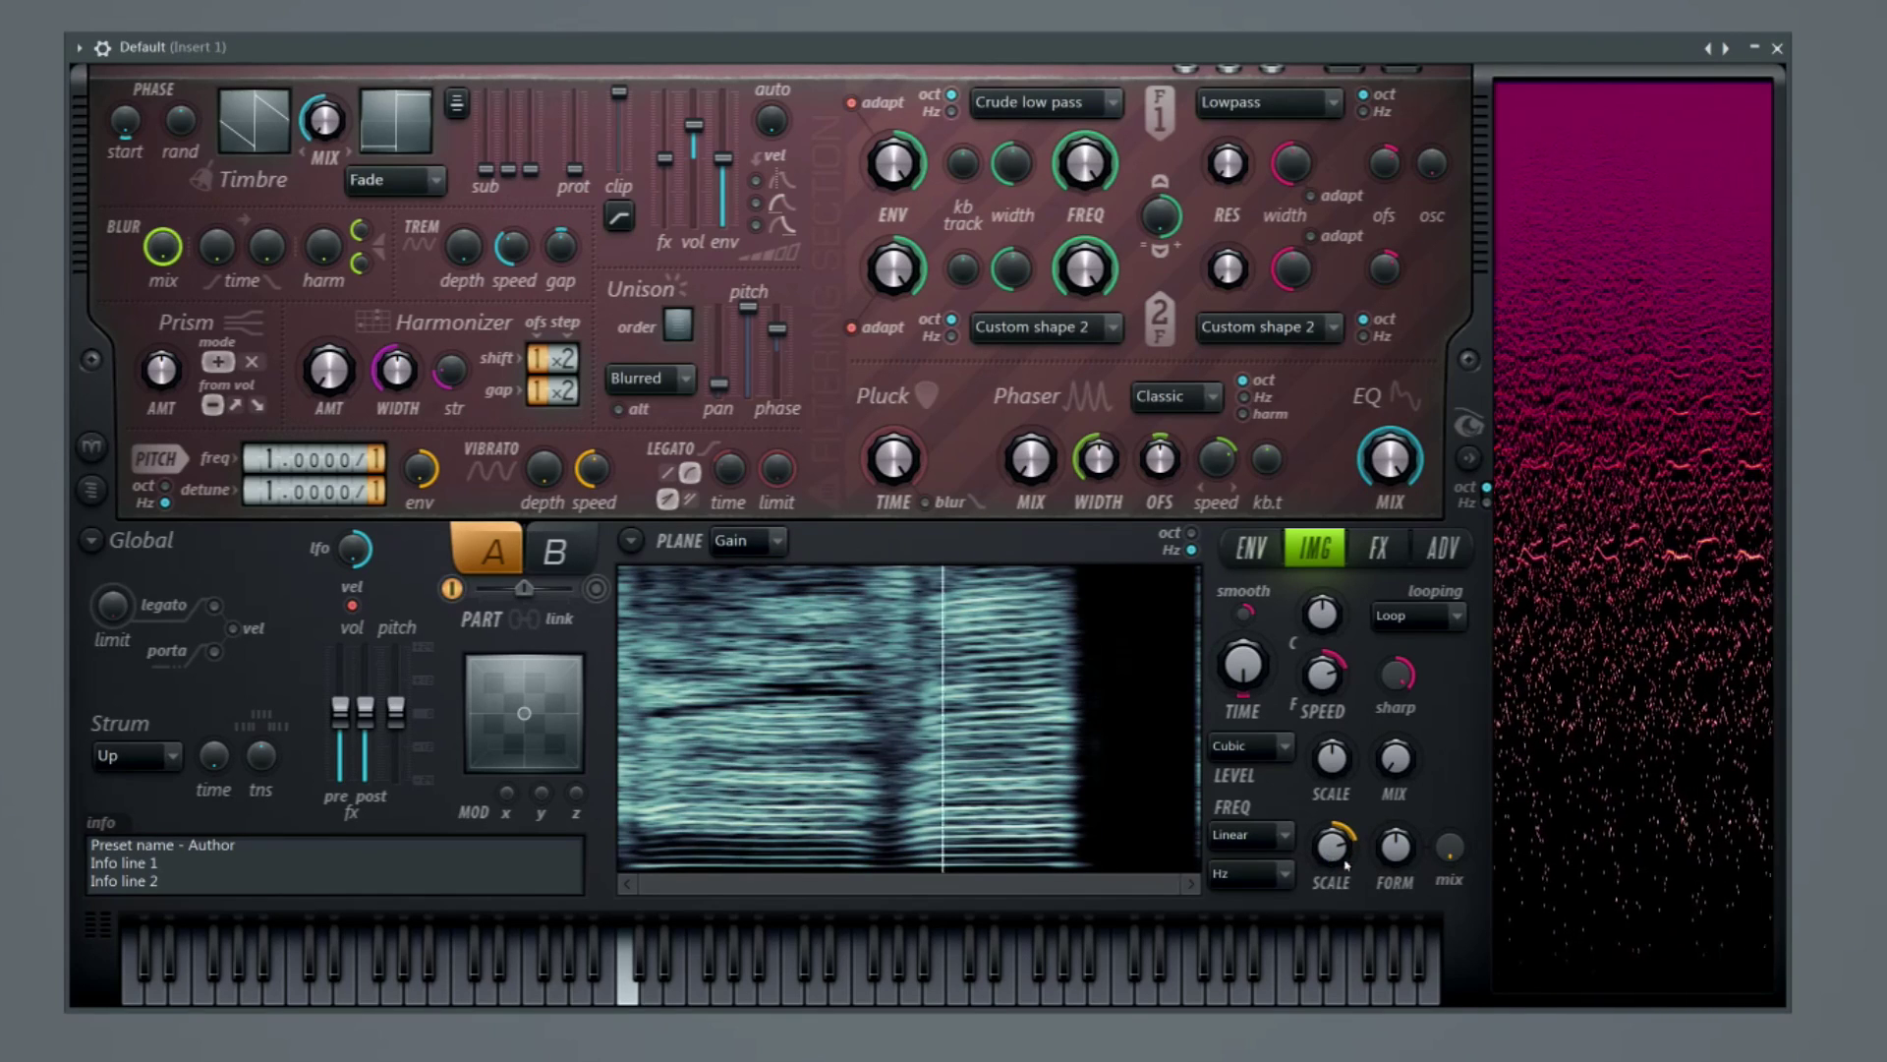
pyautogui.moveTo(1395, 759); pyautogui.dragTo(1395, 718)
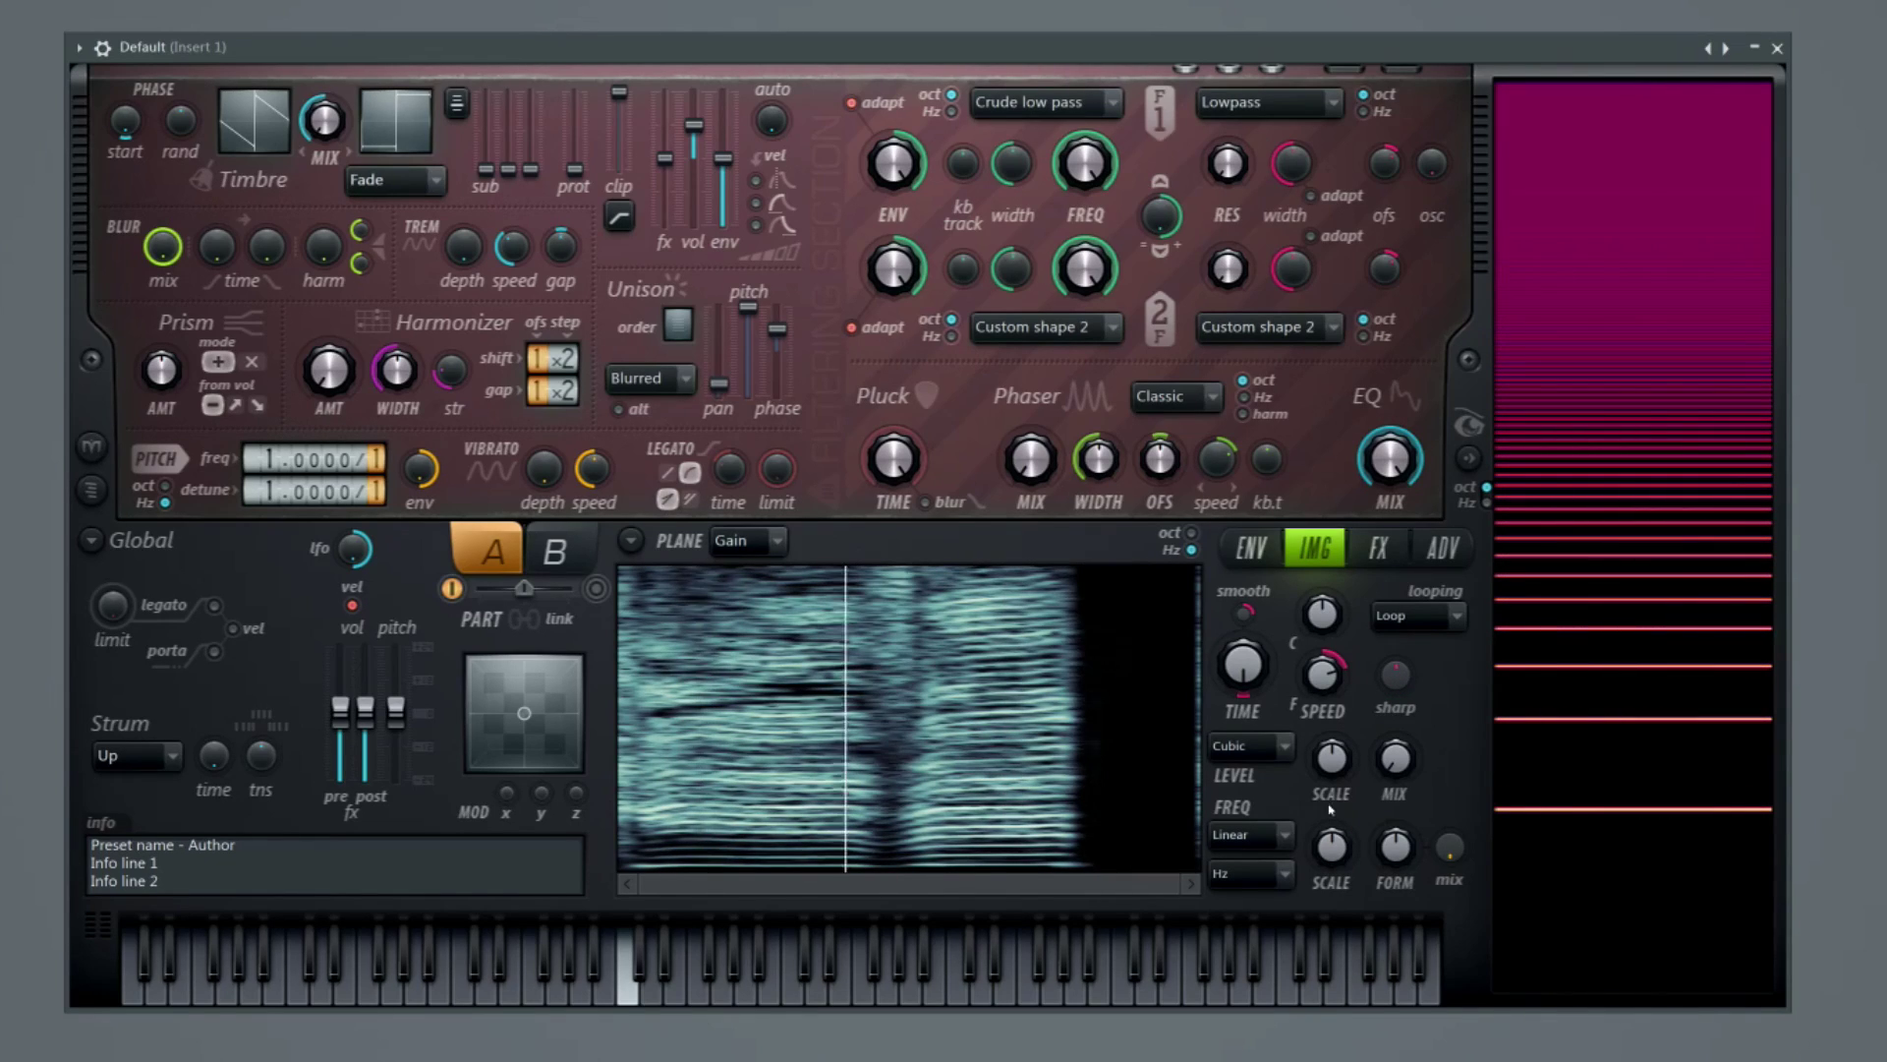
# Try the Unison frequency mode with a raised frequency scale and the image mix at maximum, and return the mode to Hz.
pyautogui.click(1249, 873)
pyautogui.click(1238, 990)
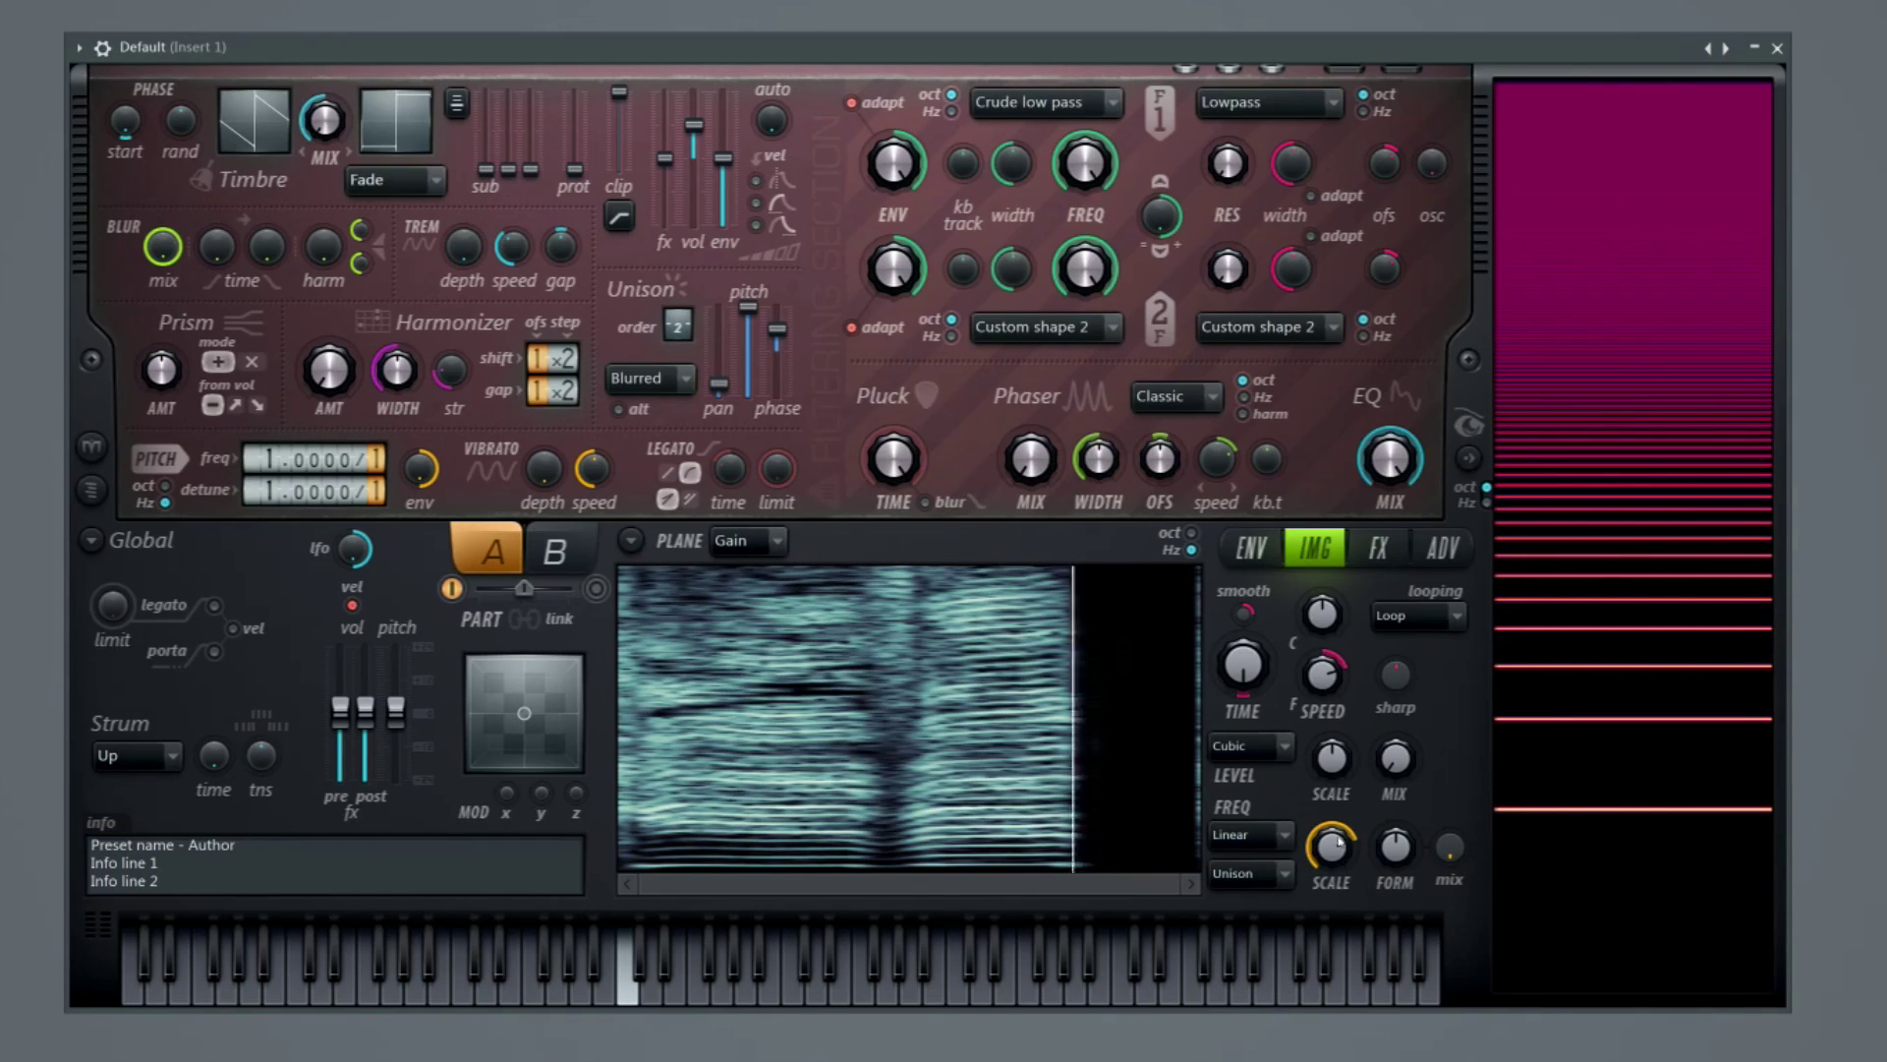
pyautogui.moveTo(1394, 759); pyautogui.dragTo(1395, 696)
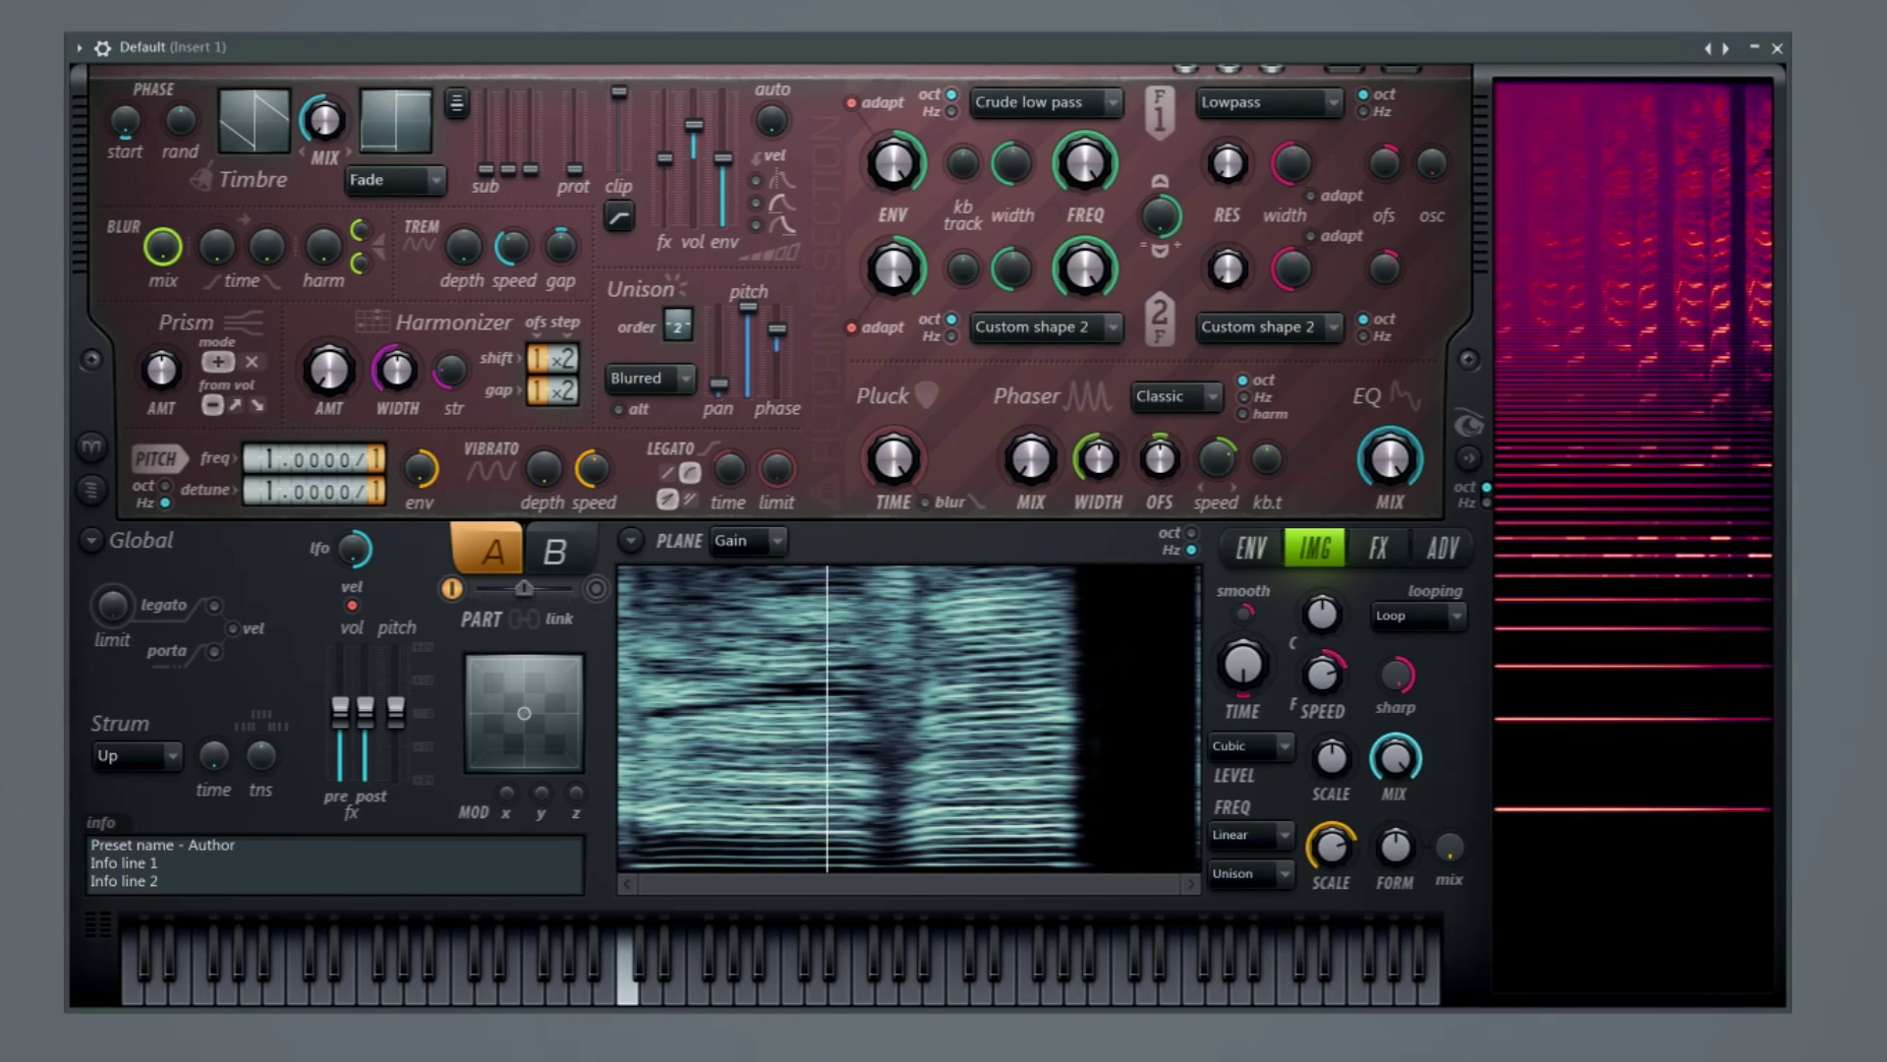
pyautogui.click(1258, 873)
pyautogui.click(1246, 924)
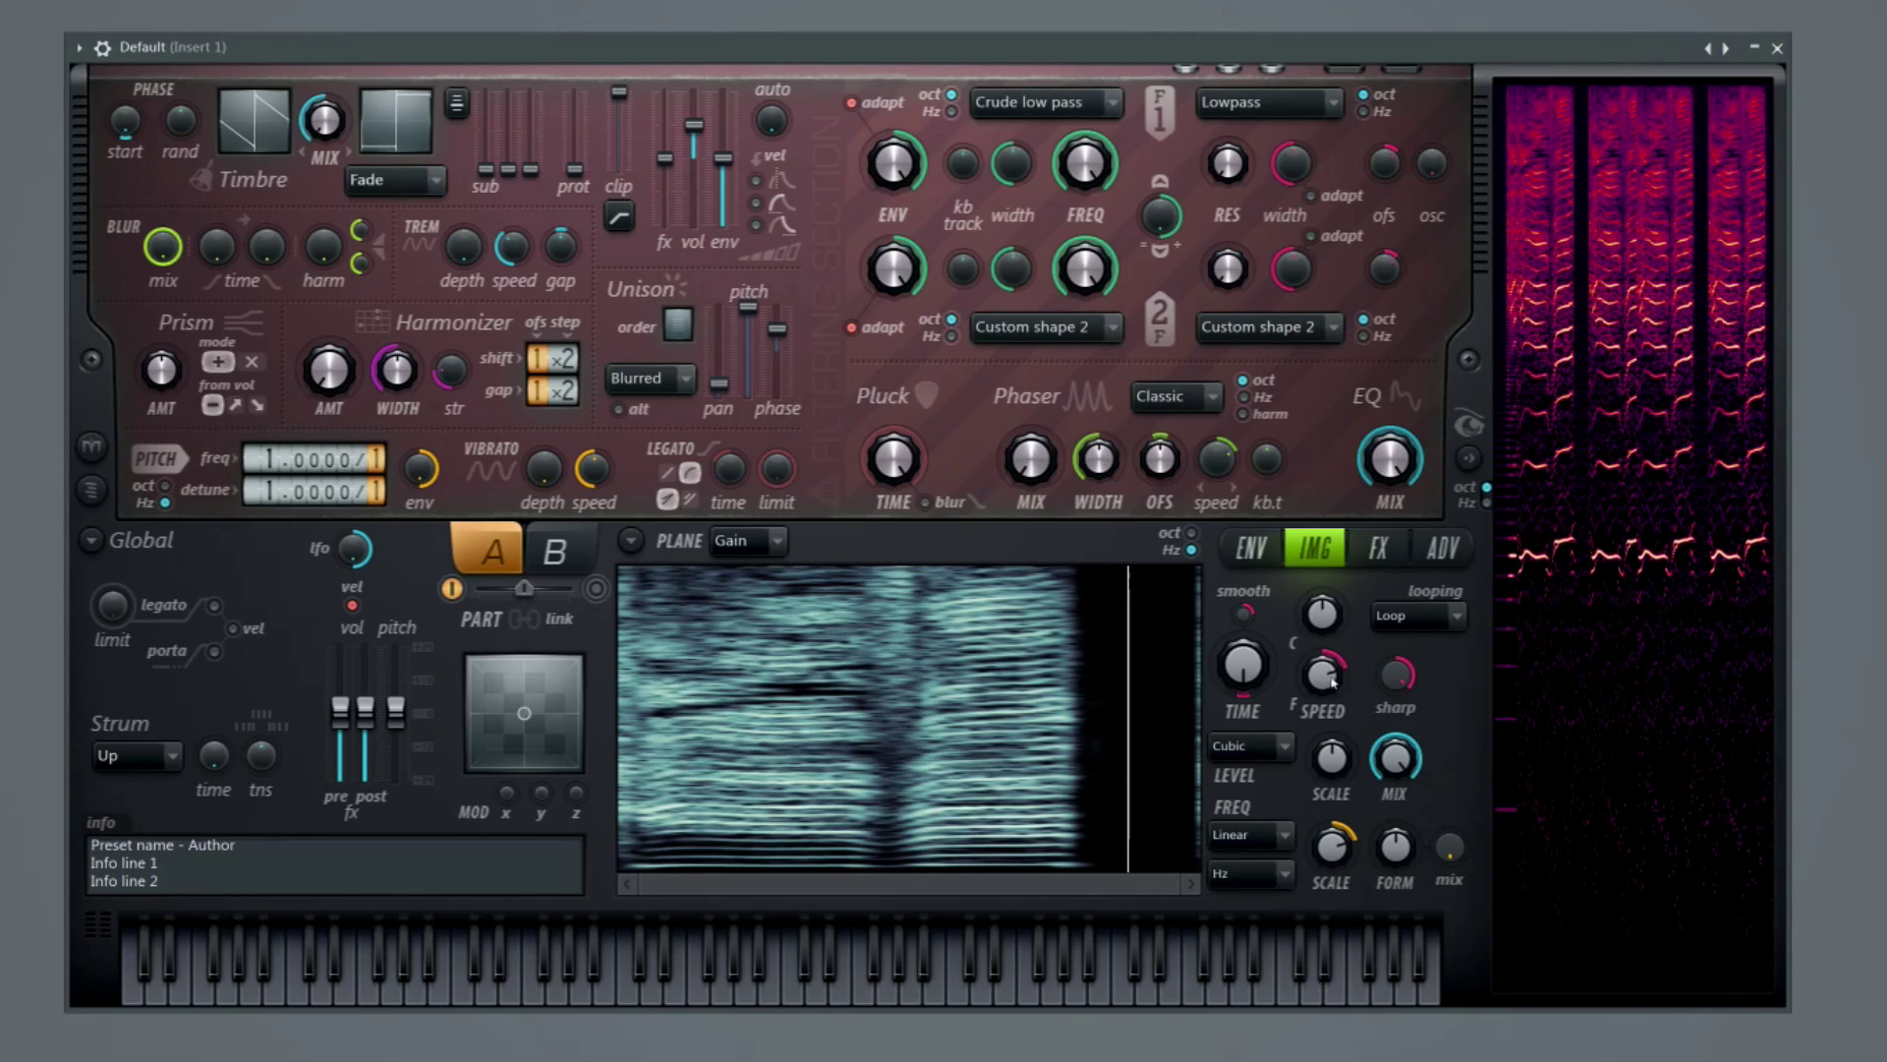
# Return the image fine speed to centre and sweep the time offset to play different positions in the image.
pyautogui.moveTo(1333, 678)
pyautogui.mouseDown()
pyautogui.moveTo(1333, 717)
pyautogui.moveTo(1324, 579)
pyautogui.moveTo(1336, 672)
pyautogui.mouseUp()
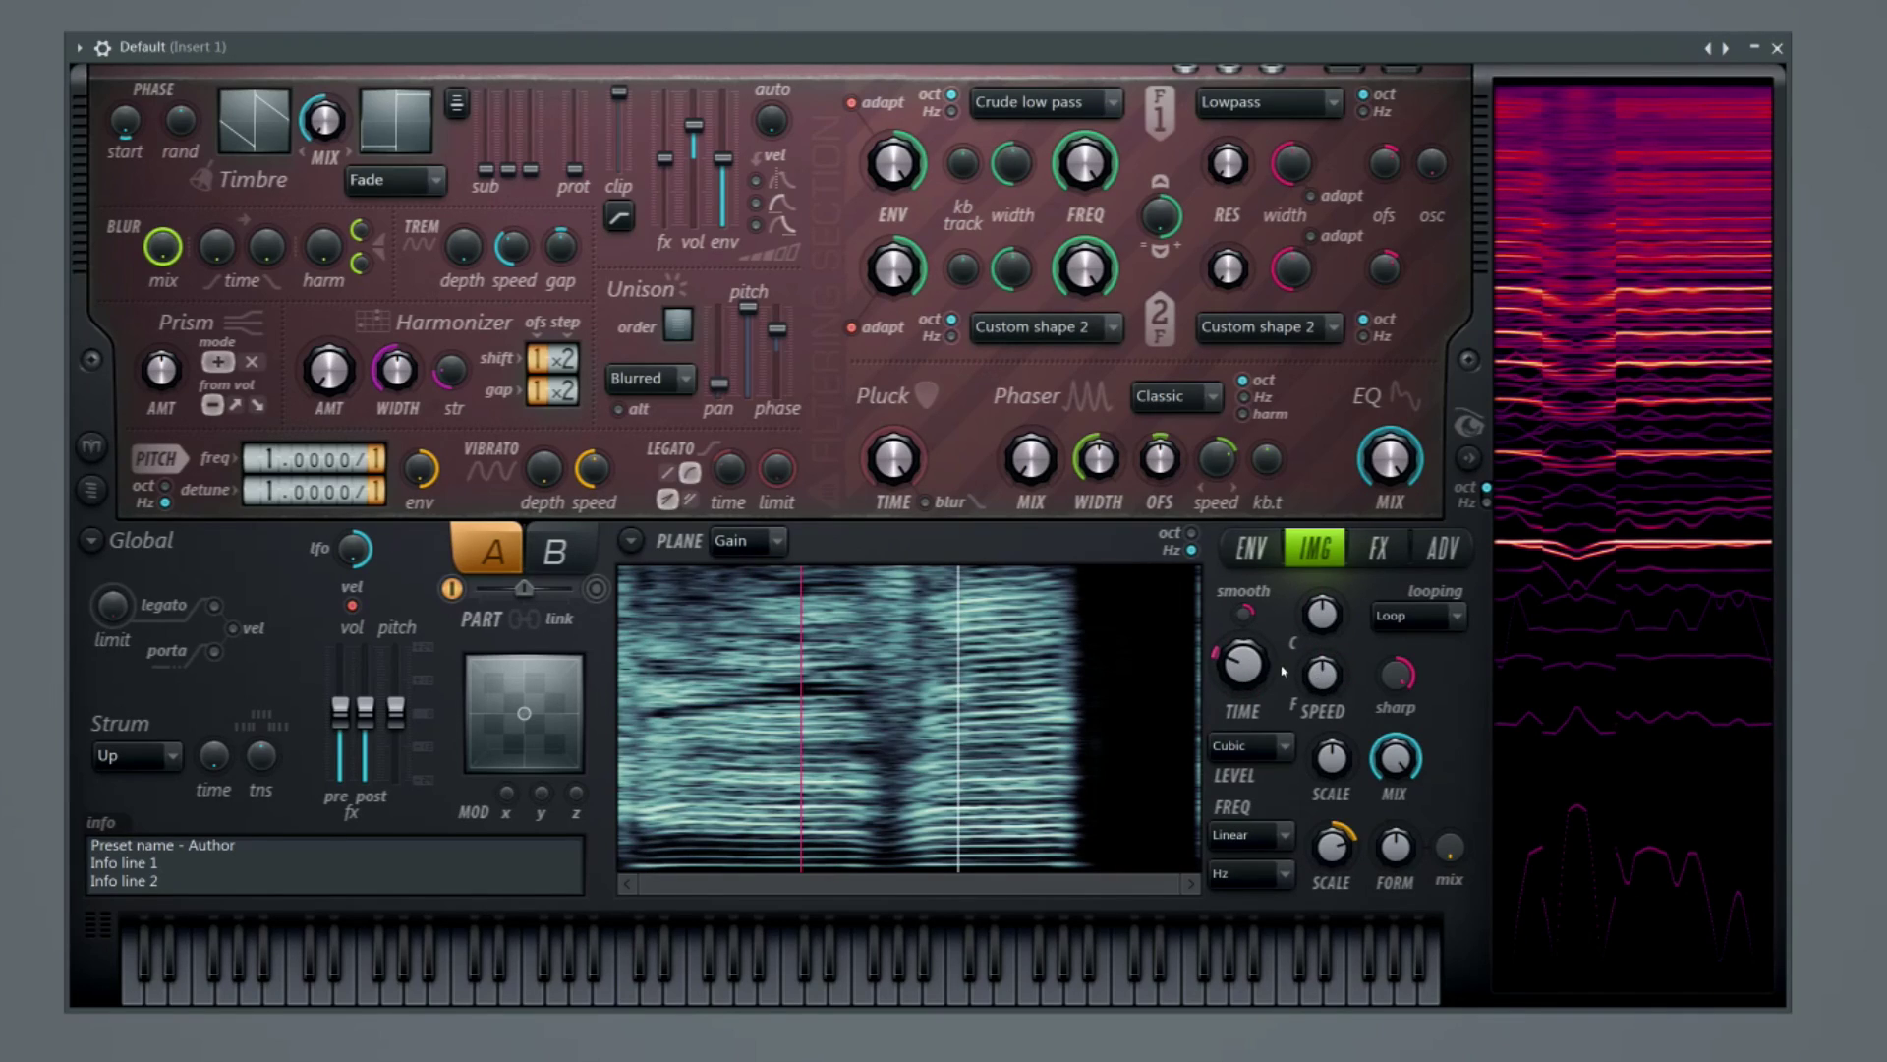
pyautogui.moveTo(1242, 664); pyautogui.dragTo(1242, 599)
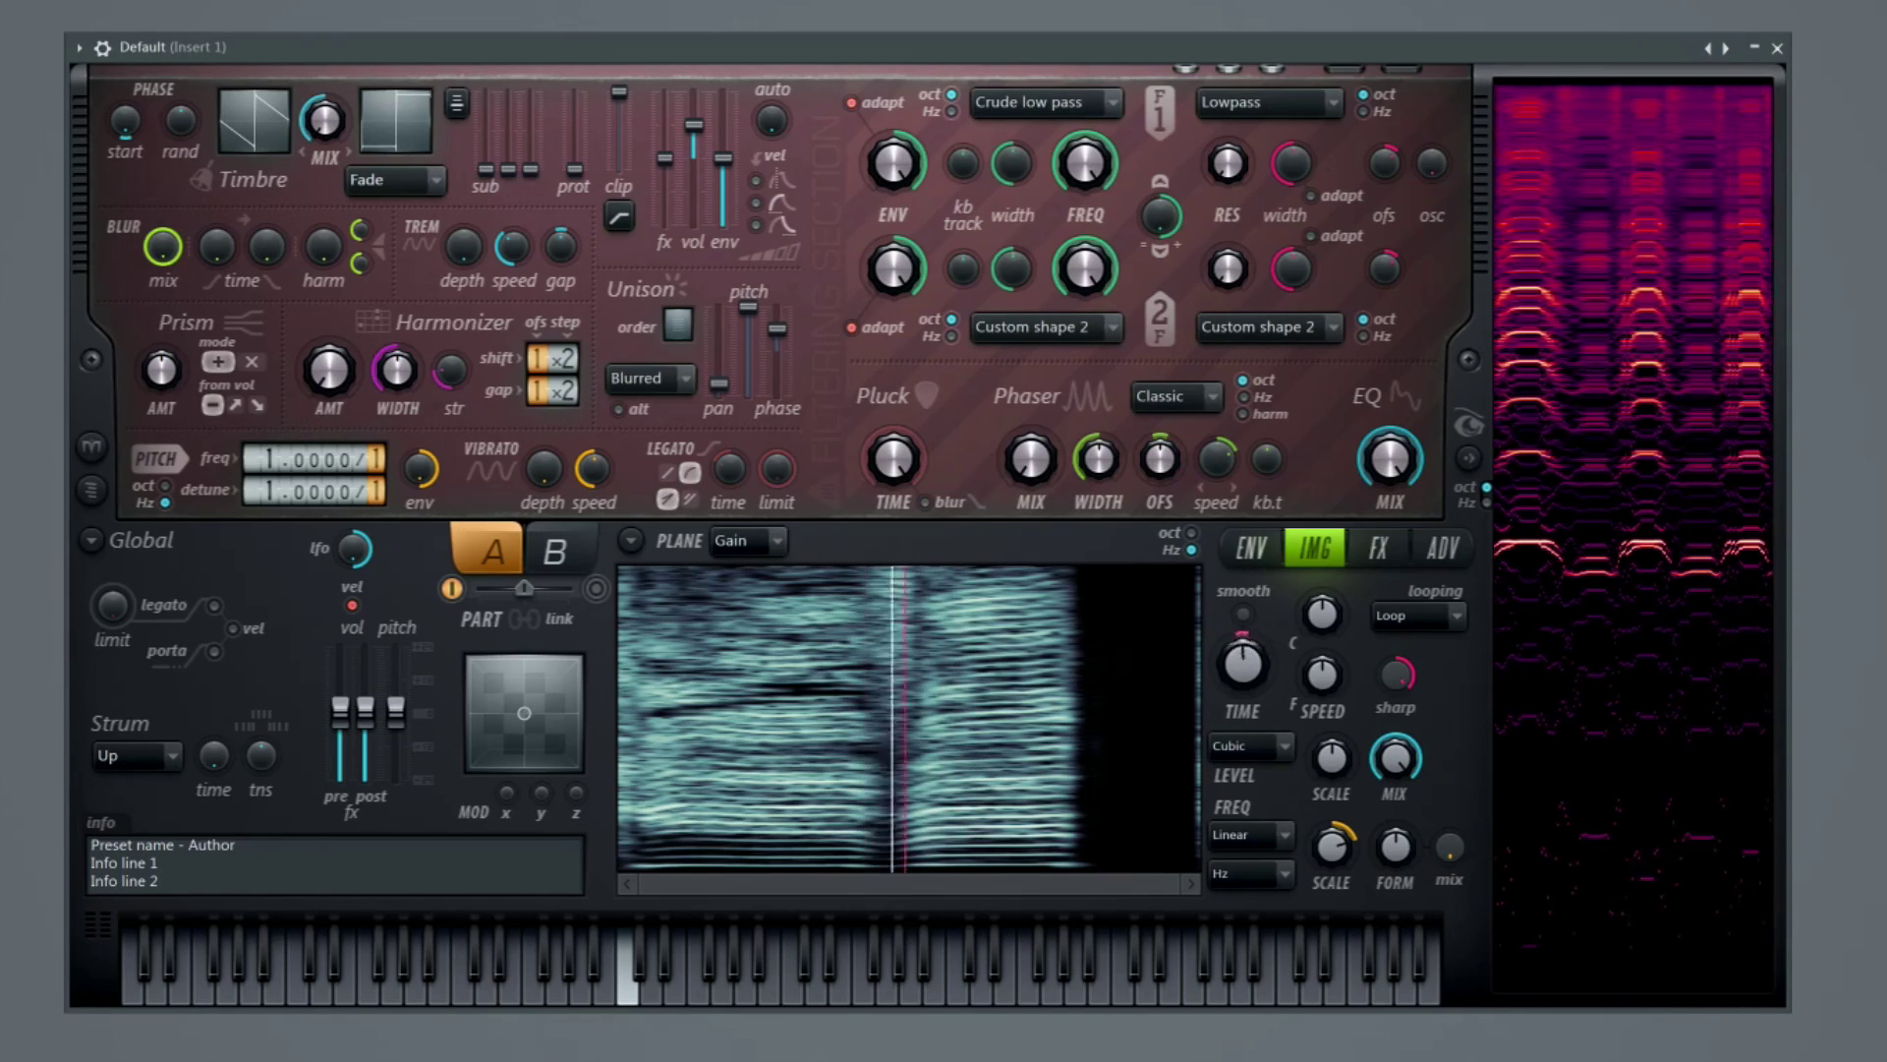
pyautogui.moveTo(1242, 664); pyautogui.dragTo(1240, 680)
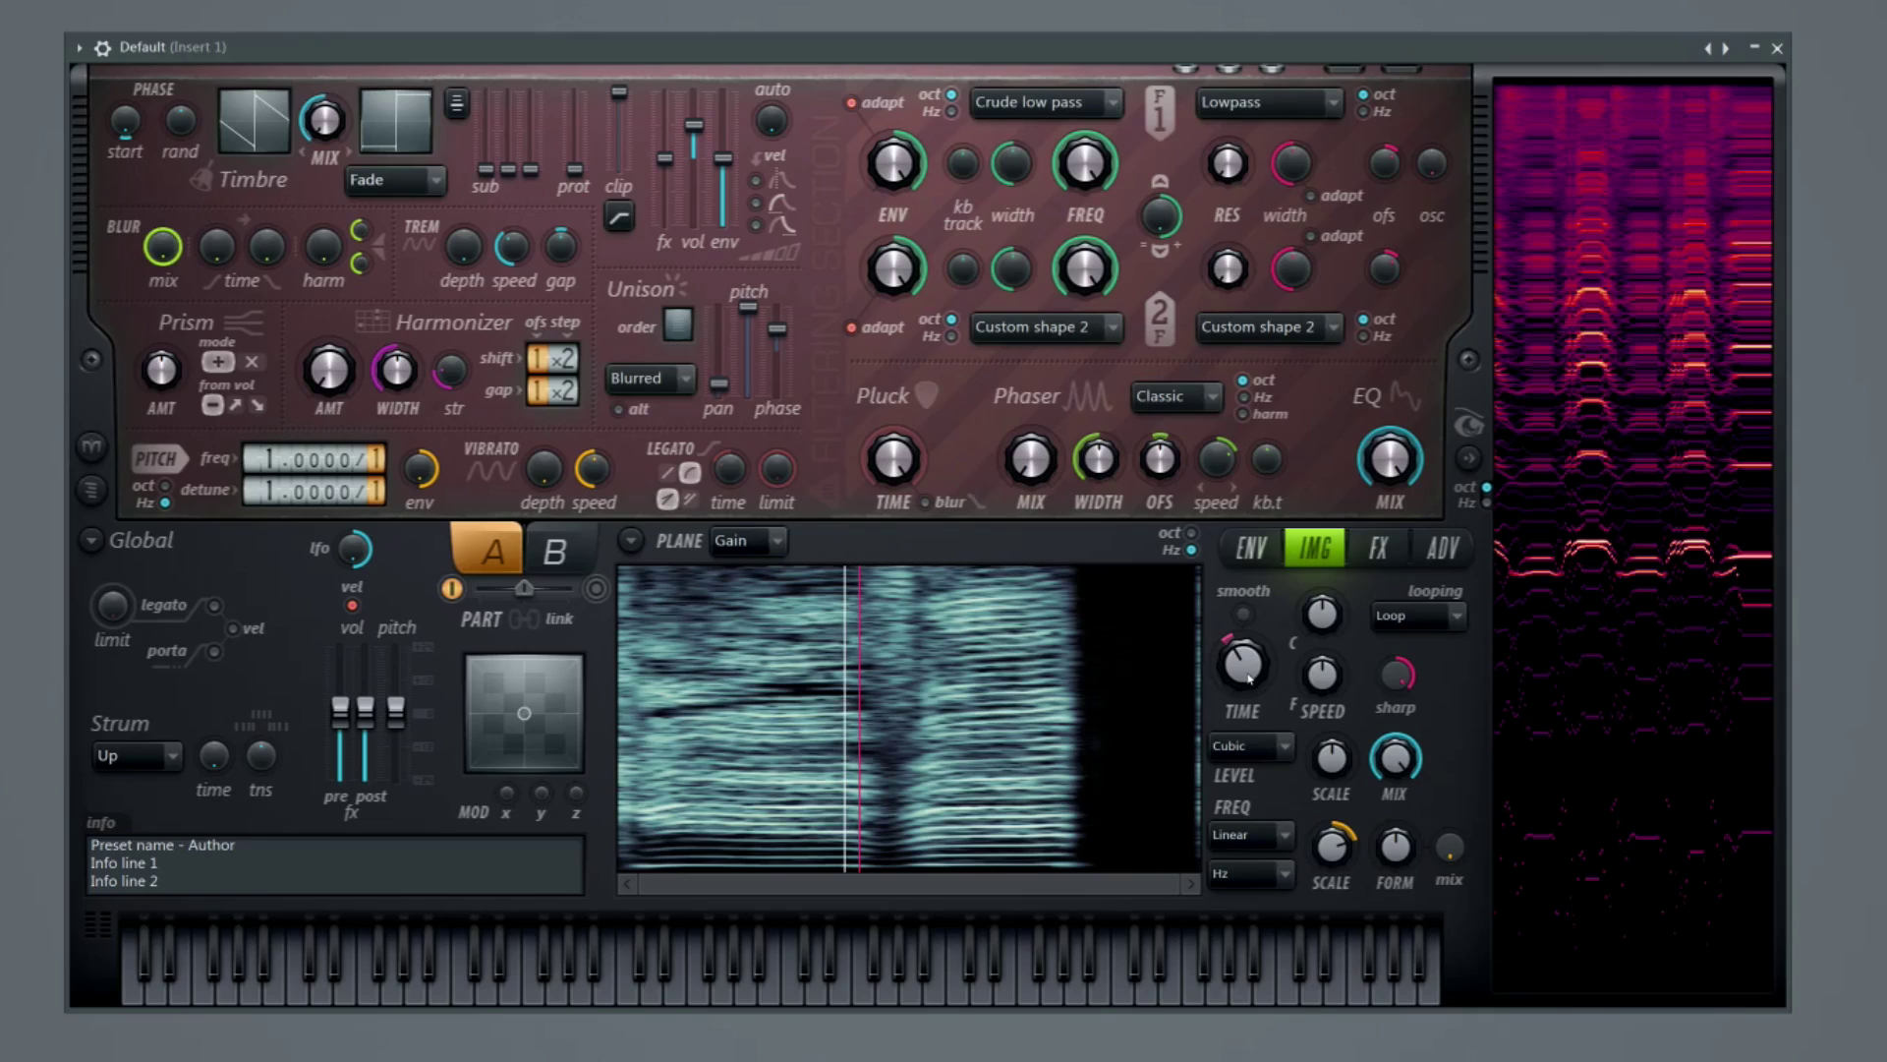
# Try the One-shot and Ping pong looping modes for the image and return to Loop.
pyautogui.click(1415, 615)
pyautogui.click(1422, 627)
pyautogui.click(1415, 615)
pyautogui.click(1420, 644)
pyautogui.click(1416, 615)
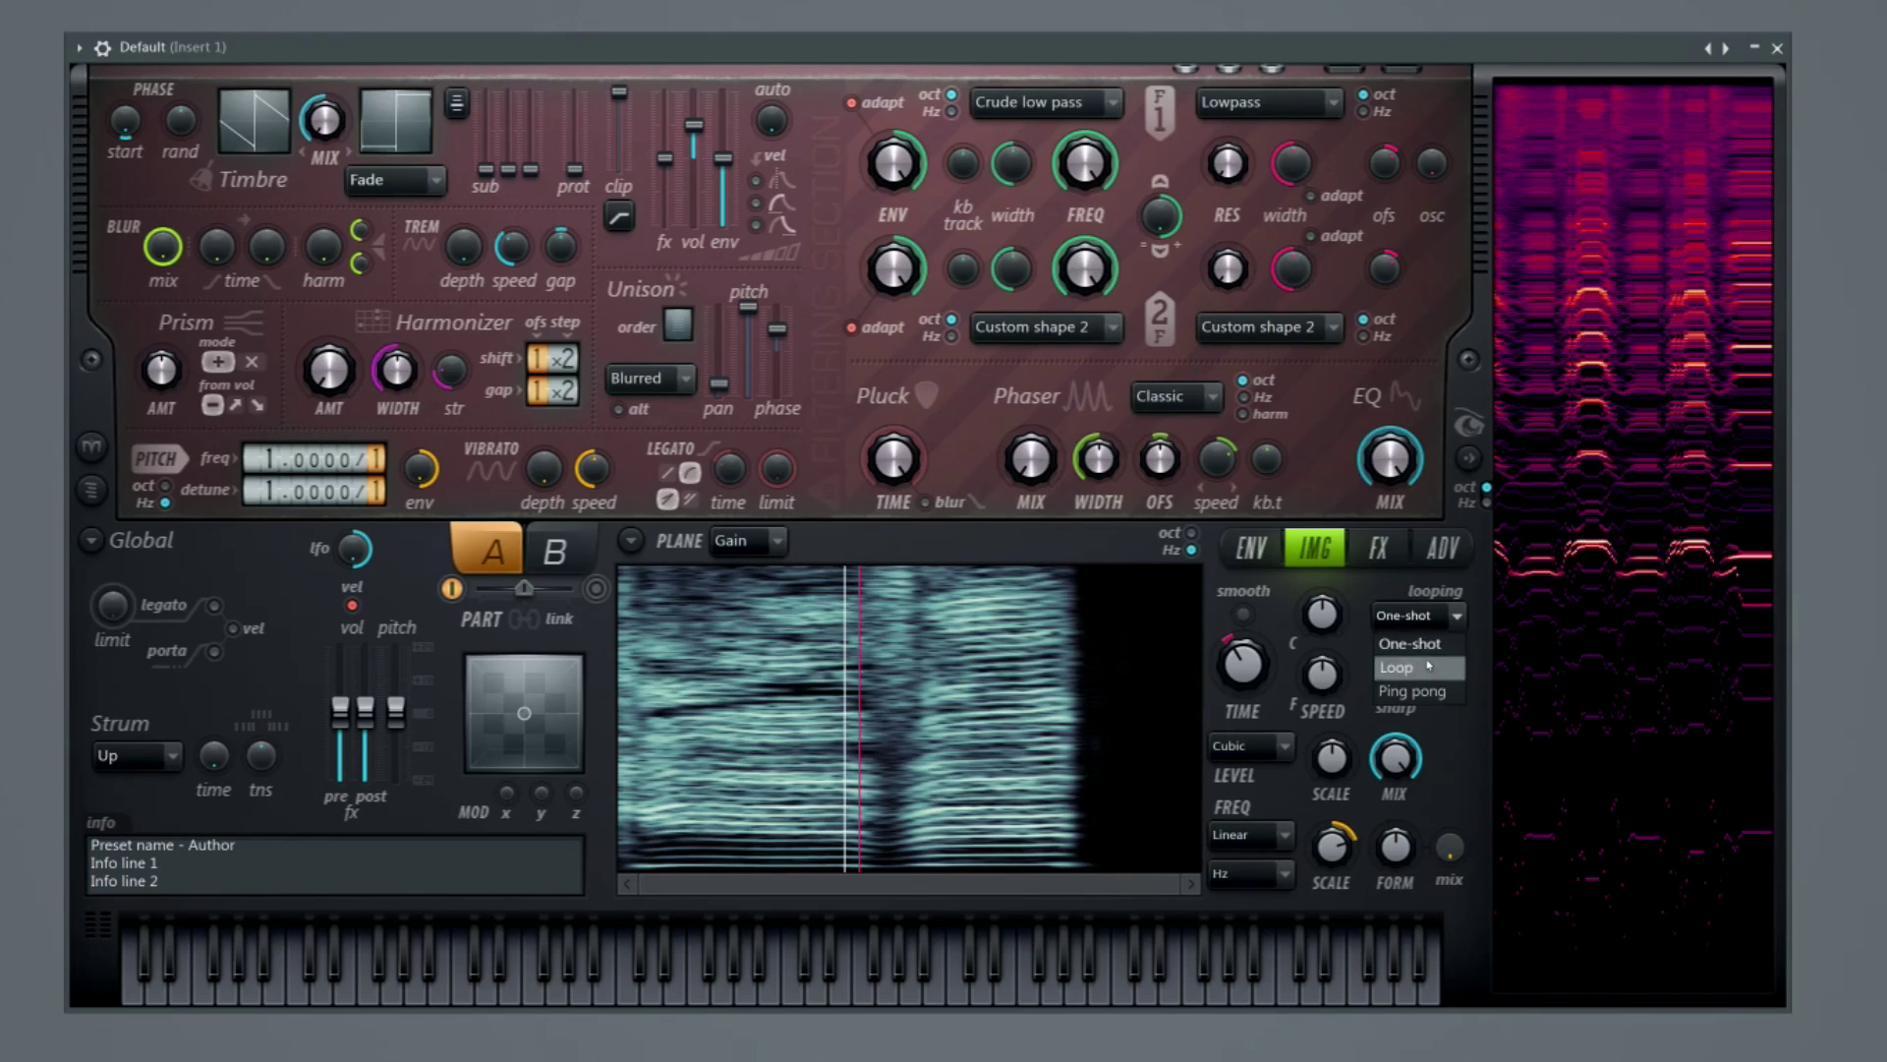
pyautogui.click(1414, 691)
pyautogui.click(1447, 612)
pyautogui.click(1449, 613)
pyautogui.click(1449, 613)
pyautogui.click(1423, 642)
pyautogui.click(1425, 618)
pyautogui.click(1417, 664)
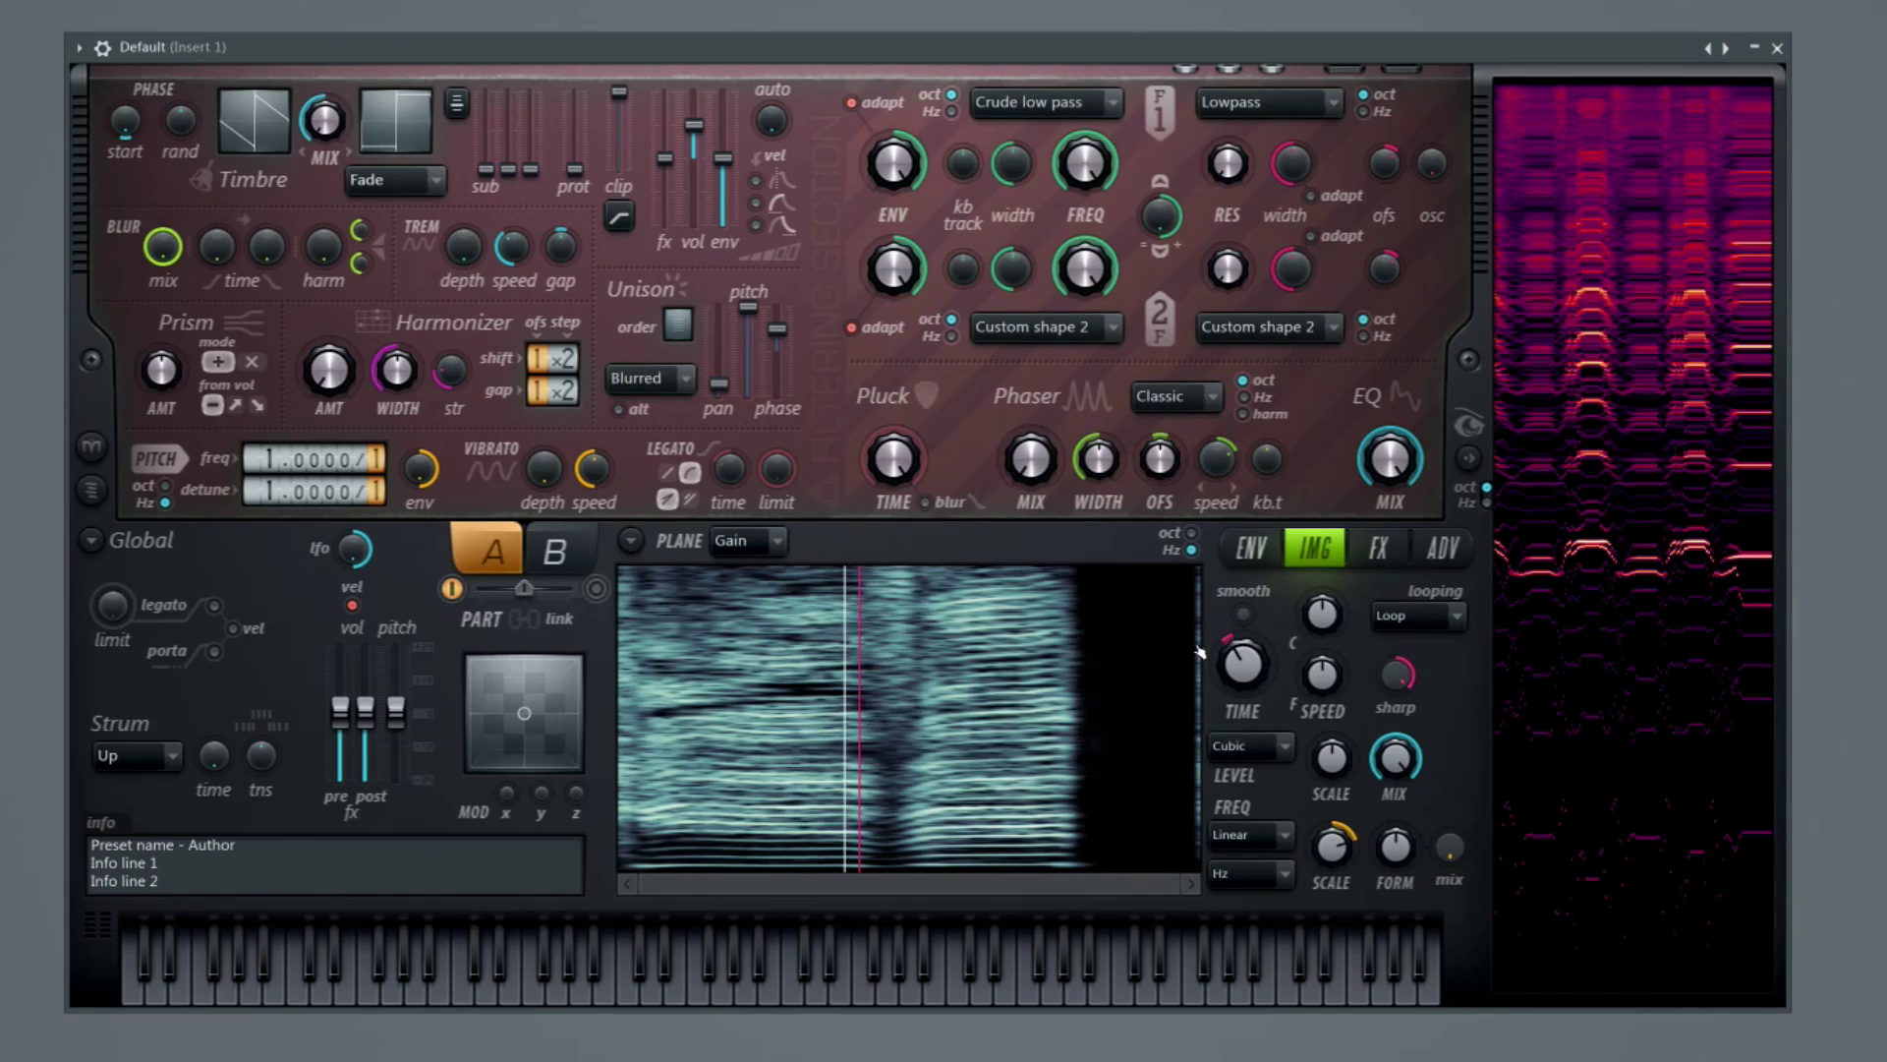
# Zoom into the end of the image and reset the image time offset to its default.
pyautogui.moveTo(637, 884); pyautogui.dragTo(1153, 887)
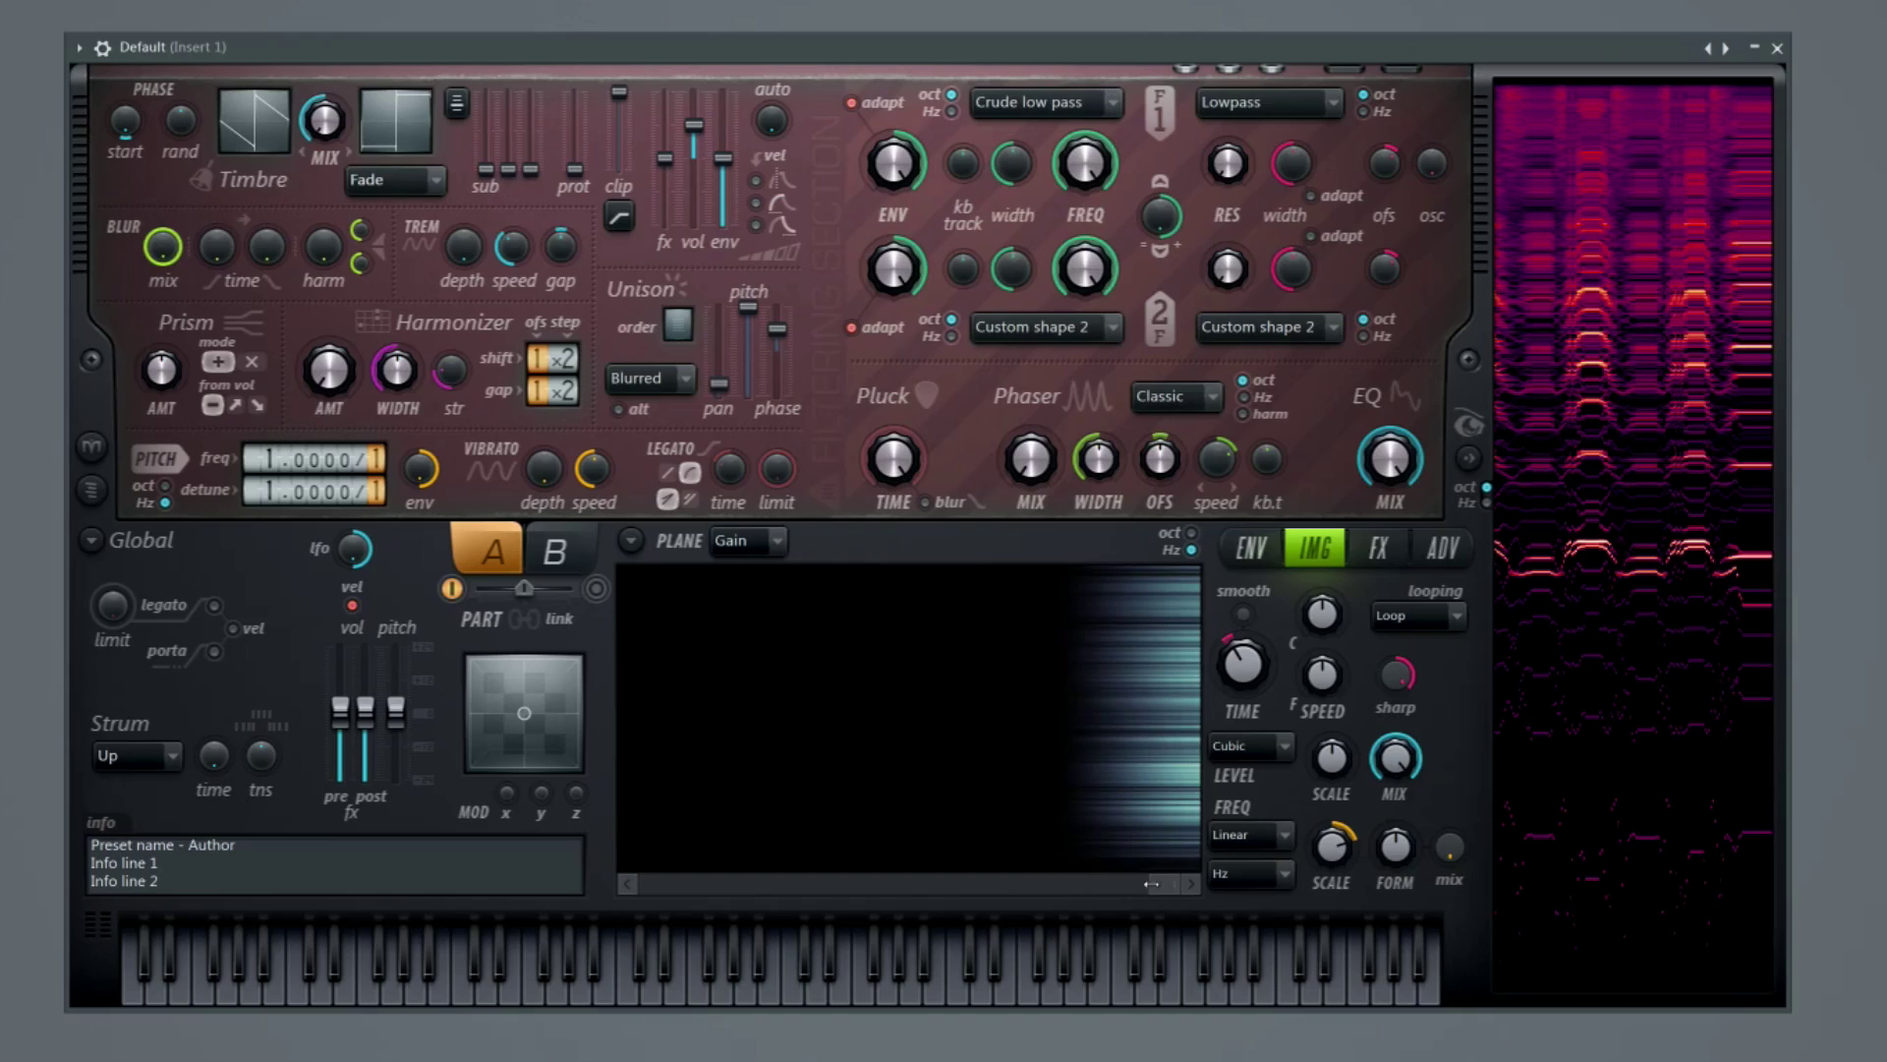
pyautogui.click(1082, 694)
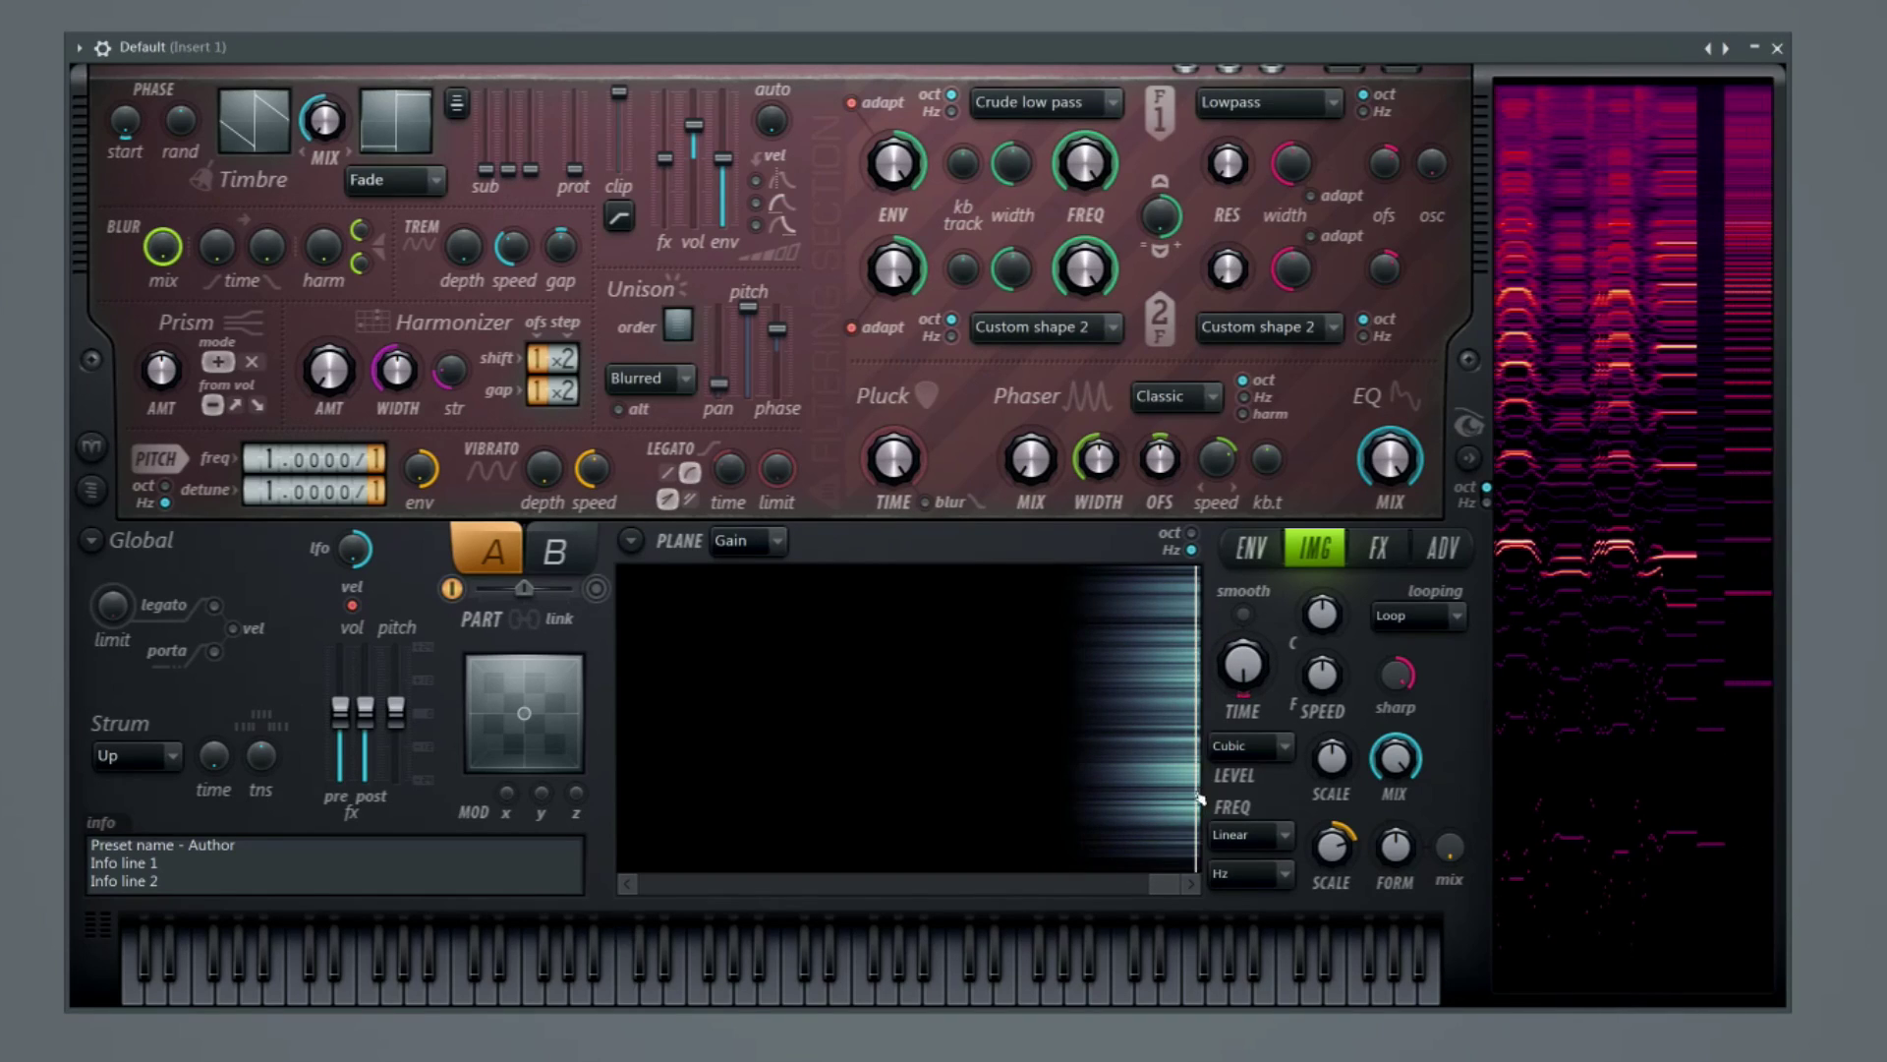
pyautogui.moveTo(1122, 885); pyautogui.dragTo(1184, 887)
pyautogui.moveTo(644, 888); pyautogui.dragTo(1228, 890)
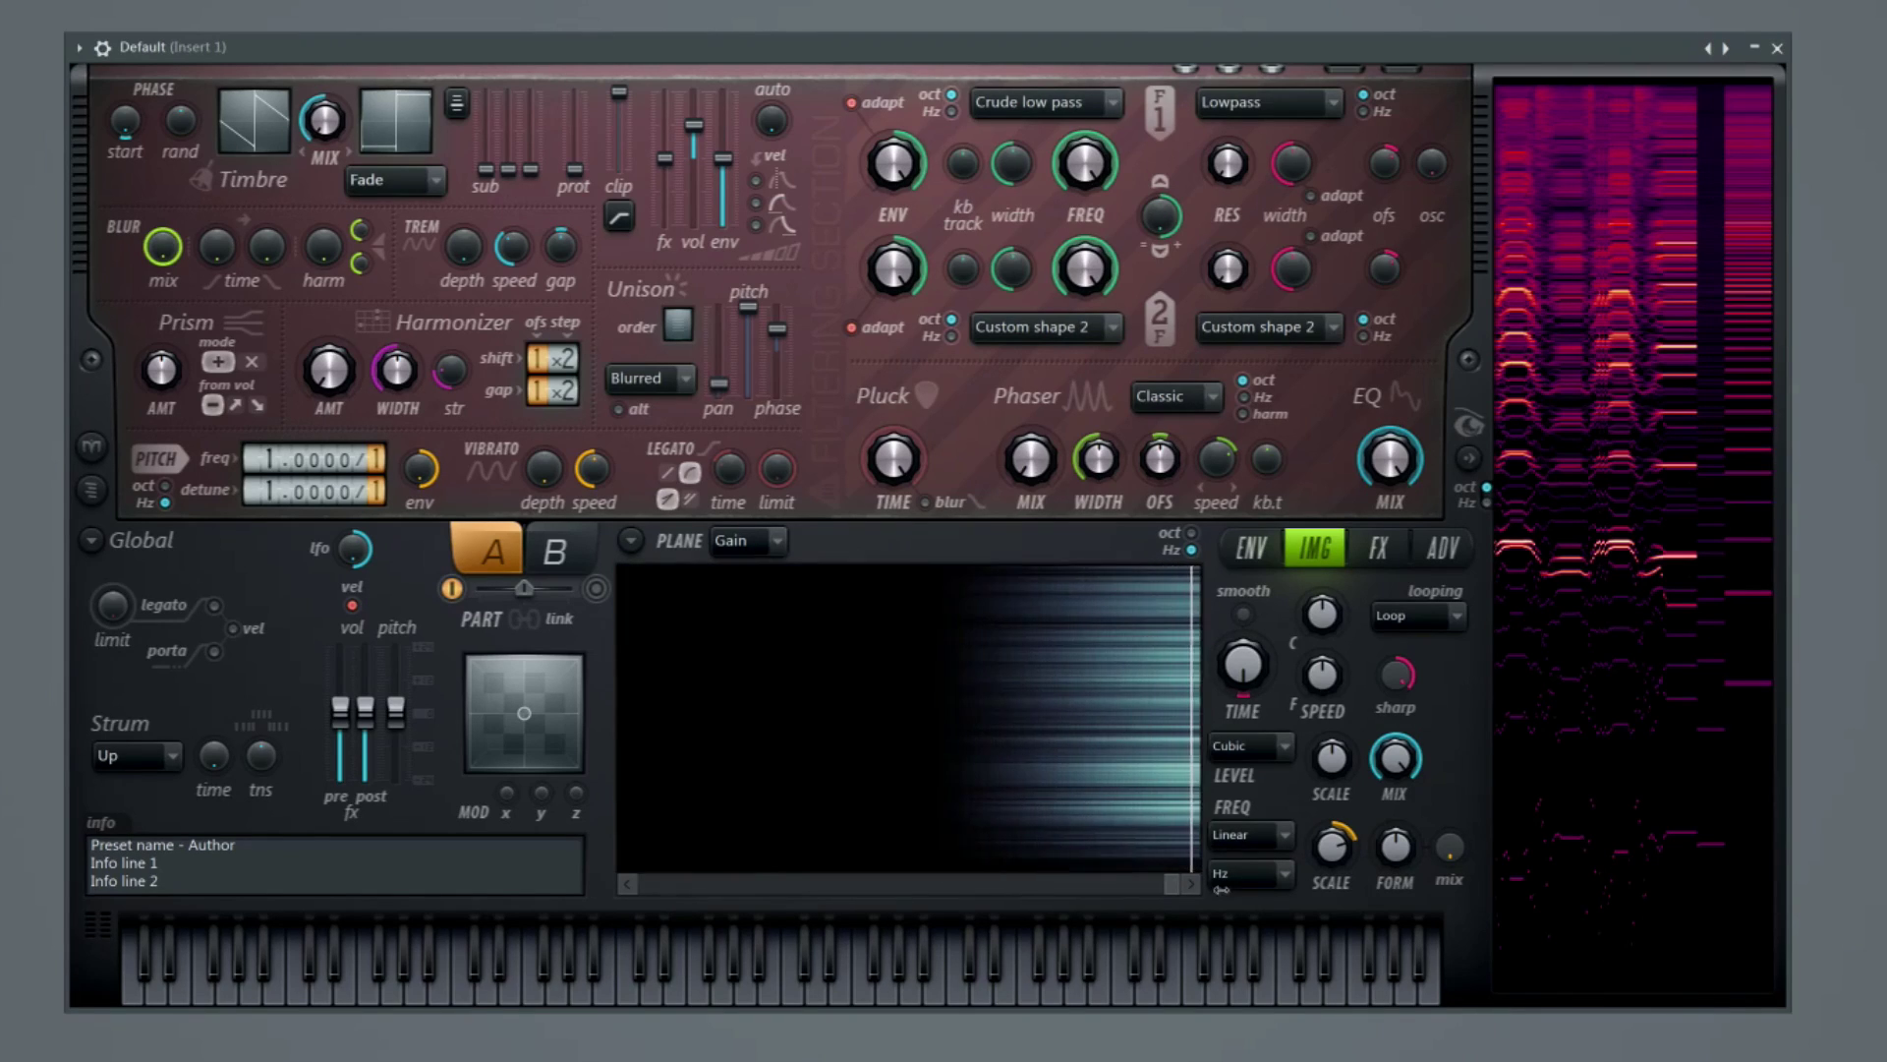
# Try the Ping pong looping mode at the image's end, return to Loop and show the whole image.
pyautogui.click(1457, 616)
pyautogui.click(1430, 691)
pyautogui.click(1456, 616)
pyautogui.click(1405, 657)
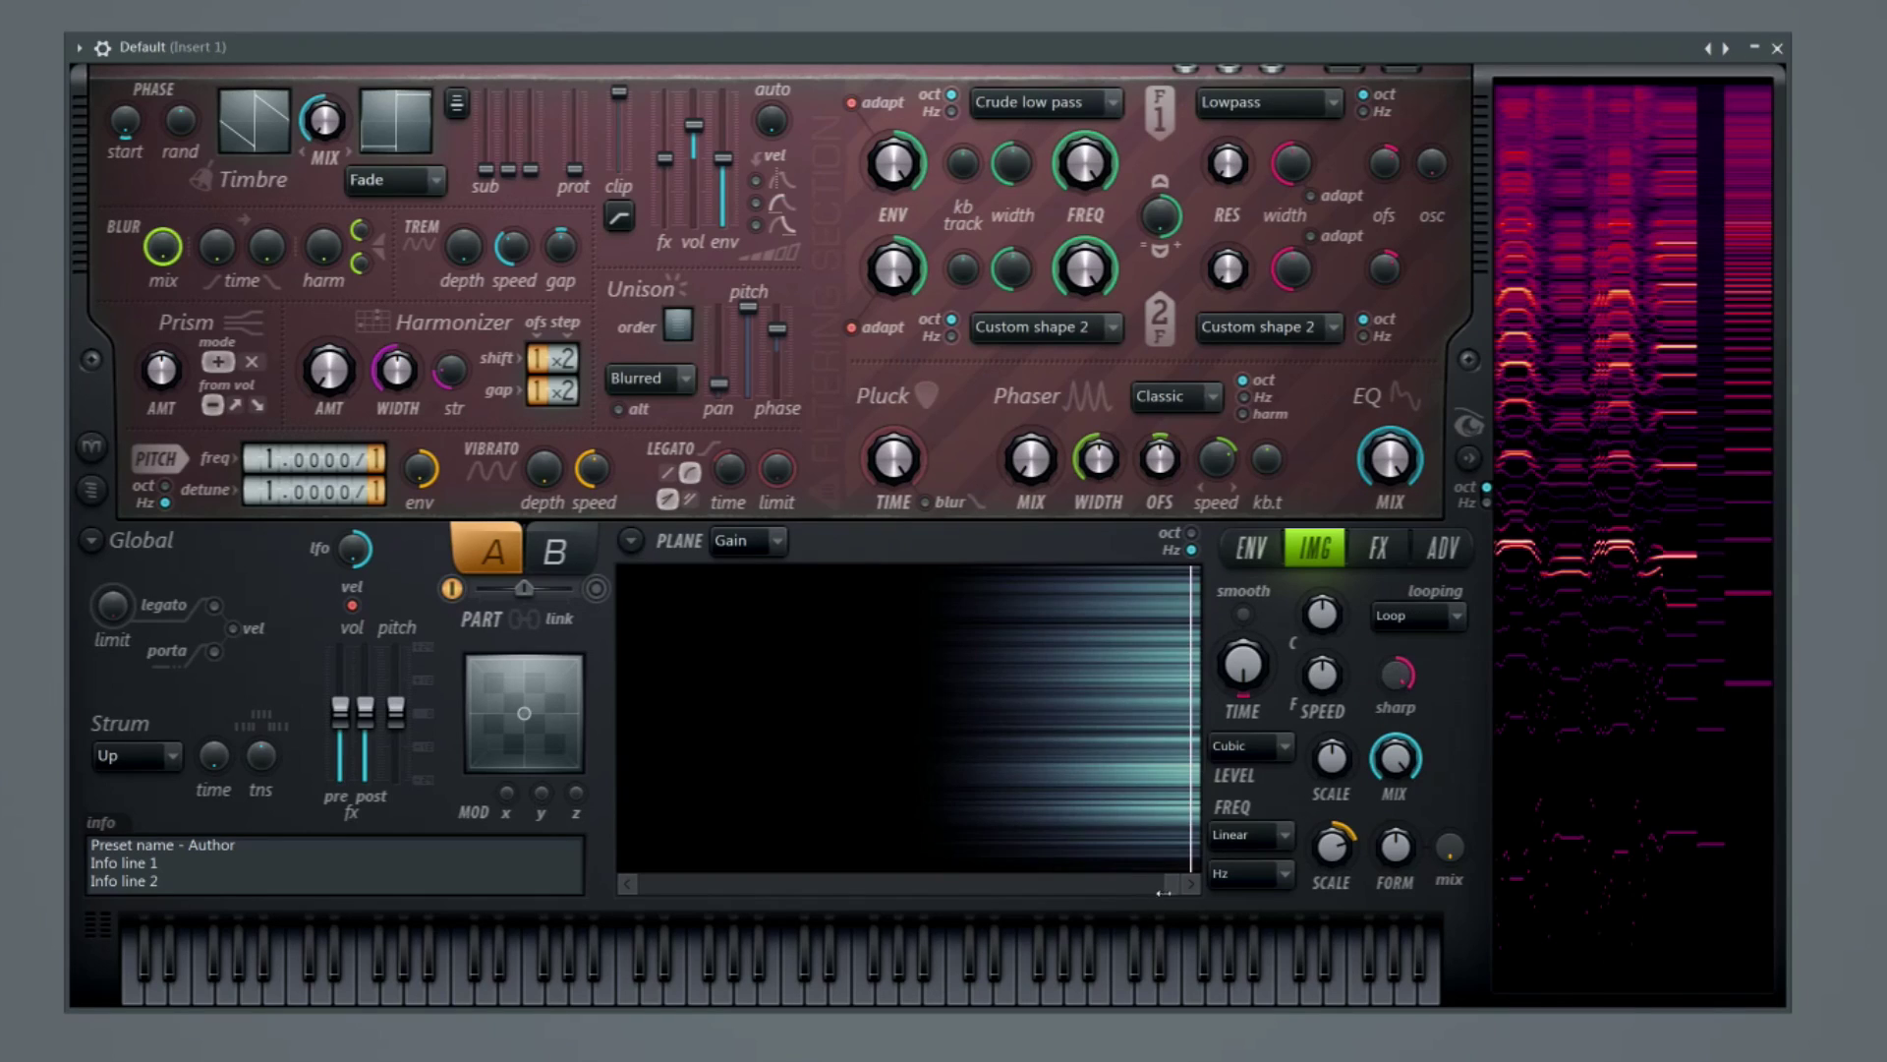
pyautogui.moveTo(1160, 892); pyautogui.dragTo(634, 890)
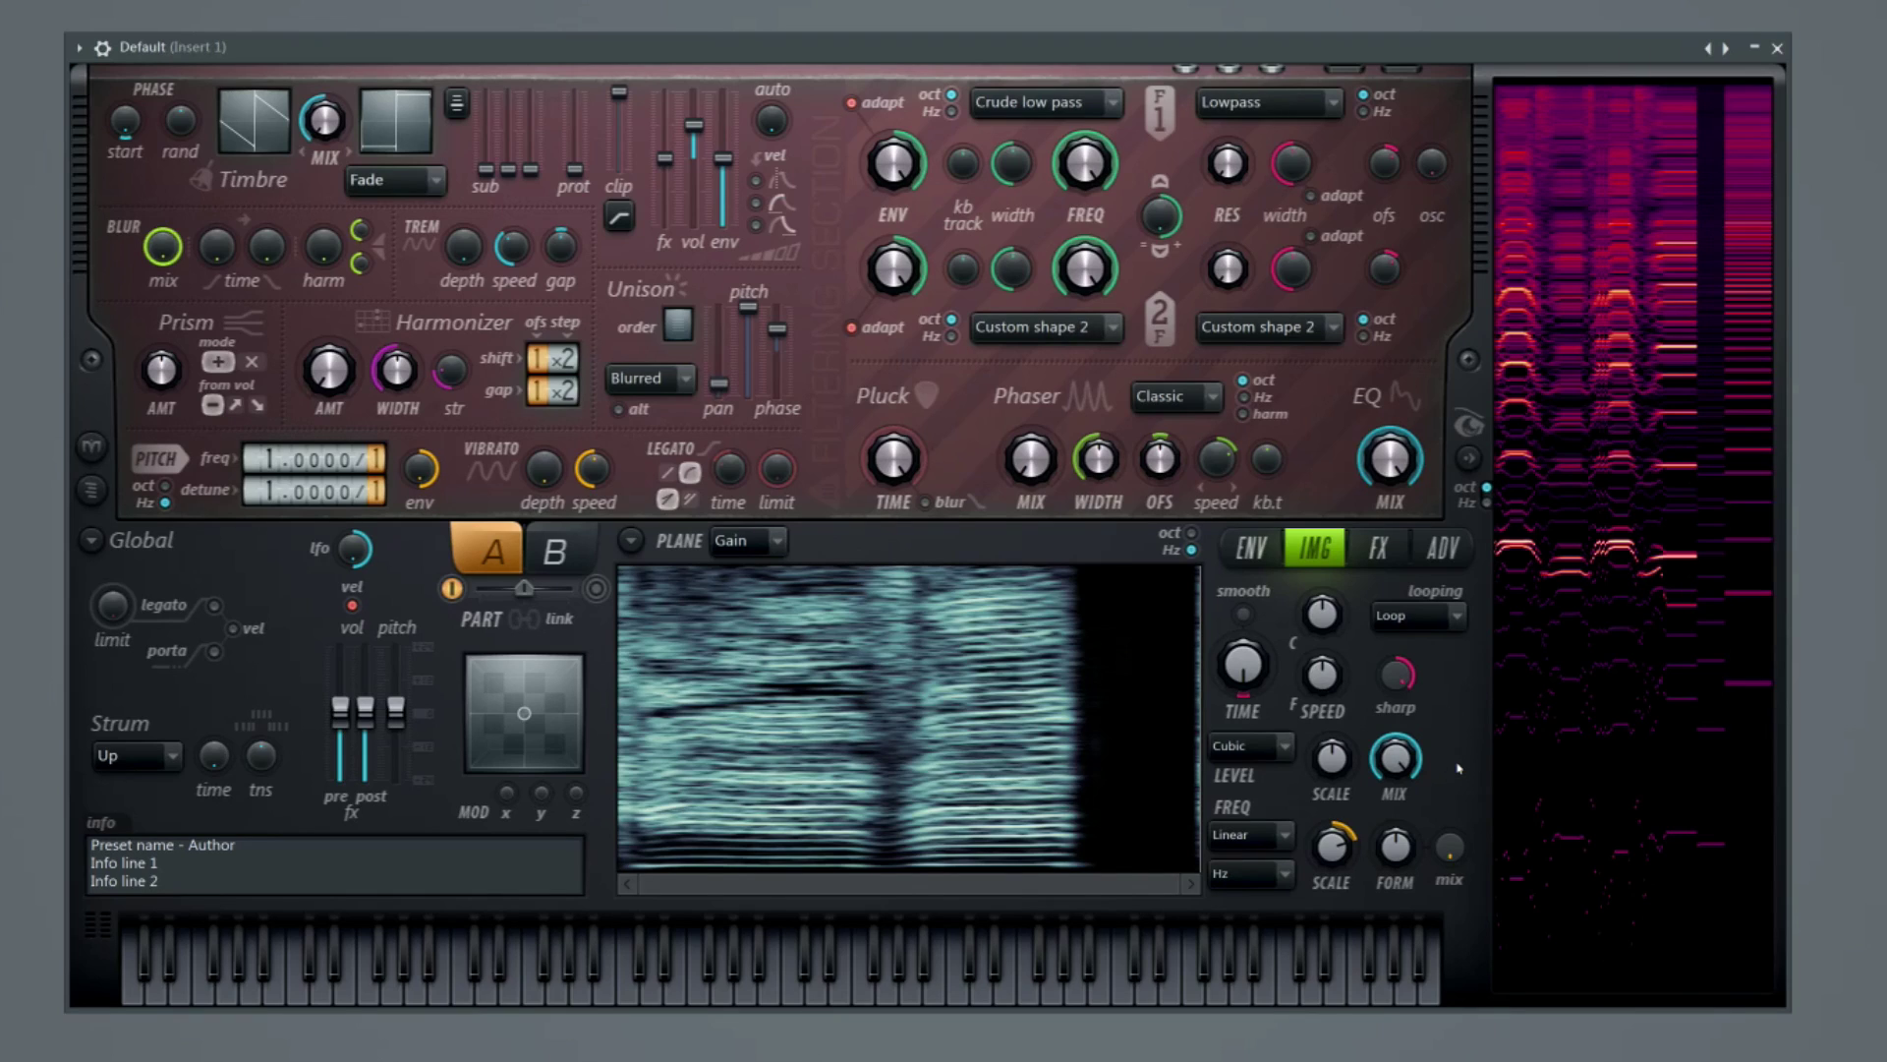
# View the image in the All and Freq planes and return to the Gain plane.
pyautogui.click(763, 543)
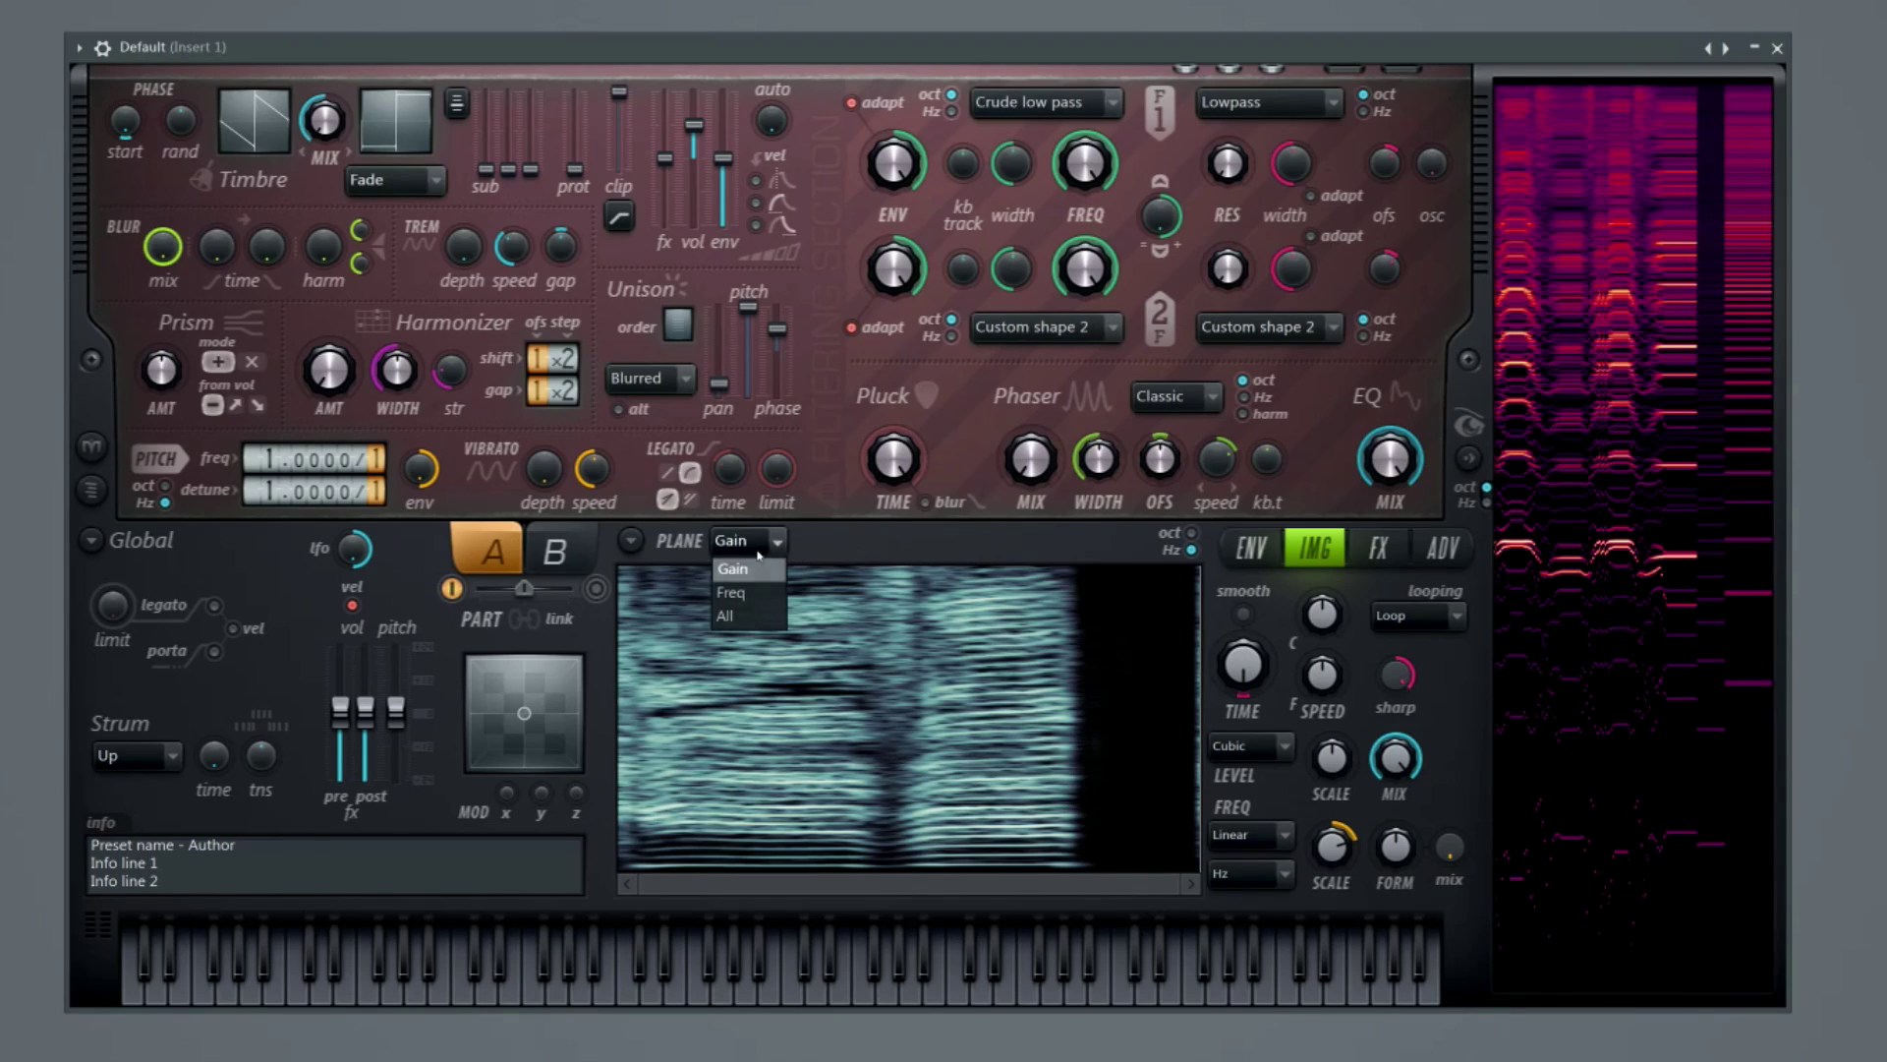
pyautogui.click(762, 567)
pyautogui.click(764, 553)
pyautogui.click(762, 568)
pyautogui.click(761, 553)
pyautogui.click(755, 617)
pyautogui.click(763, 544)
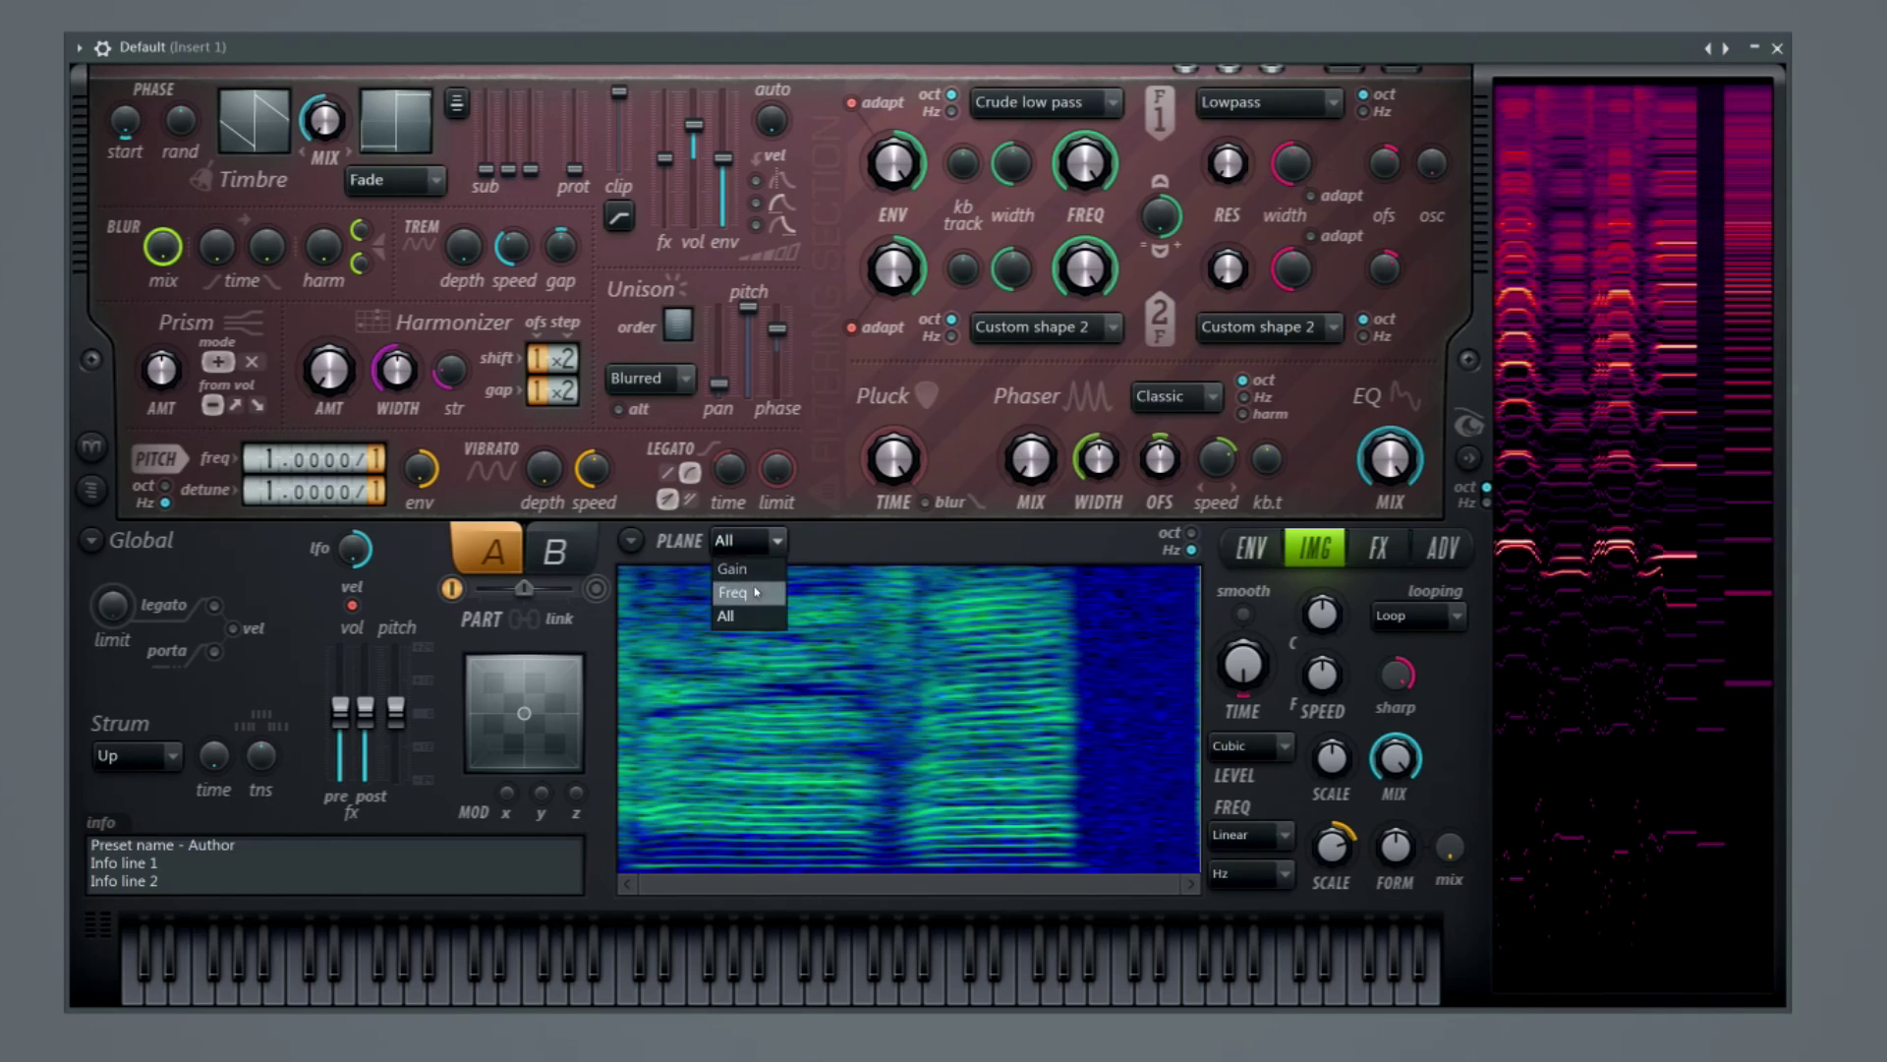
pyautogui.click(756, 592)
pyautogui.click(762, 543)
pyautogui.click(737, 568)
# Compare the image's octave and Hz displays, ending on Hz, and look over the available image tools and audio analysis commands.
pyautogui.click(1190, 534)
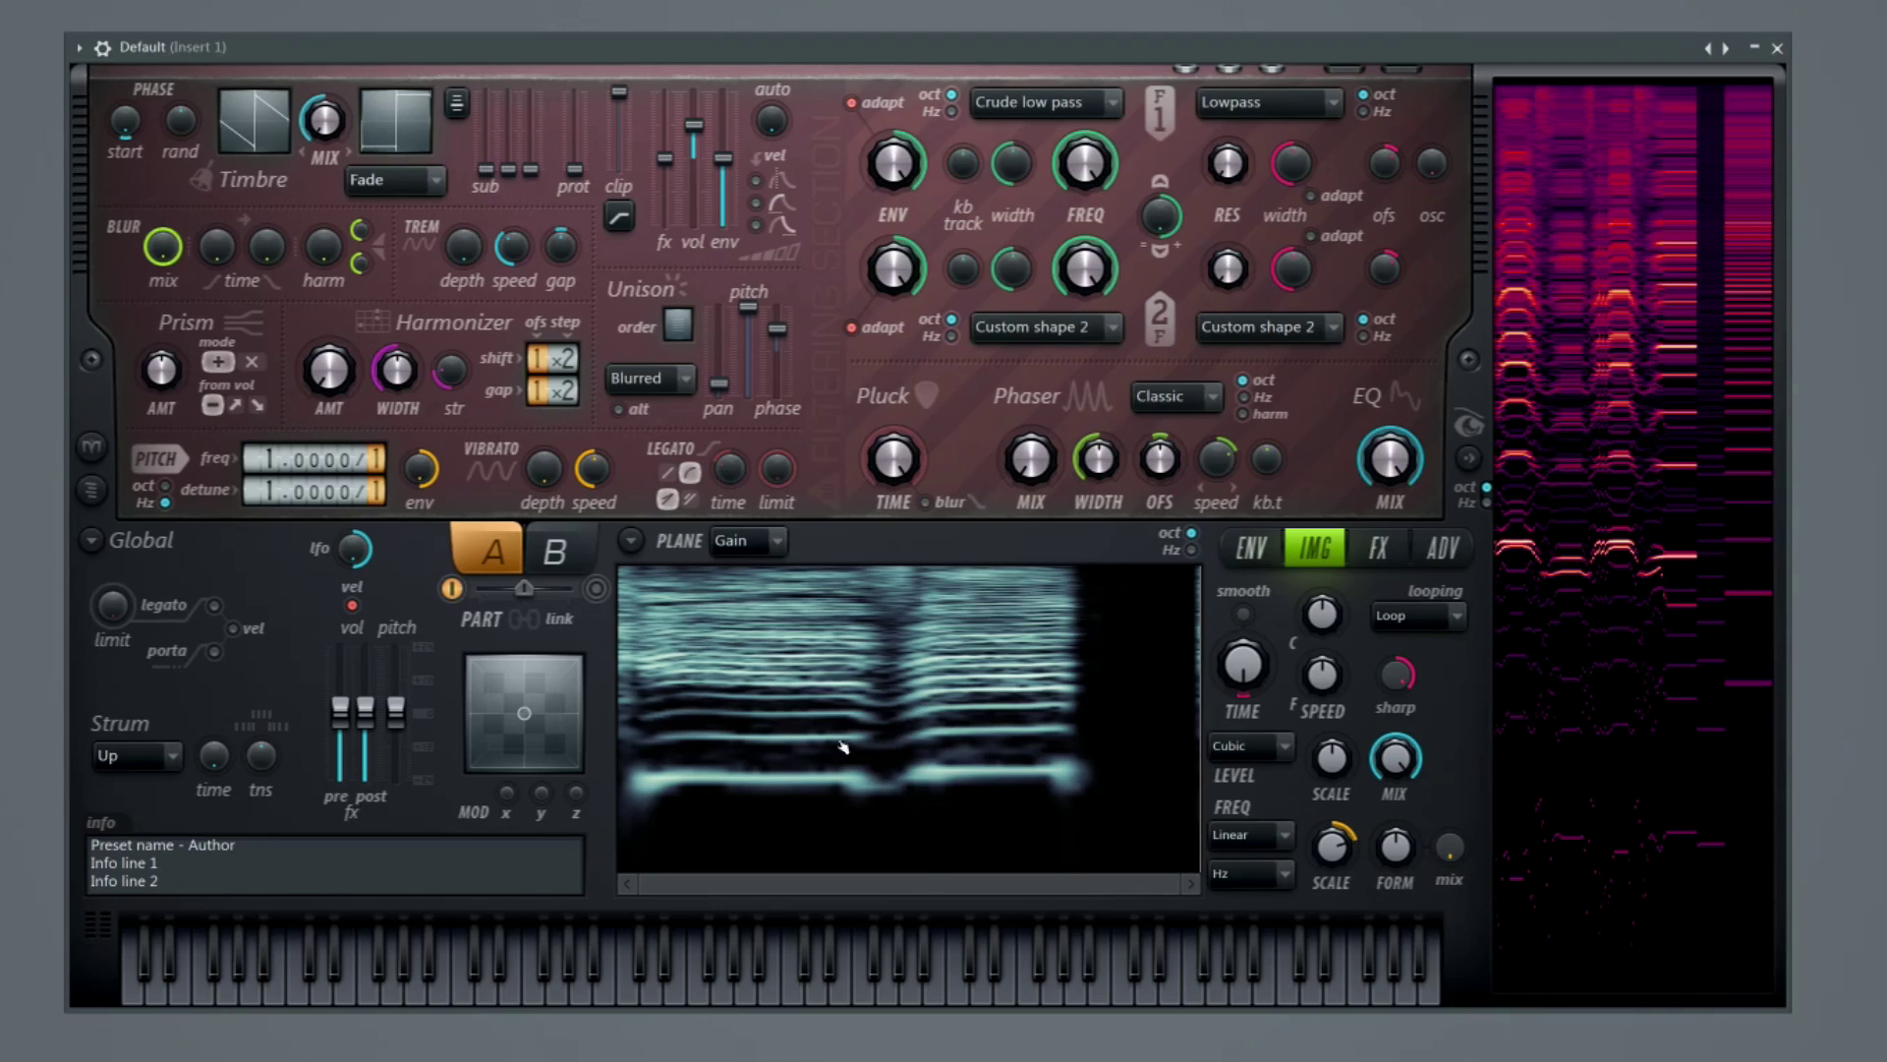
pyautogui.click(1193, 550)
pyautogui.click(1191, 533)
pyautogui.click(1192, 550)
pyautogui.click(1190, 534)
pyautogui.click(1193, 551)
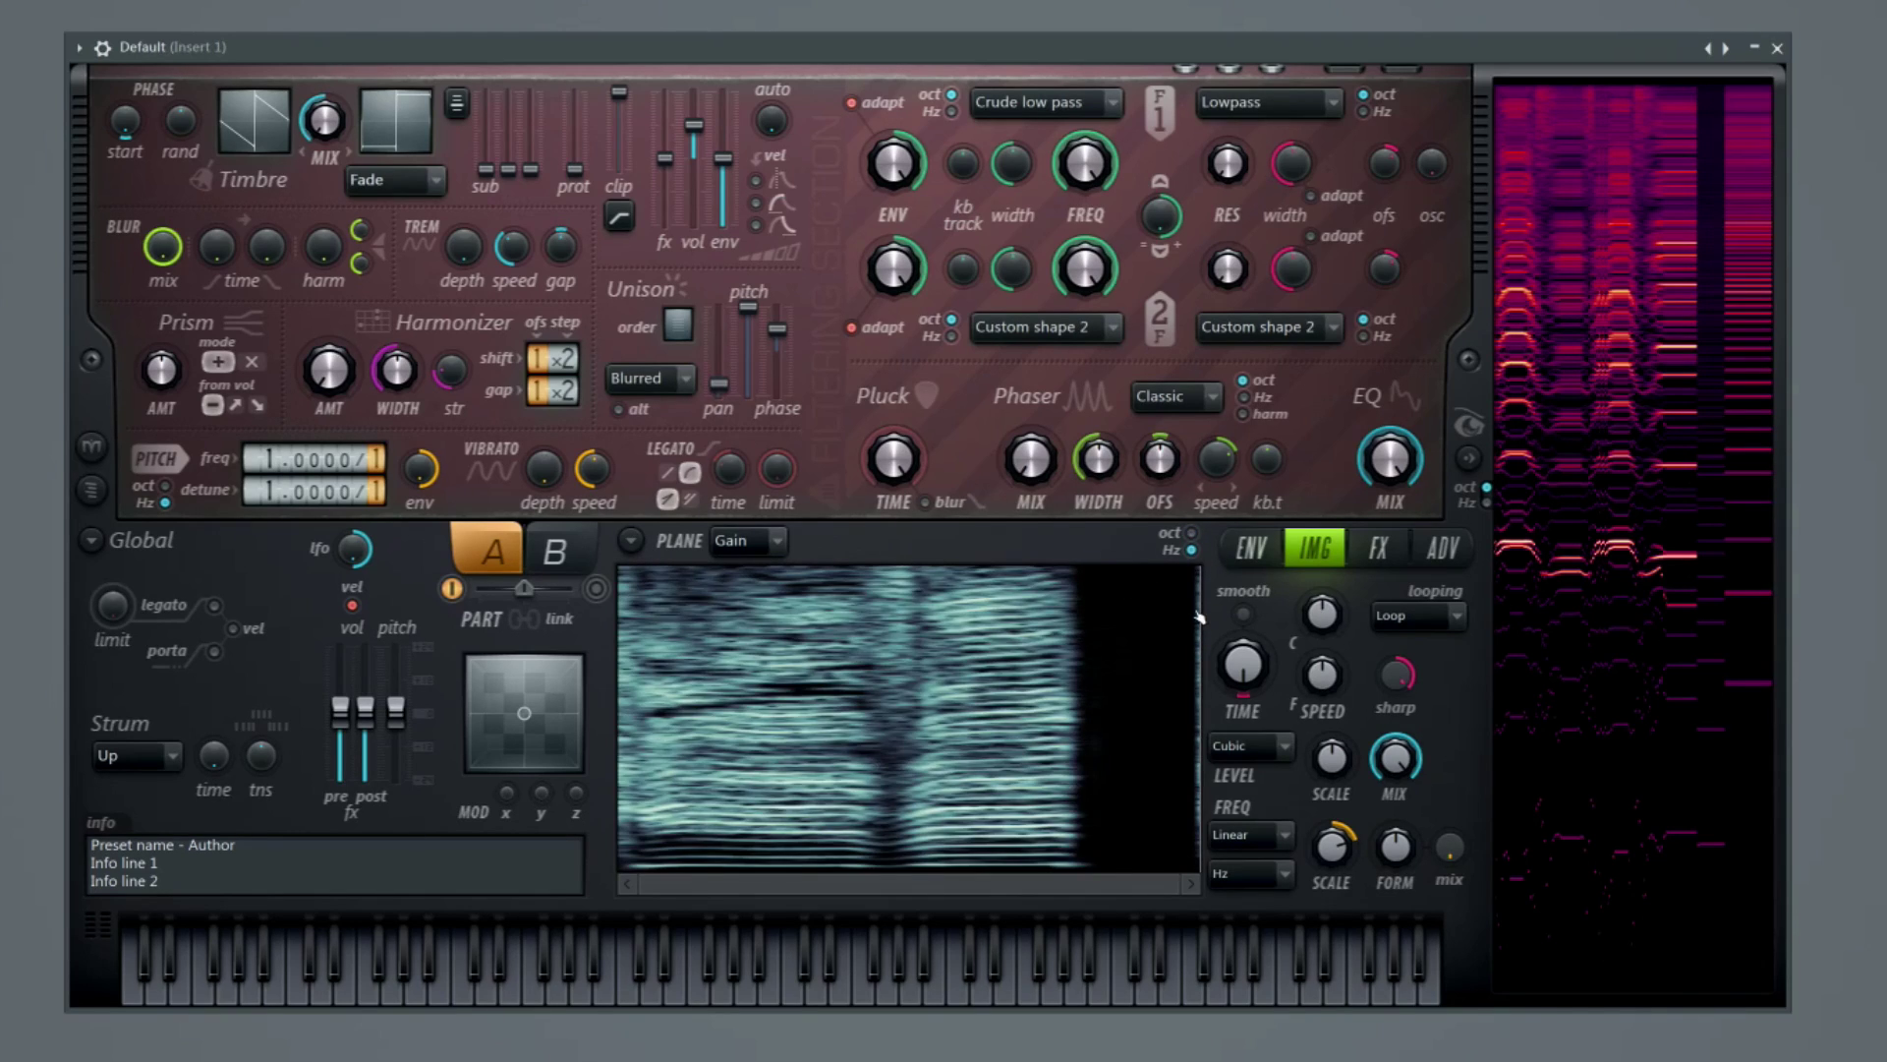
pyautogui.click(632, 541)
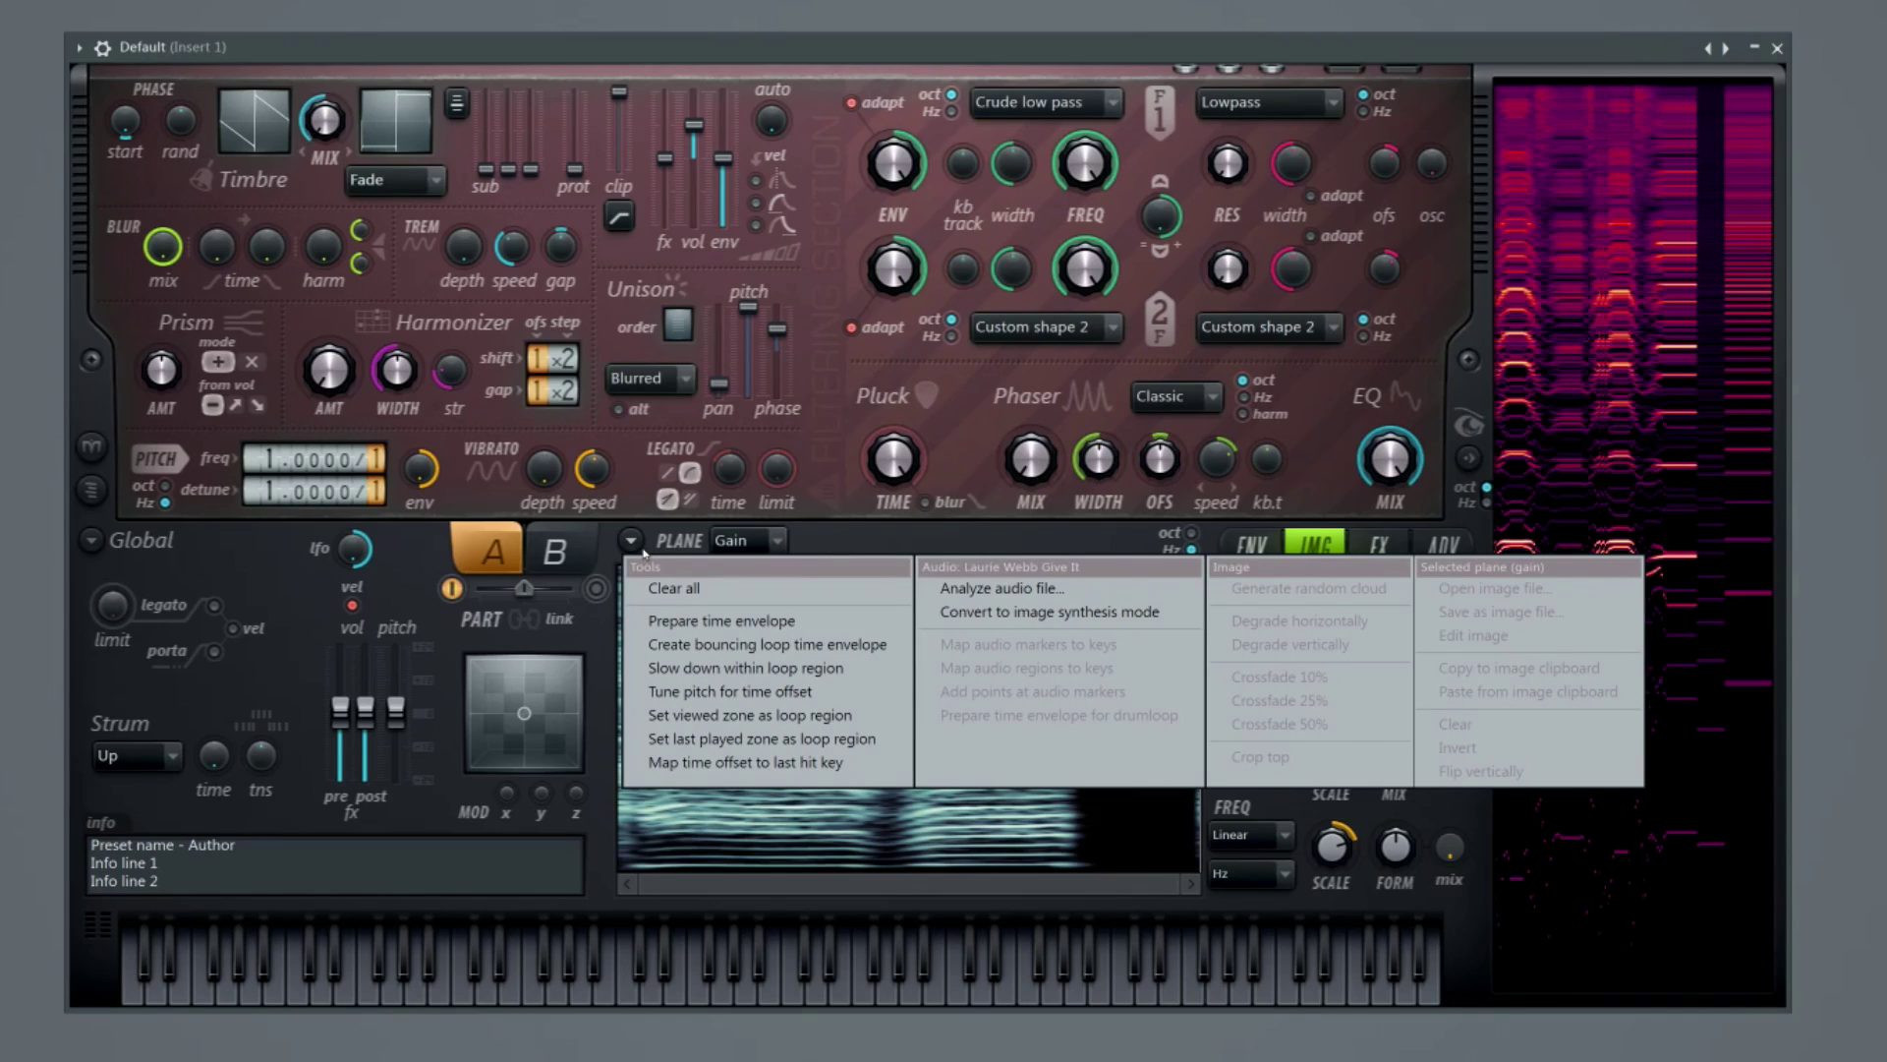
pyautogui.click(829, 533)
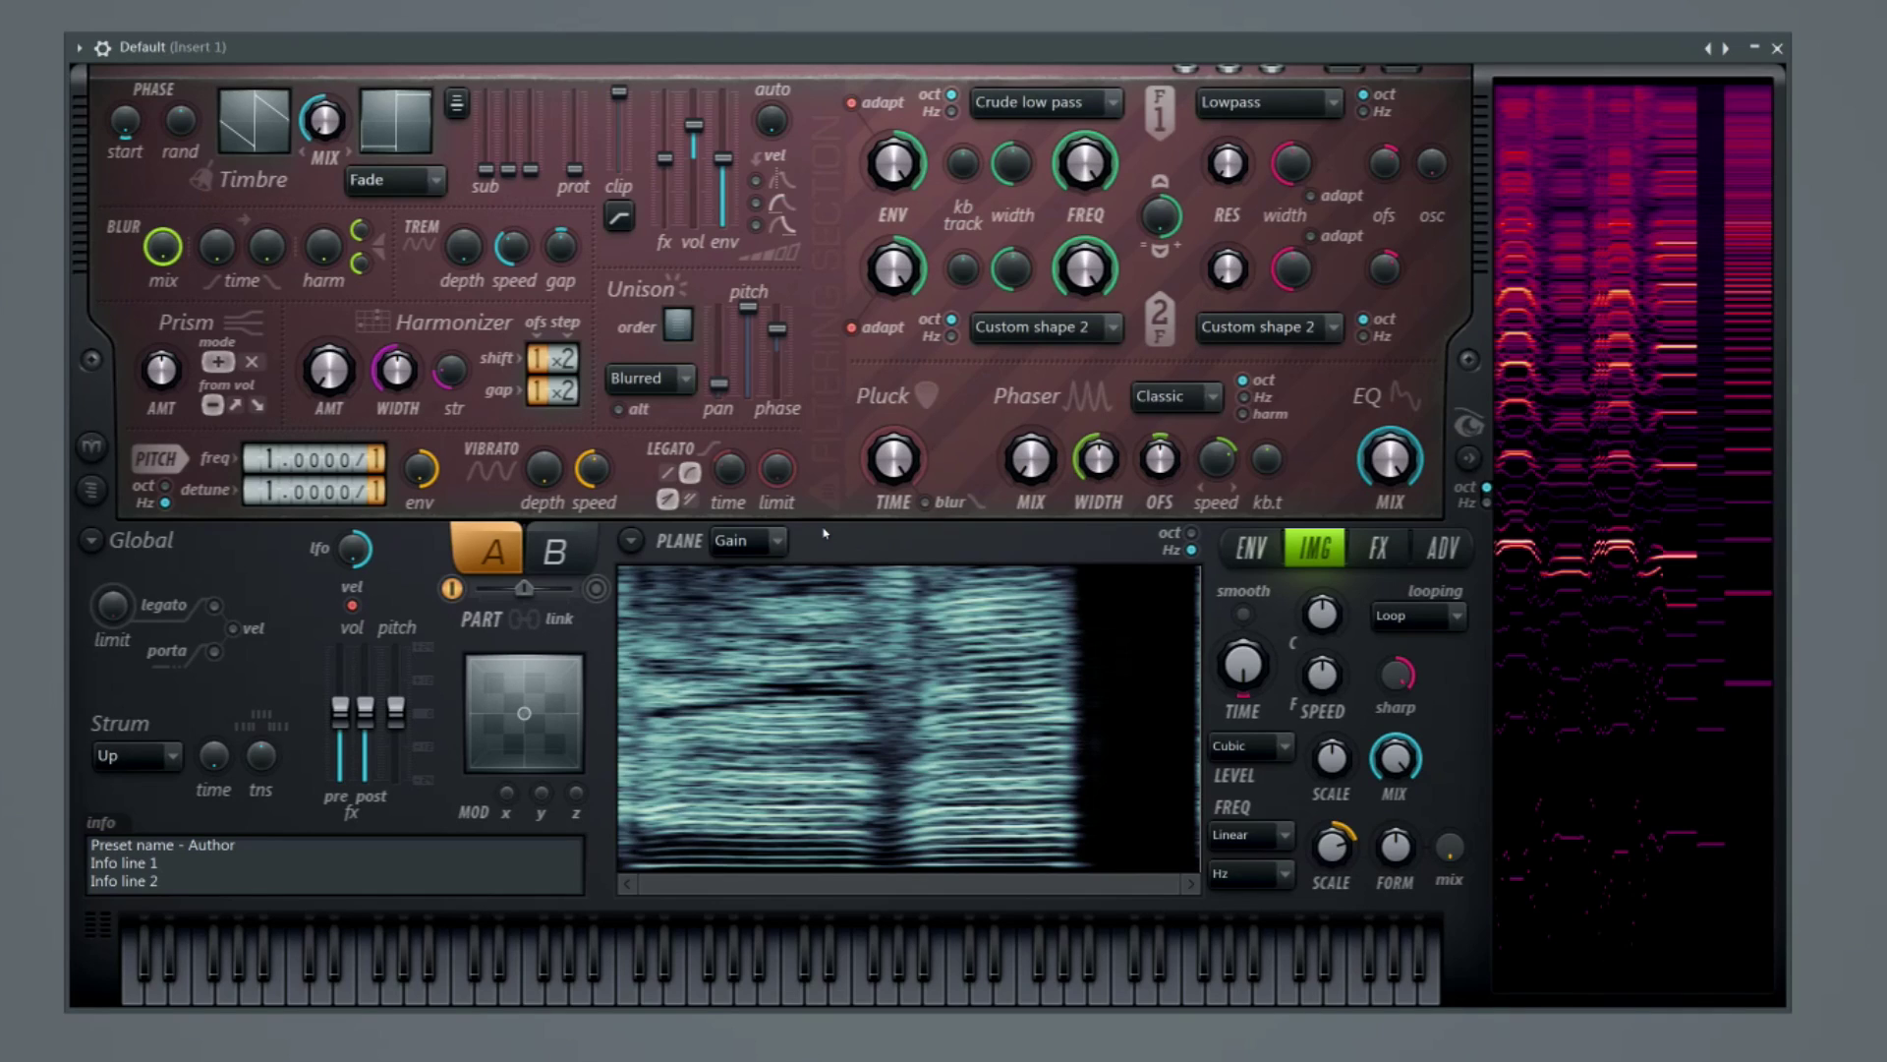
# Clear the resynthesized vocal, open the How to Bass picture in the gain plane and adjust its time offset.
pyautogui.click(631, 540)
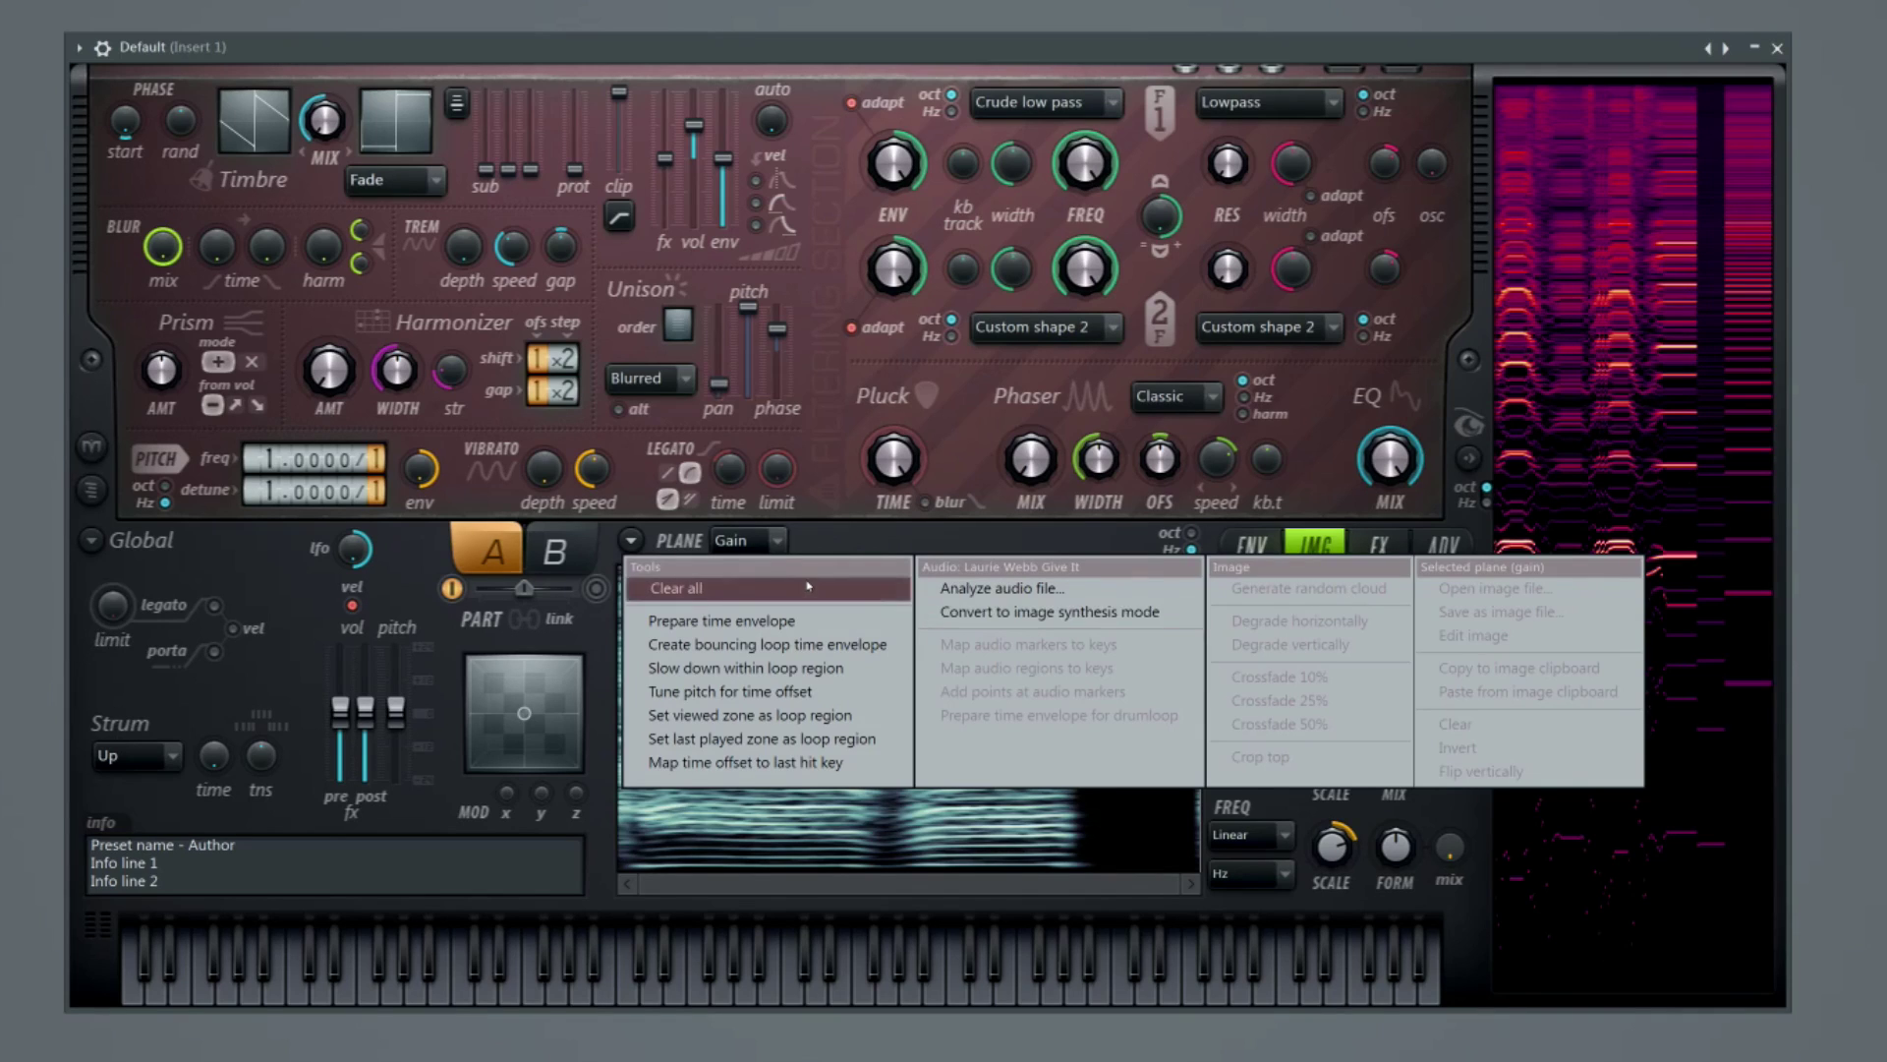
pyautogui.click(688, 589)
pyautogui.click(630, 541)
pyautogui.click(1494, 587)
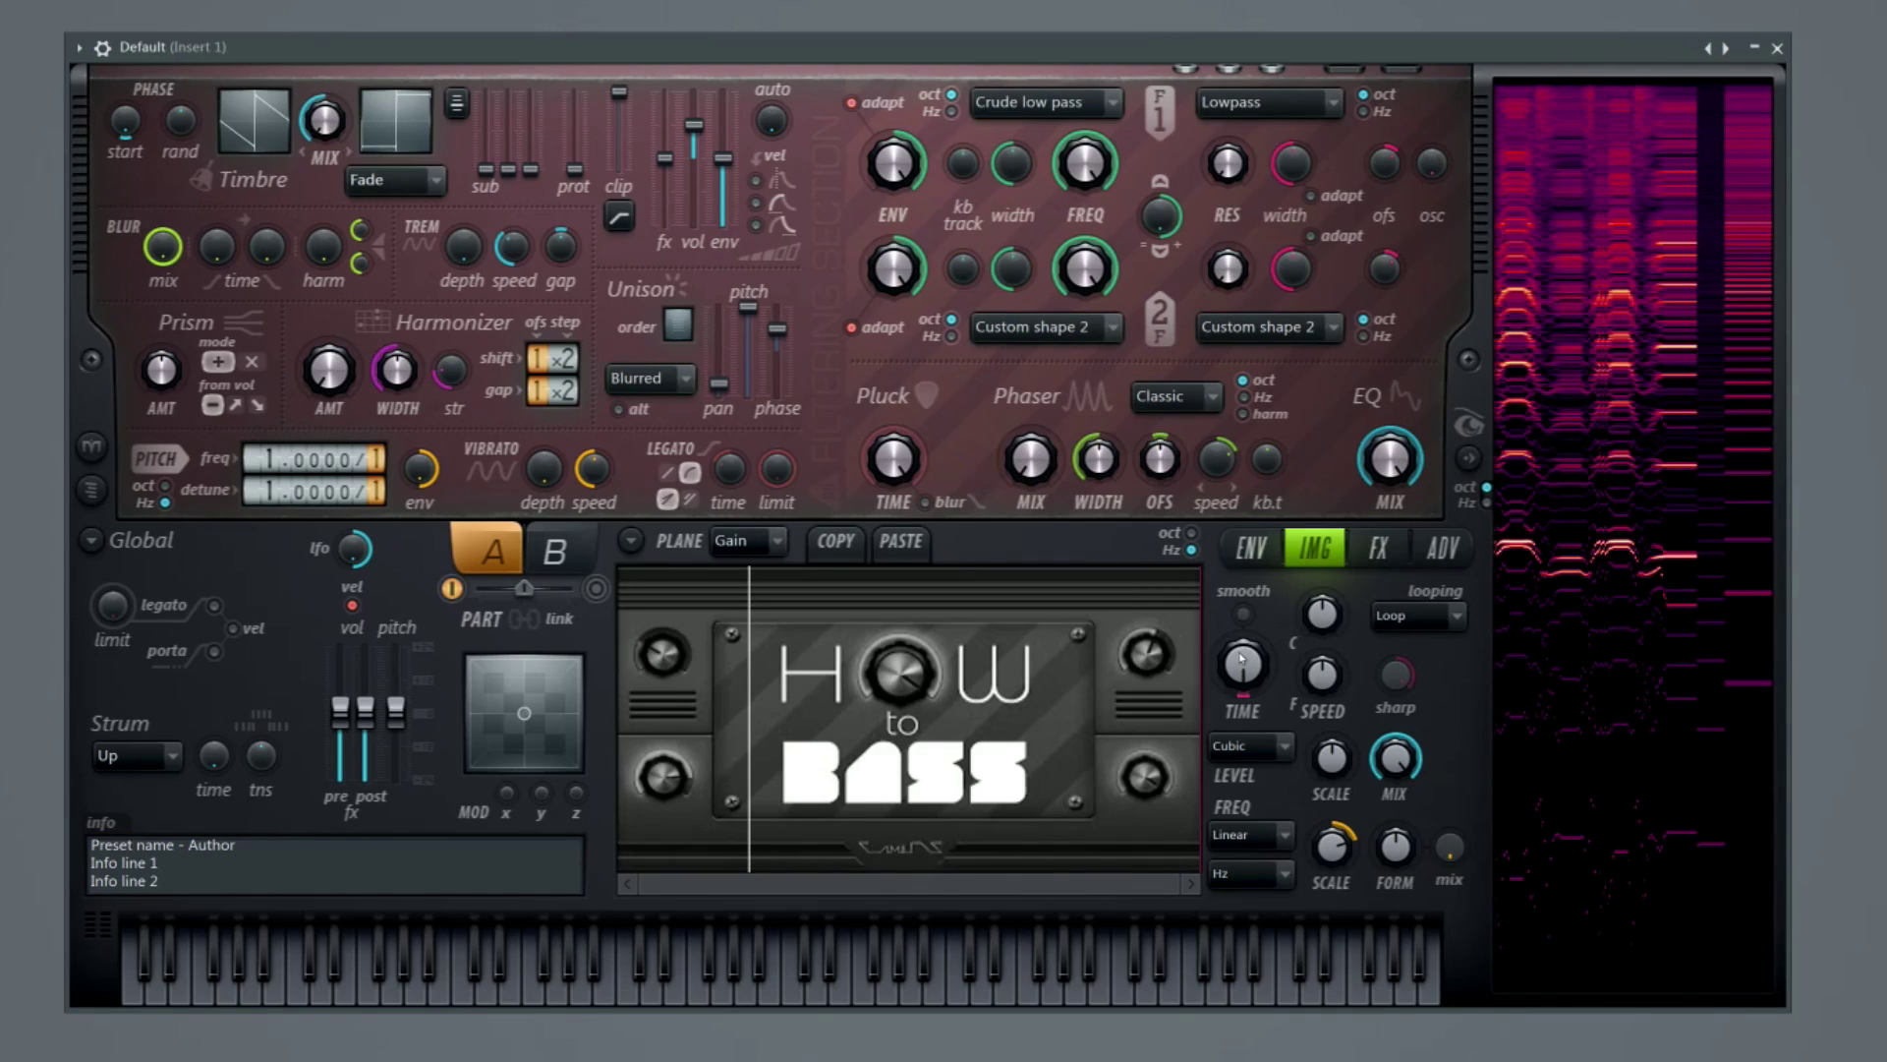
pyautogui.moveTo(1243, 686); pyautogui.dragTo(1242, 808)
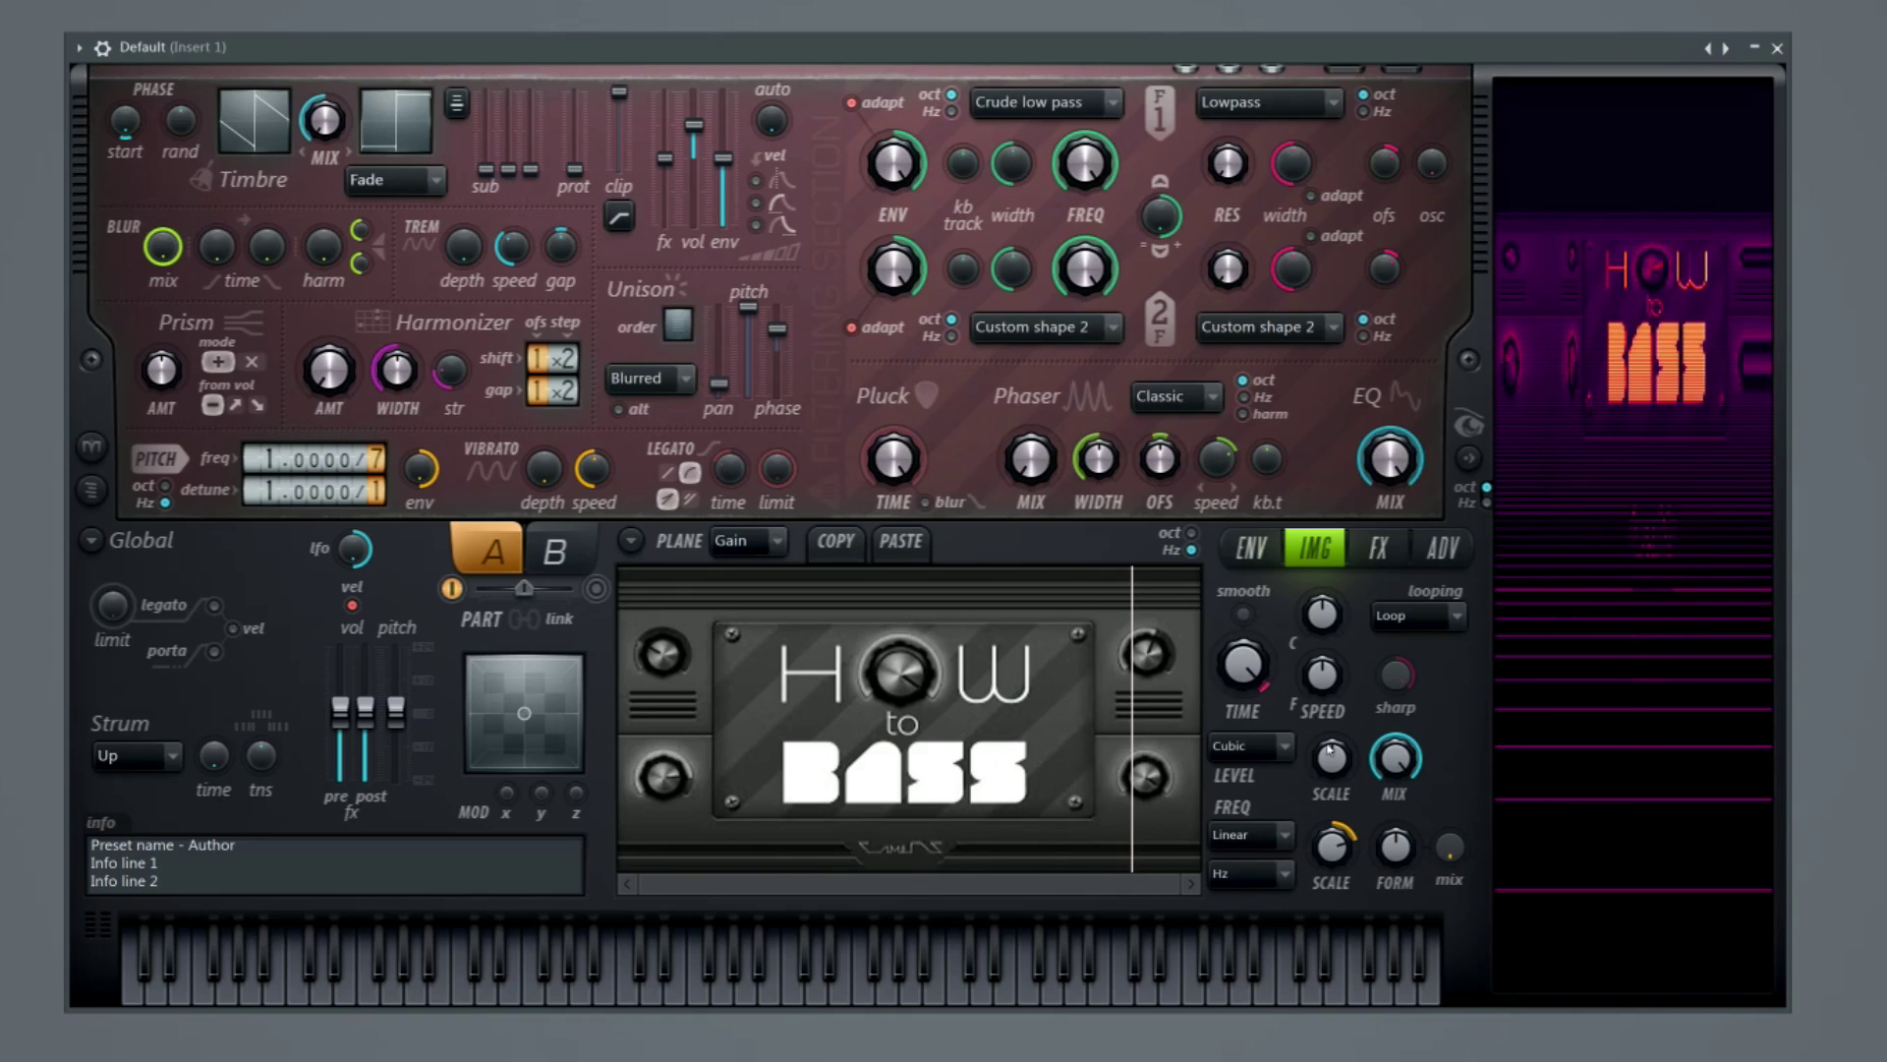
# Replace the picture with a generated random cloud, adjust its time offset and turn down its level mix.
pyautogui.click(630, 539)
pyautogui.click(674, 588)
pyautogui.click(630, 539)
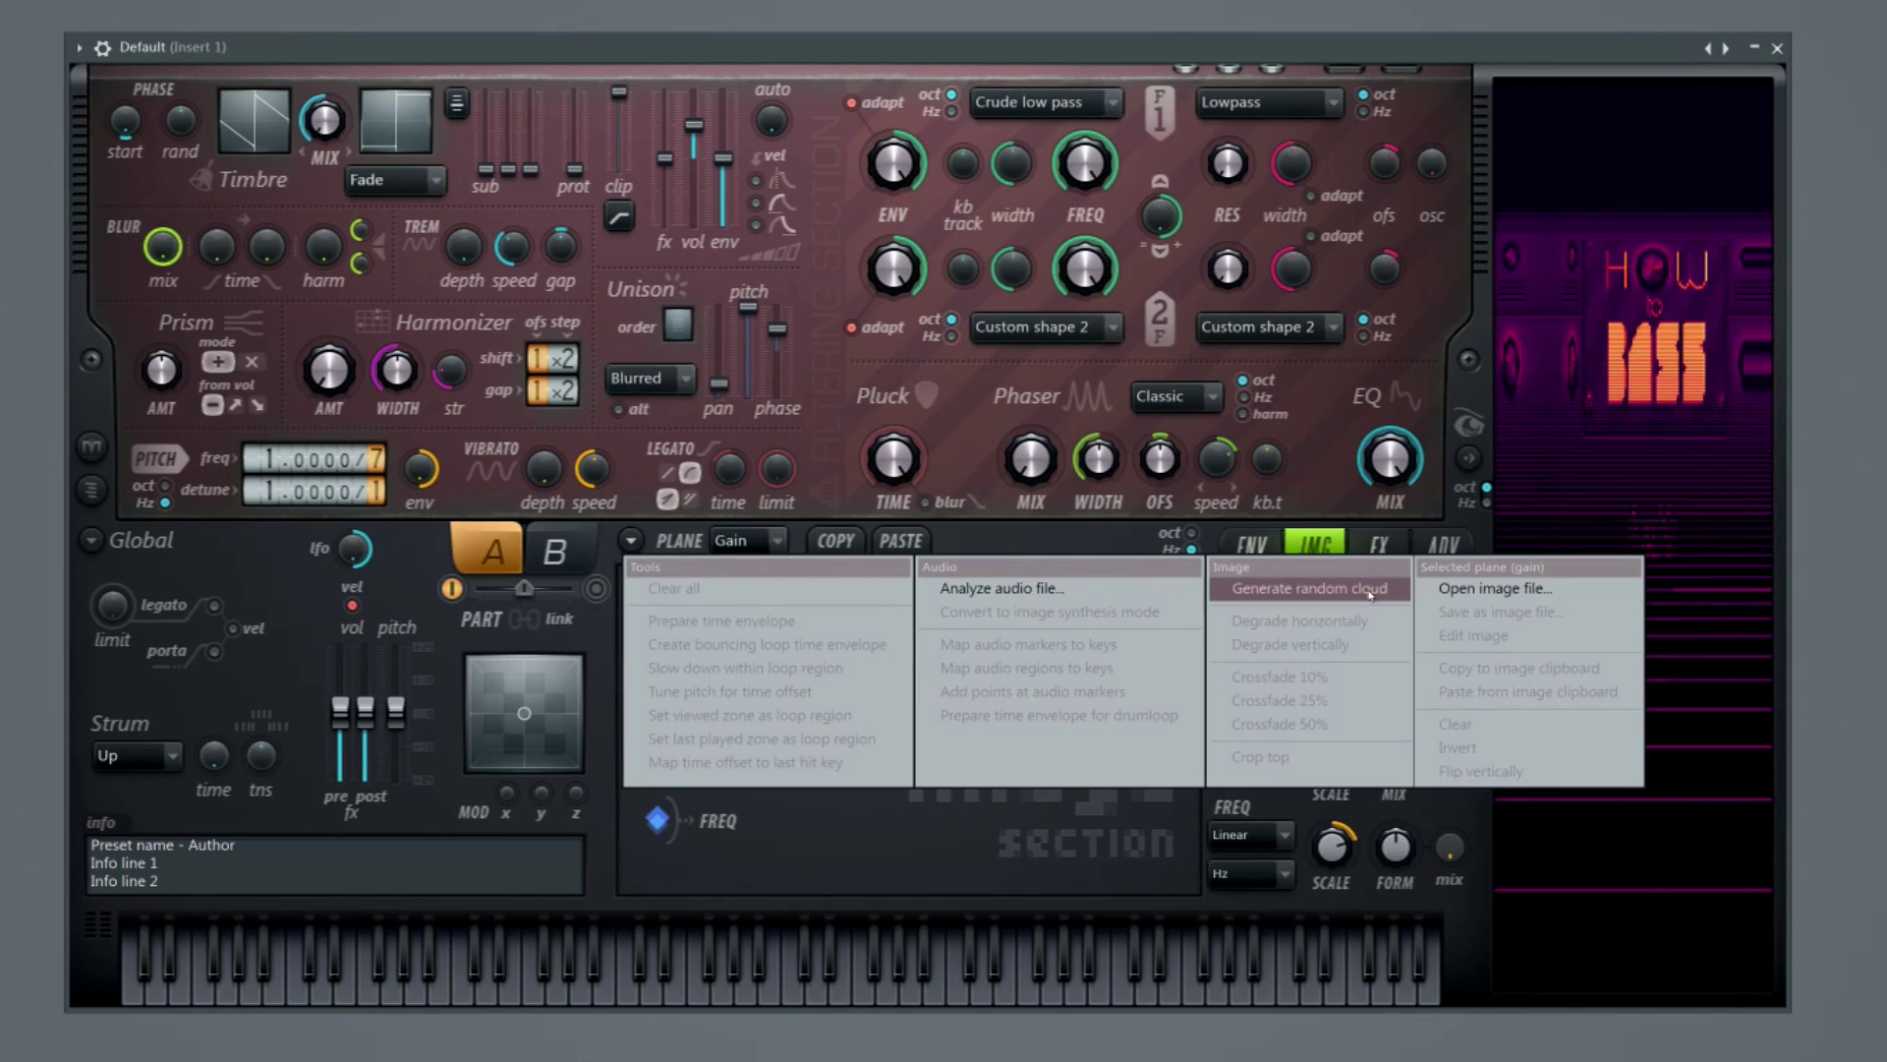
pyautogui.click(1308, 588)
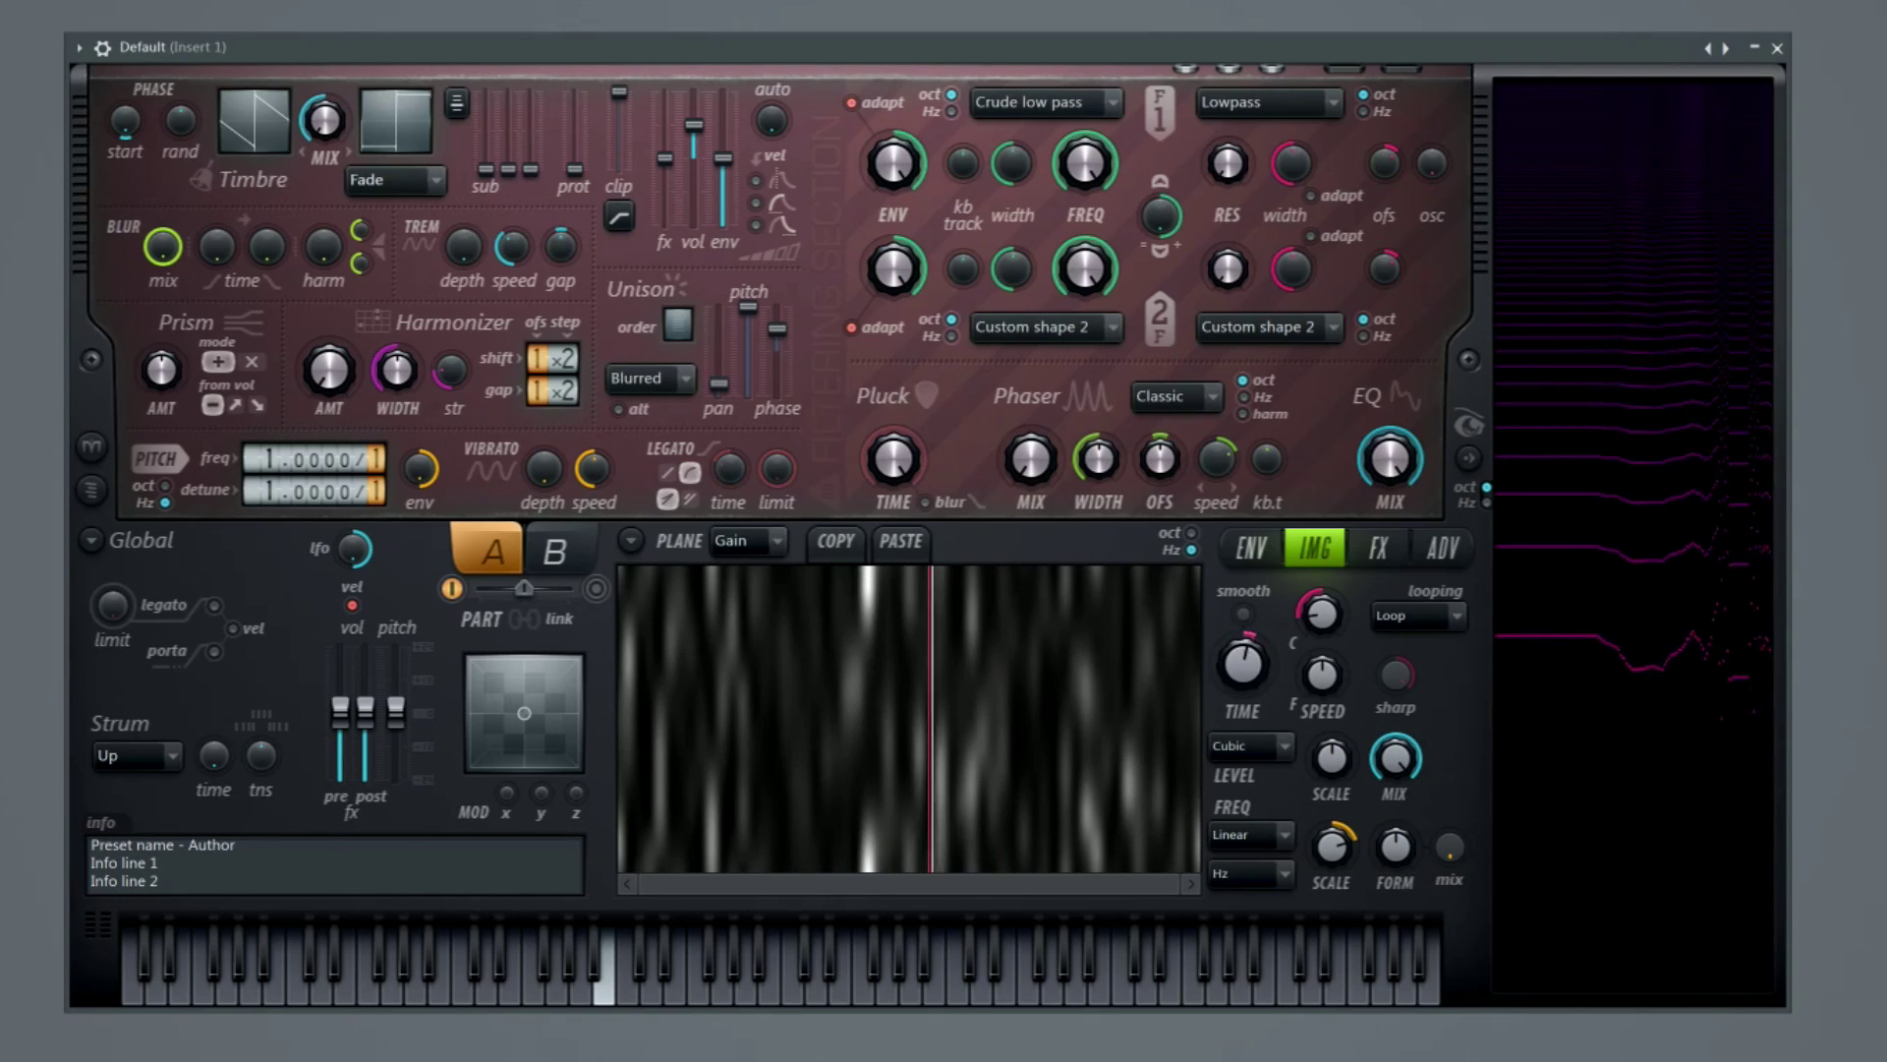
pyautogui.moveTo(1253, 682); pyautogui.dragTo(1253, 772)
pyautogui.moveTo(1394, 758); pyautogui.dragTo(1394, 826)
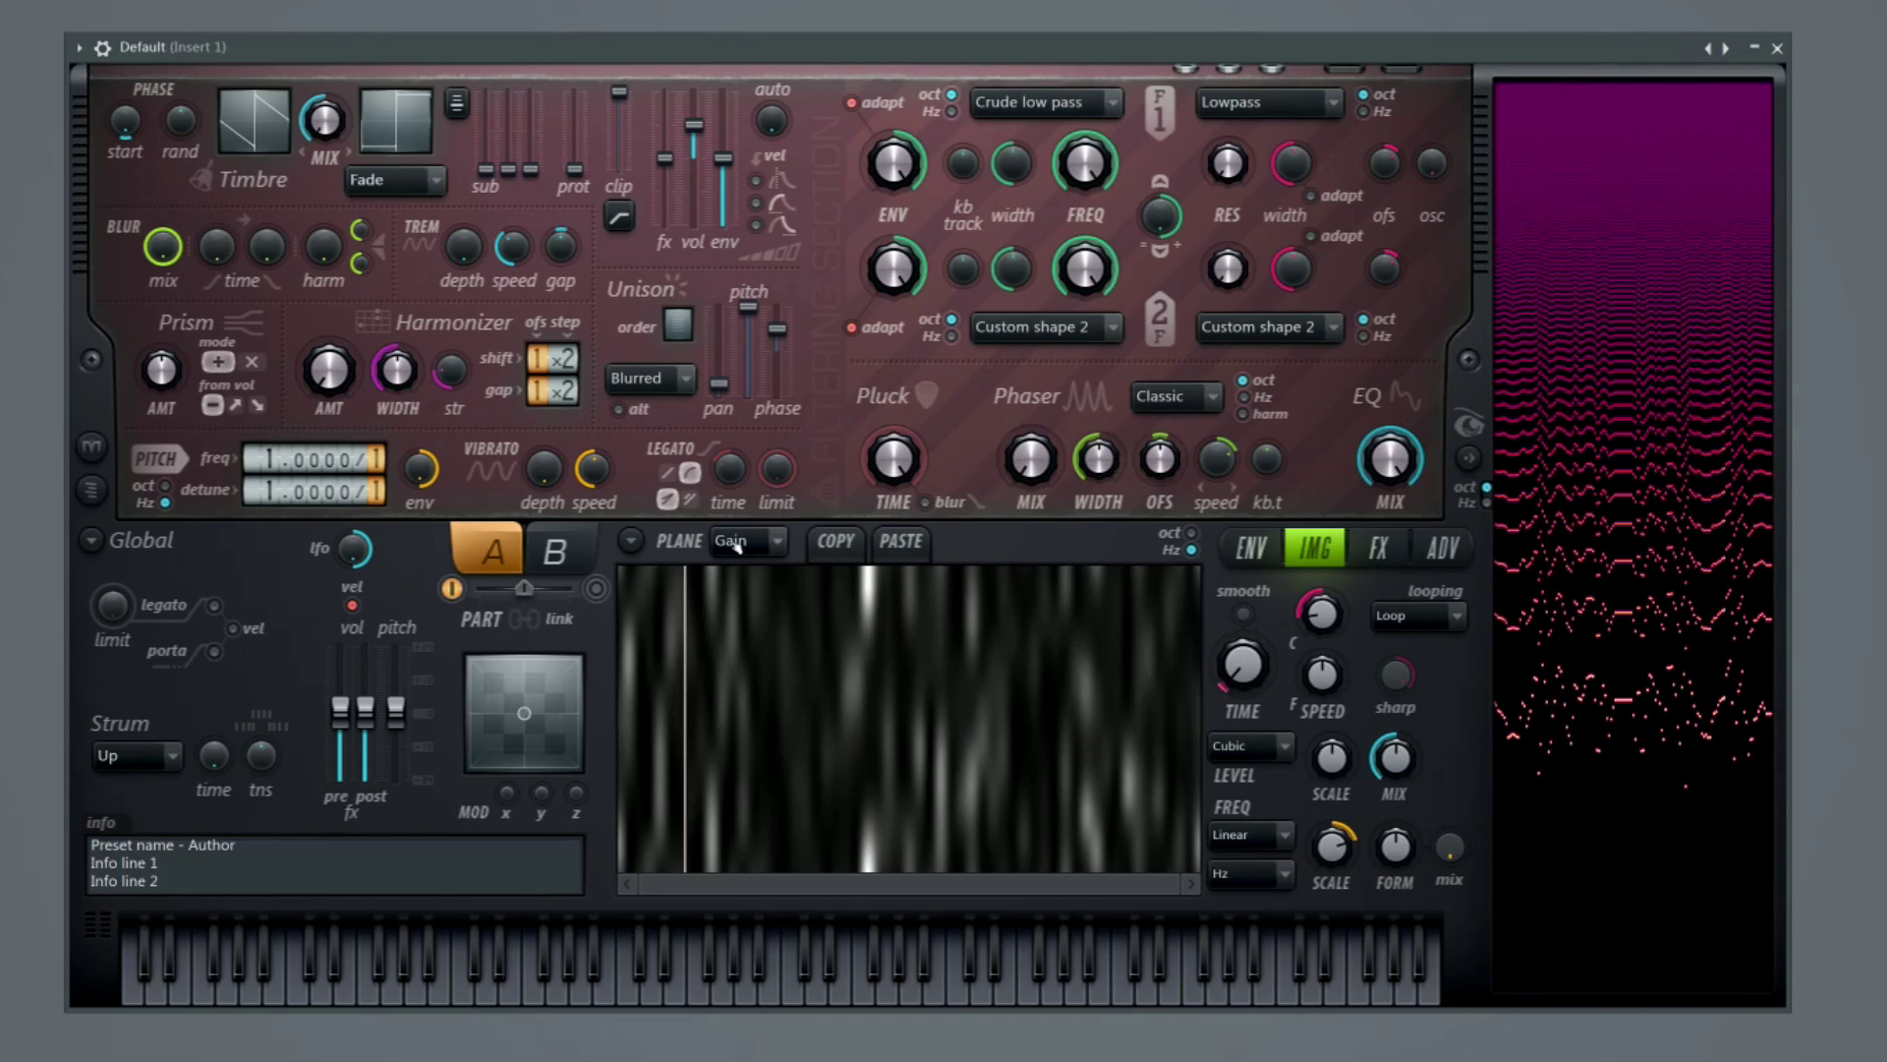
# Restore the vocal sample in the image section and convert its audio resynthesis to image synthesis mode.
pyautogui.click(630, 540)
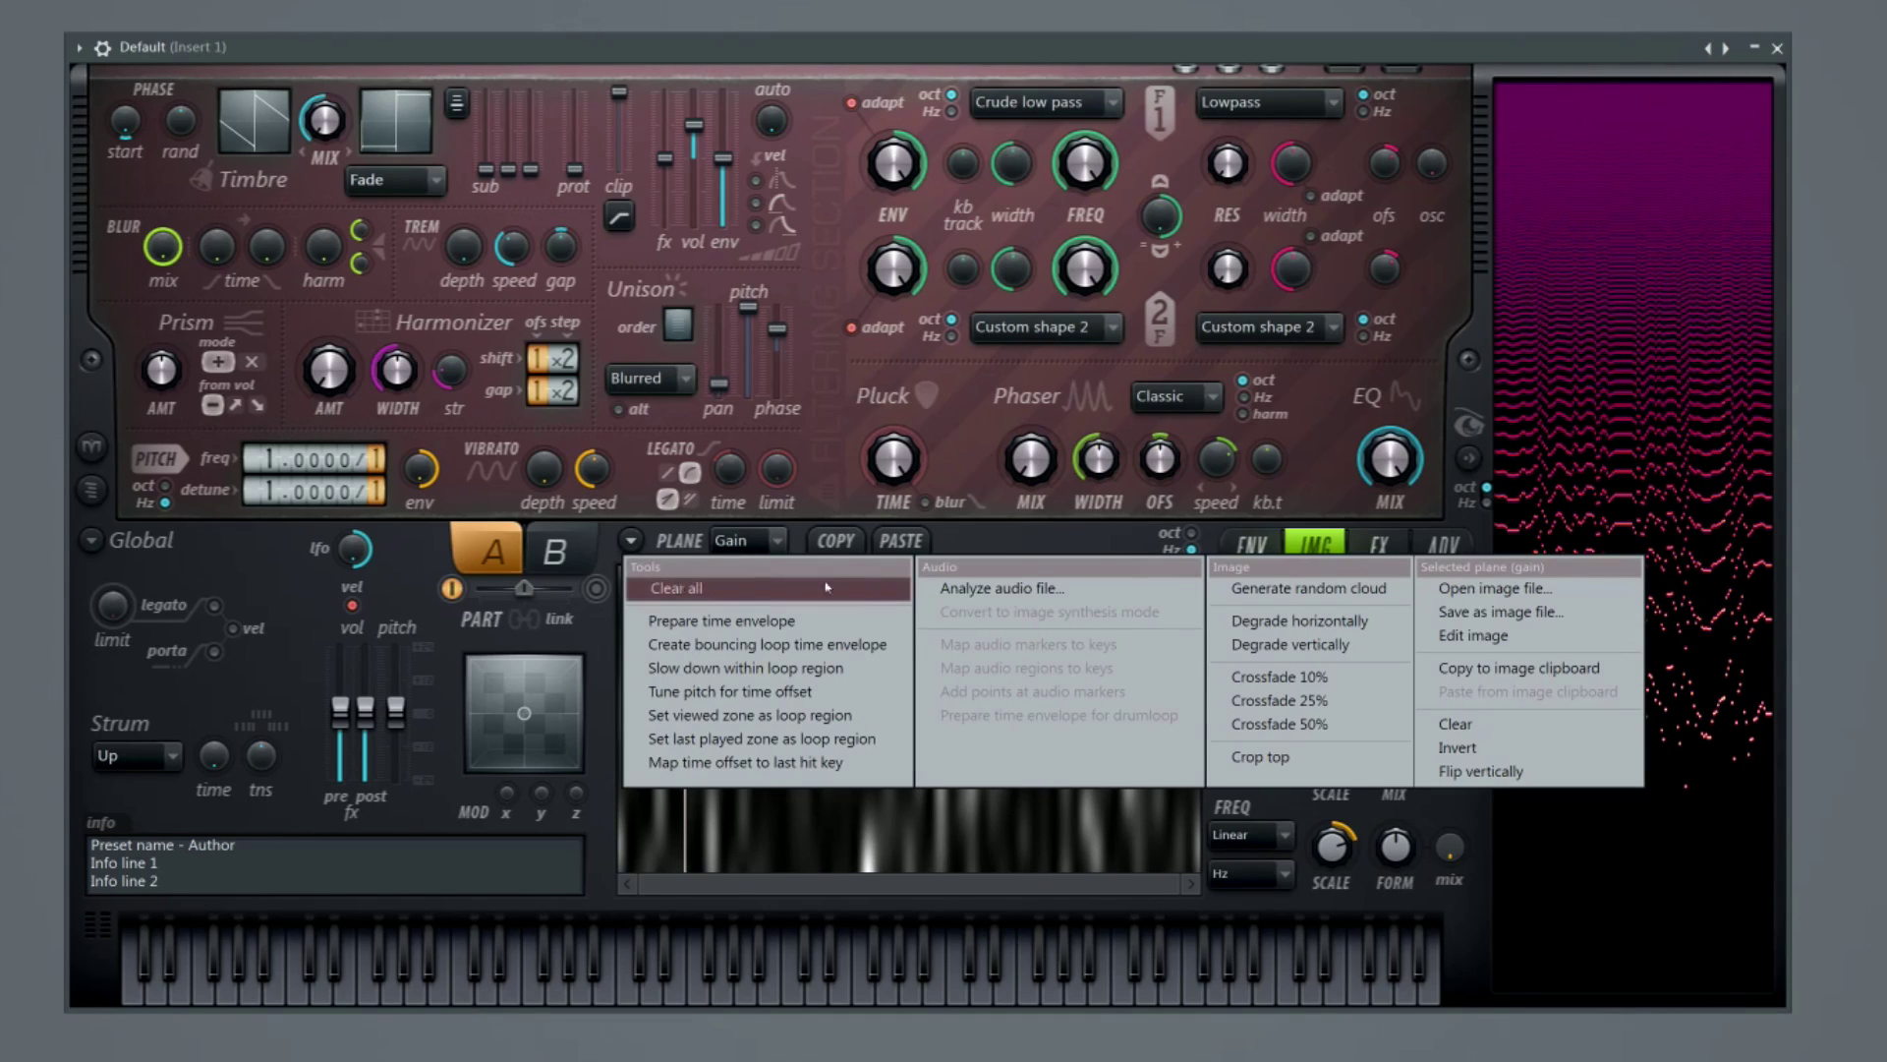
pyautogui.click(1018, 535)
pyautogui.moveTo(330, 826); pyautogui.dragTo(919, 821)
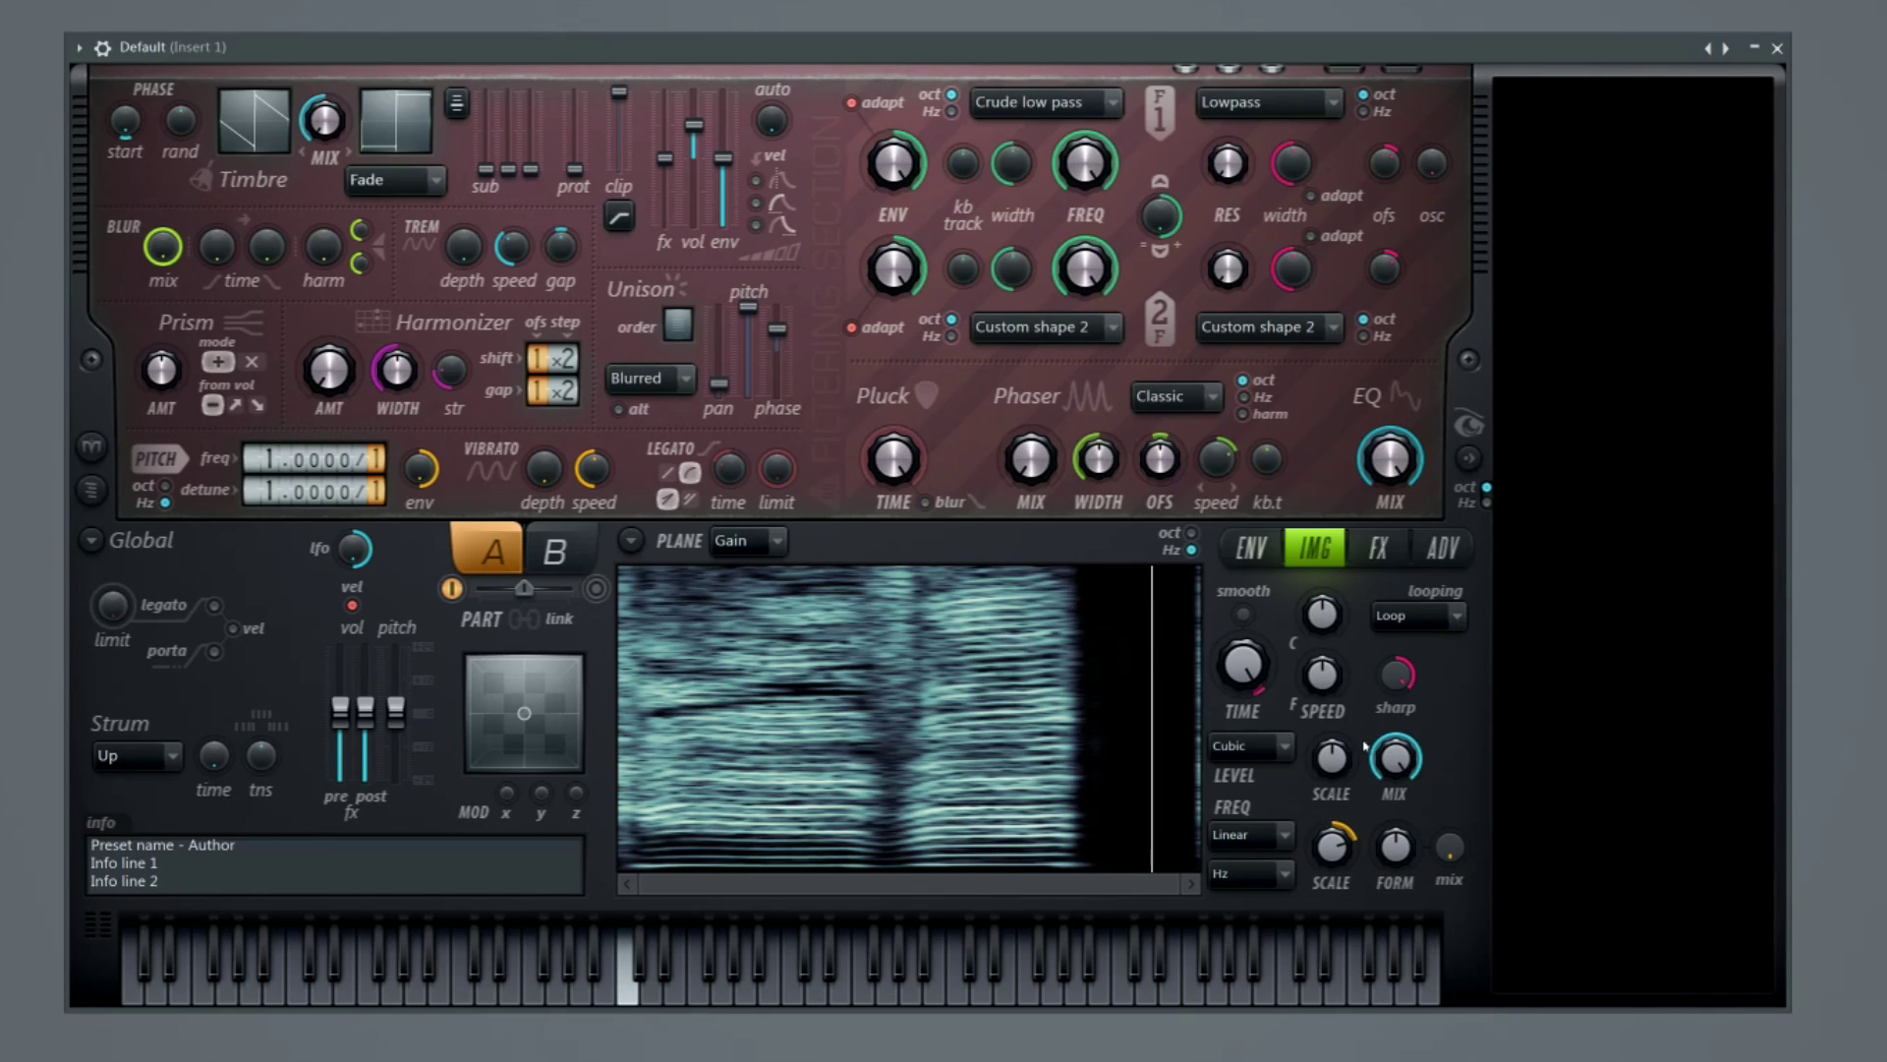
pyautogui.click(625, 548)
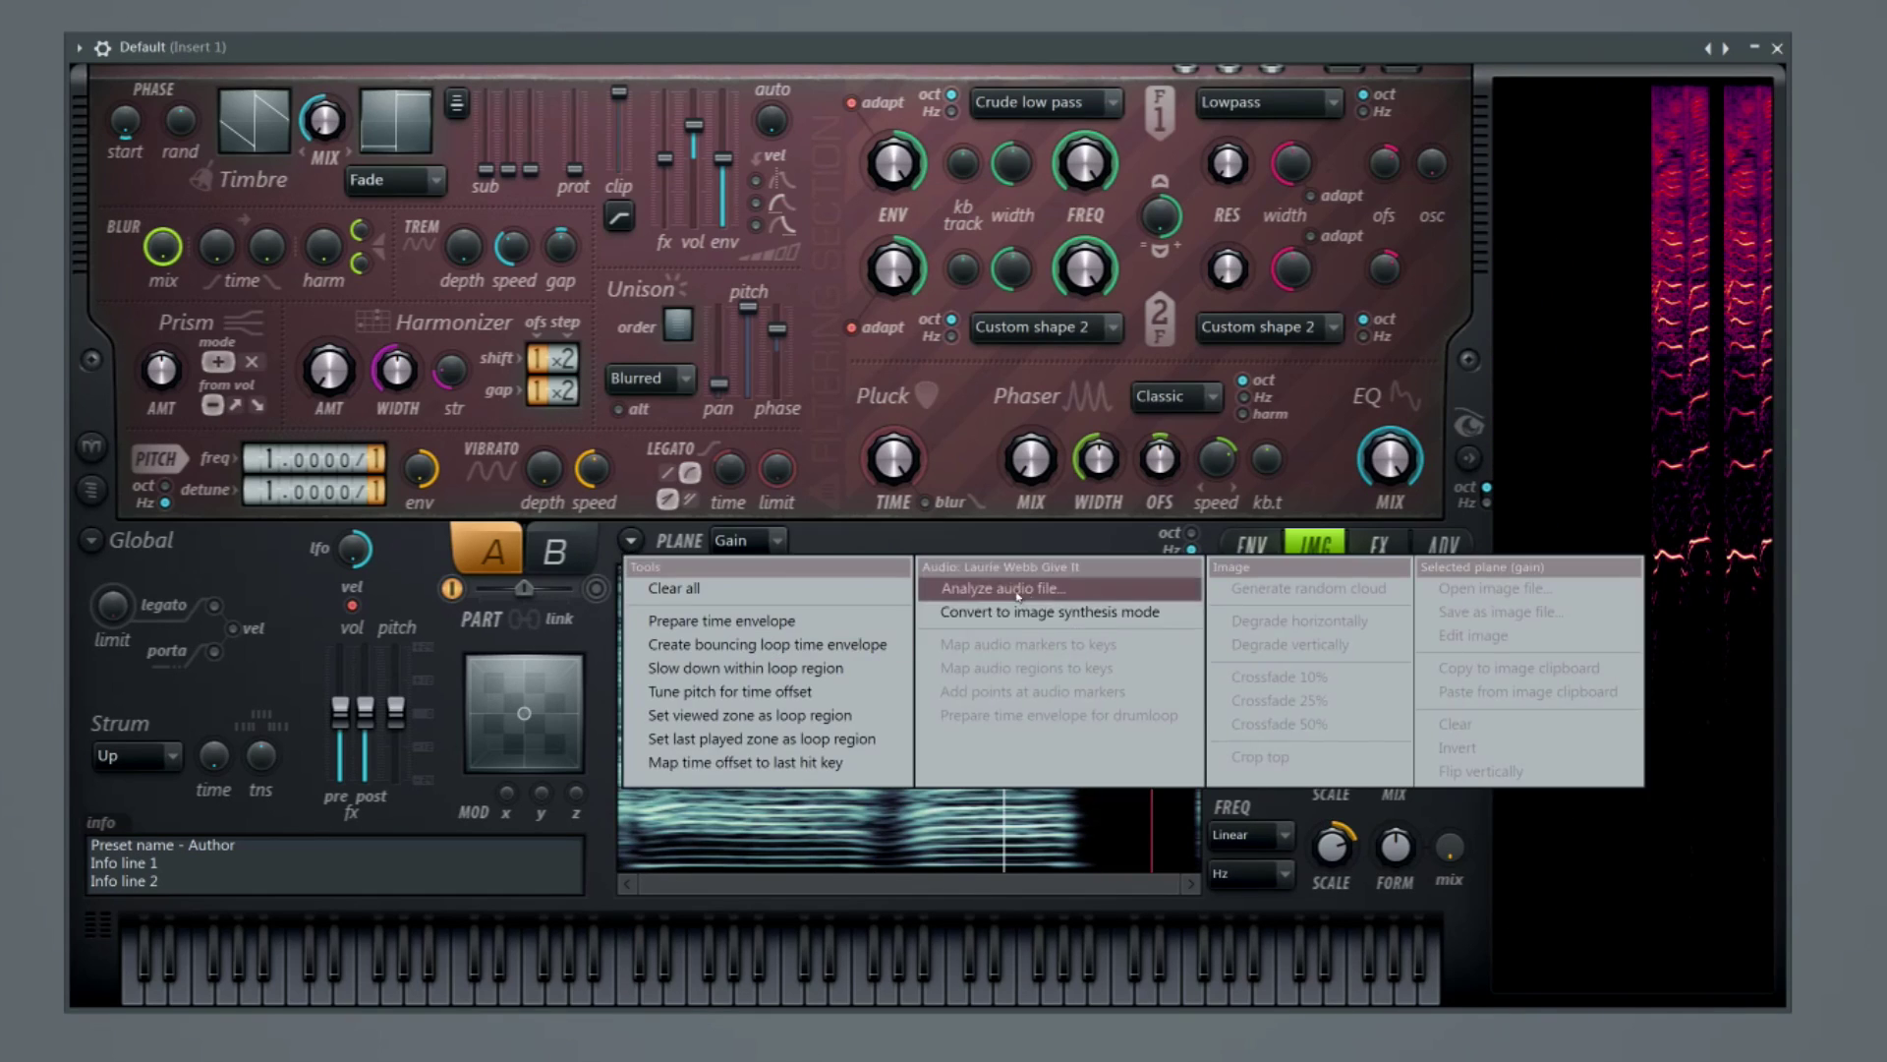
pyautogui.click(1035, 614)
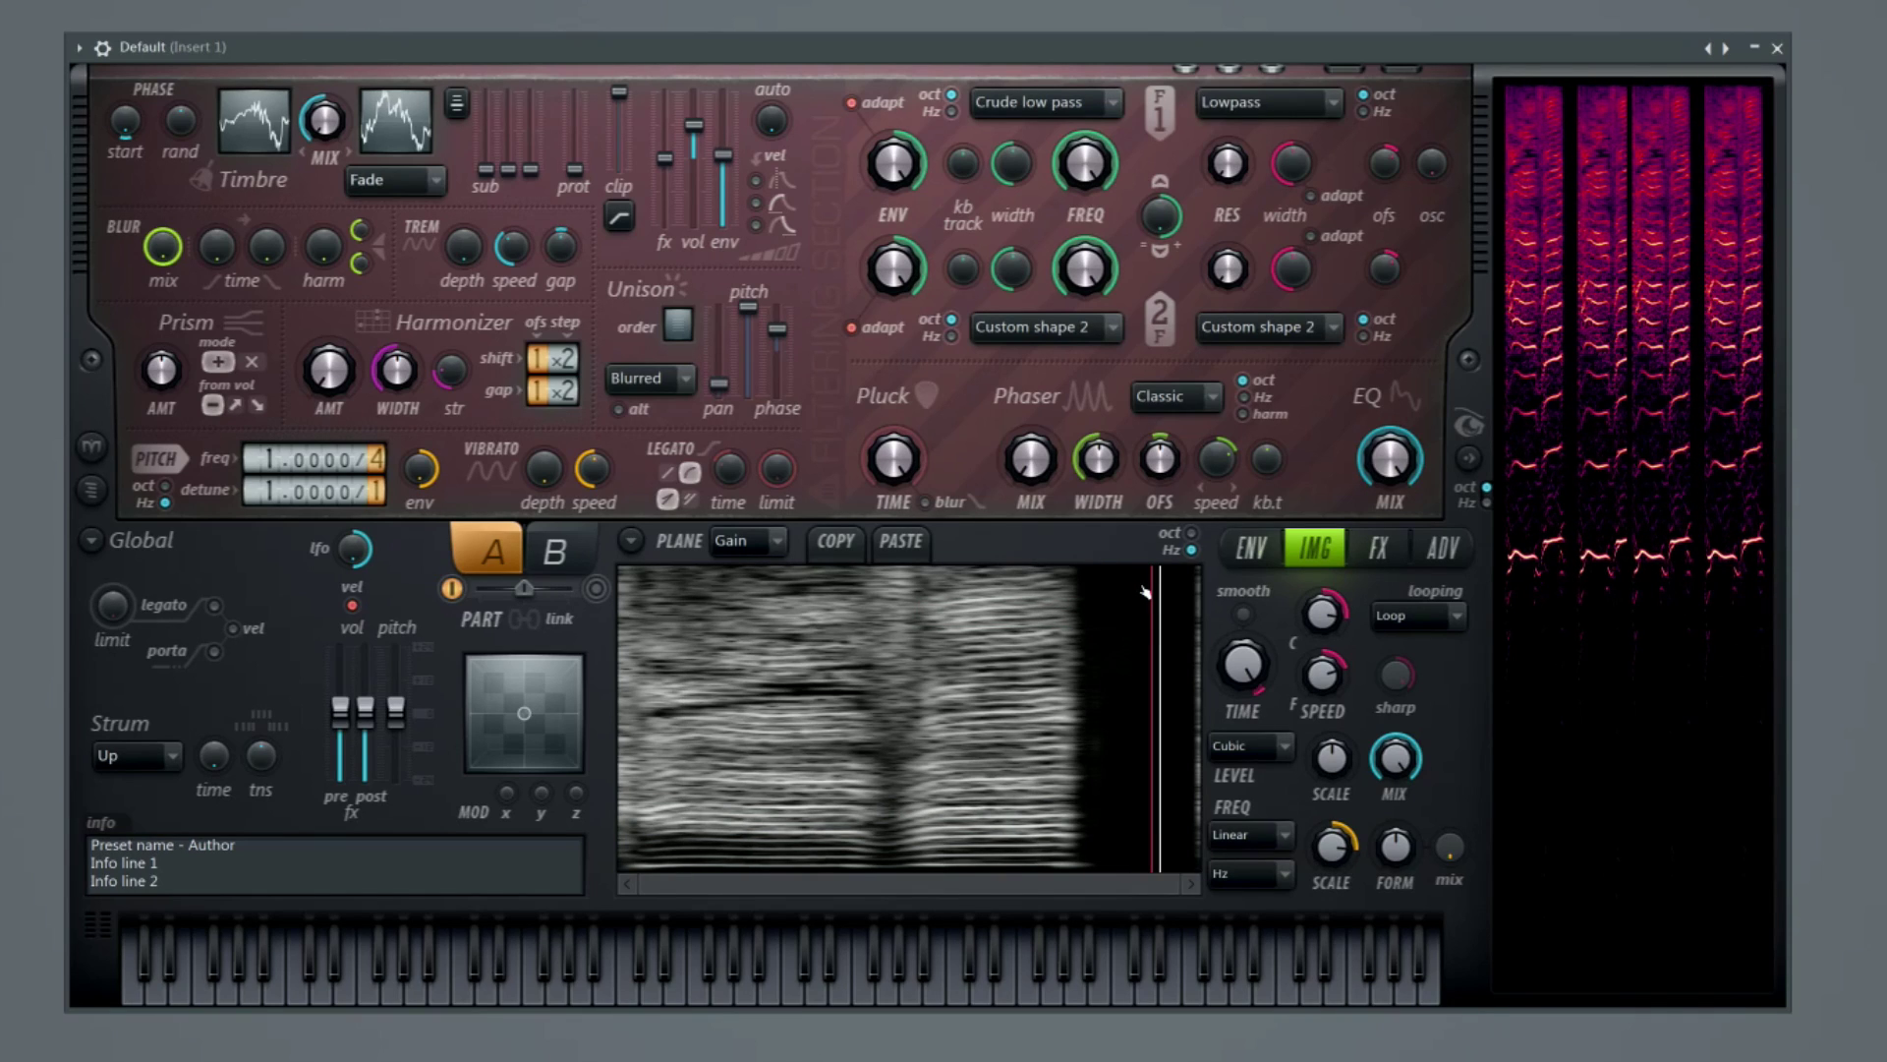
# Try the fine speed, form mix and frequency scale on the converted vocal image, resetting the form and its mix.
pyautogui.moveTo(1328, 675)
pyautogui.mouseDown()
pyautogui.moveTo(1328, 730)
pyautogui.moveTo(1328, 676)
pyautogui.mouseUp()
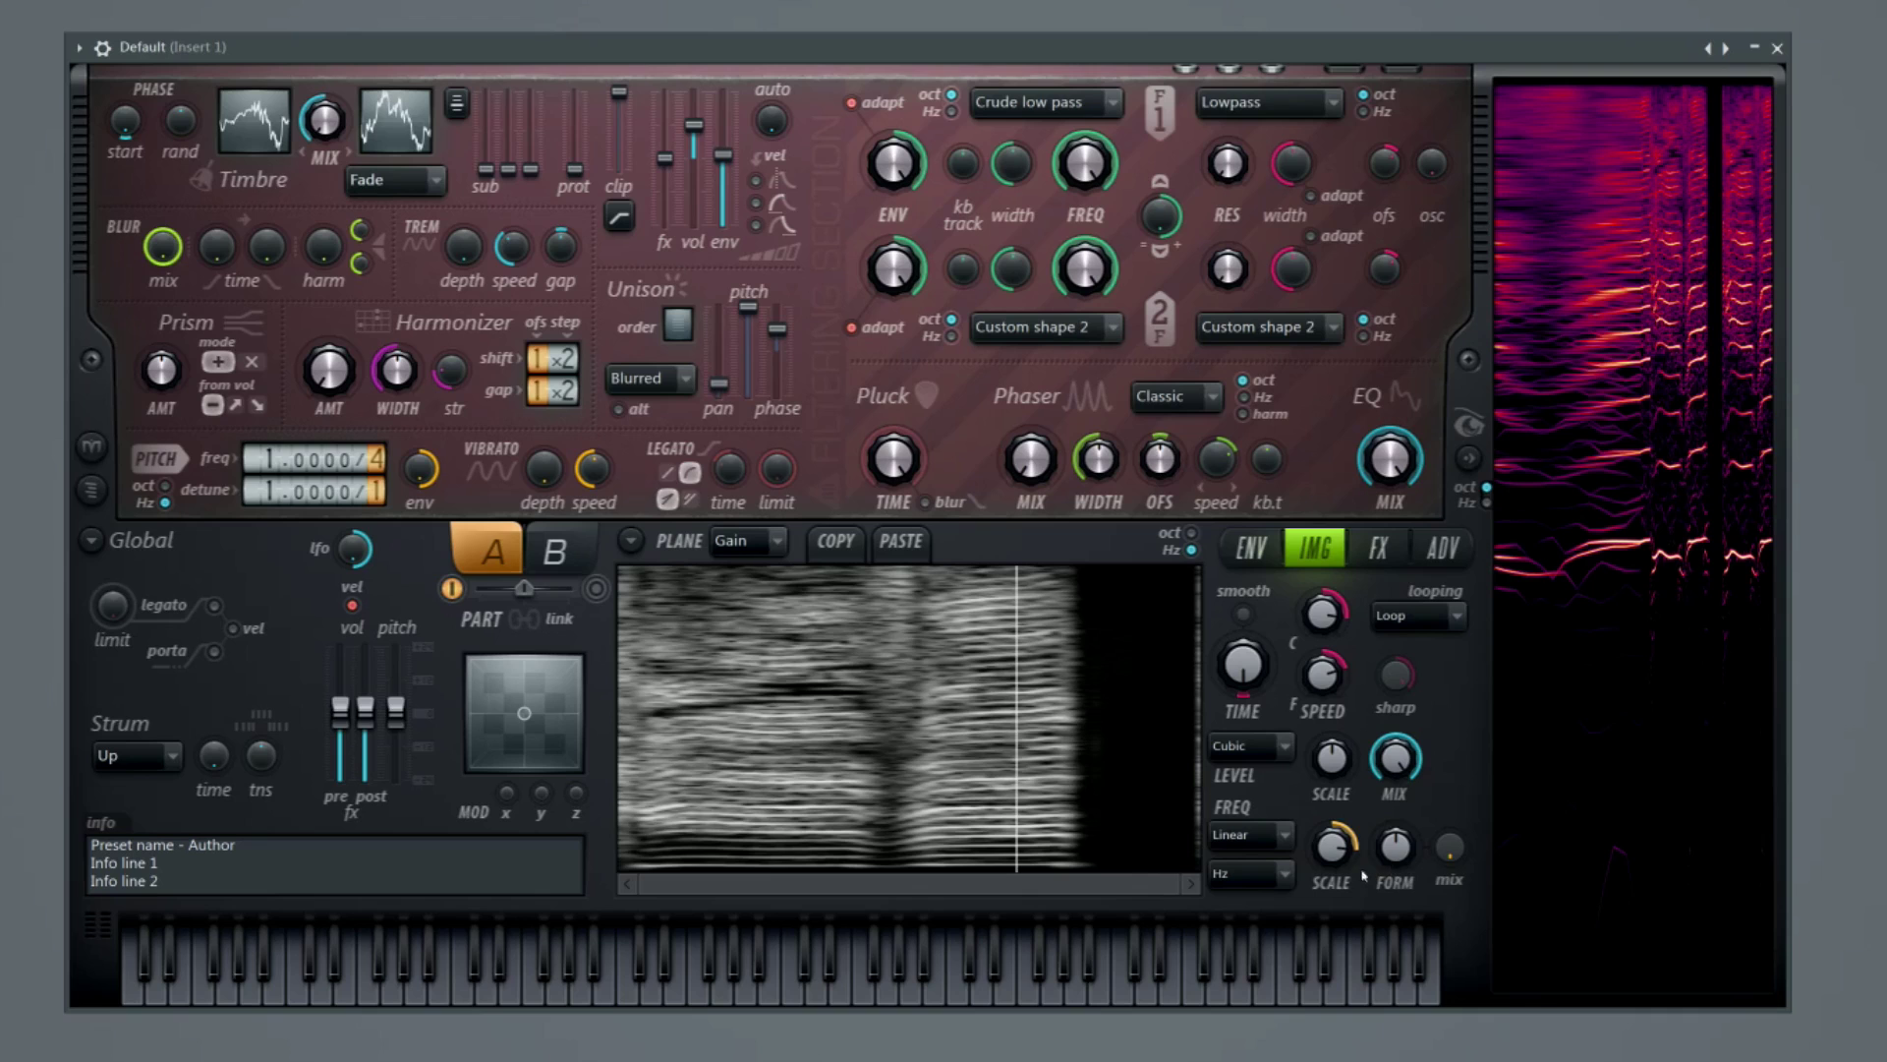
pyautogui.moveTo(1448, 861); pyautogui.dragTo(1412, 797)
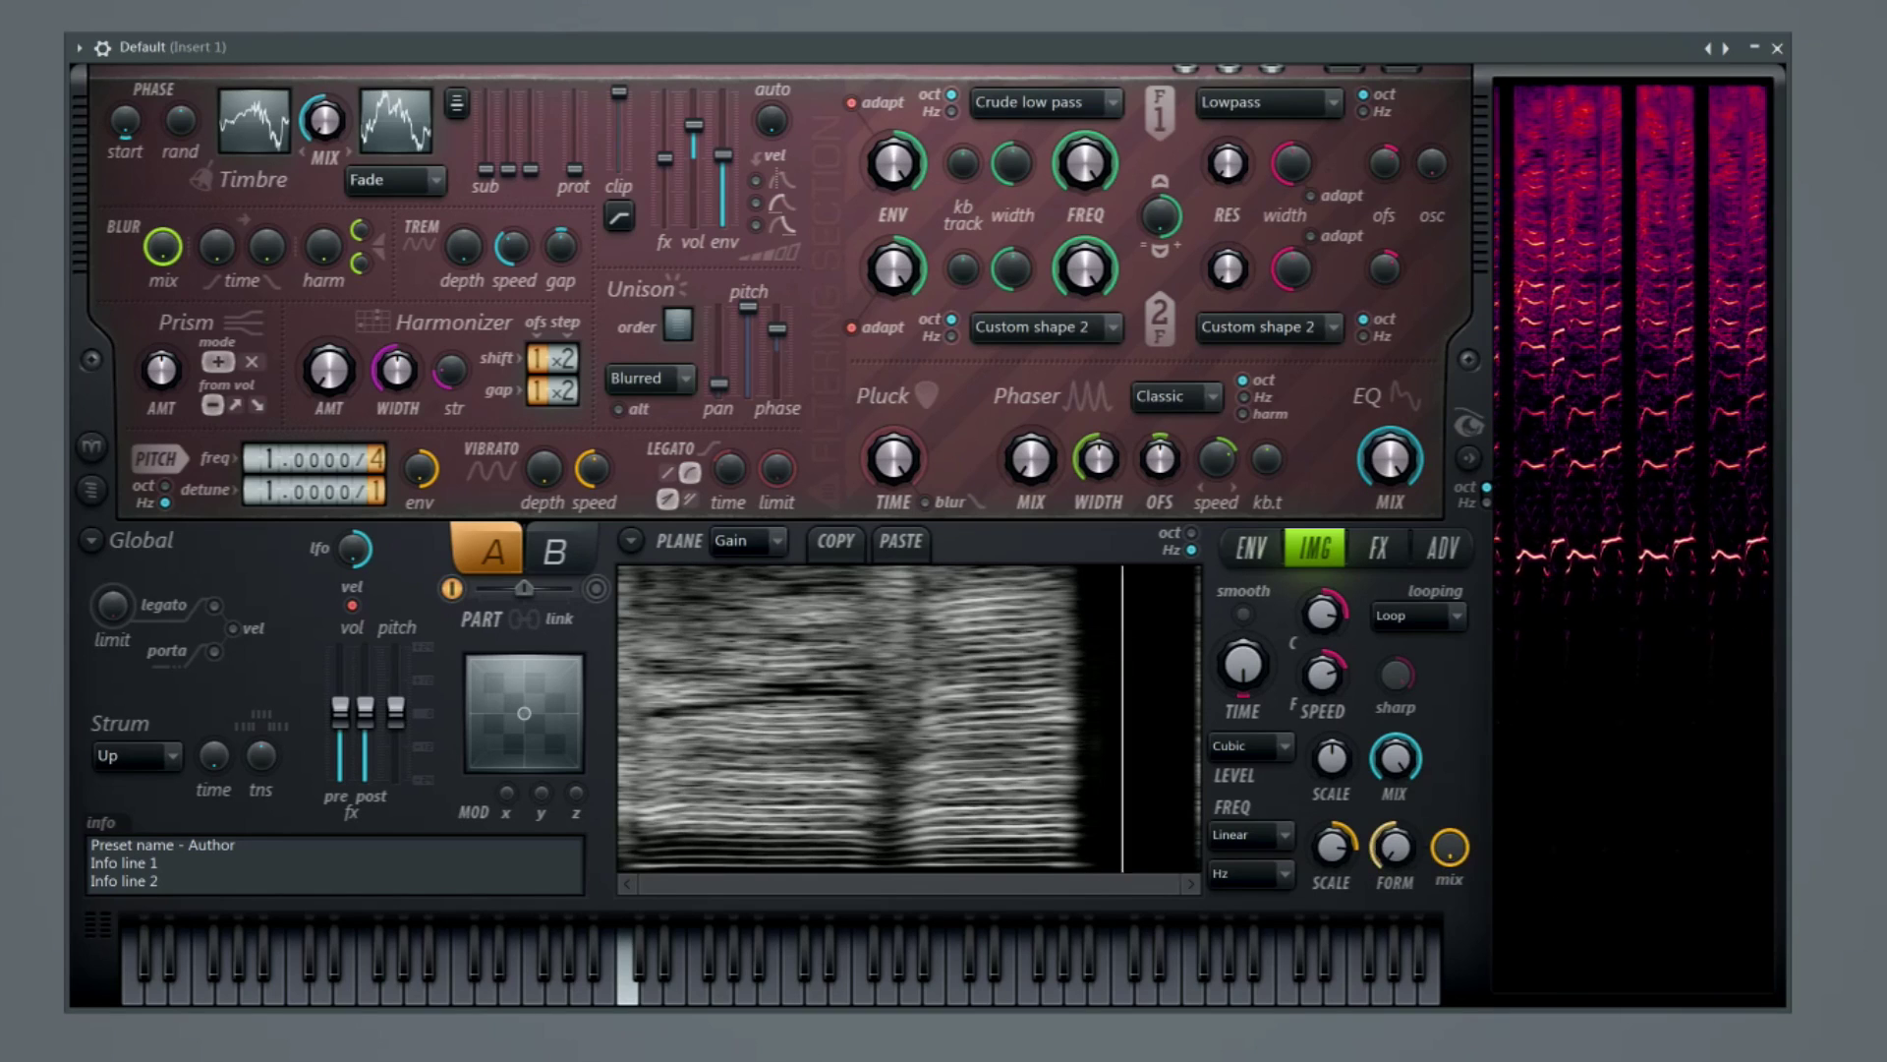
pyautogui.keyDown('alt'); pyautogui.click(1411, 861); pyautogui.keyUp('alt')
pyautogui.keyDown('alt'); pyautogui.click(1448, 855); pyautogui.keyUp('alt')
pyautogui.moveTo(1333, 851); pyautogui.dragTo(1333, 899)
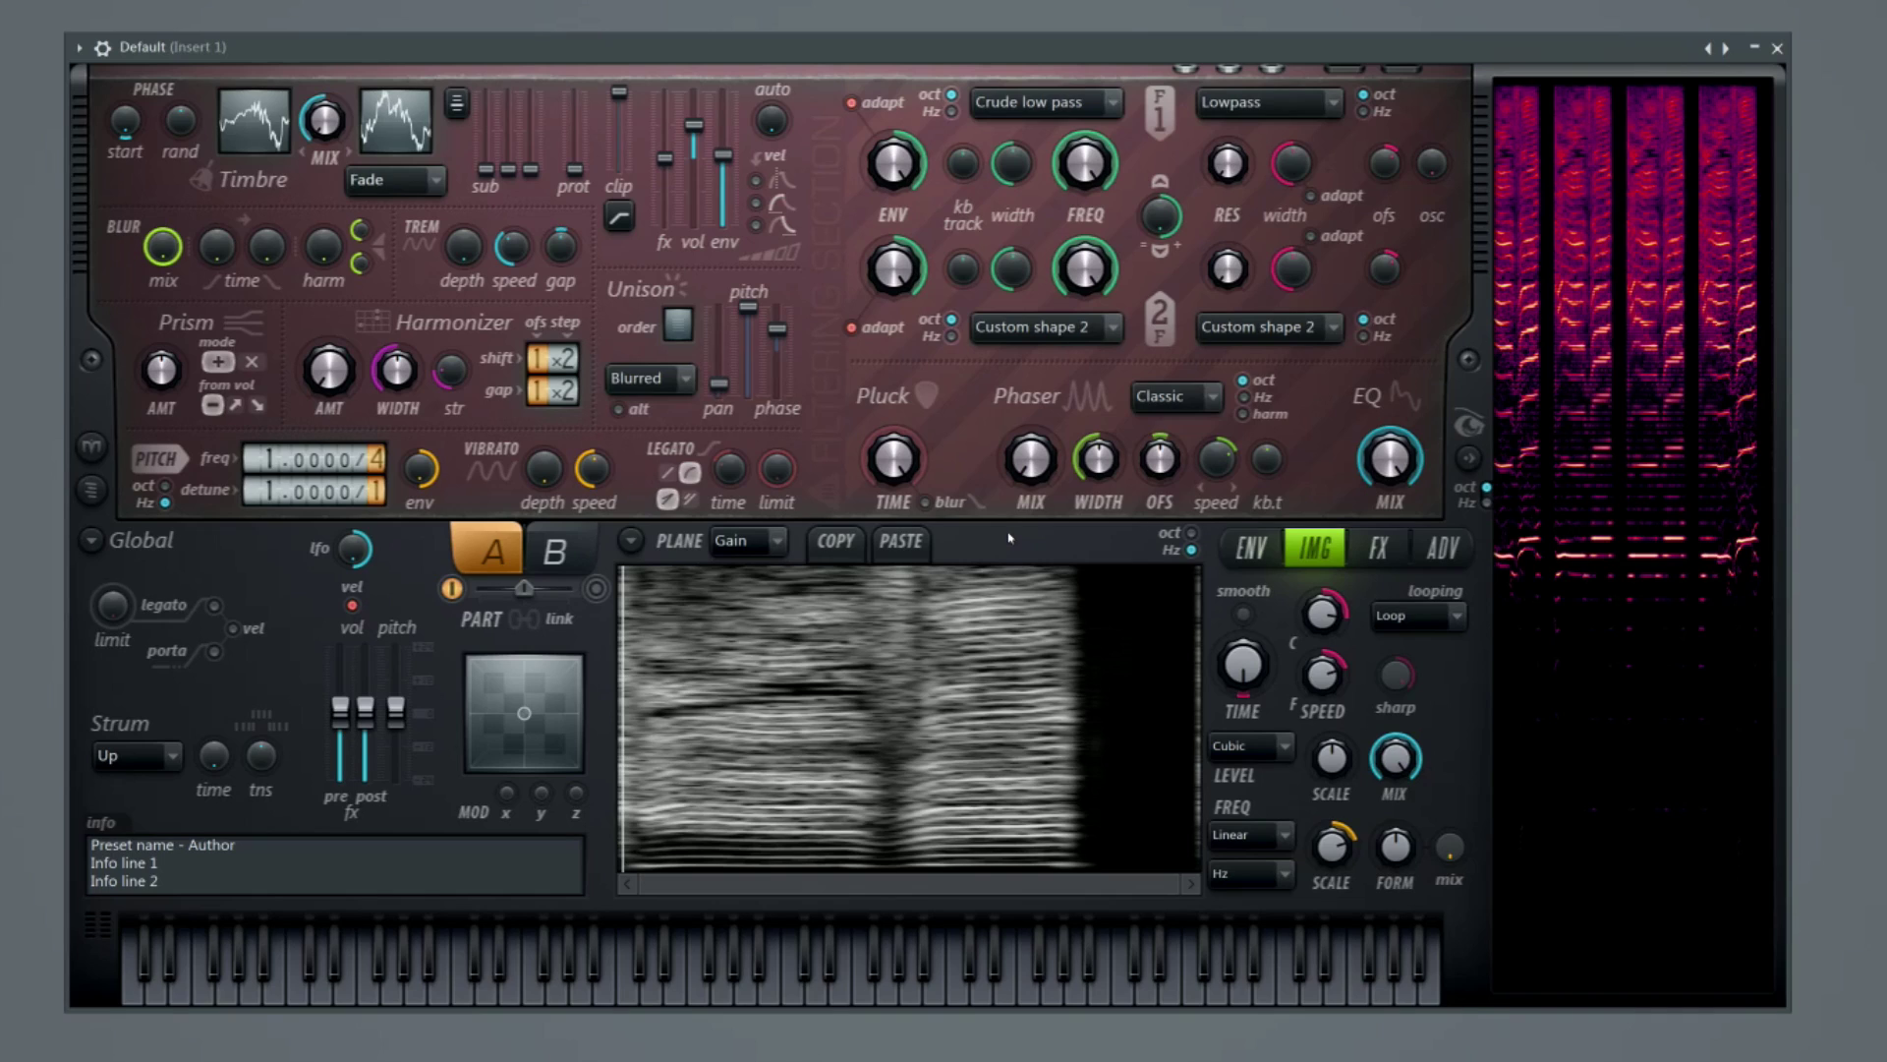
# Look over the image tools, the advanced image/resynthesis settings and the image formant mutation envelope, and return to the image.
pyautogui.click(630, 540)
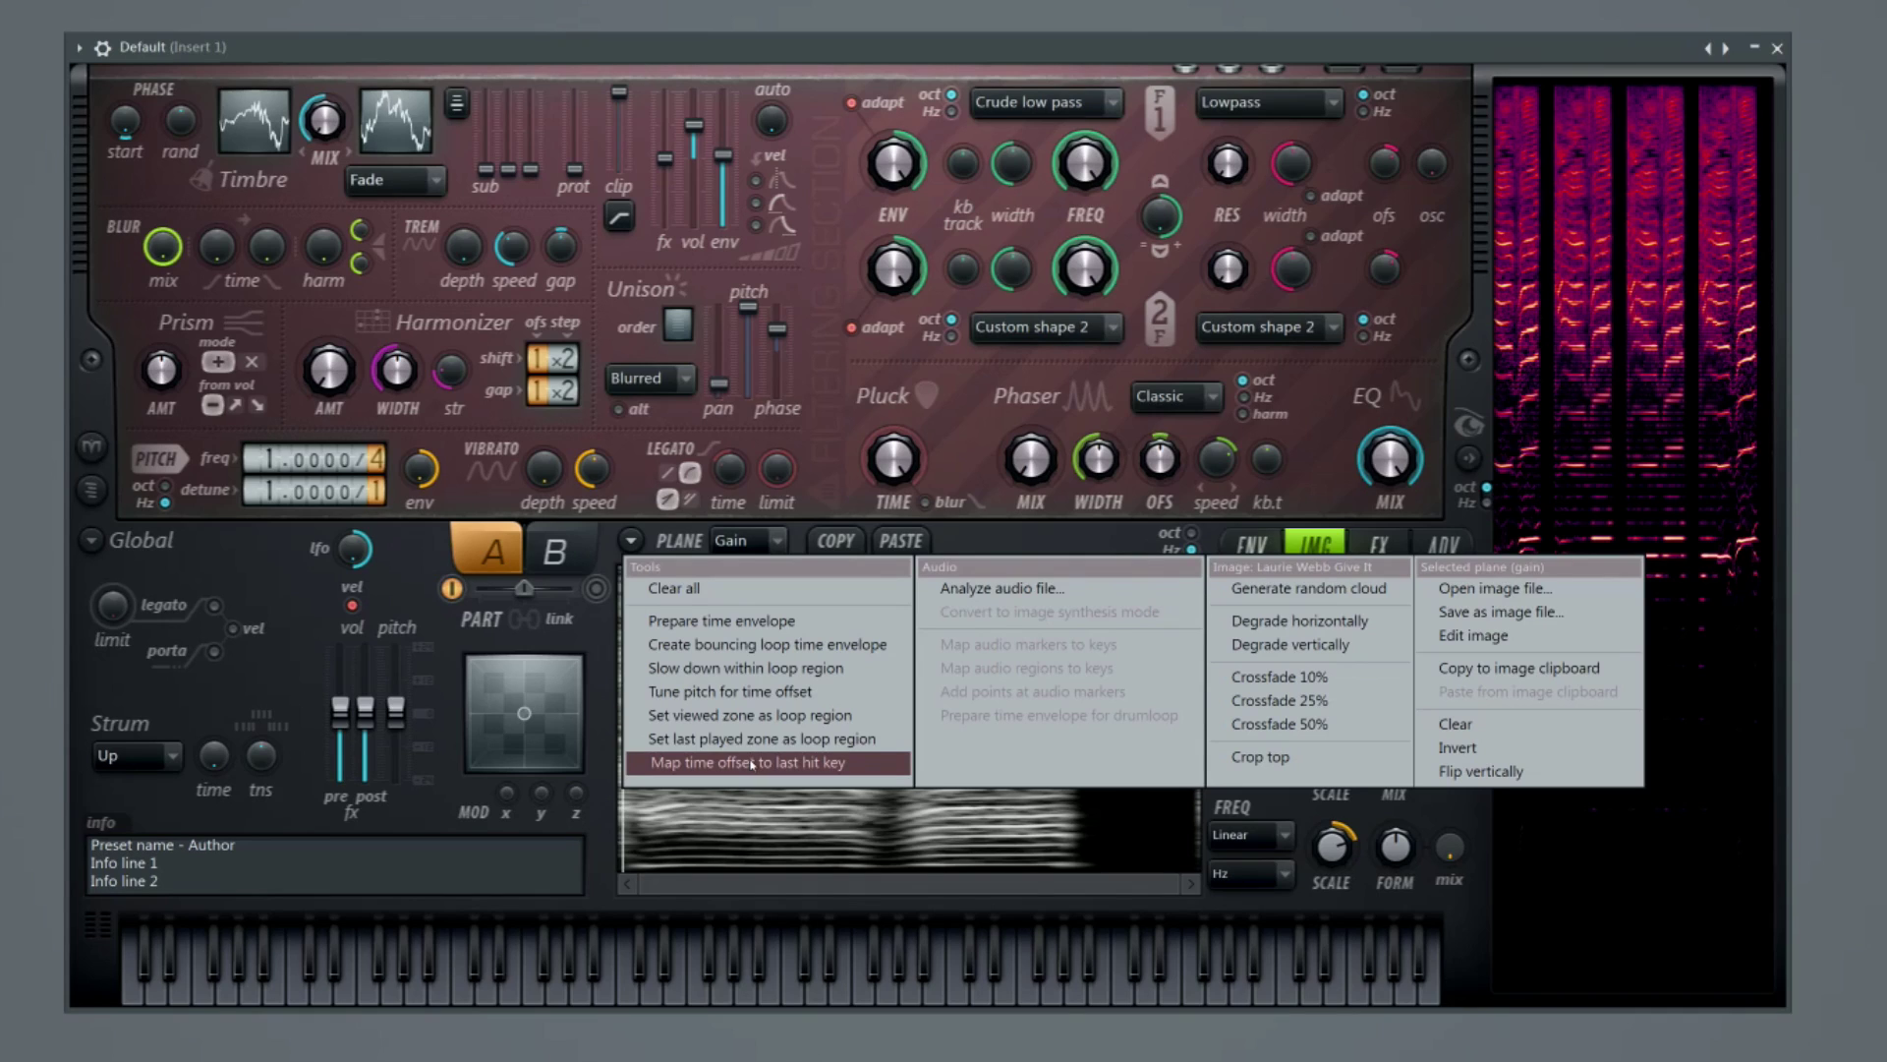
pyautogui.click(836, 646)
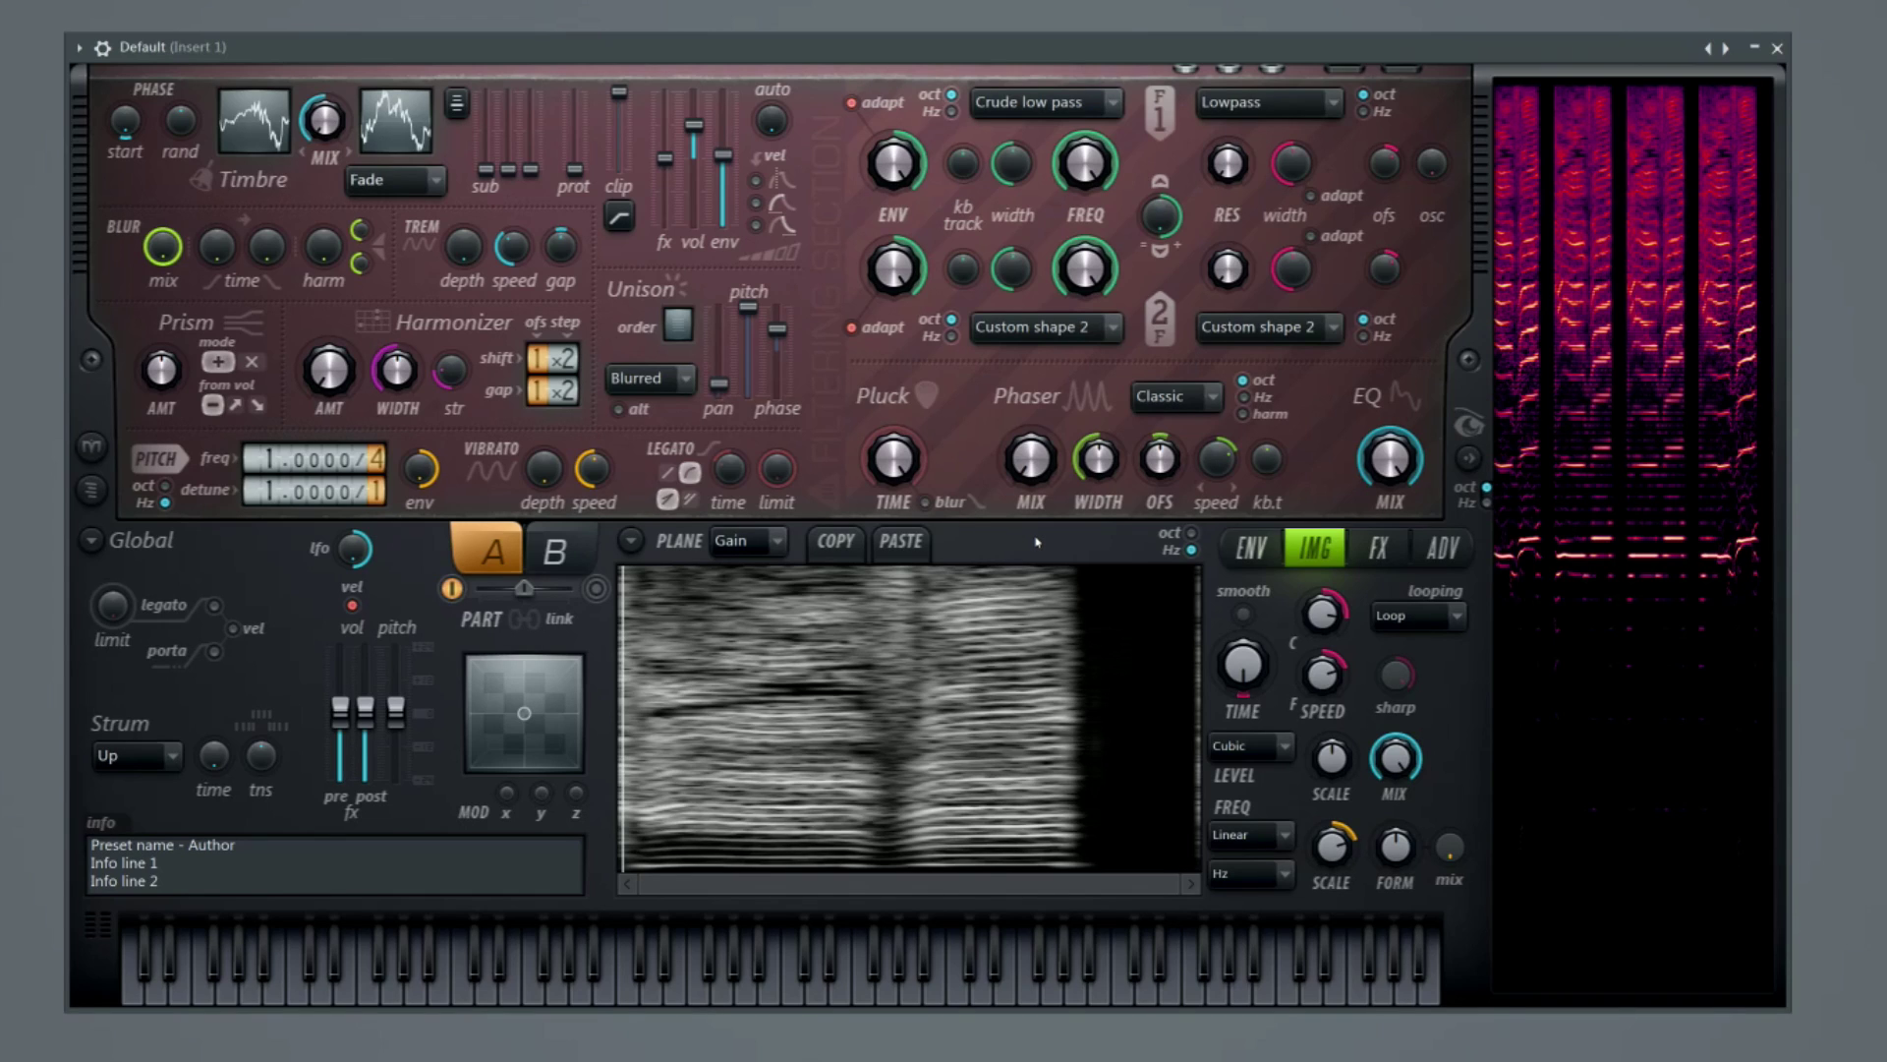
pyautogui.click(1445, 551)
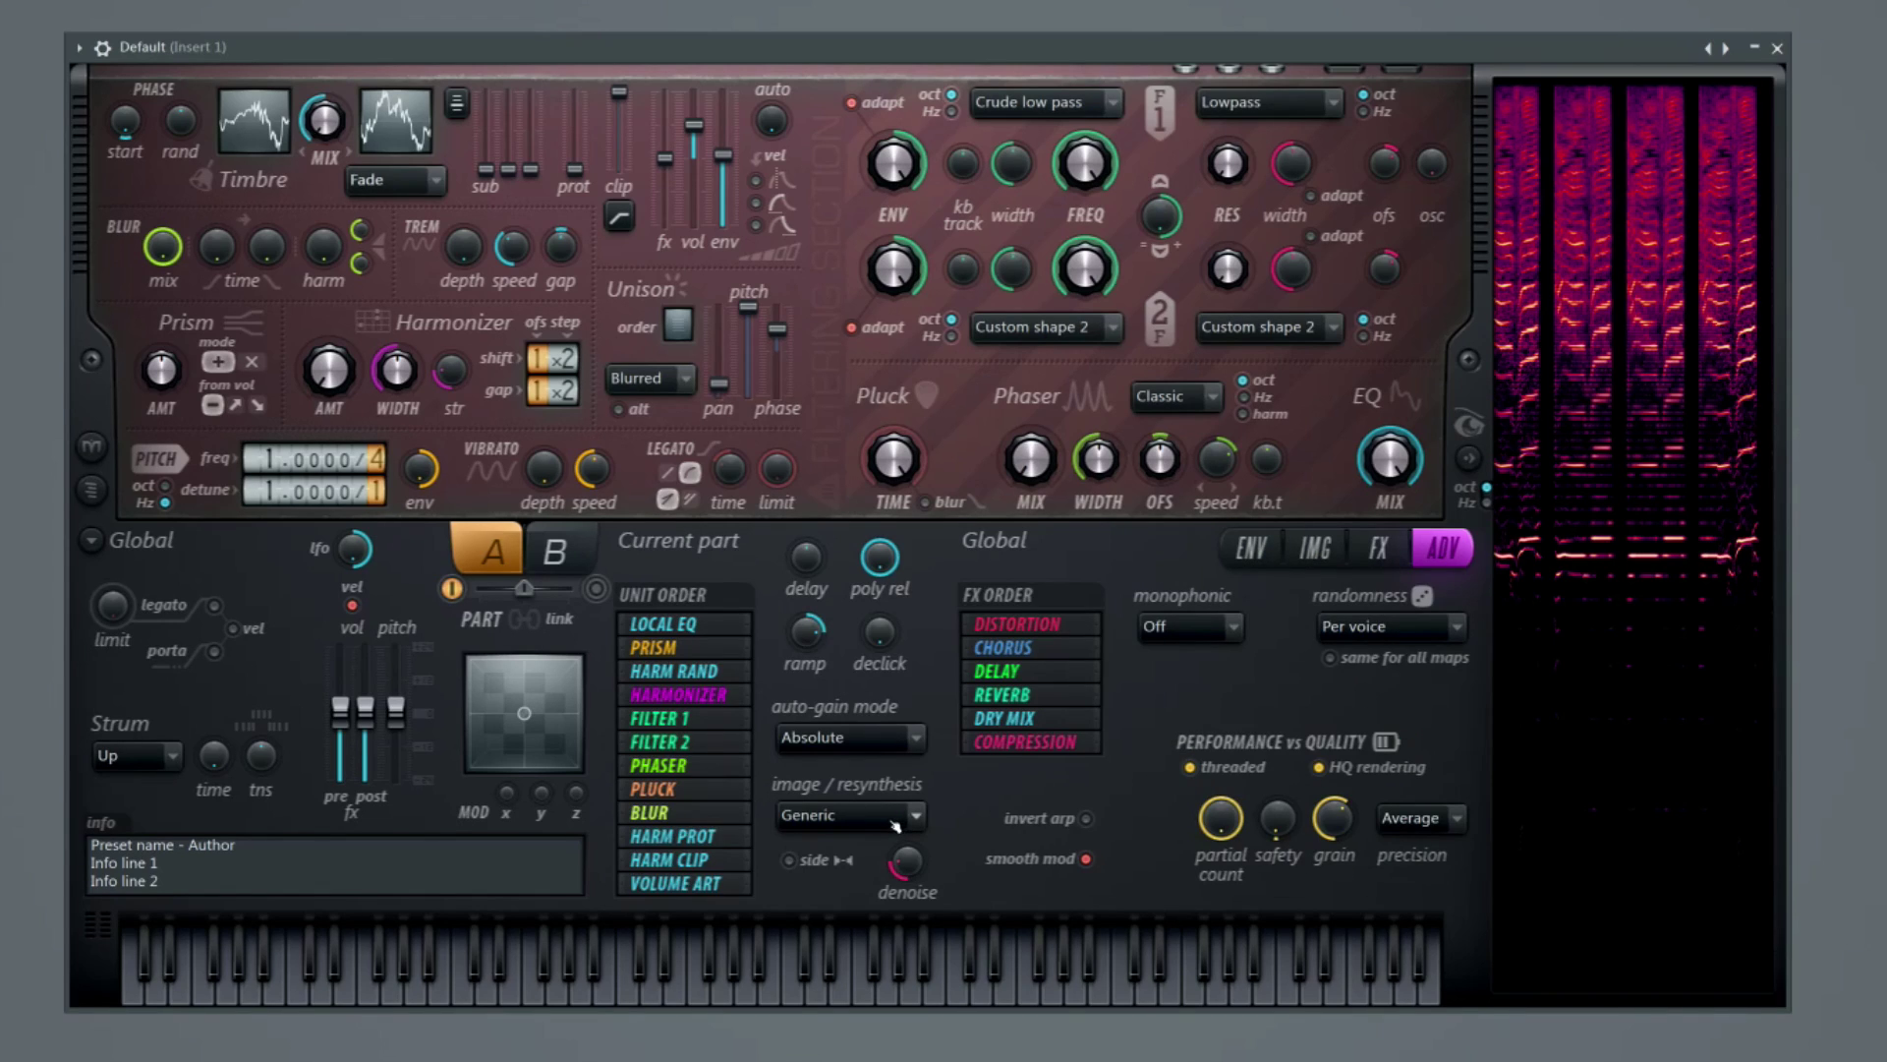
pyautogui.click(811, 816)
pyautogui.click(857, 815)
pyautogui.click(1251, 550)
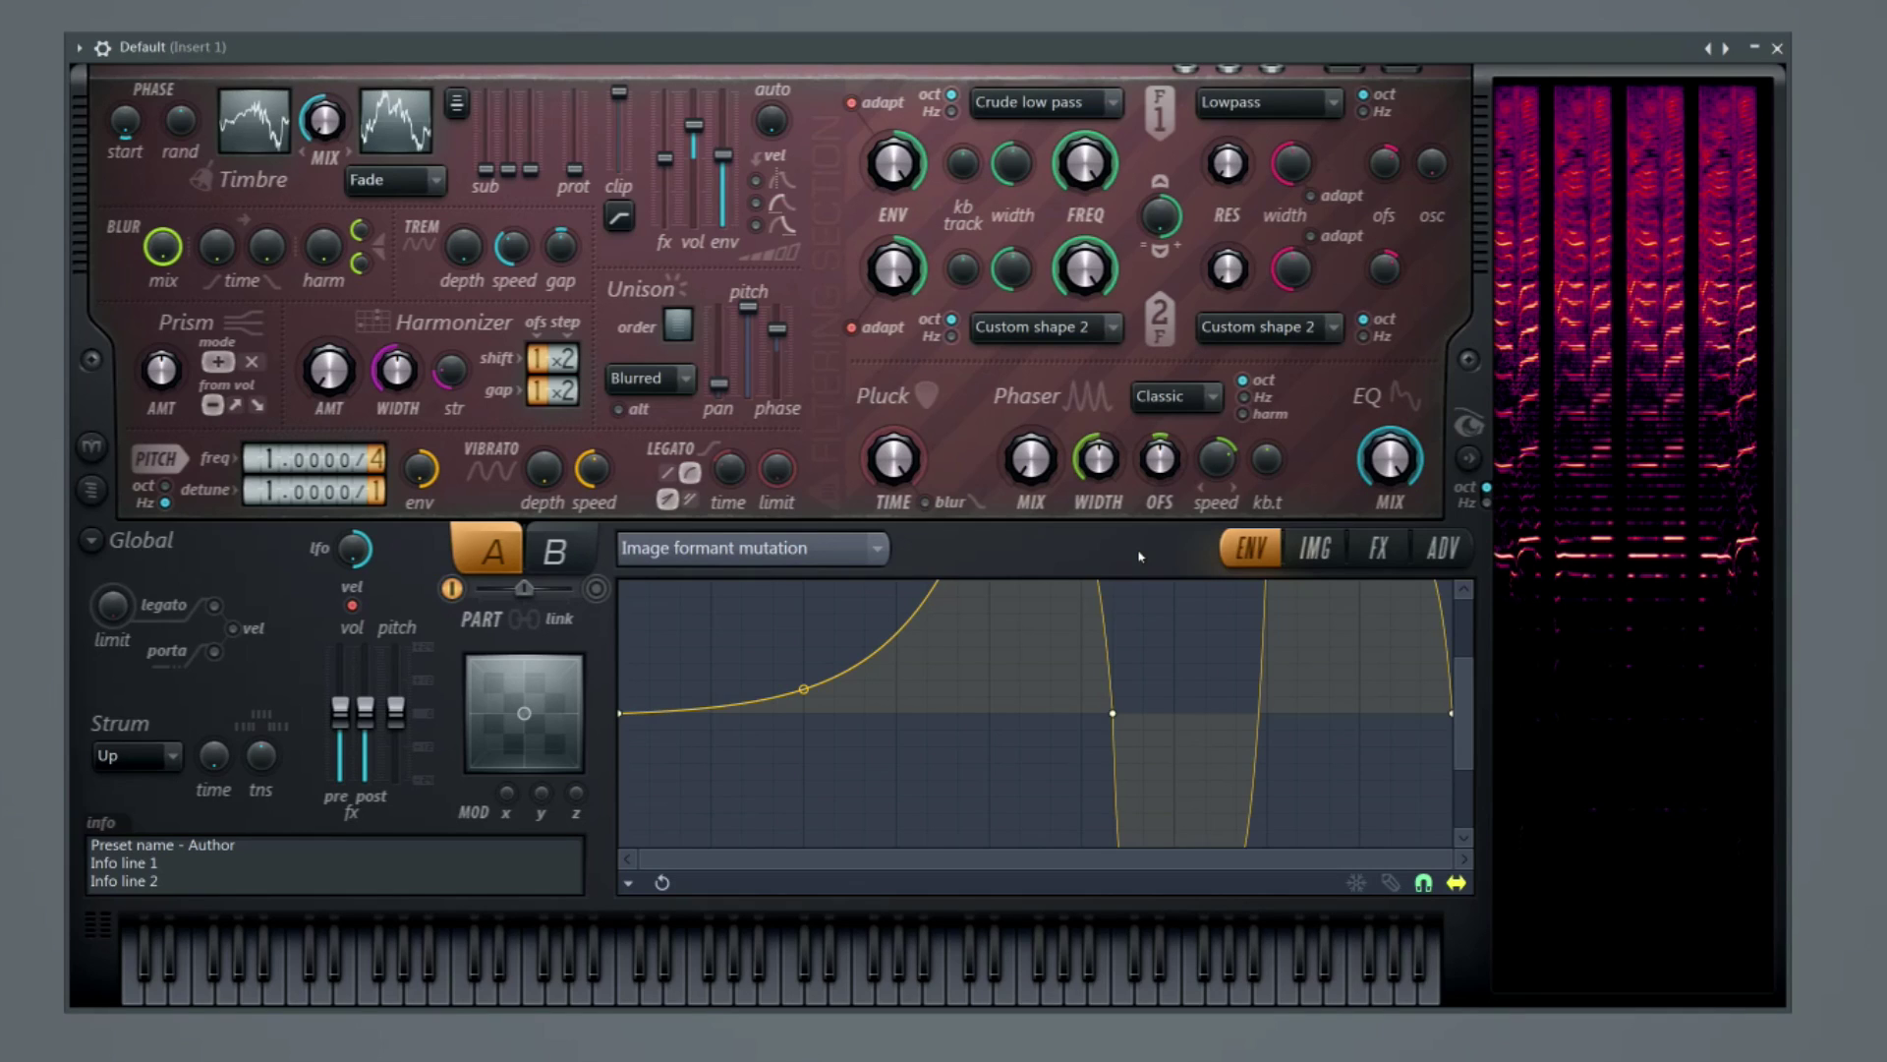
pyautogui.click(1297, 553)
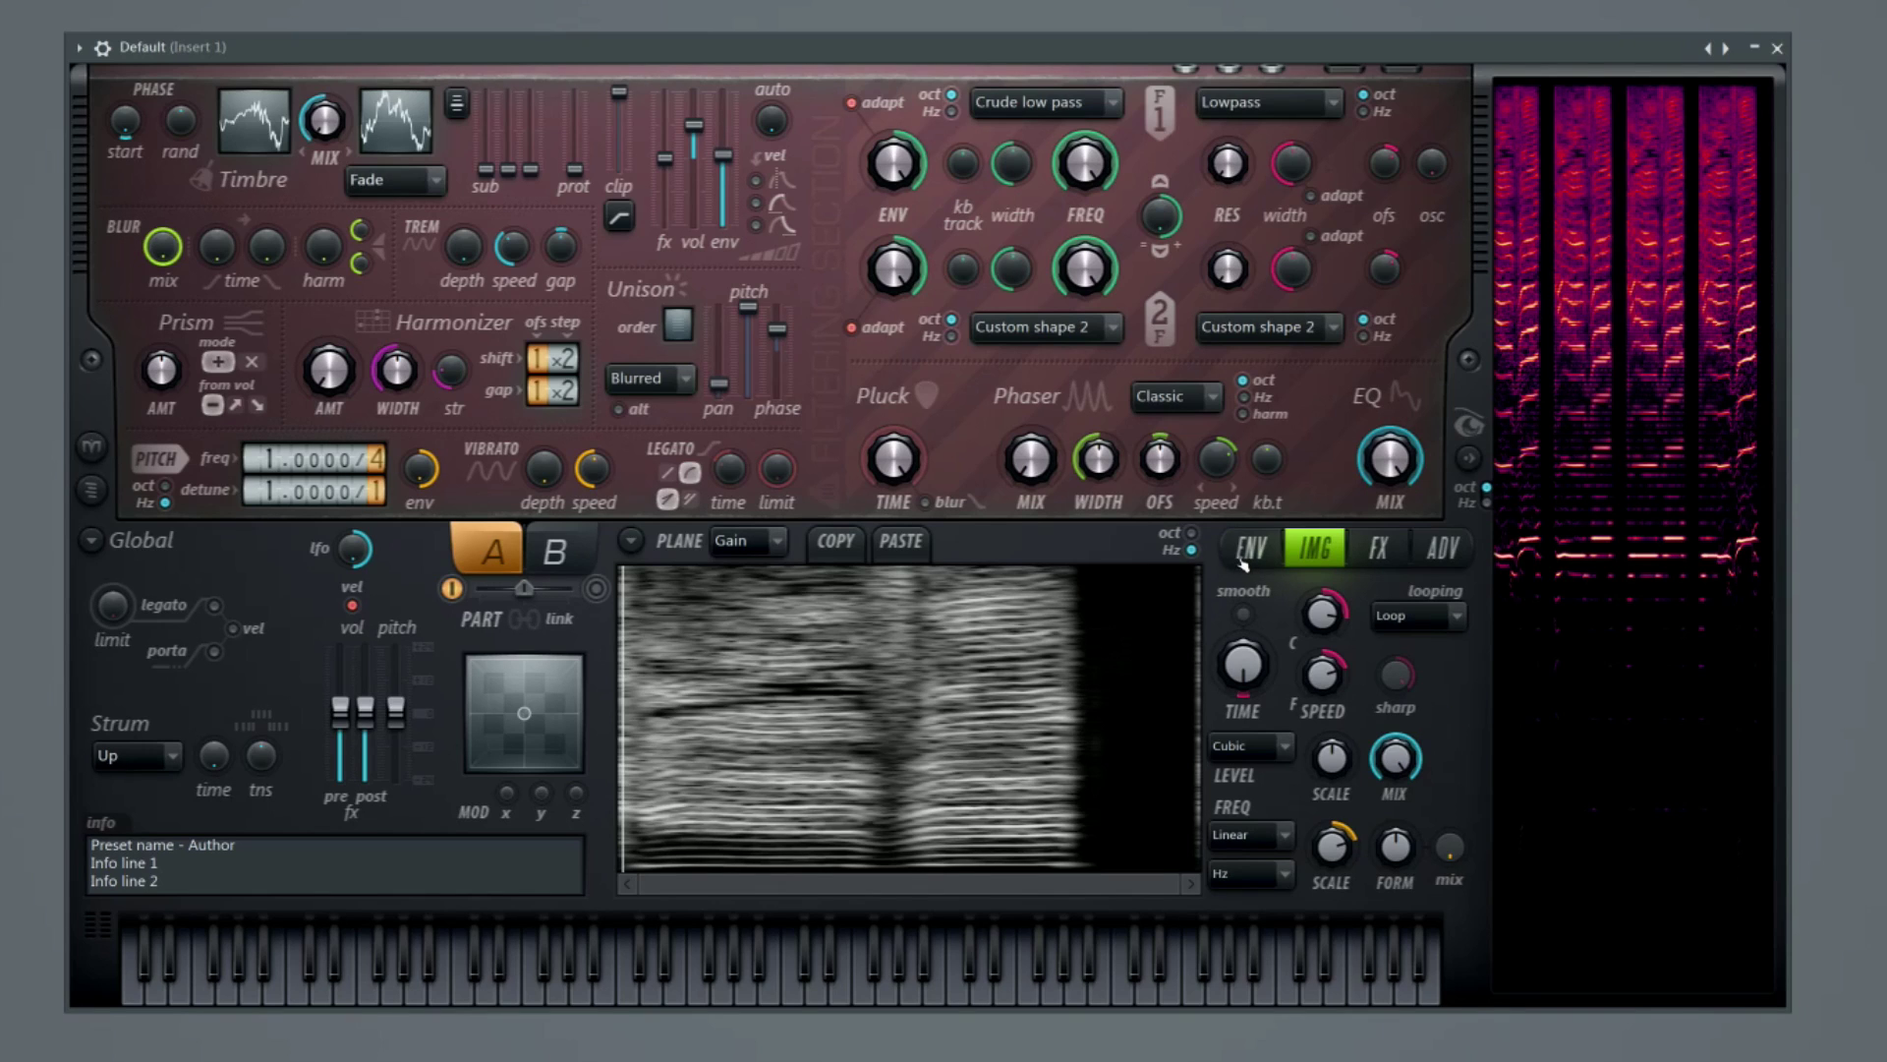
# Reset the synth to the Default preset and show its empty image section.
pyautogui.rightClick(1720, 48)
pyautogui.click(1804, 464)
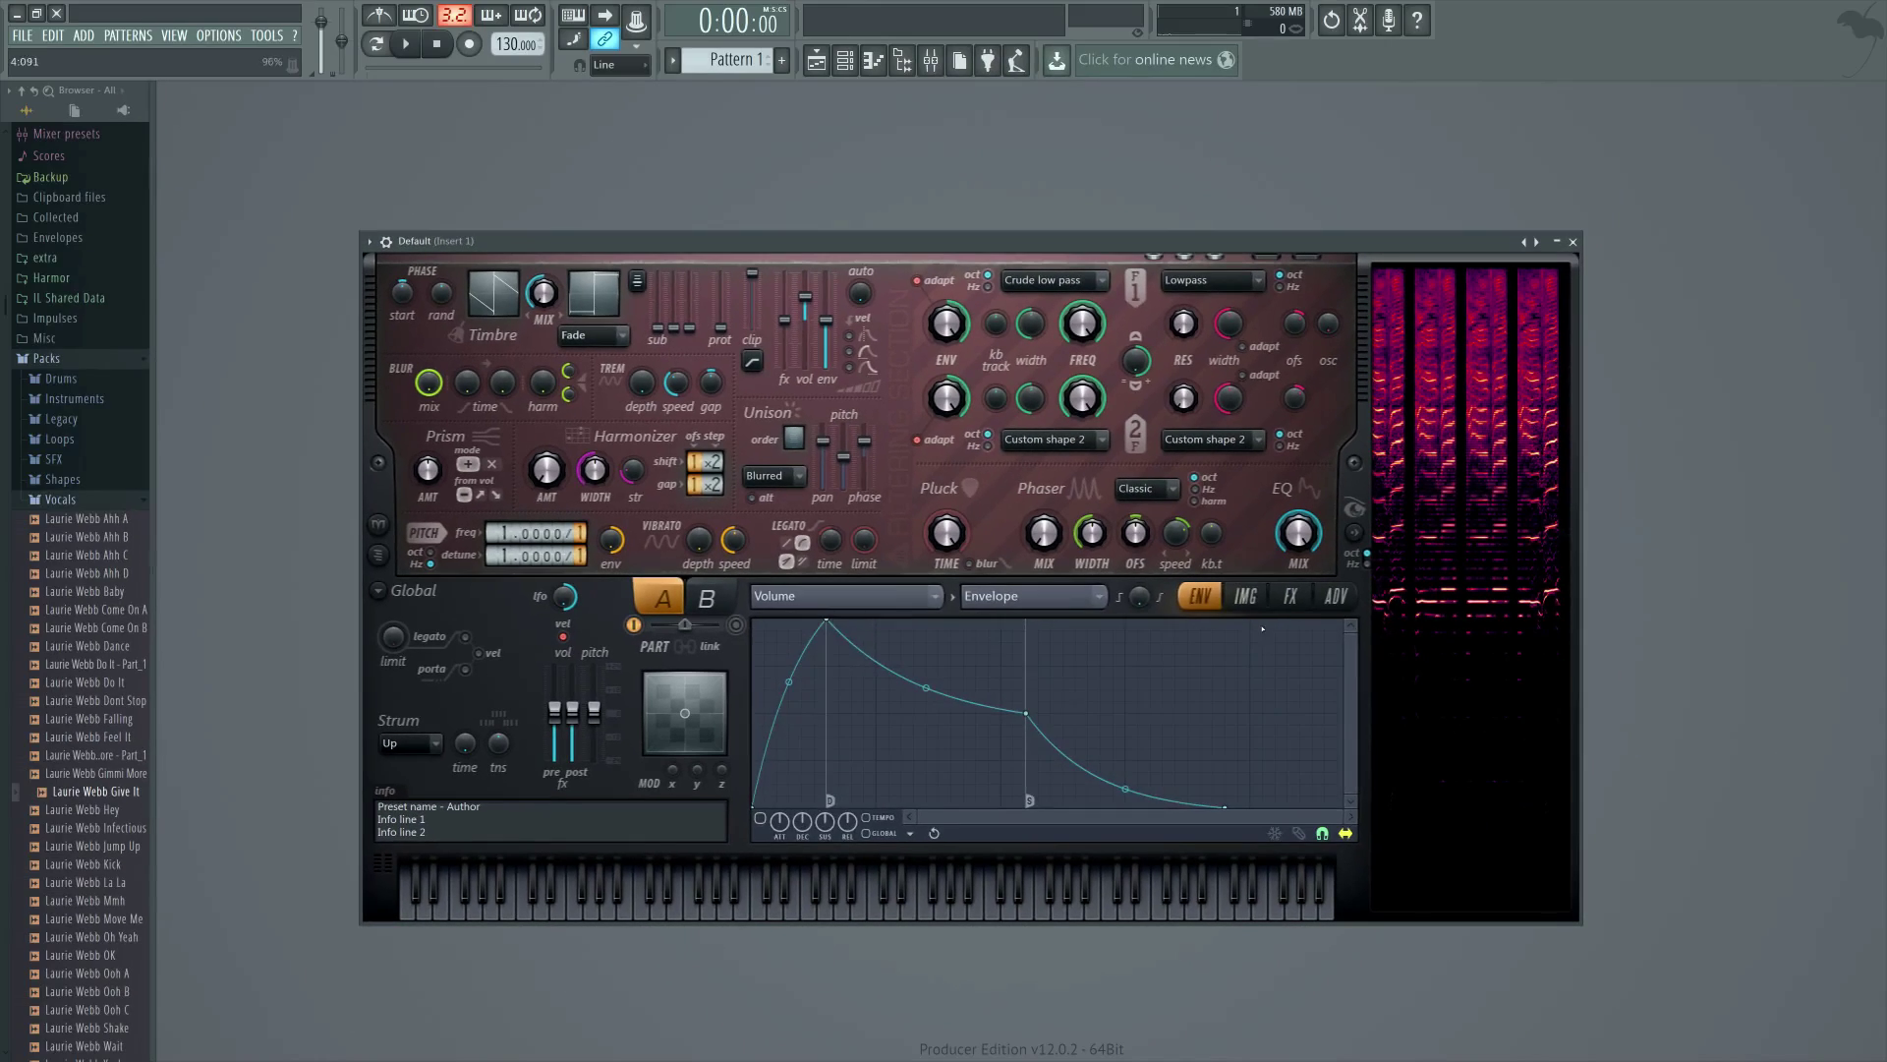
pyautogui.click(1246, 595)
# Browse the Sliced beats folder, preview samples and load the one starting with 4C085E12 into part A's image section.
pyautogui.click(61, 499)
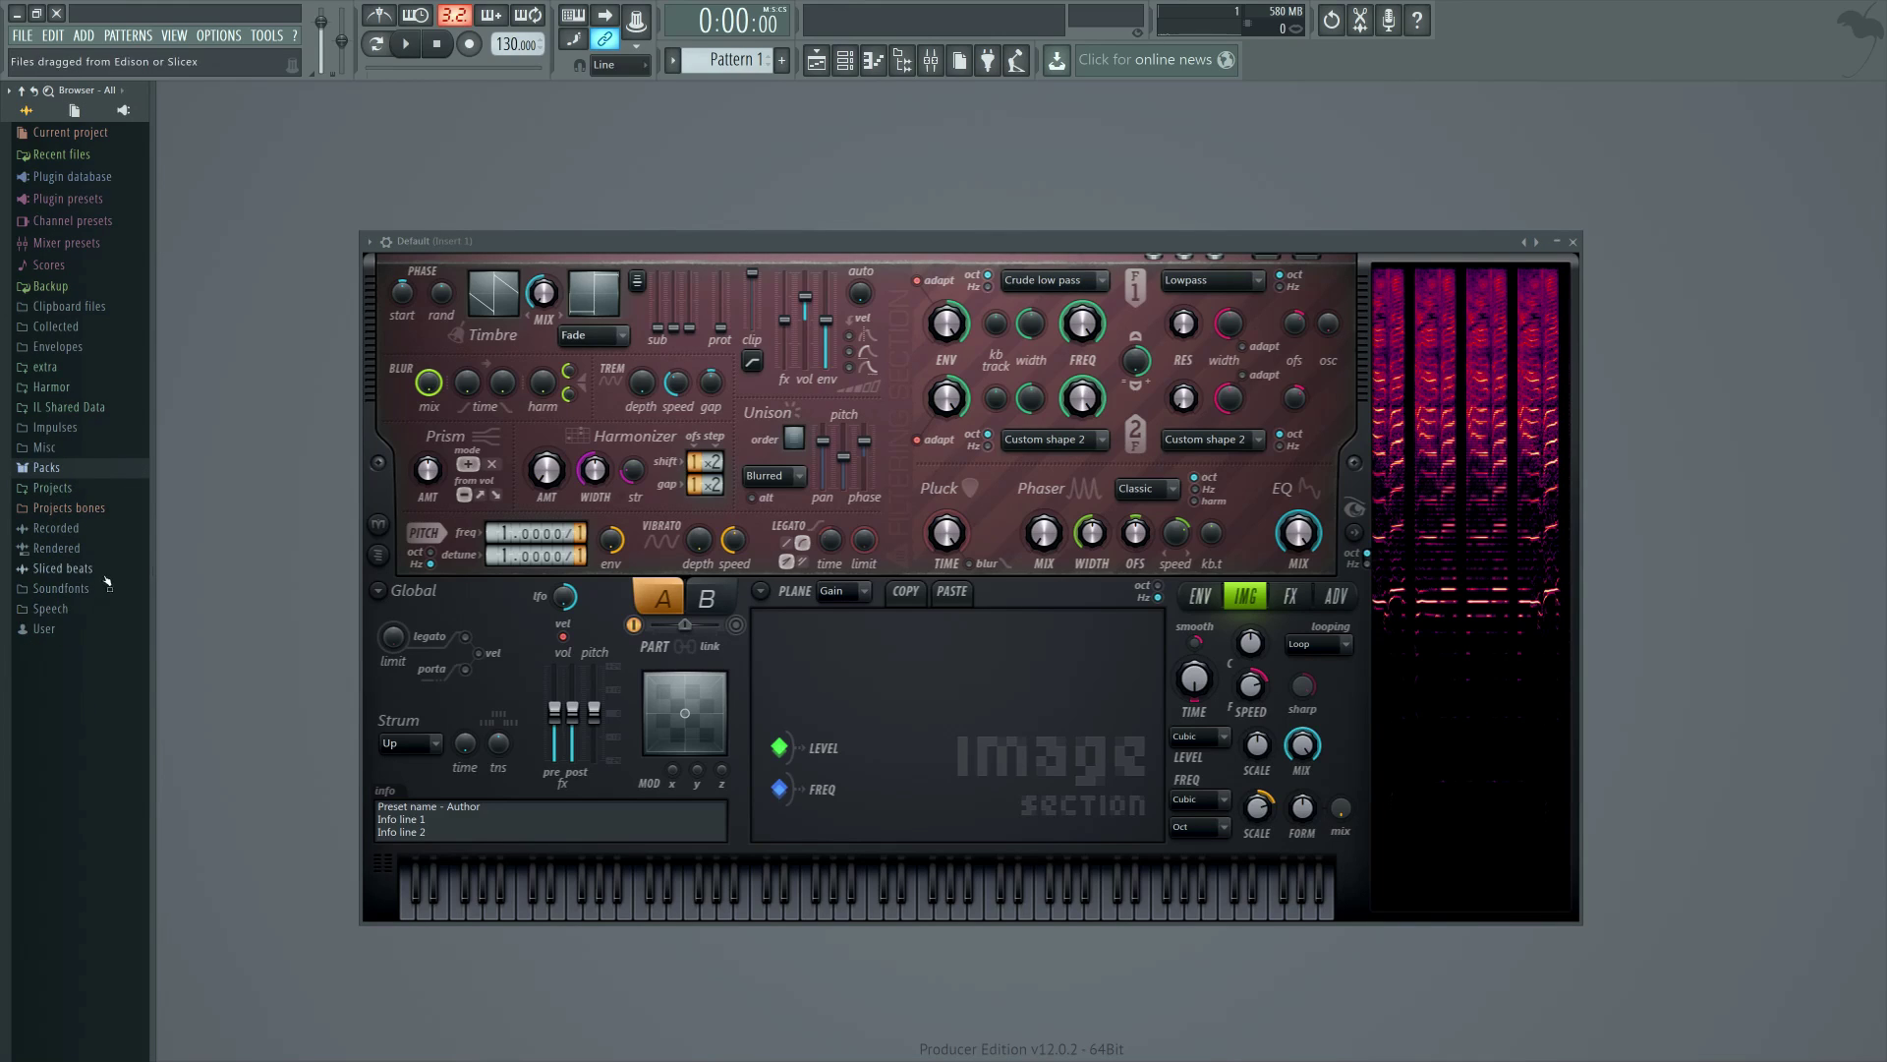
pyautogui.click(104, 709)
pyautogui.scroll(-15, 108, 718)
pyautogui.click(88, 514)
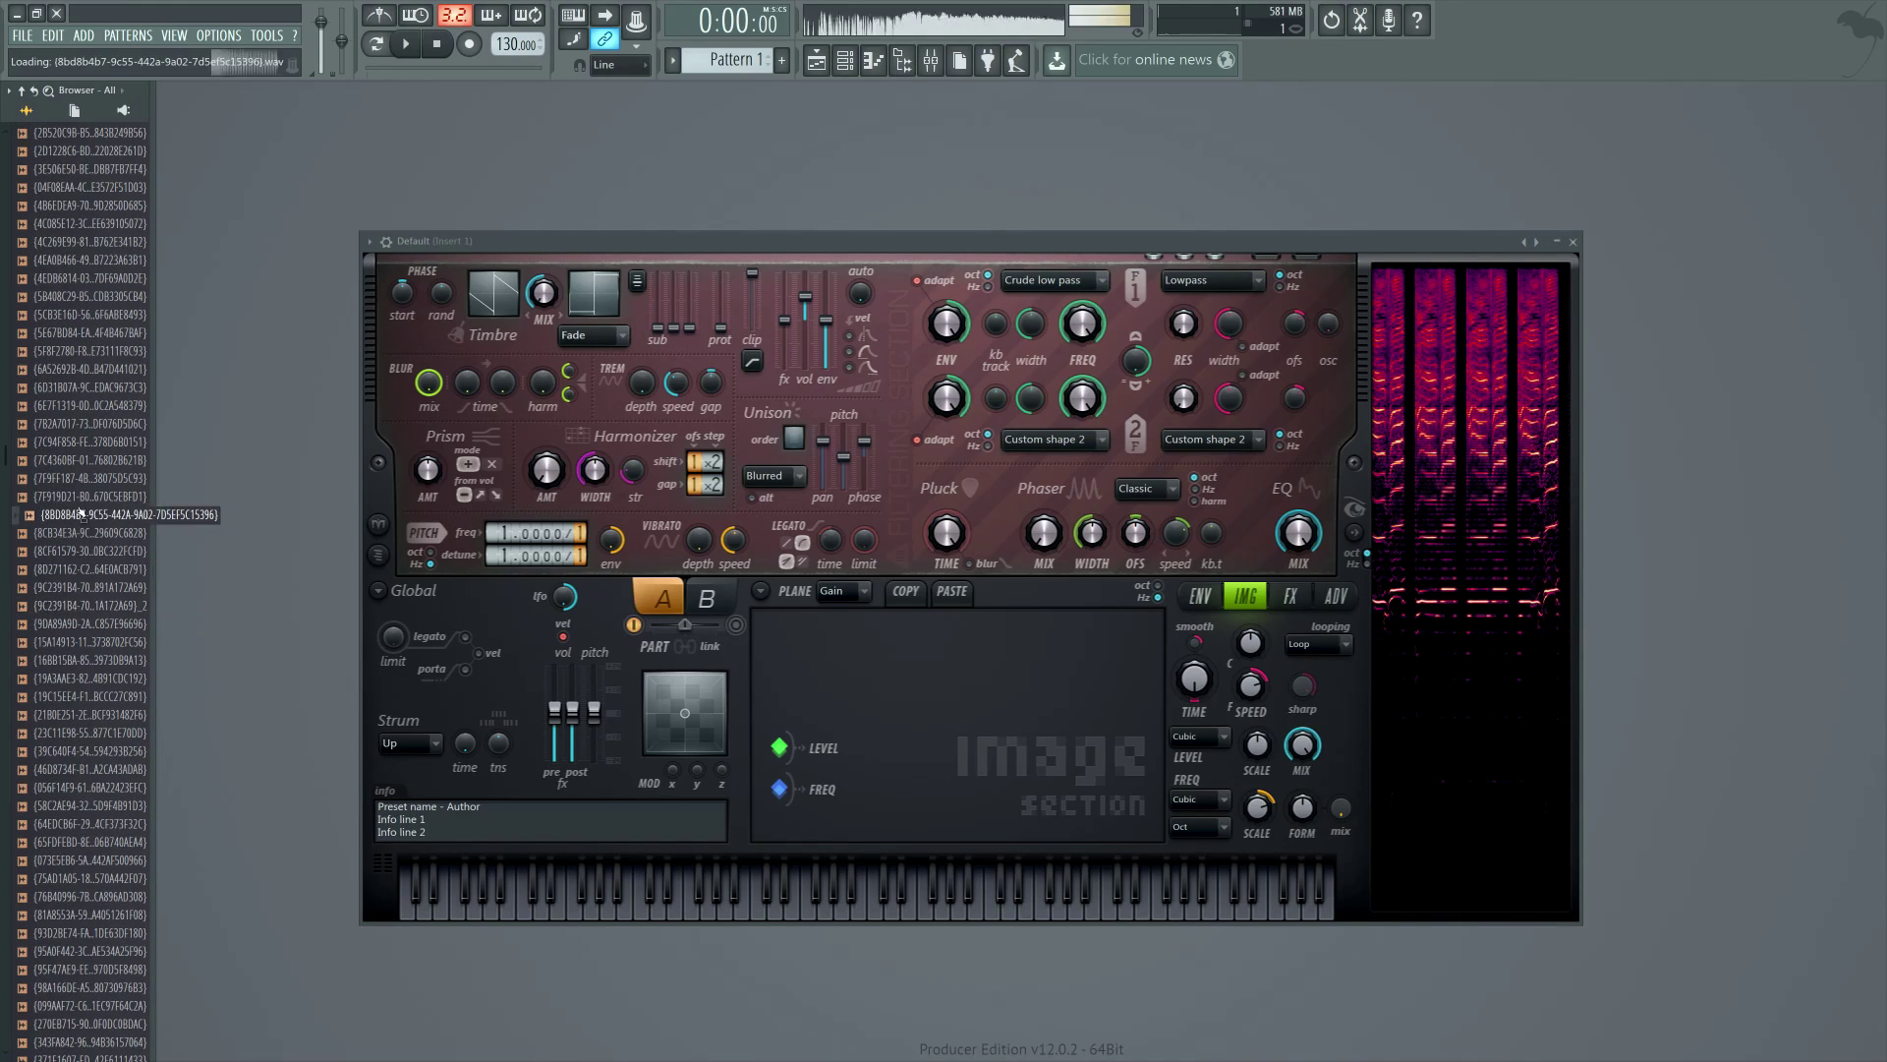
pyautogui.click(101, 224)
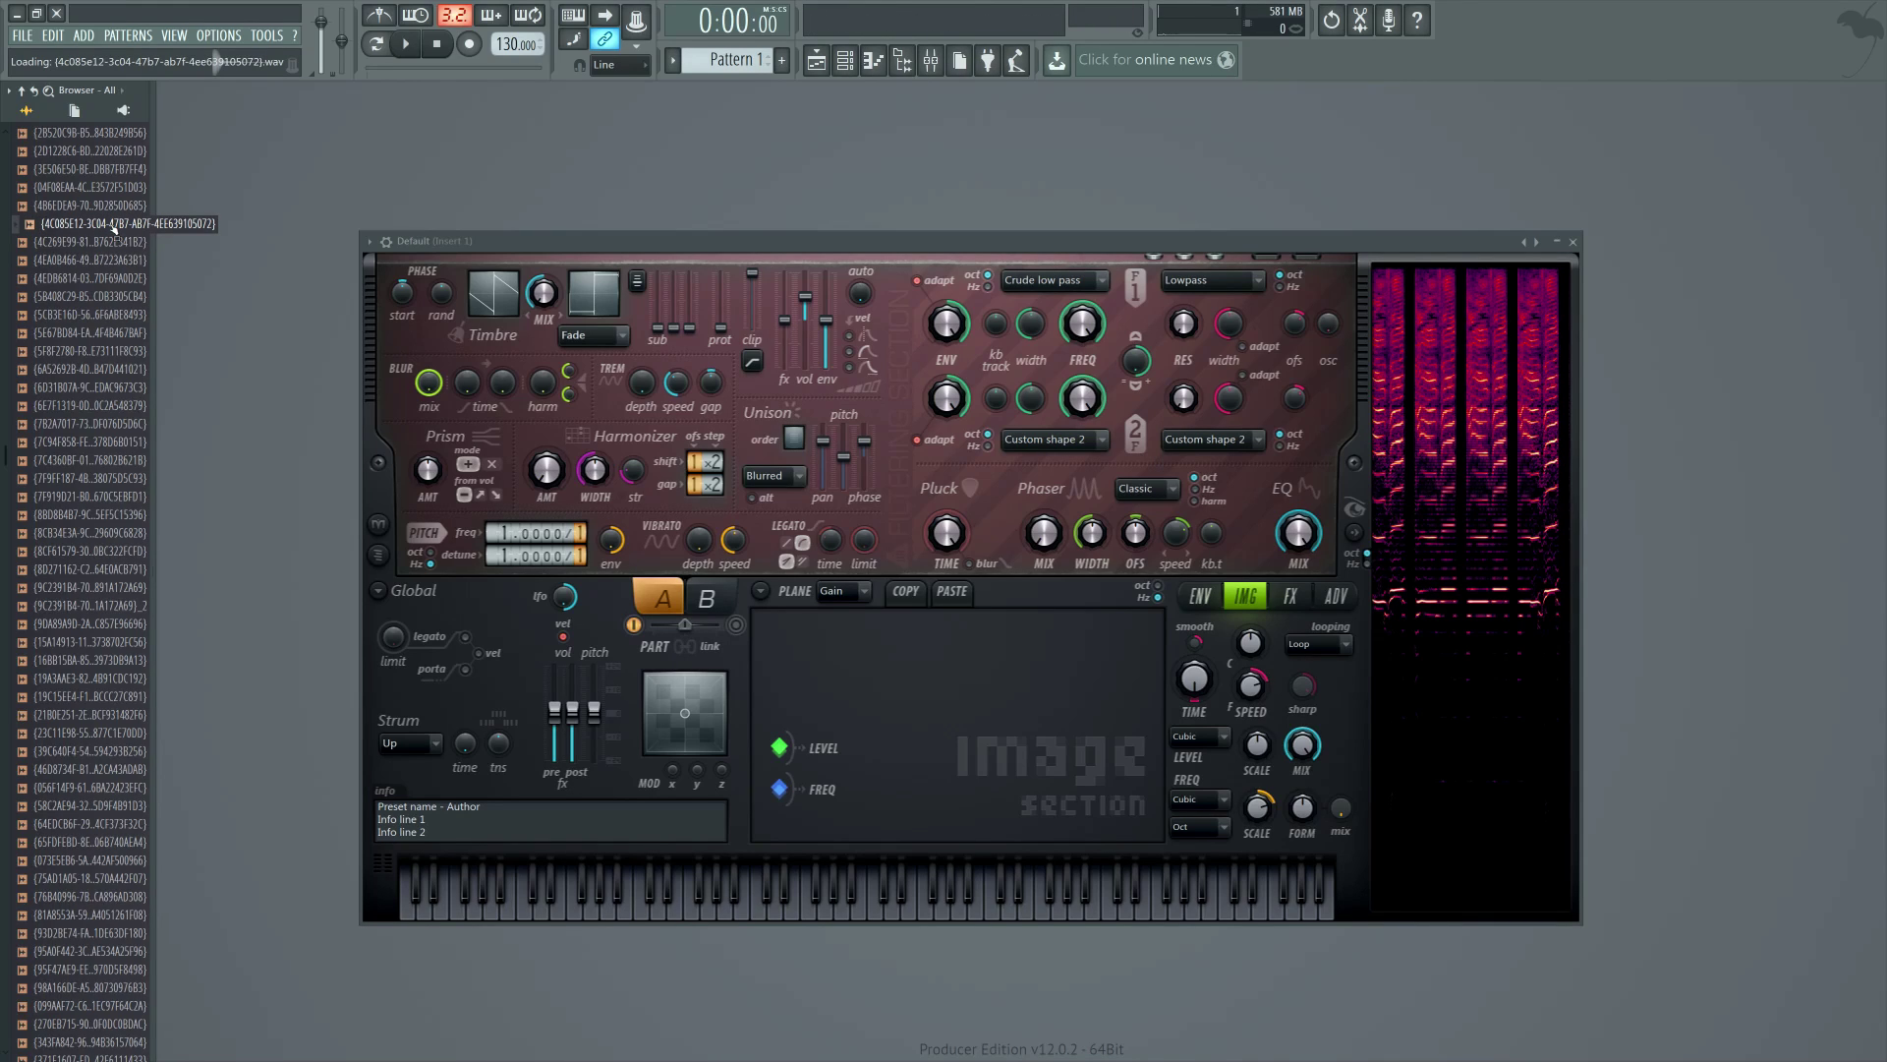
pyautogui.moveTo(113, 226); pyautogui.dragTo(889, 730)
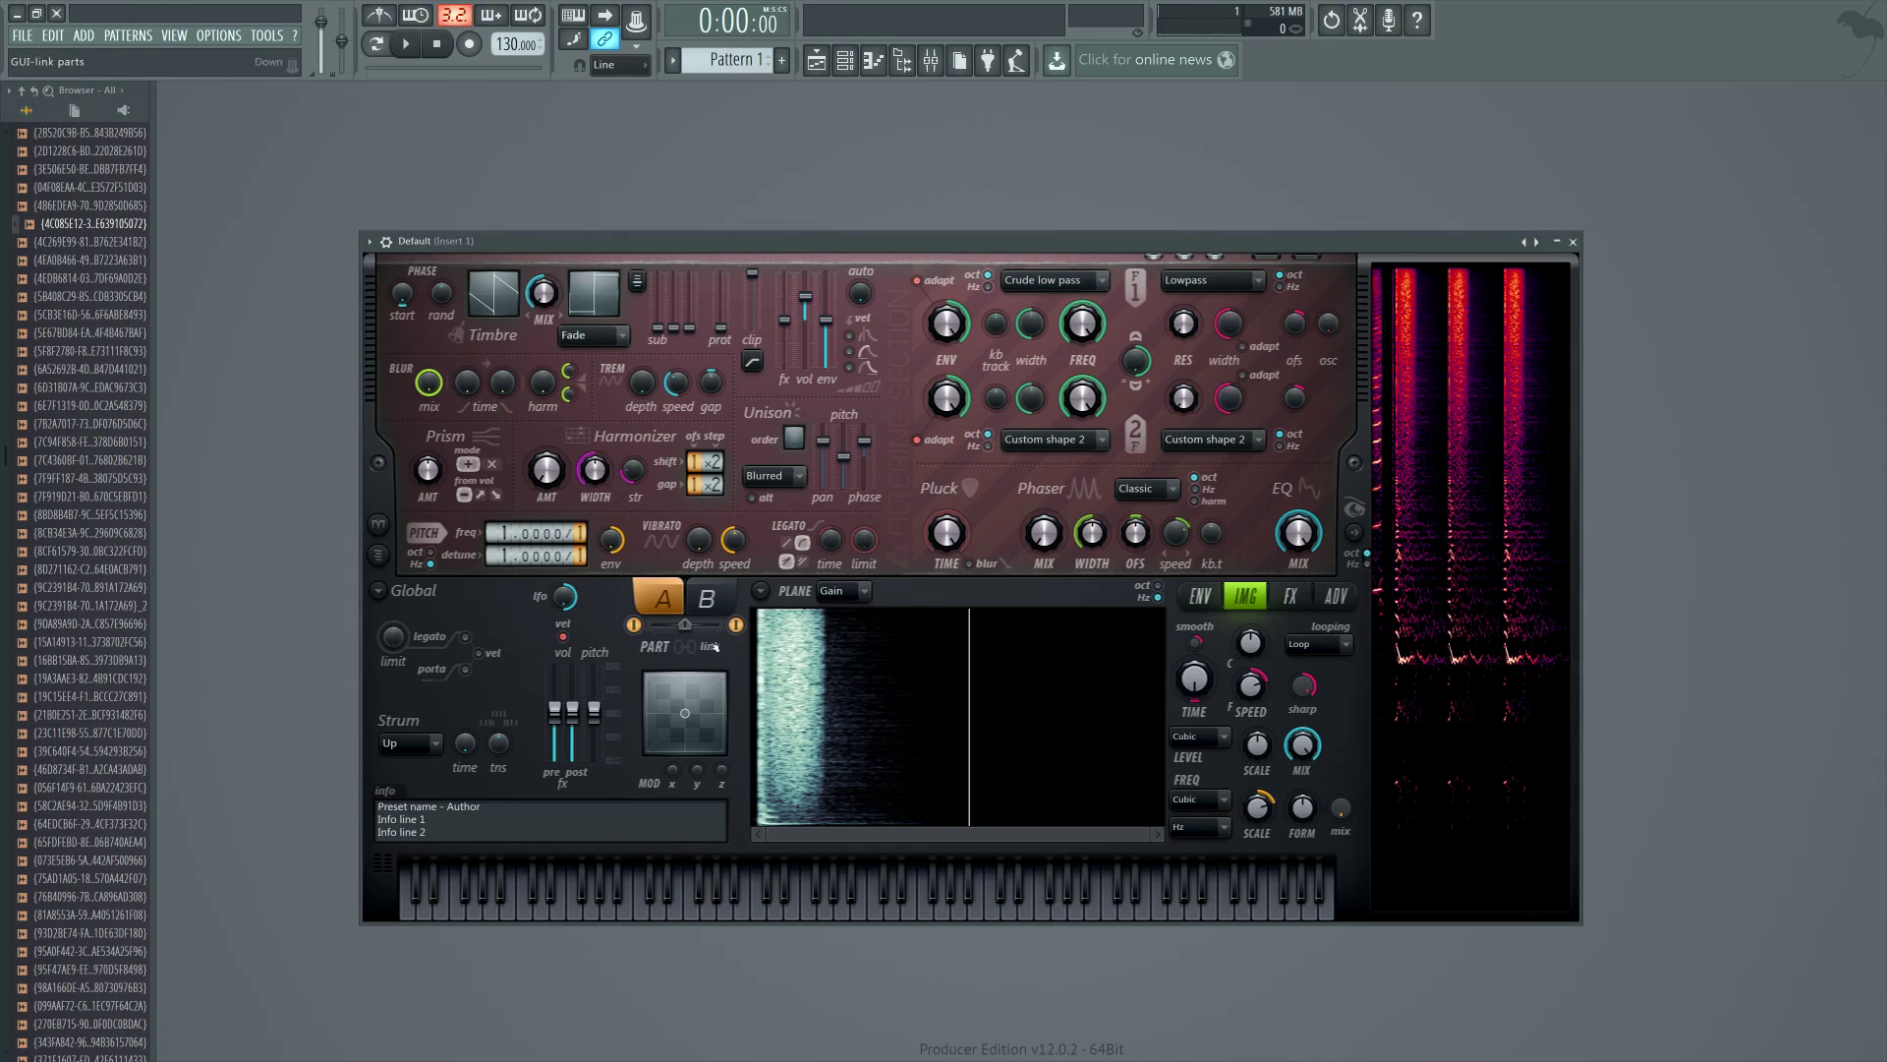
# Load the same sample into part B and compare its side-processing setting and image with part A's.
pyautogui.click(707, 598)
pyautogui.moveTo(108, 224); pyautogui.dragTo(947, 737)
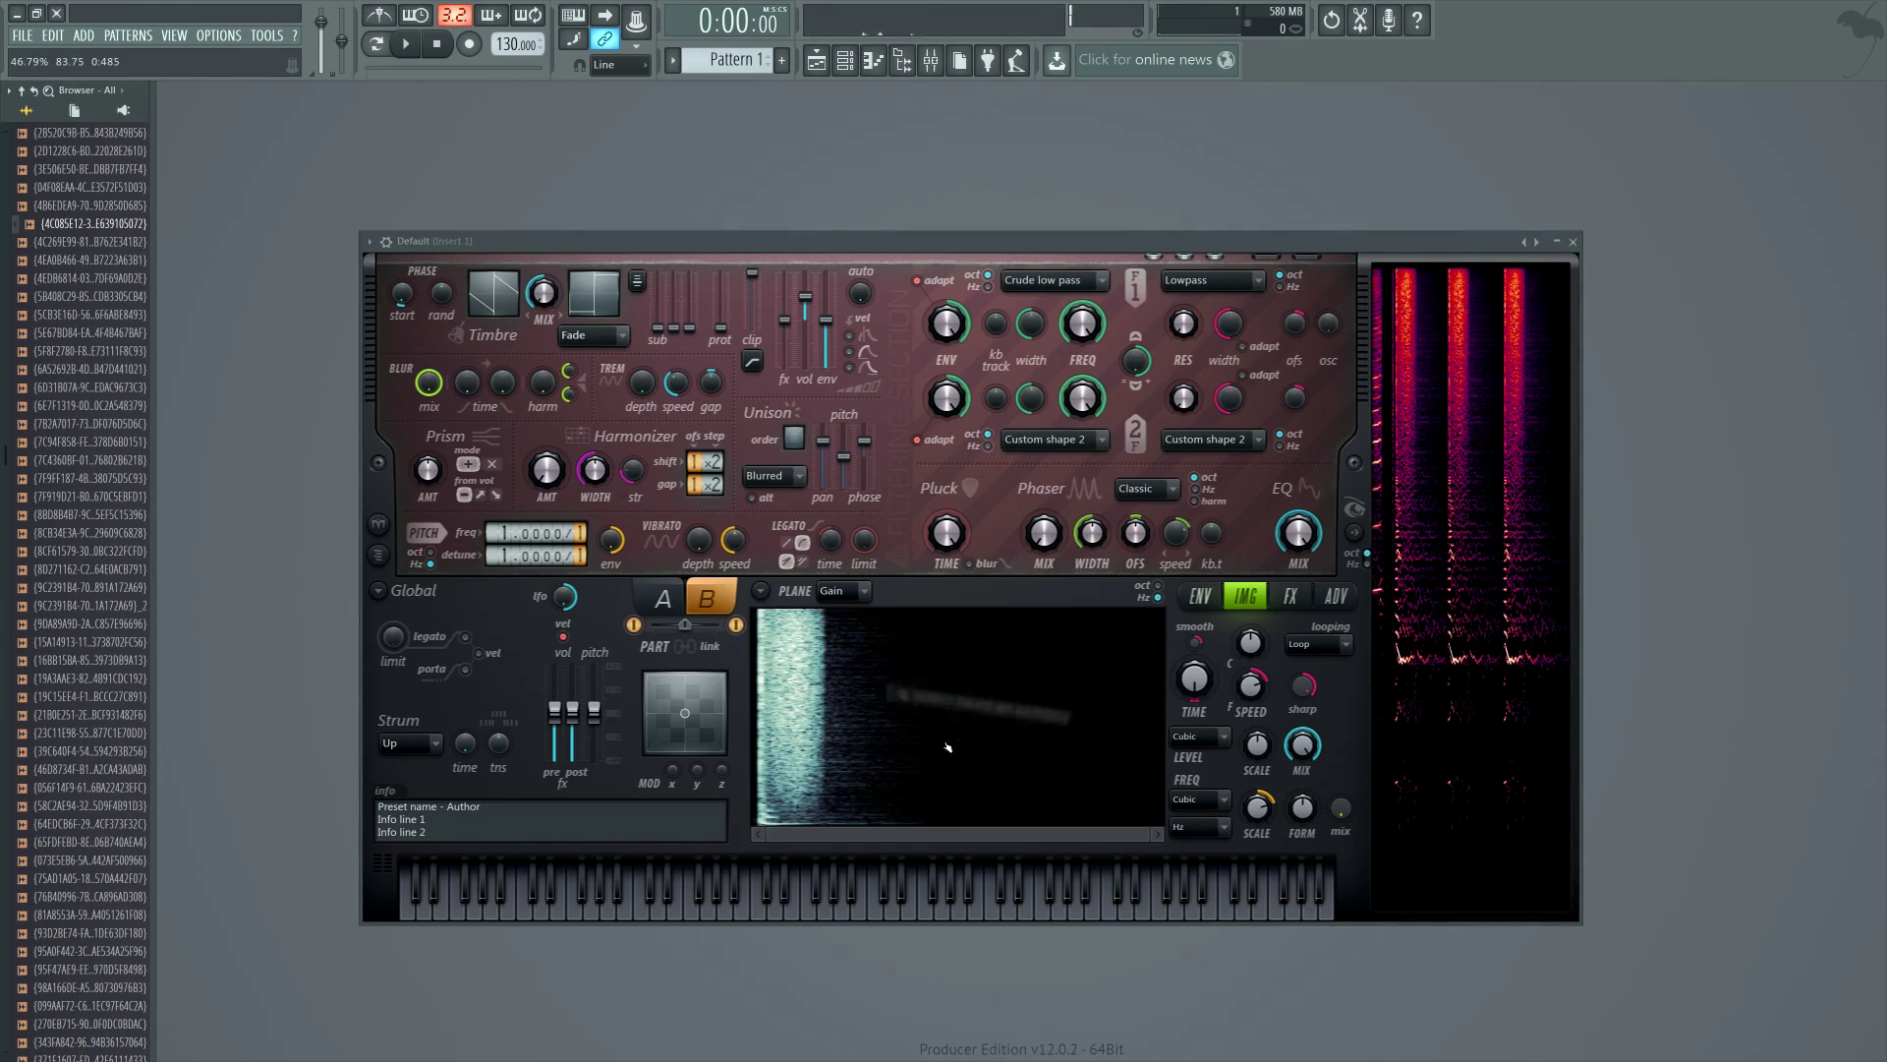
pyautogui.click(1335, 596)
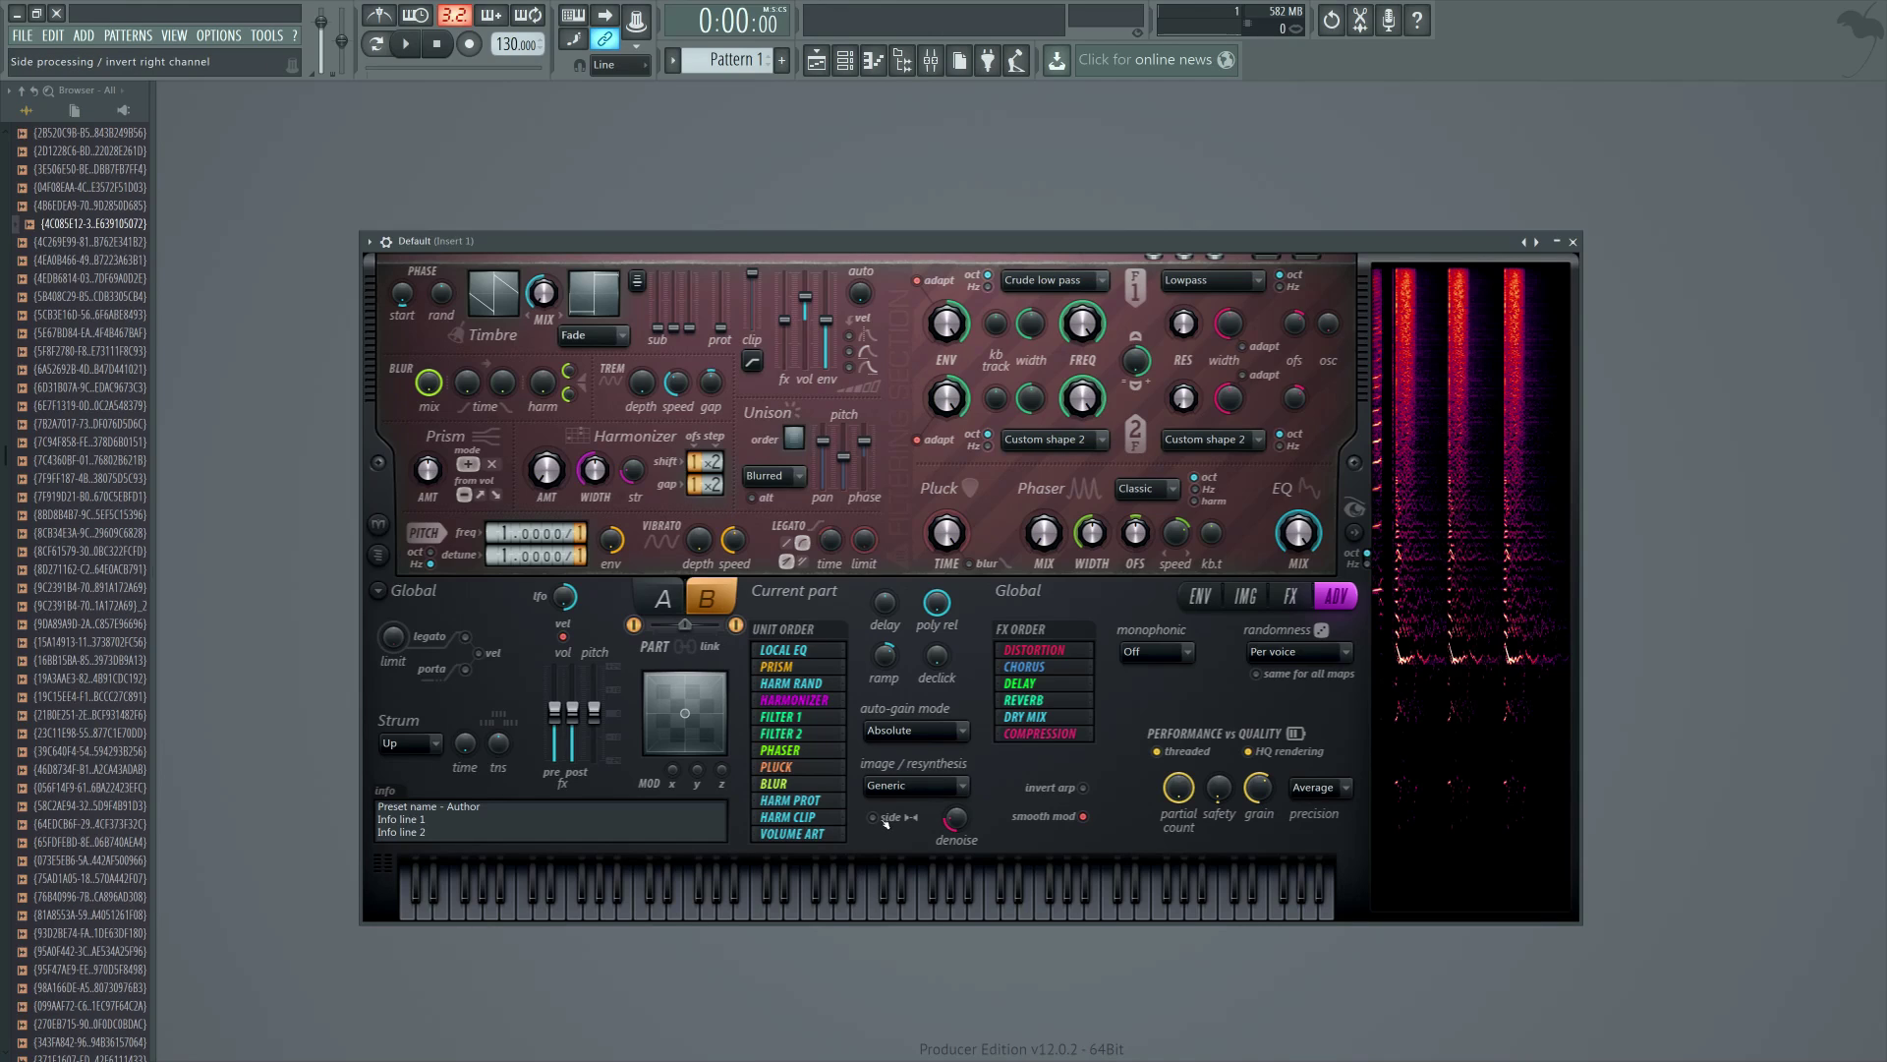
pyautogui.click(664, 599)
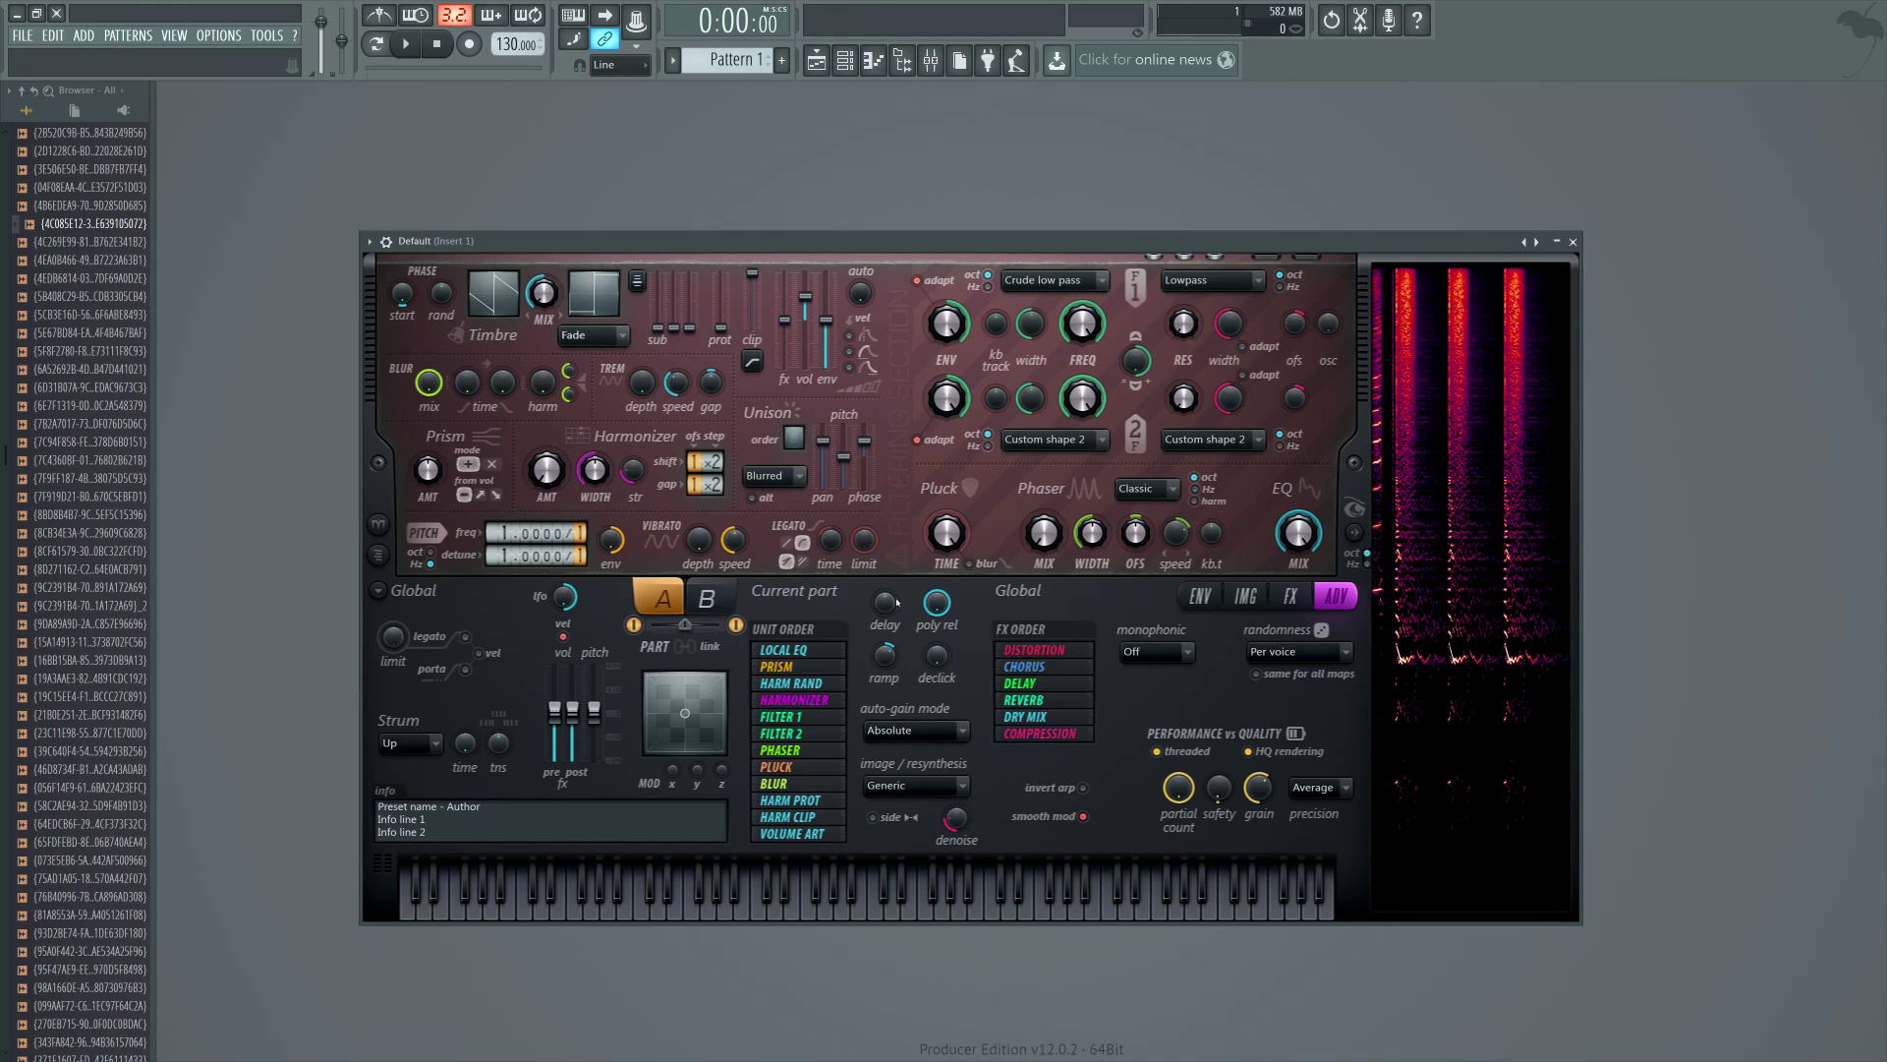
pyautogui.click(1198, 595)
pyautogui.click(707, 597)
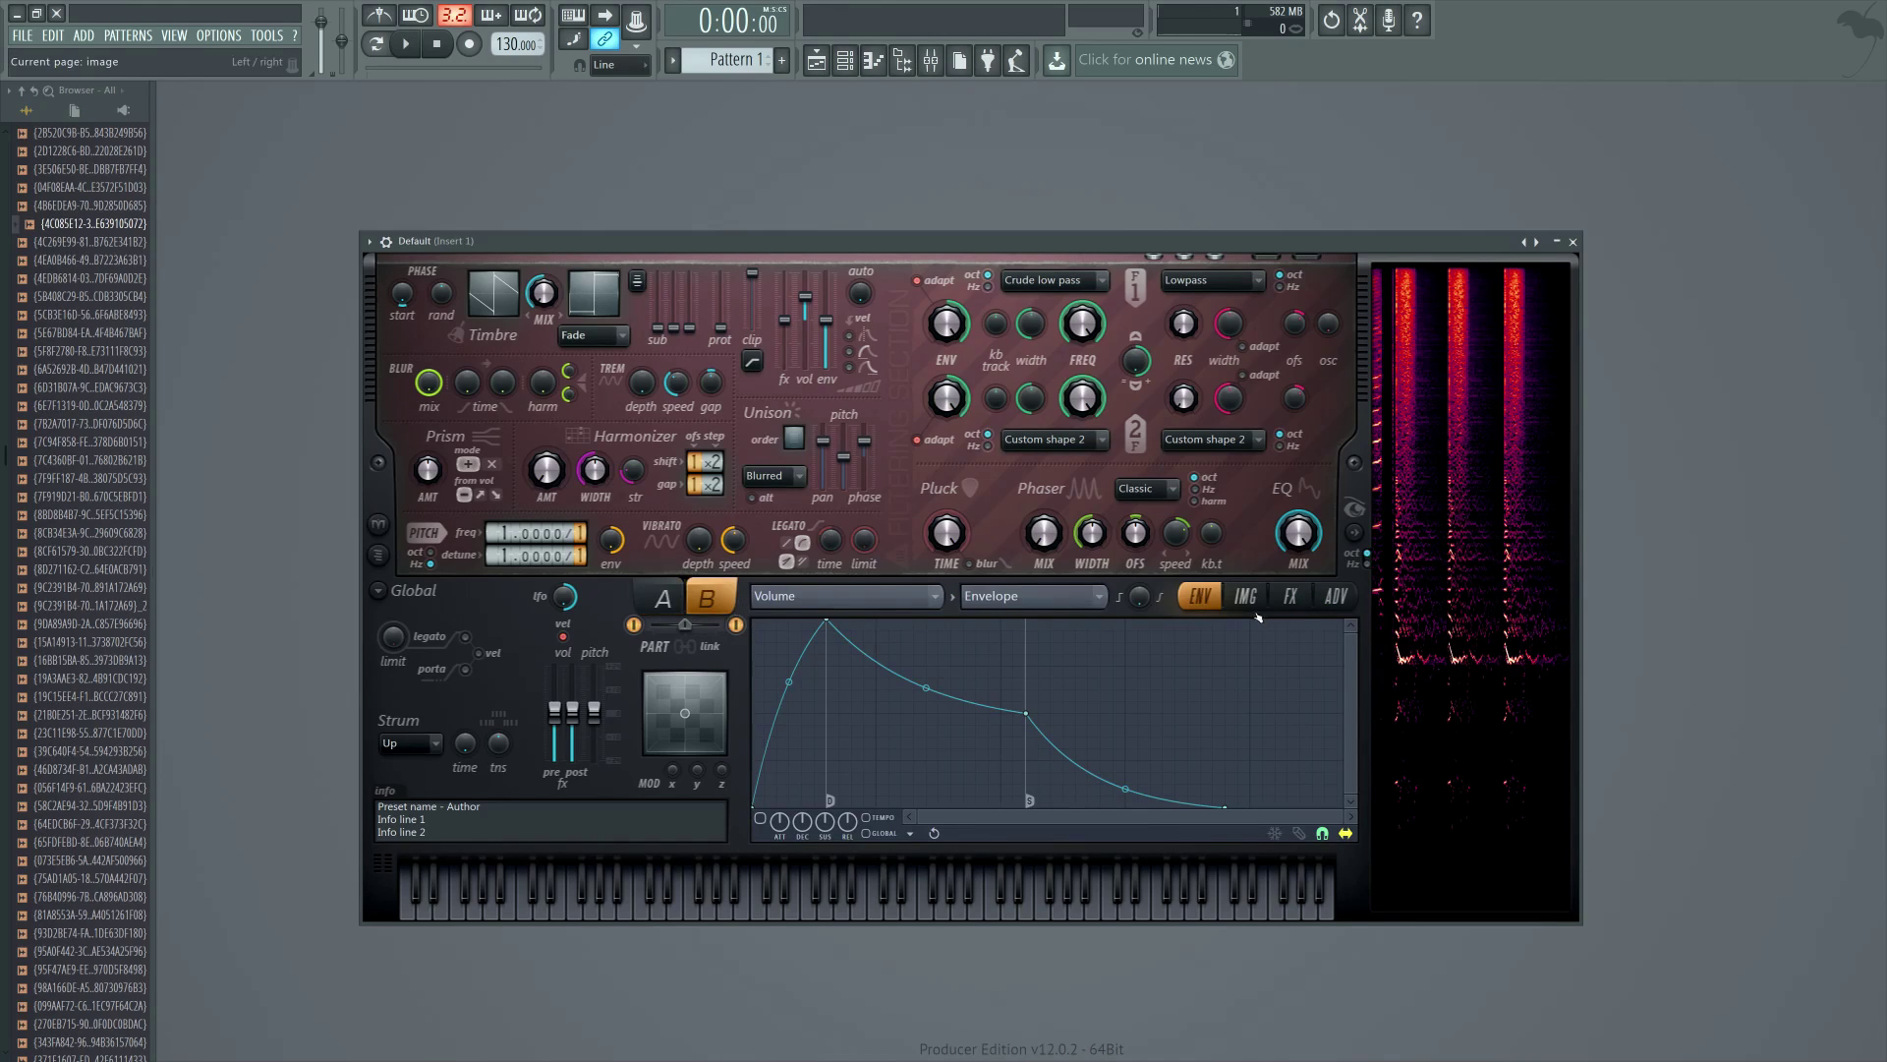
pyautogui.click(659, 592)
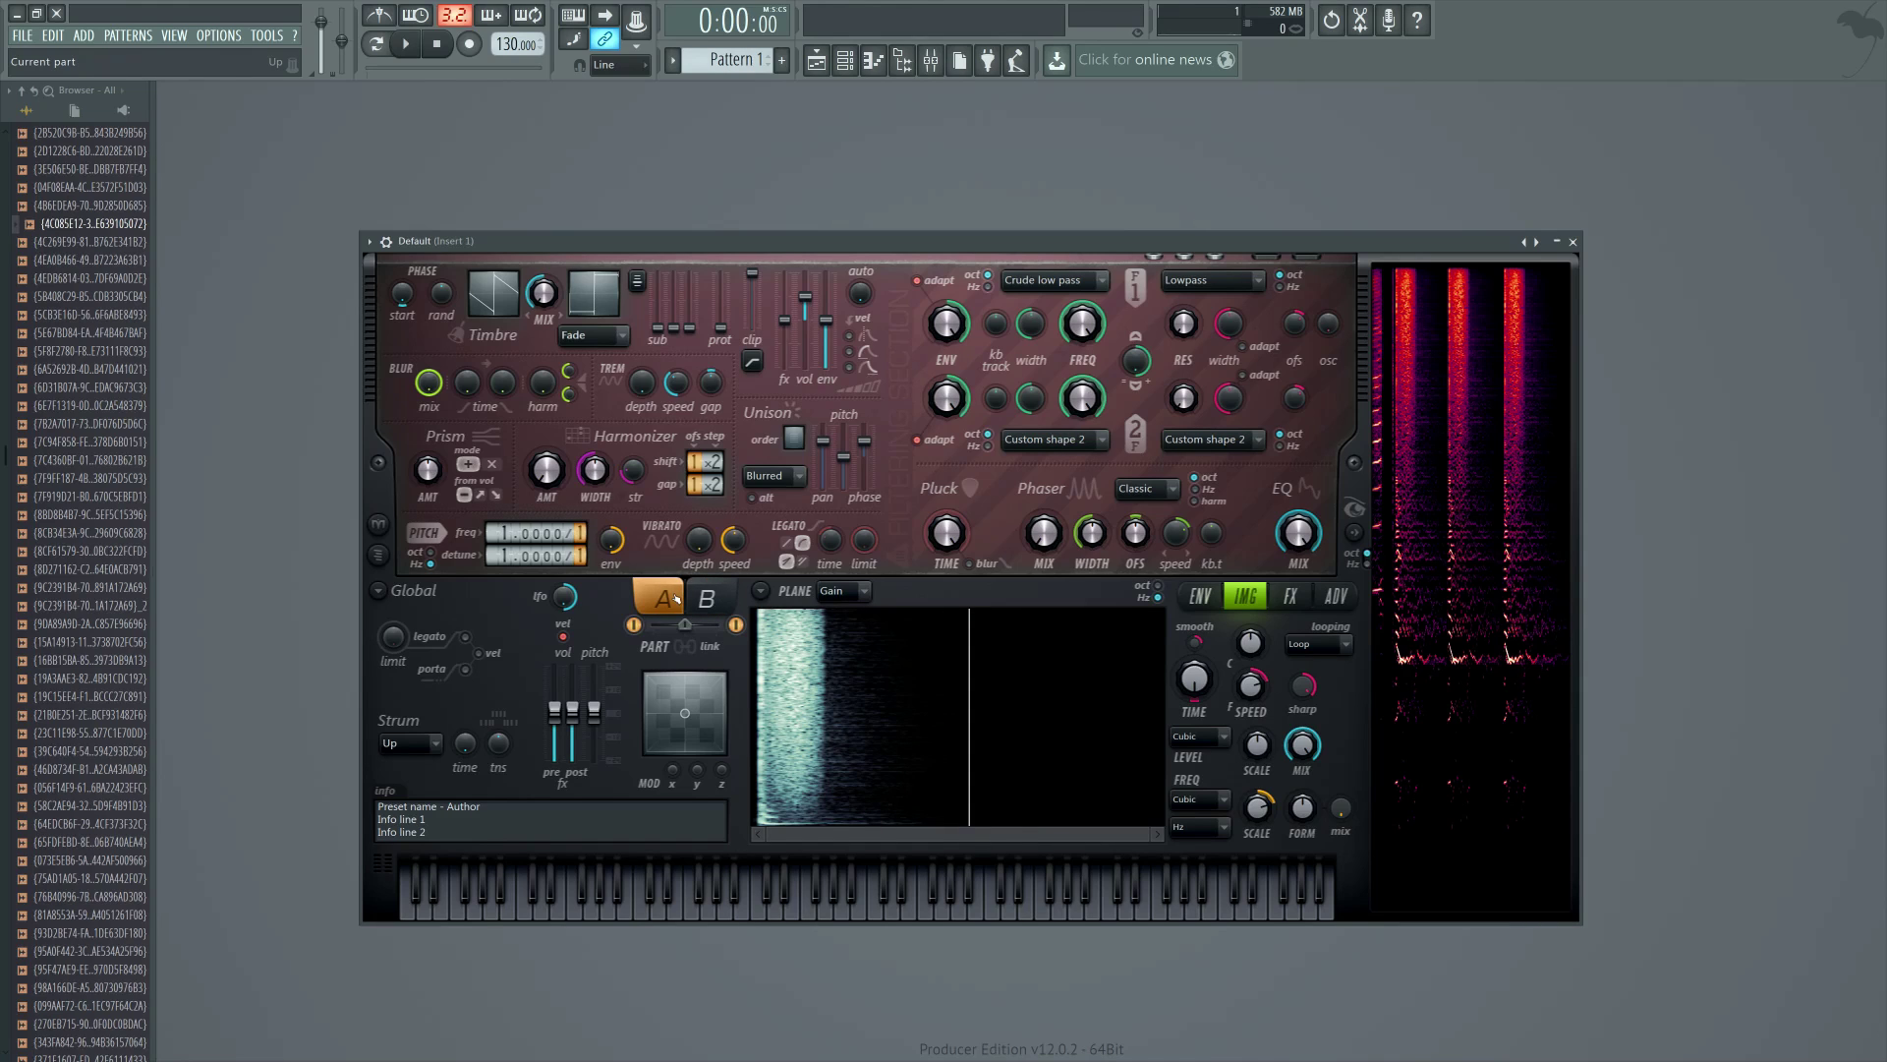
# Compare parts A and B by ear, disabling part A to hear B alone and enabling it again.
pyautogui.click(634, 625)
pyautogui.click(706, 598)
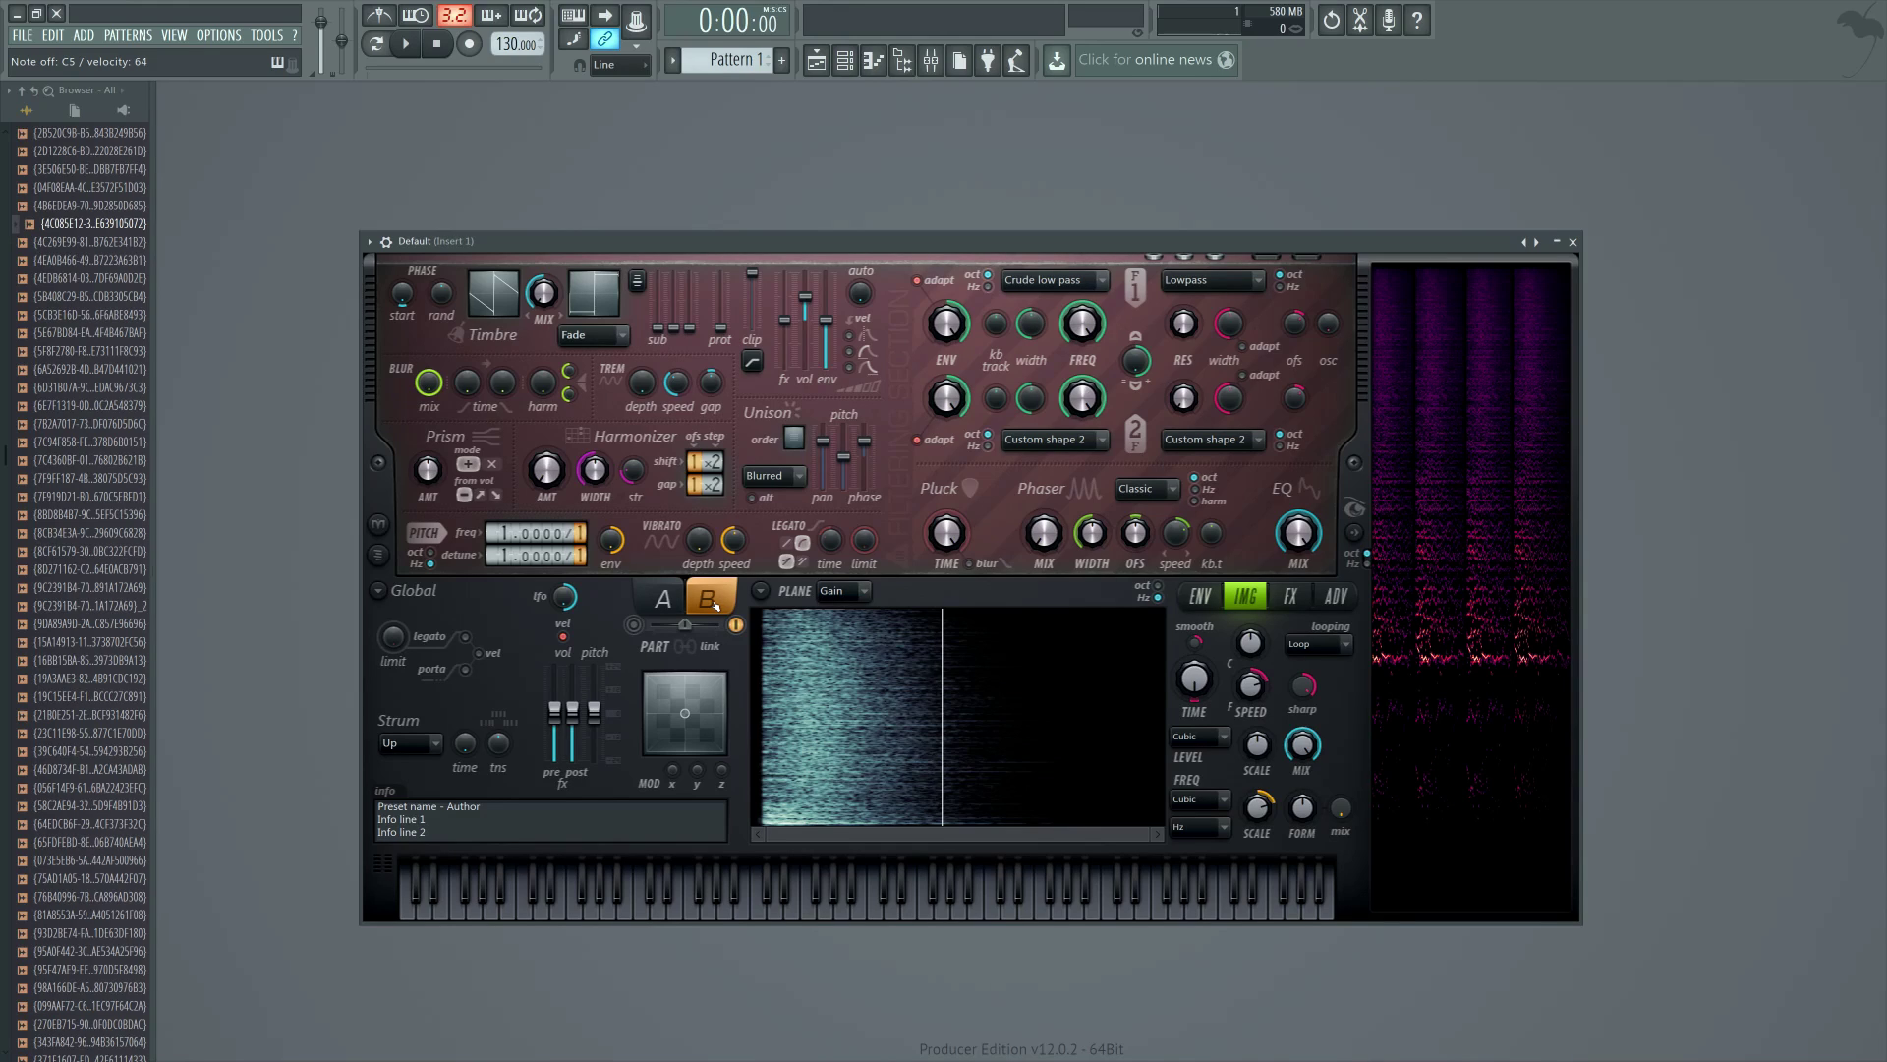
pyautogui.click(651, 609)
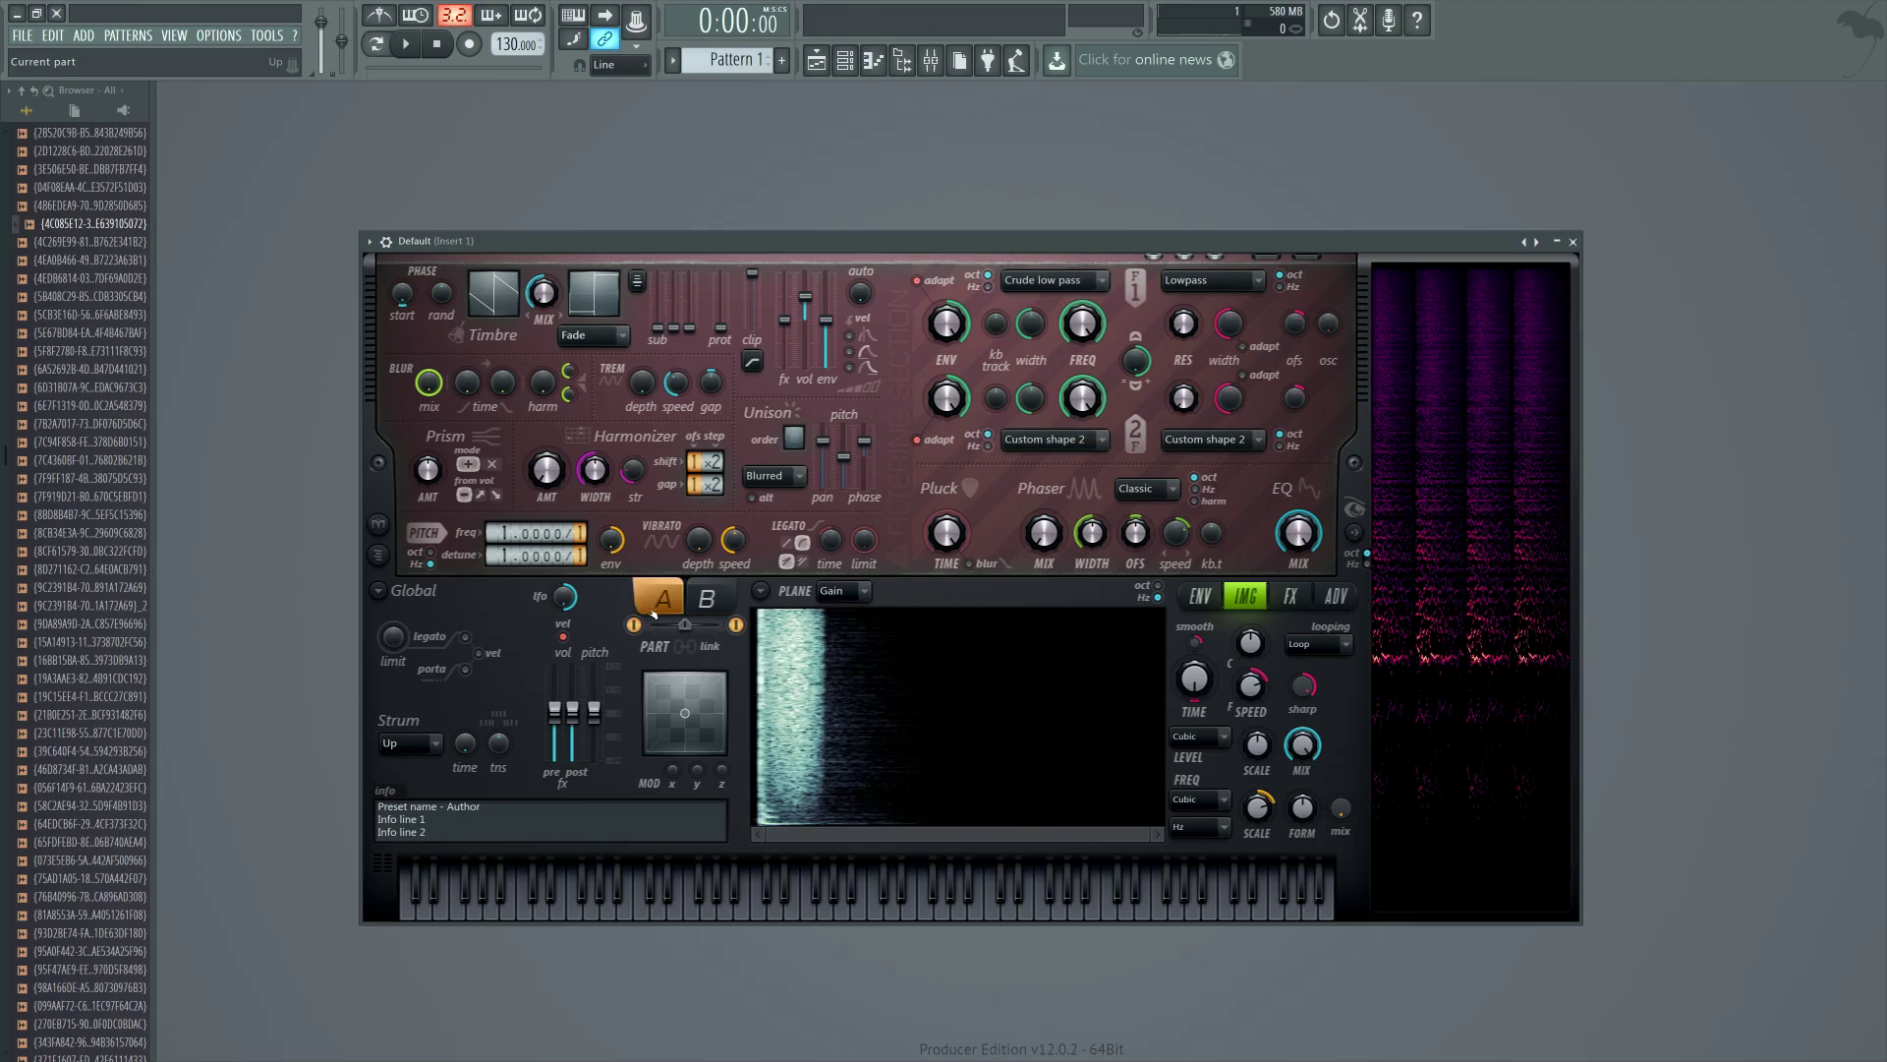
pyautogui.click(707, 602)
pyautogui.click(681, 606)
pyautogui.press('z')
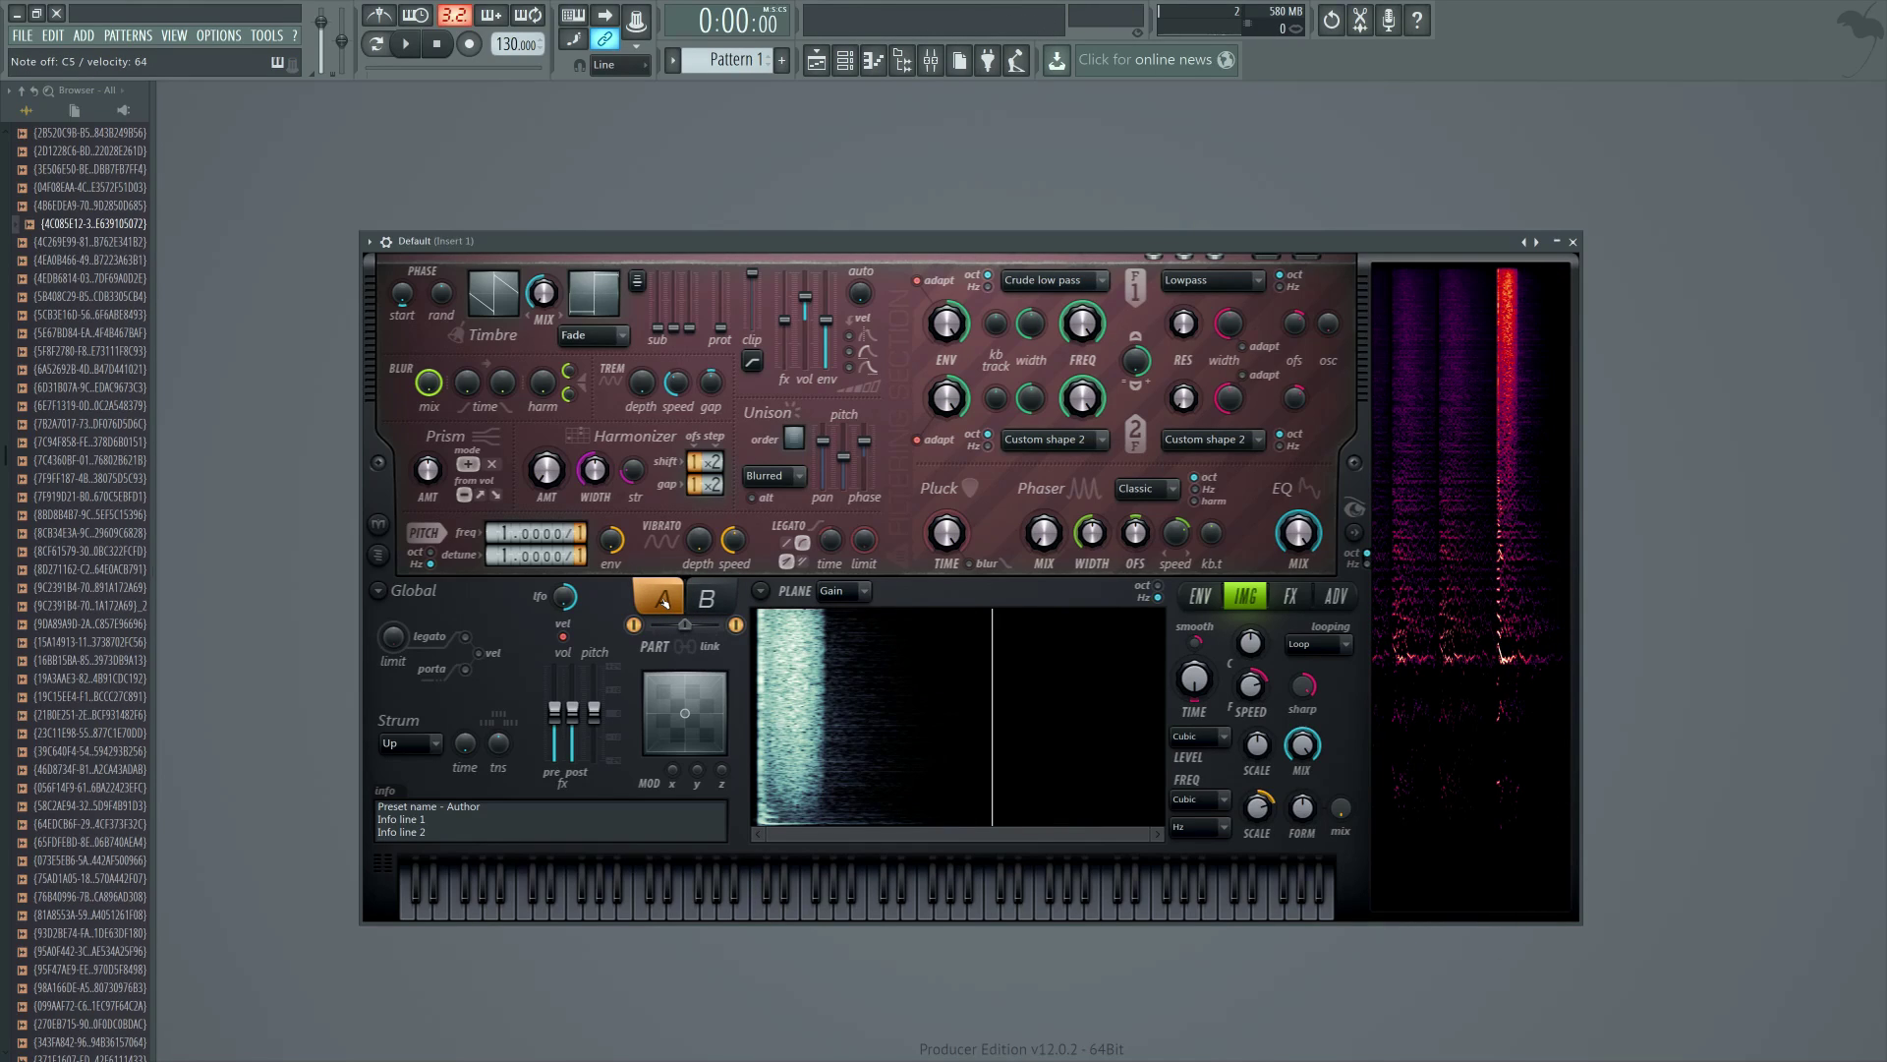
pyautogui.click(717, 602)
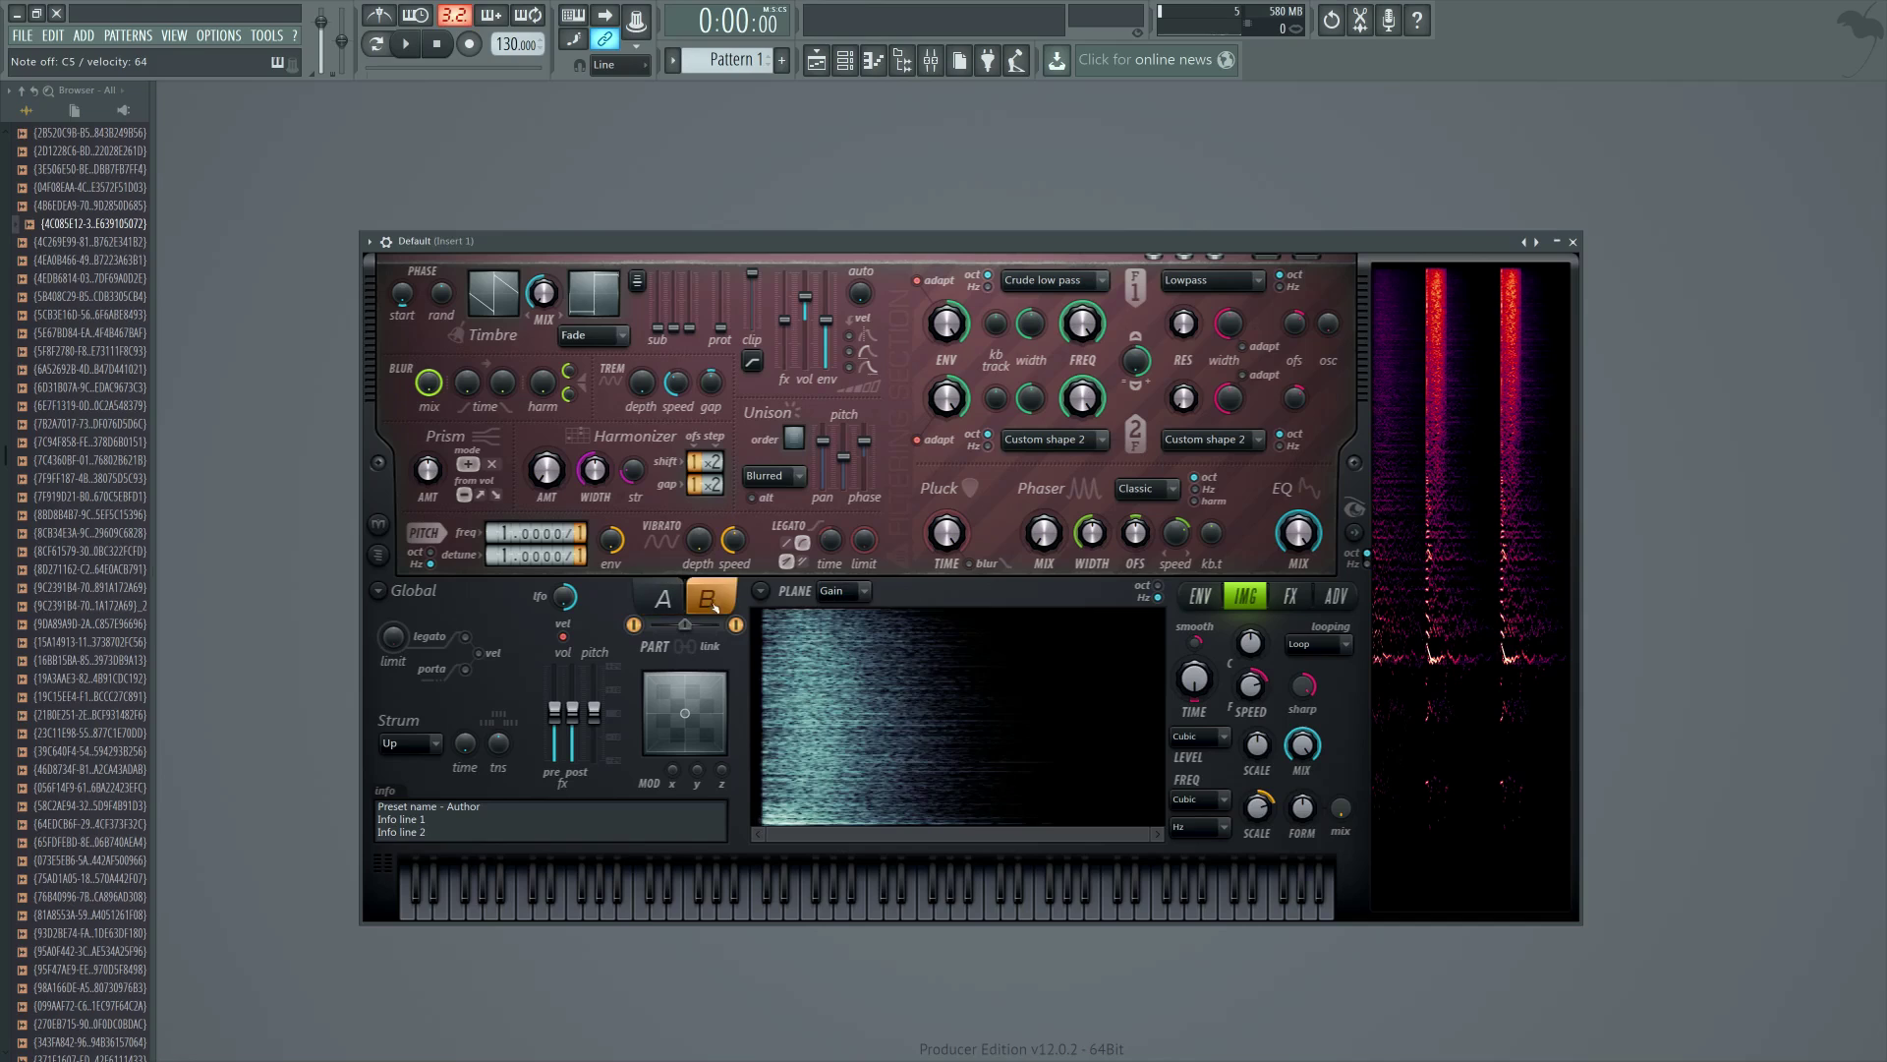
# Link parts A and B from part A and switch back to part B.
pyautogui.click(664, 600)
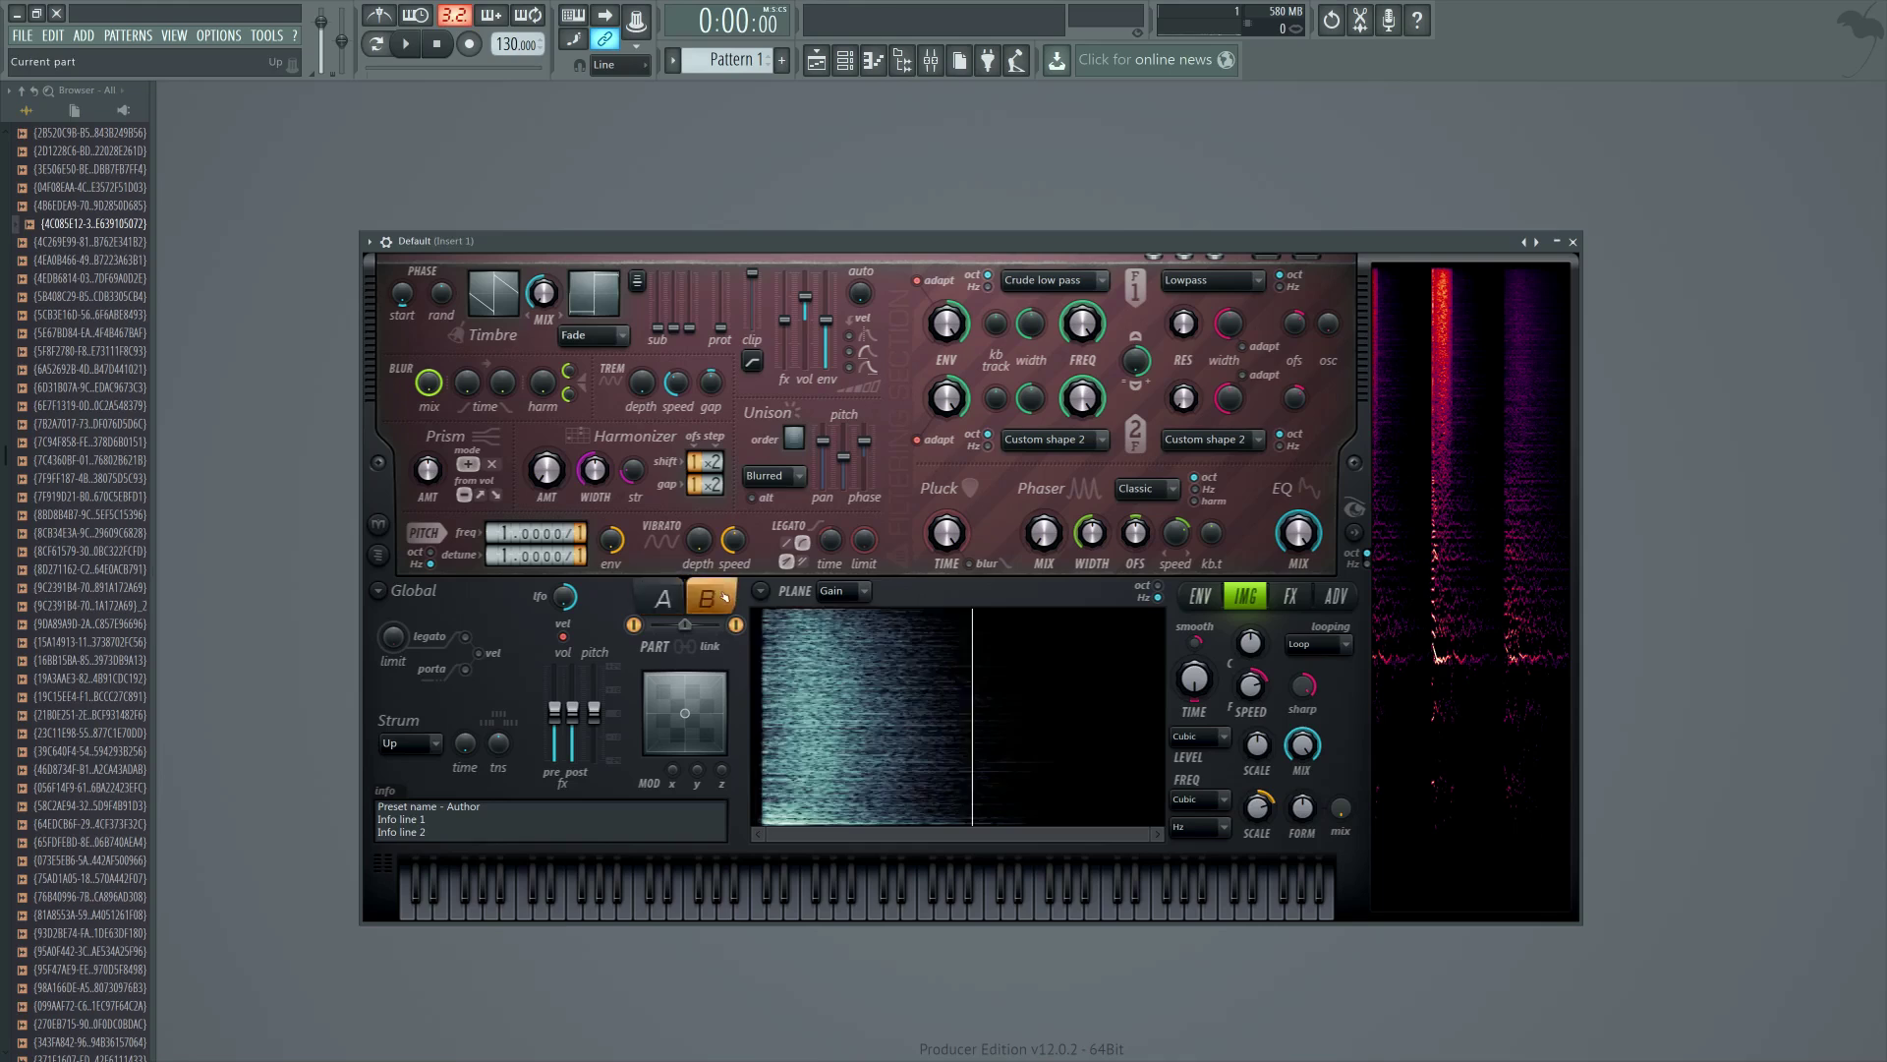
pyautogui.click(685, 647)
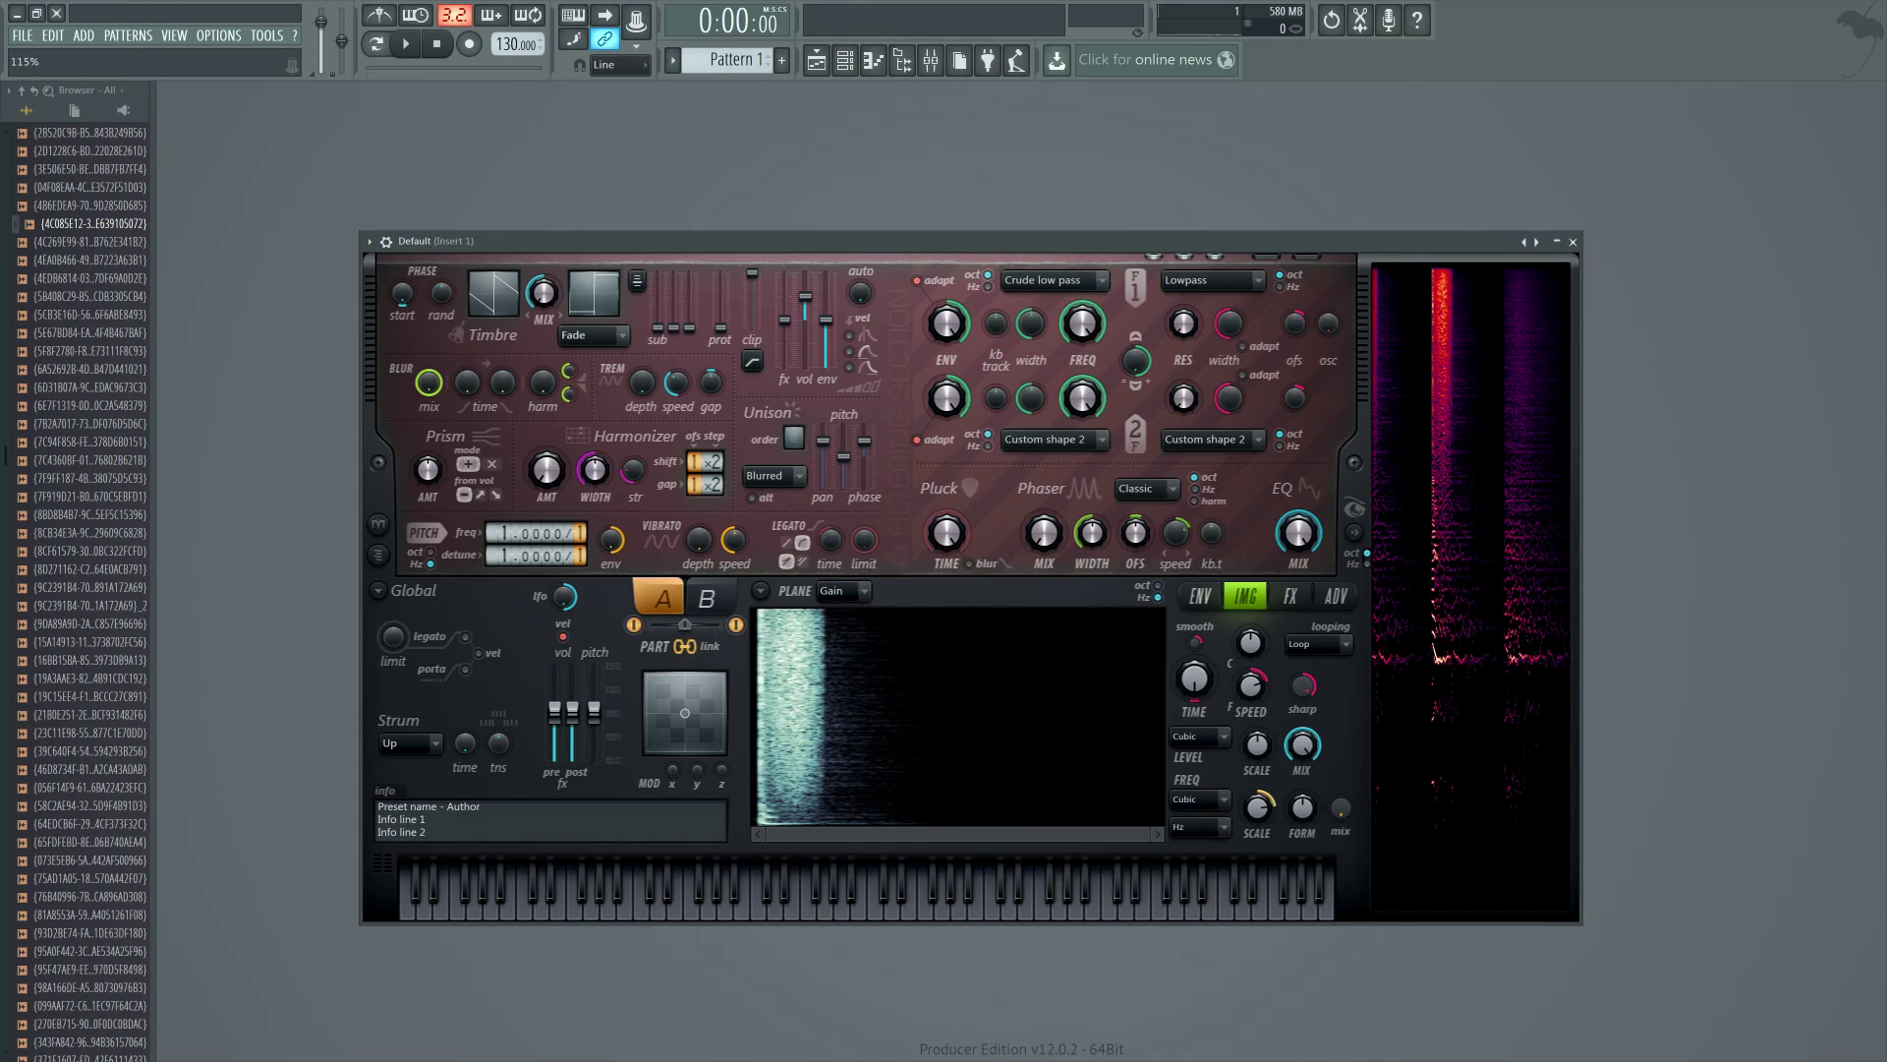
pyautogui.click(706, 597)
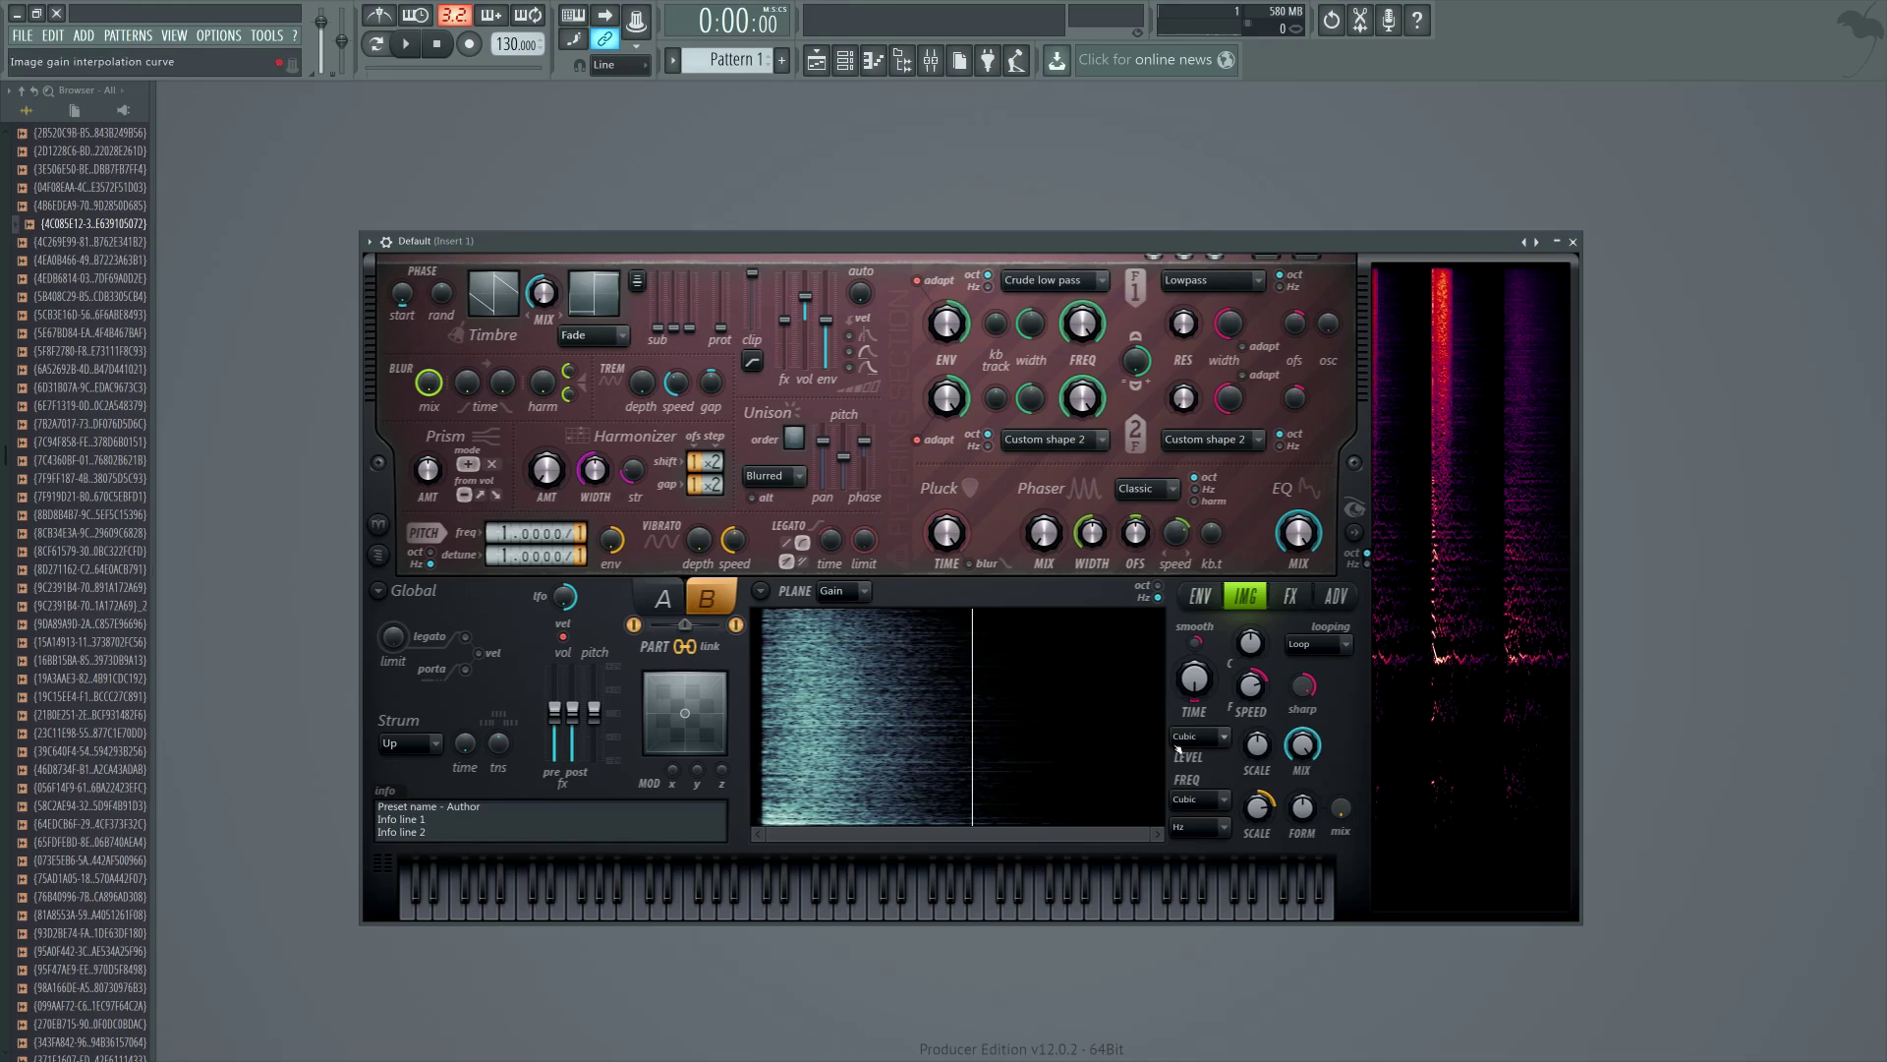
# Reshape part A's volume envelope by bending the decay segment upward and moving the sustain point earlier.
pyautogui.click(664, 599)
pyautogui.click(1200, 595)
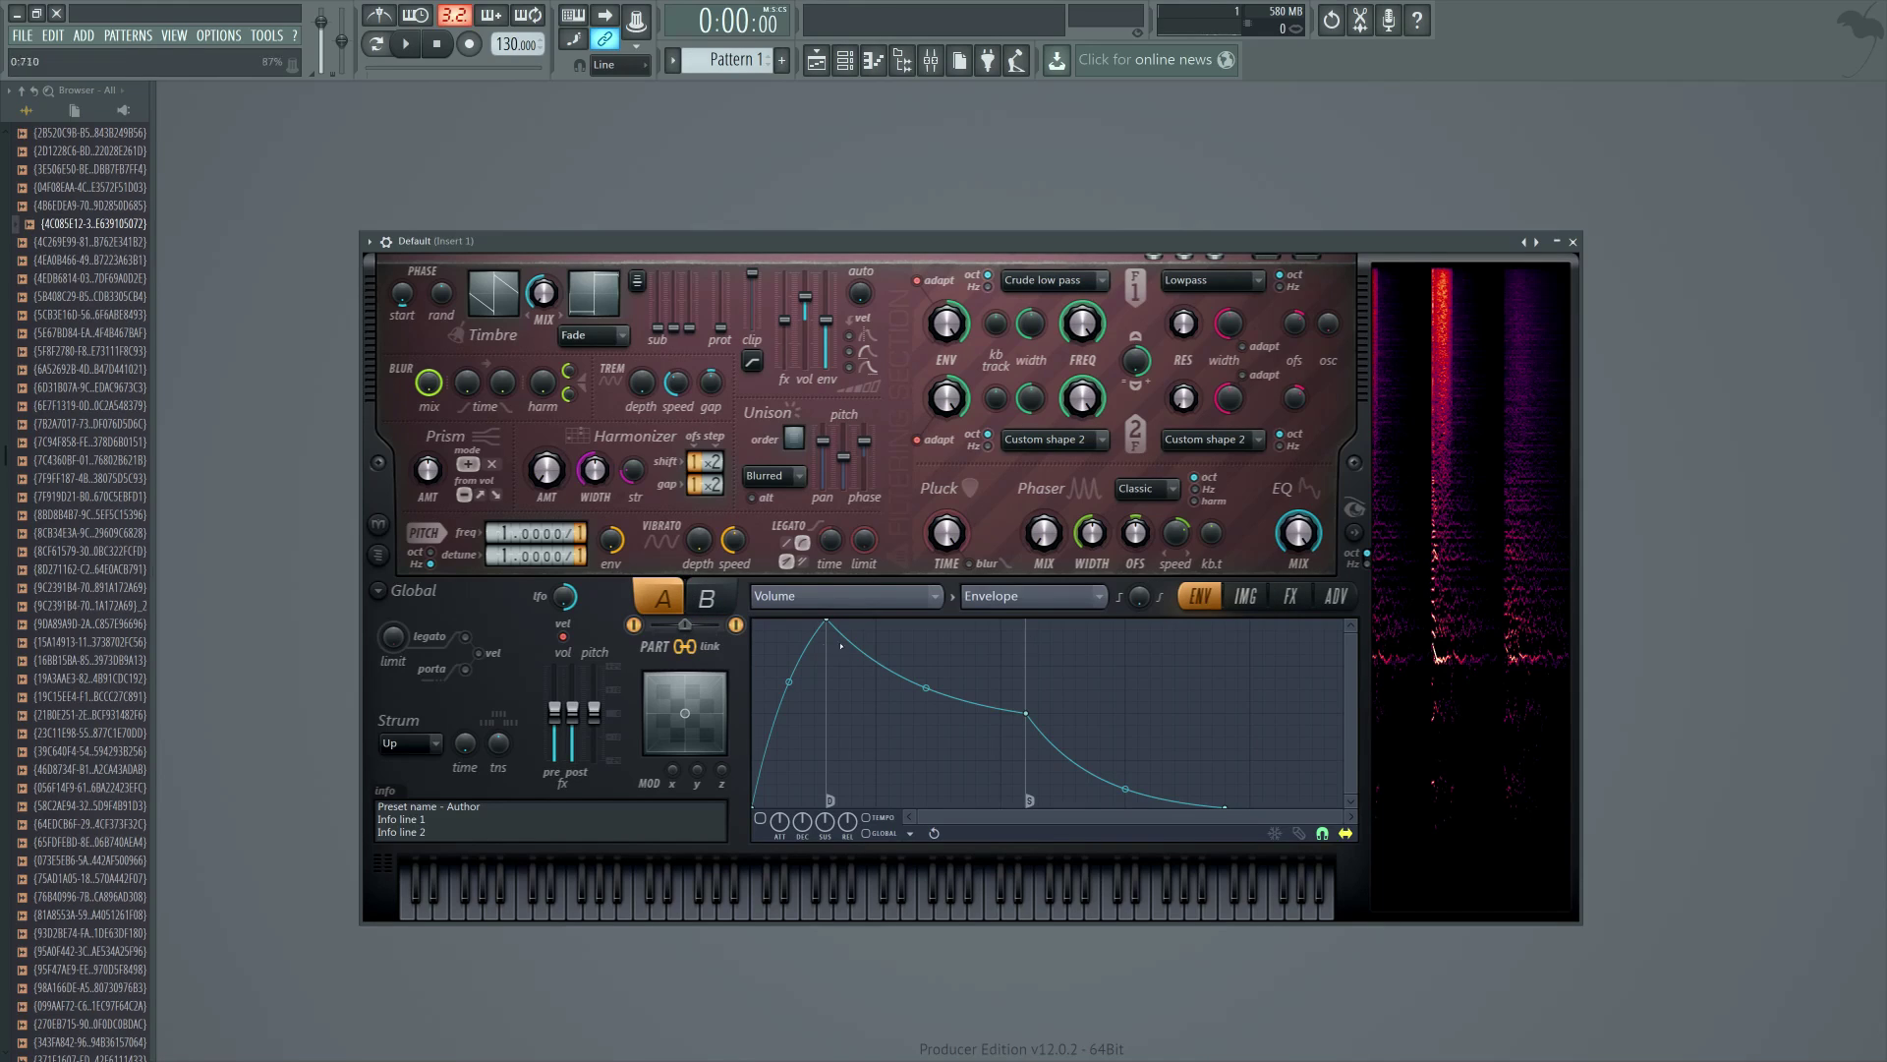
pyautogui.moveTo(926, 687); pyautogui.dragTo(926, 620)
pyautogui.moveTo(1025, 712); pyautogui.dragTo(939, 725)
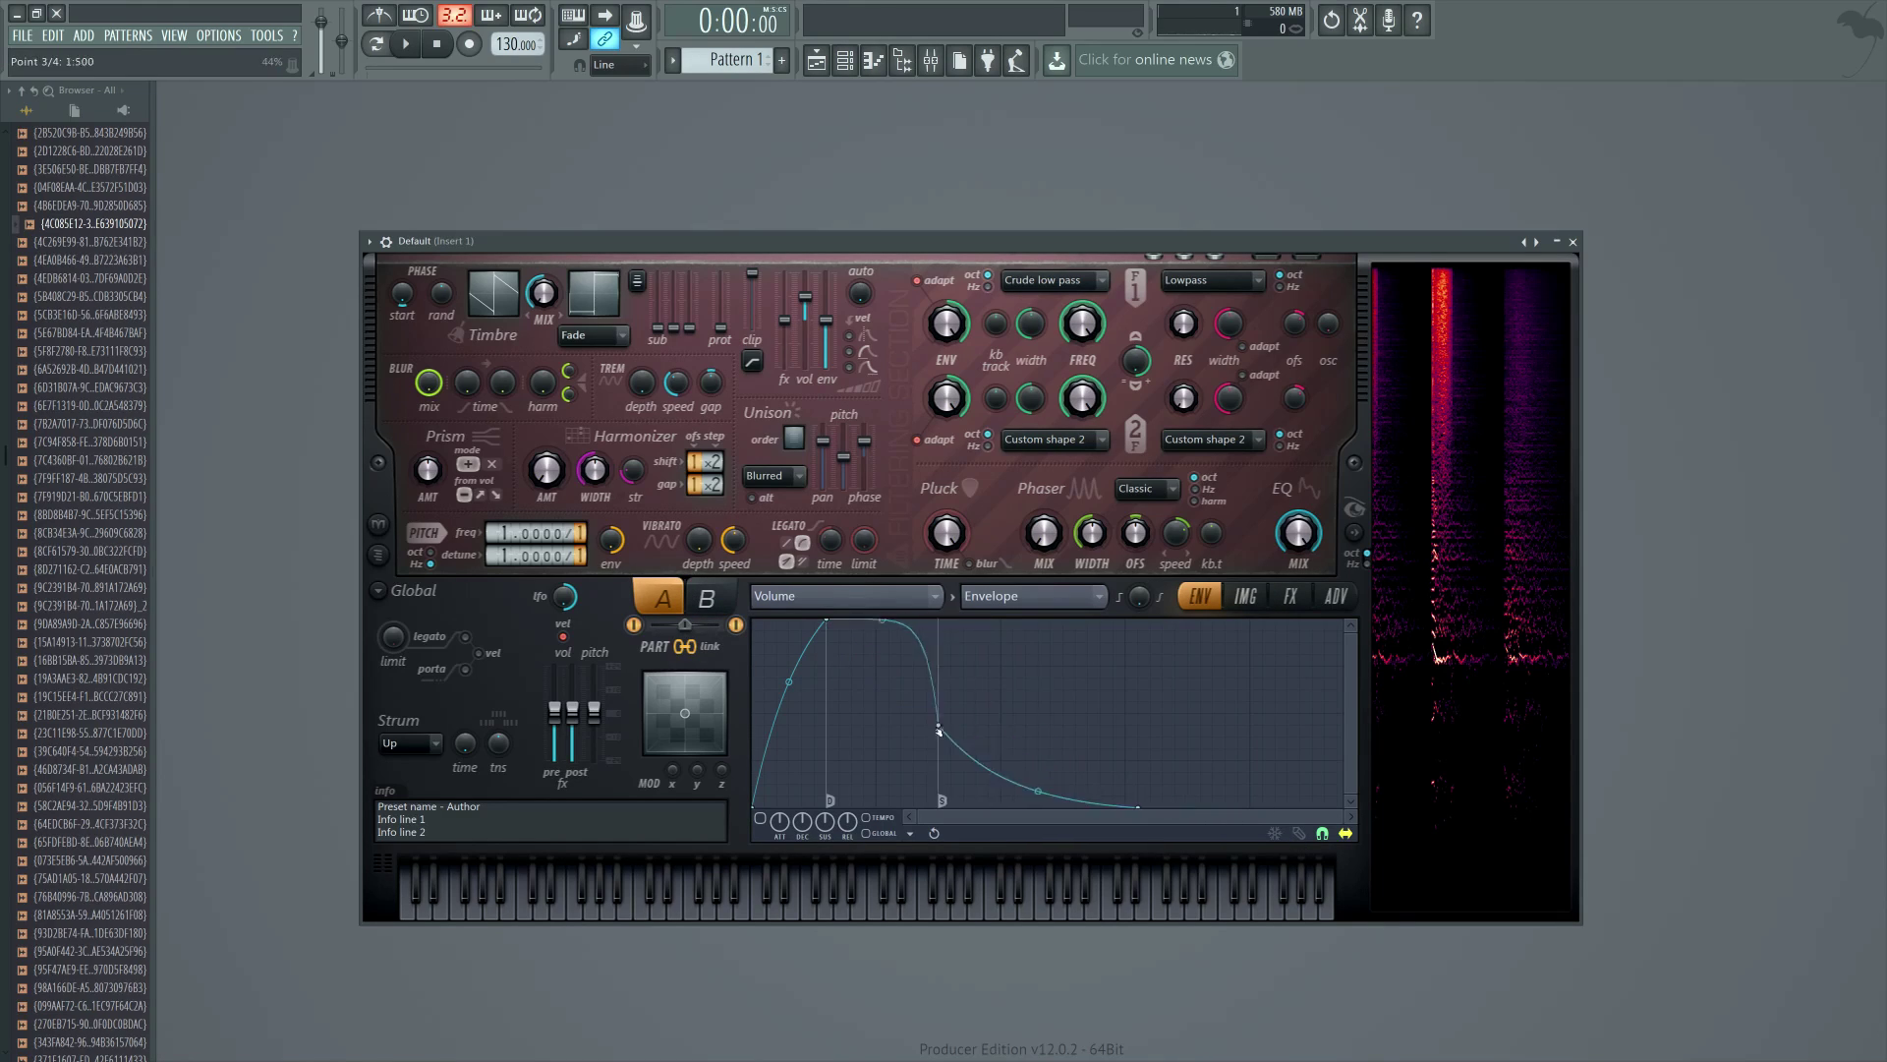
# Copy part A's volume envelope to part B and compare the envelope in both parts.
pyautogui.click(911, 832)
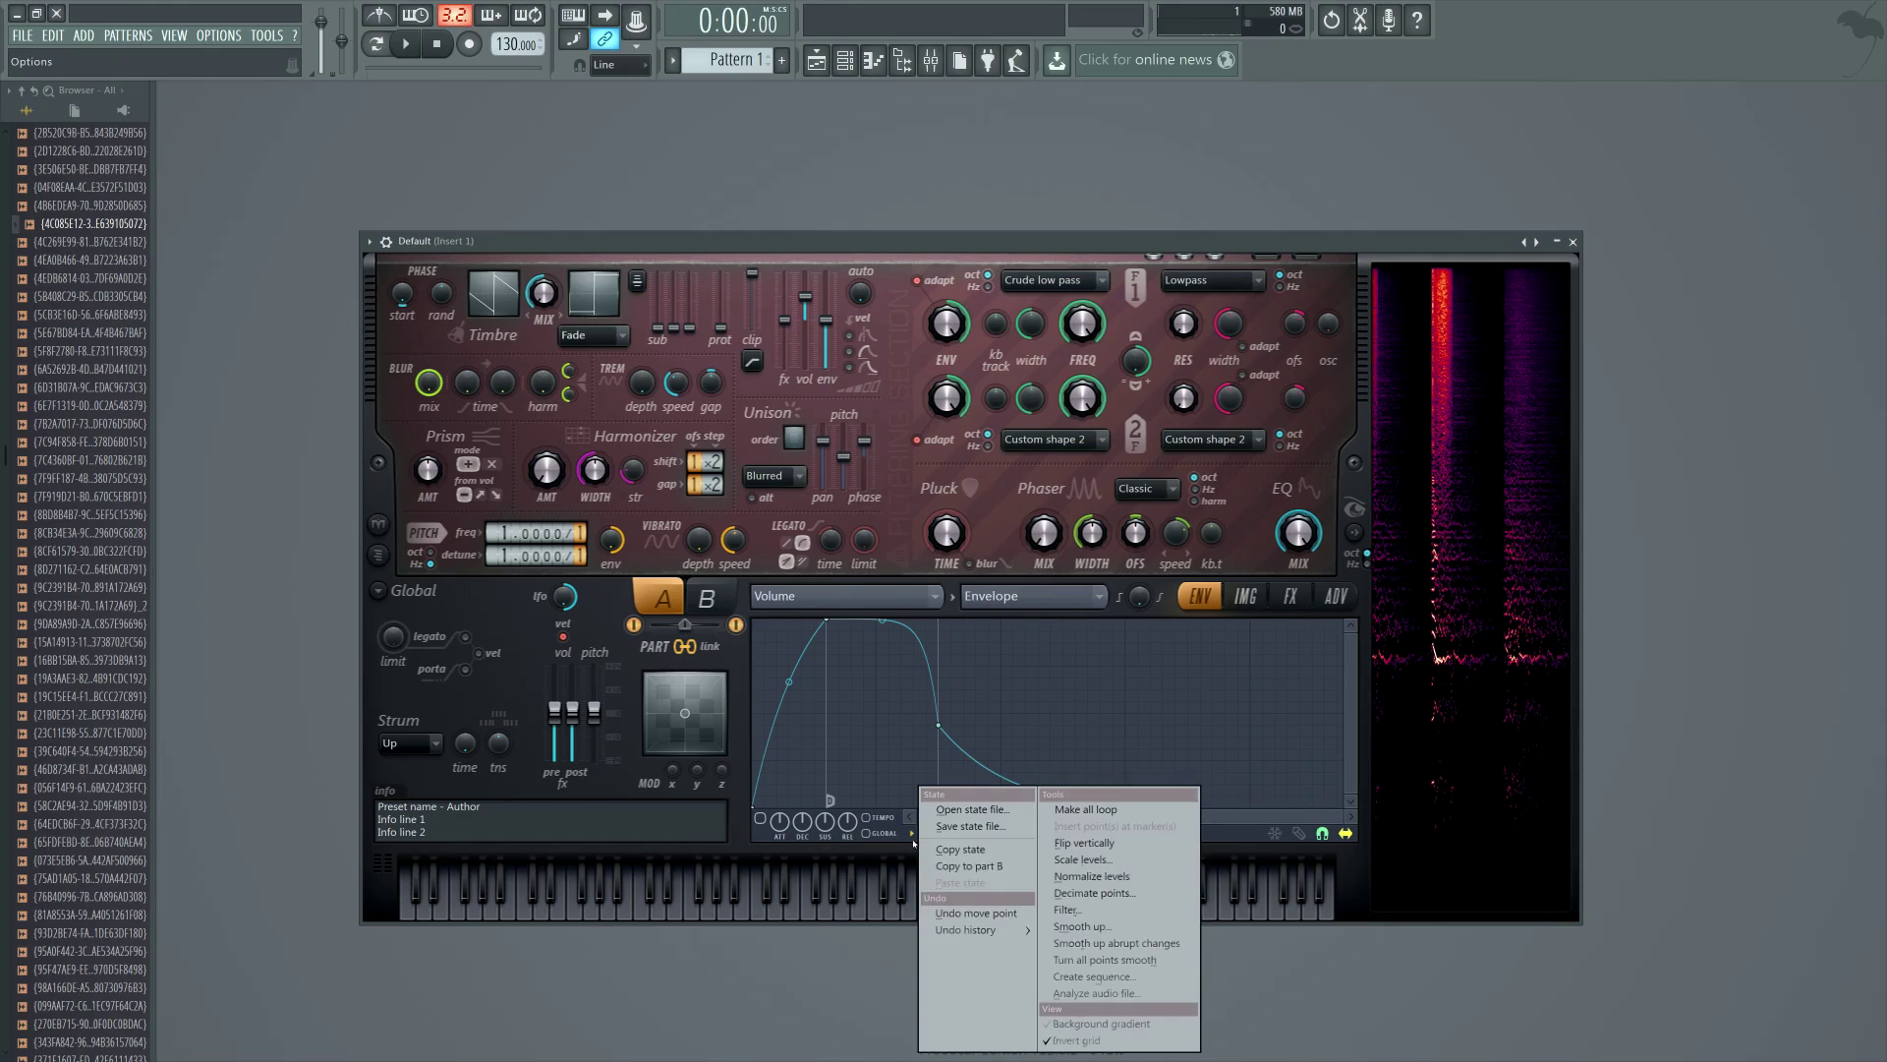
pyautogui.click(964, 865)
pyautogui.click(713, 597)
pyautogui.click(669, 598)
pyautogui.click(703, 597)
pyautogui.click(669, 598)
pyautogui.click(704, 598)
pyautogui.click(669, 597)
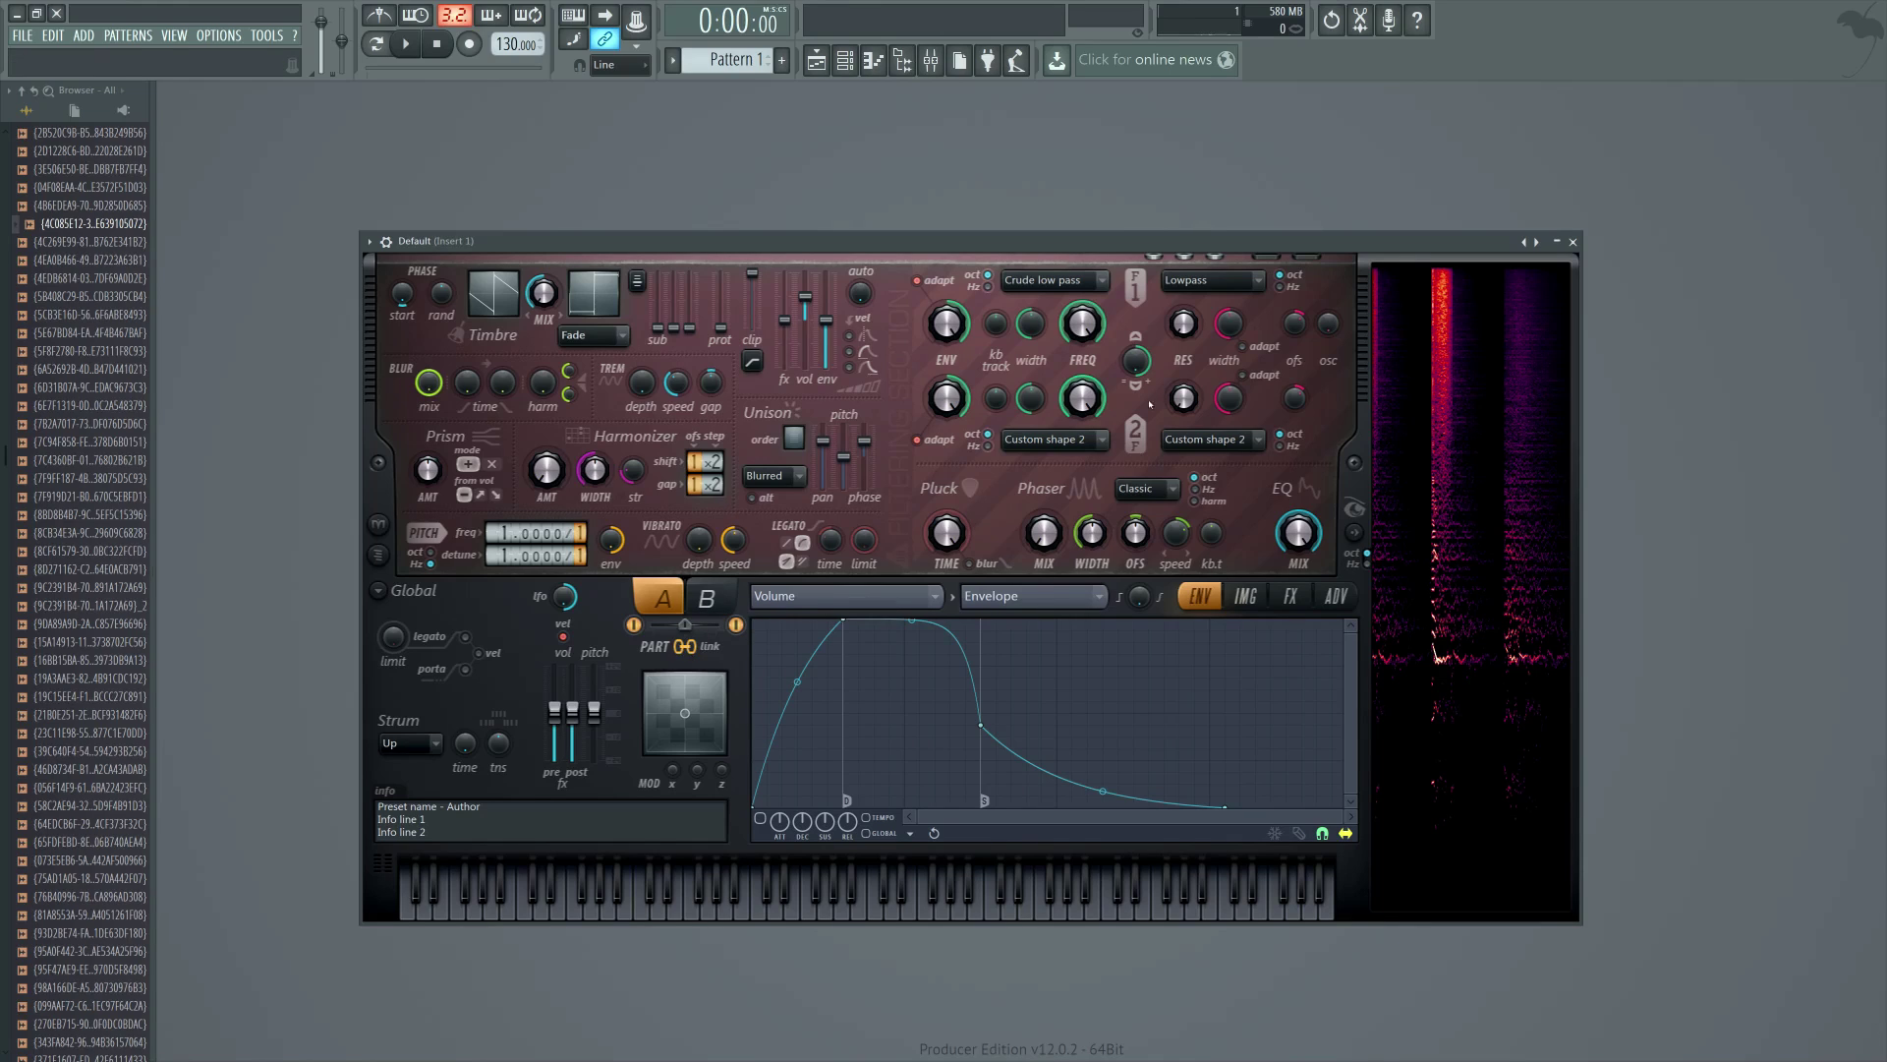
# Quick-map the filter 1 frequency to Modulation X in part A and in part B.
pyautogui.moveTo(1082, 323); pyautogui.dragTo(1082, 350)
pyautogui.rightClick(1093, 334)
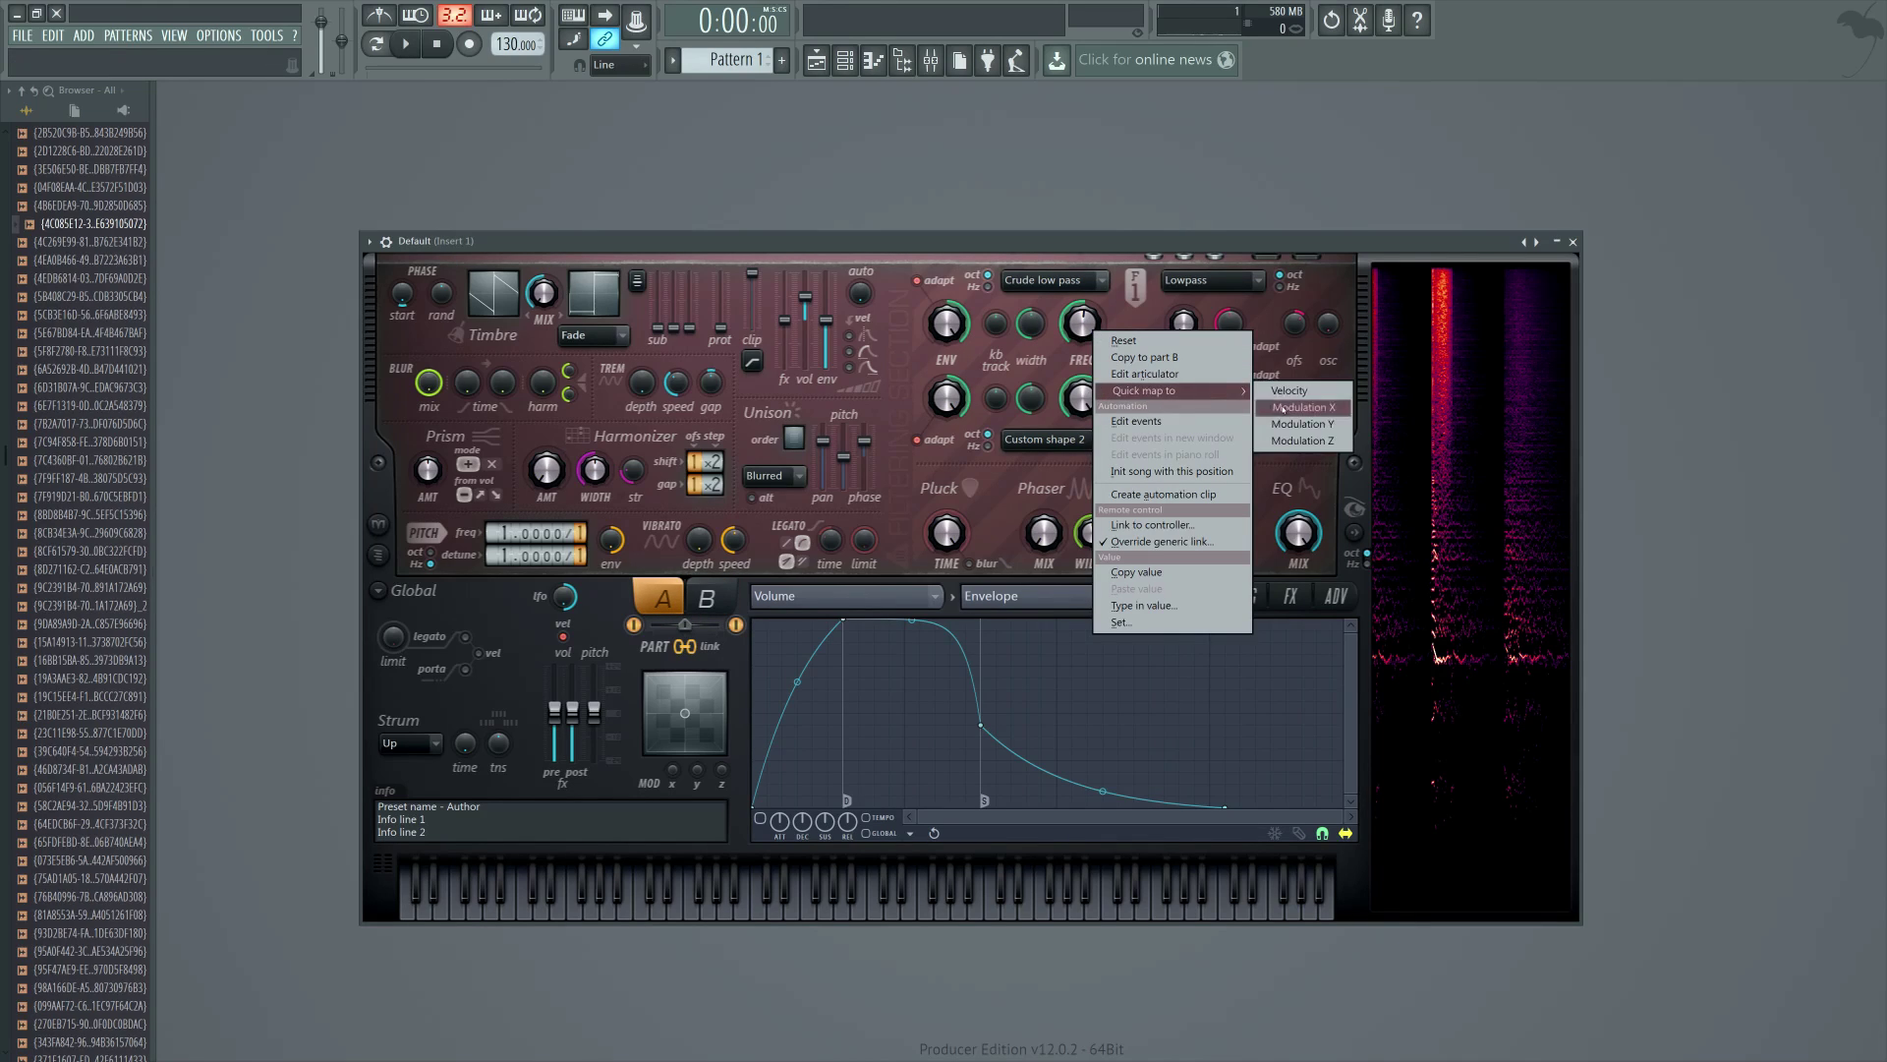
pyautogui.click(1303, 407)
pyautogui.click(721, 611)
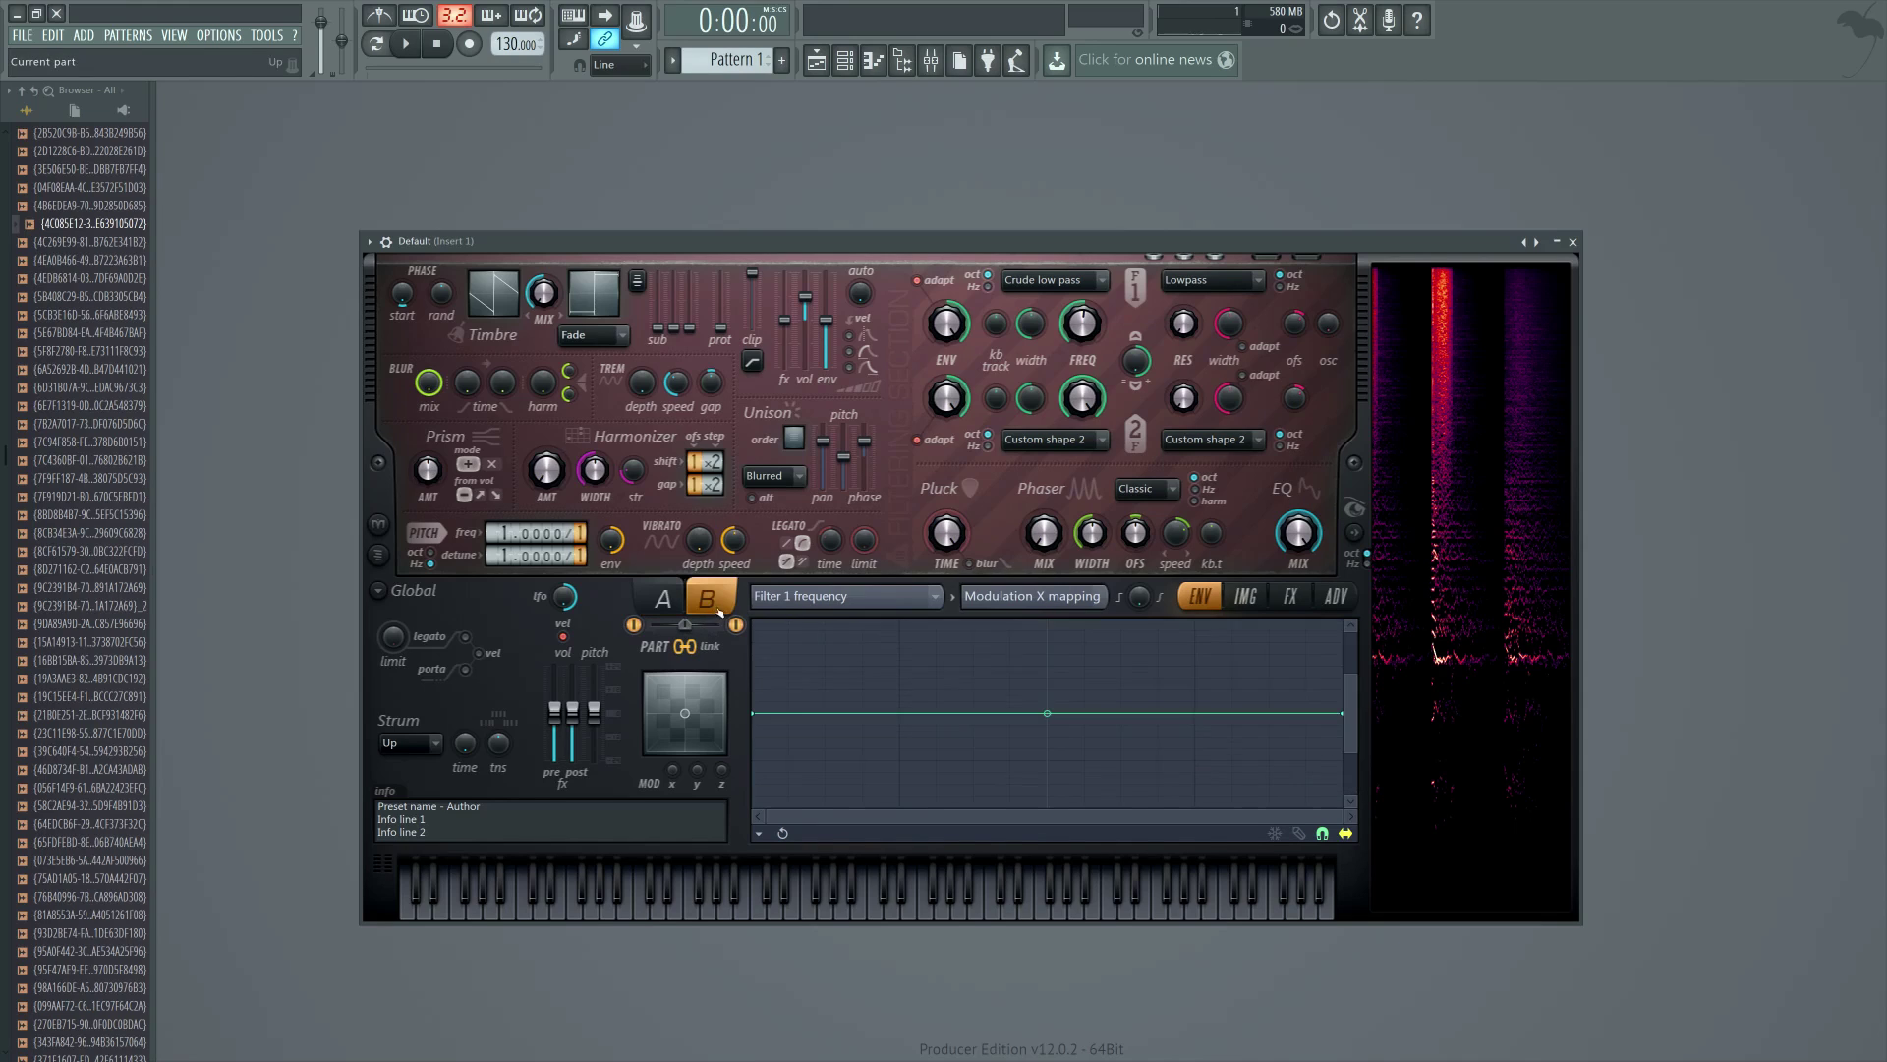
pyautogui.rightClick(1081, 322)
pyautogui.moveTo(1194, 383)
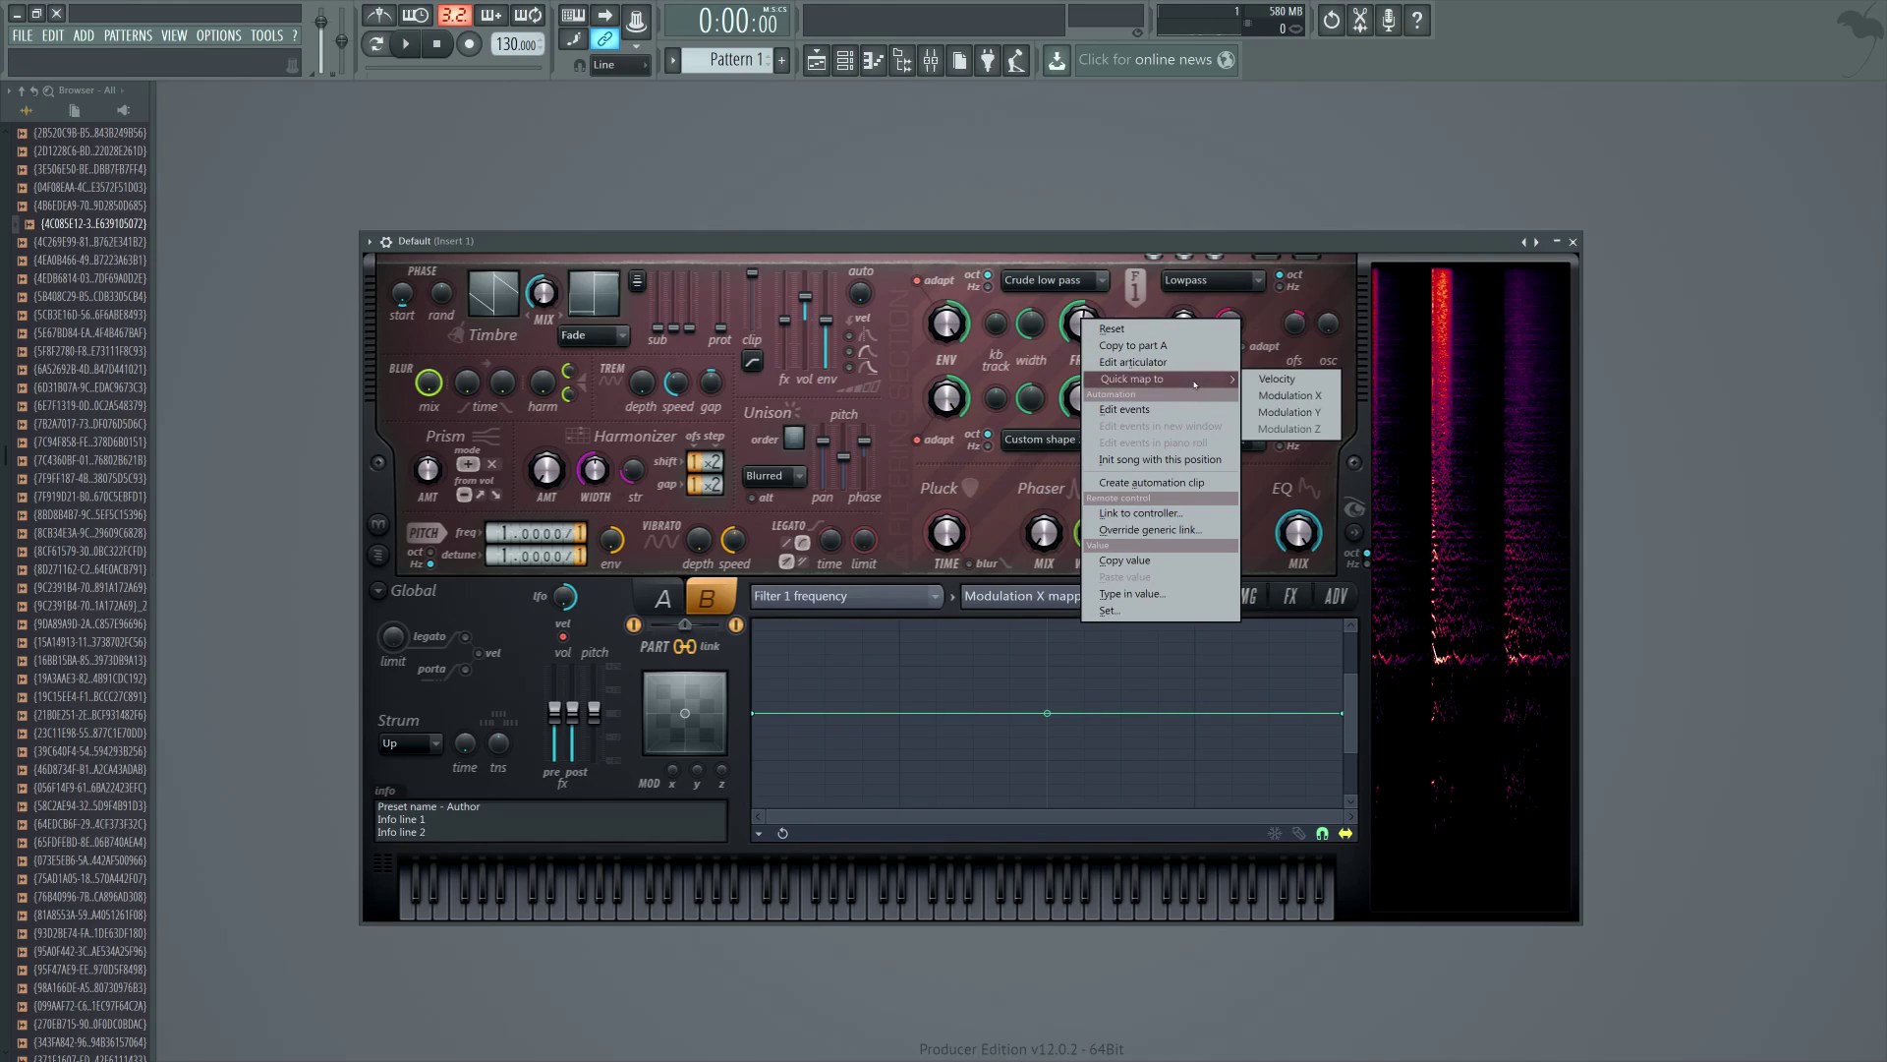
pyautogui.click(1285, 399)
# Show part B's image section and test the linked parts by varying Modulation X and the mix between A and B.
pyautogui.moveTo(671, 770)
pyautogui.mouseDown()
pyautogui.moveTo(672, 786)
pyautogui.moveTo(672, 757)
pyautogui.mouseUp()
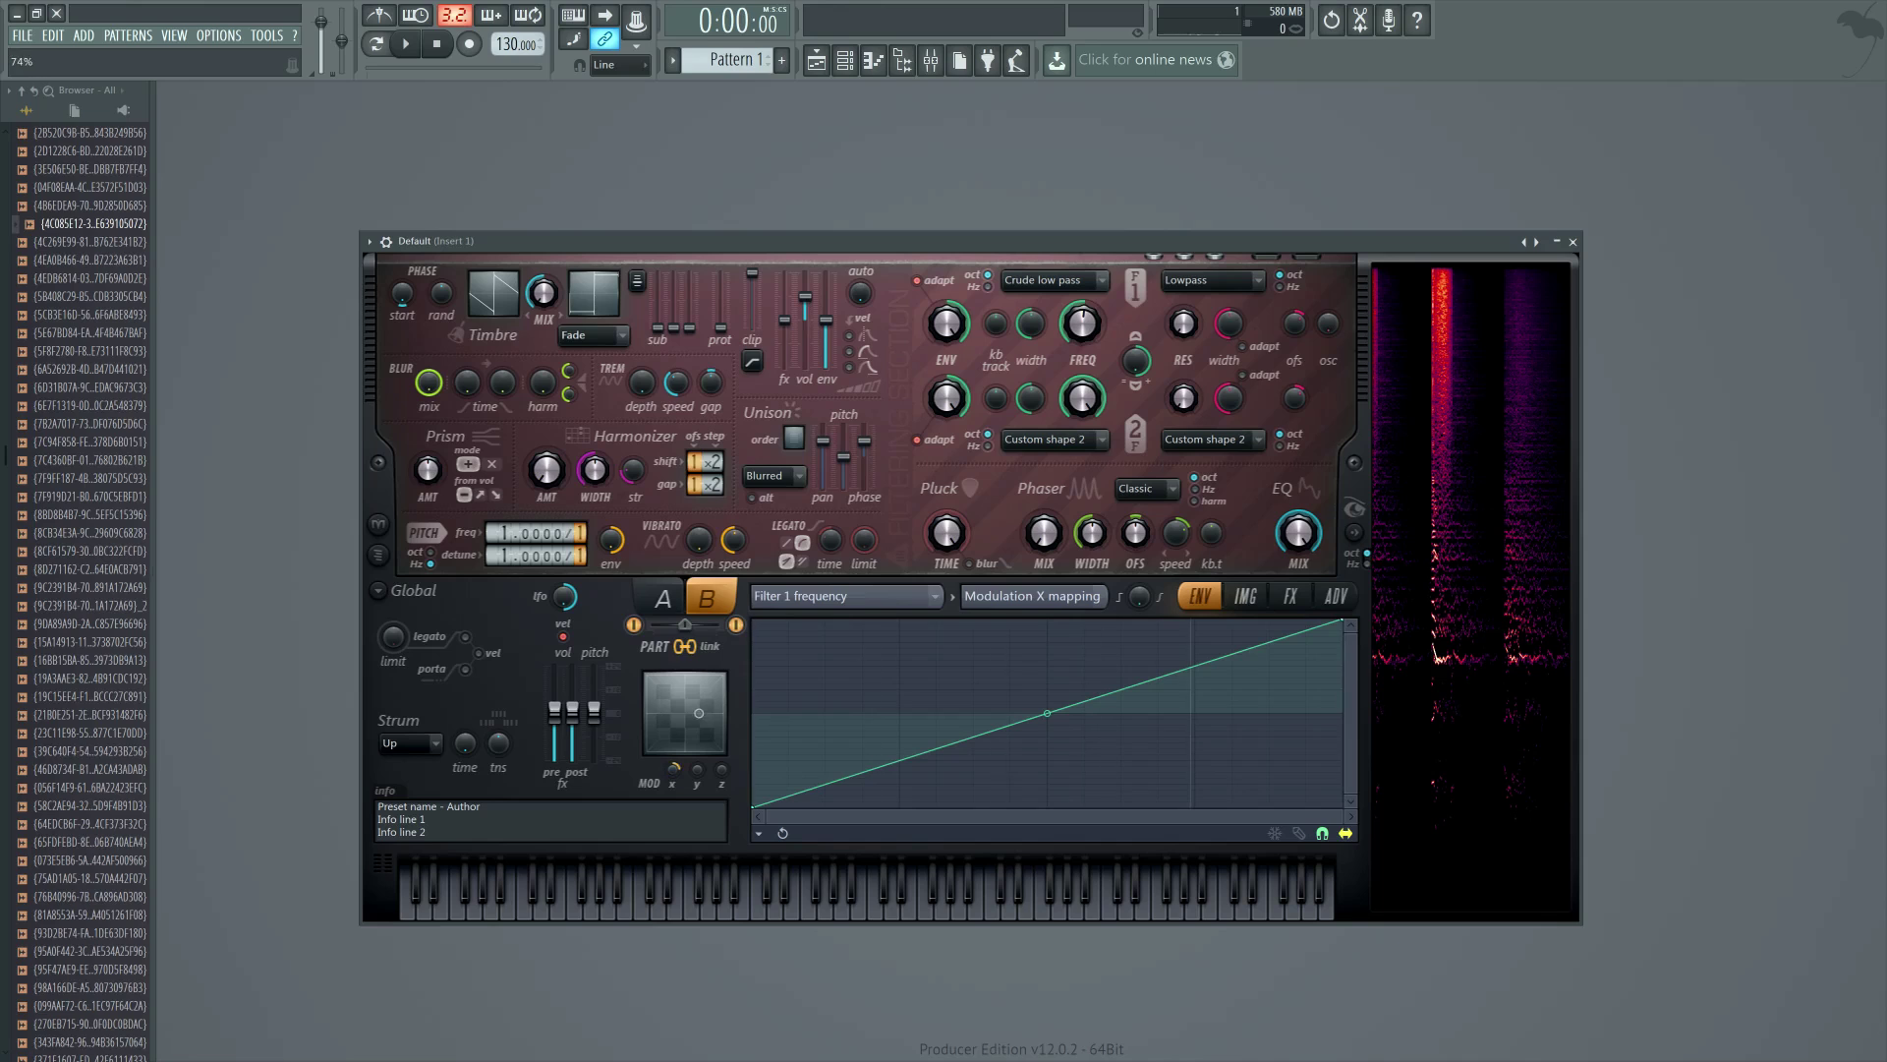
pyautogui.click(1290, 596)
pyautogui.click(1246, 596)
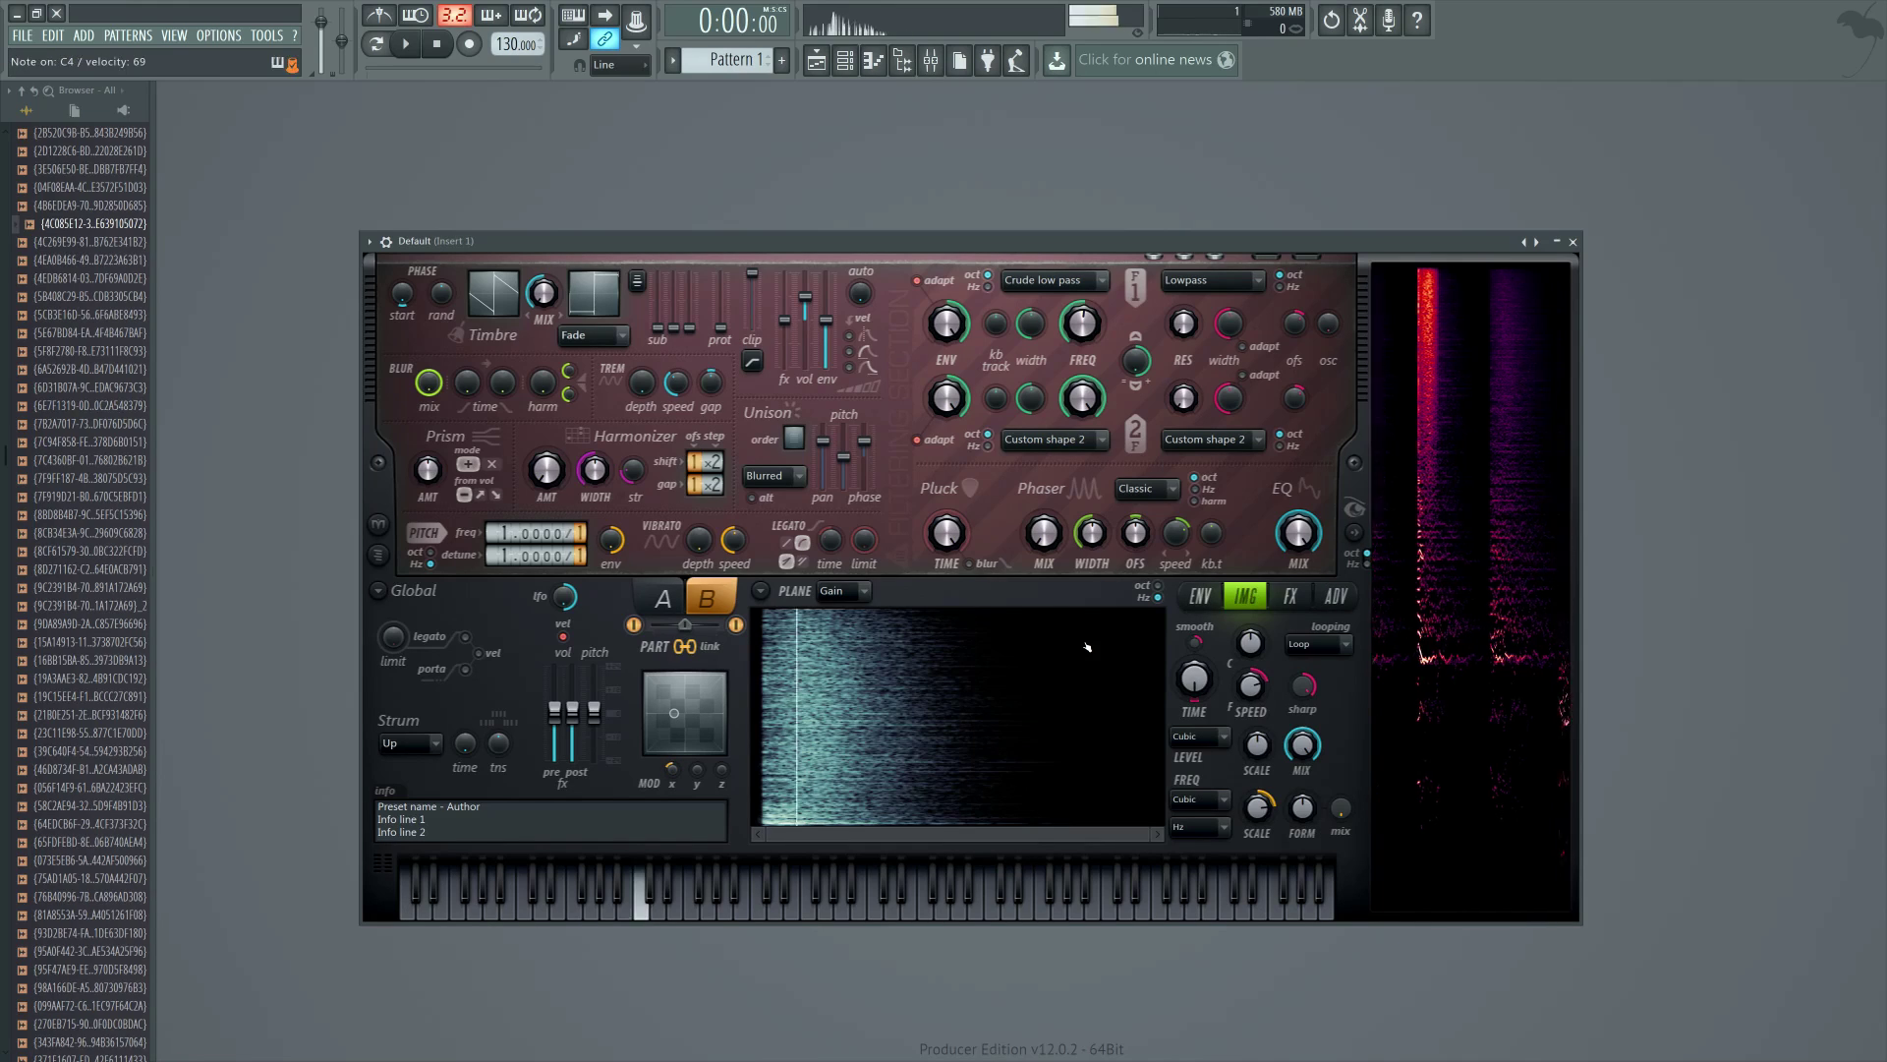
pyautogui.moveTo(672, 769); pyautogui.dragTo(672, 707)
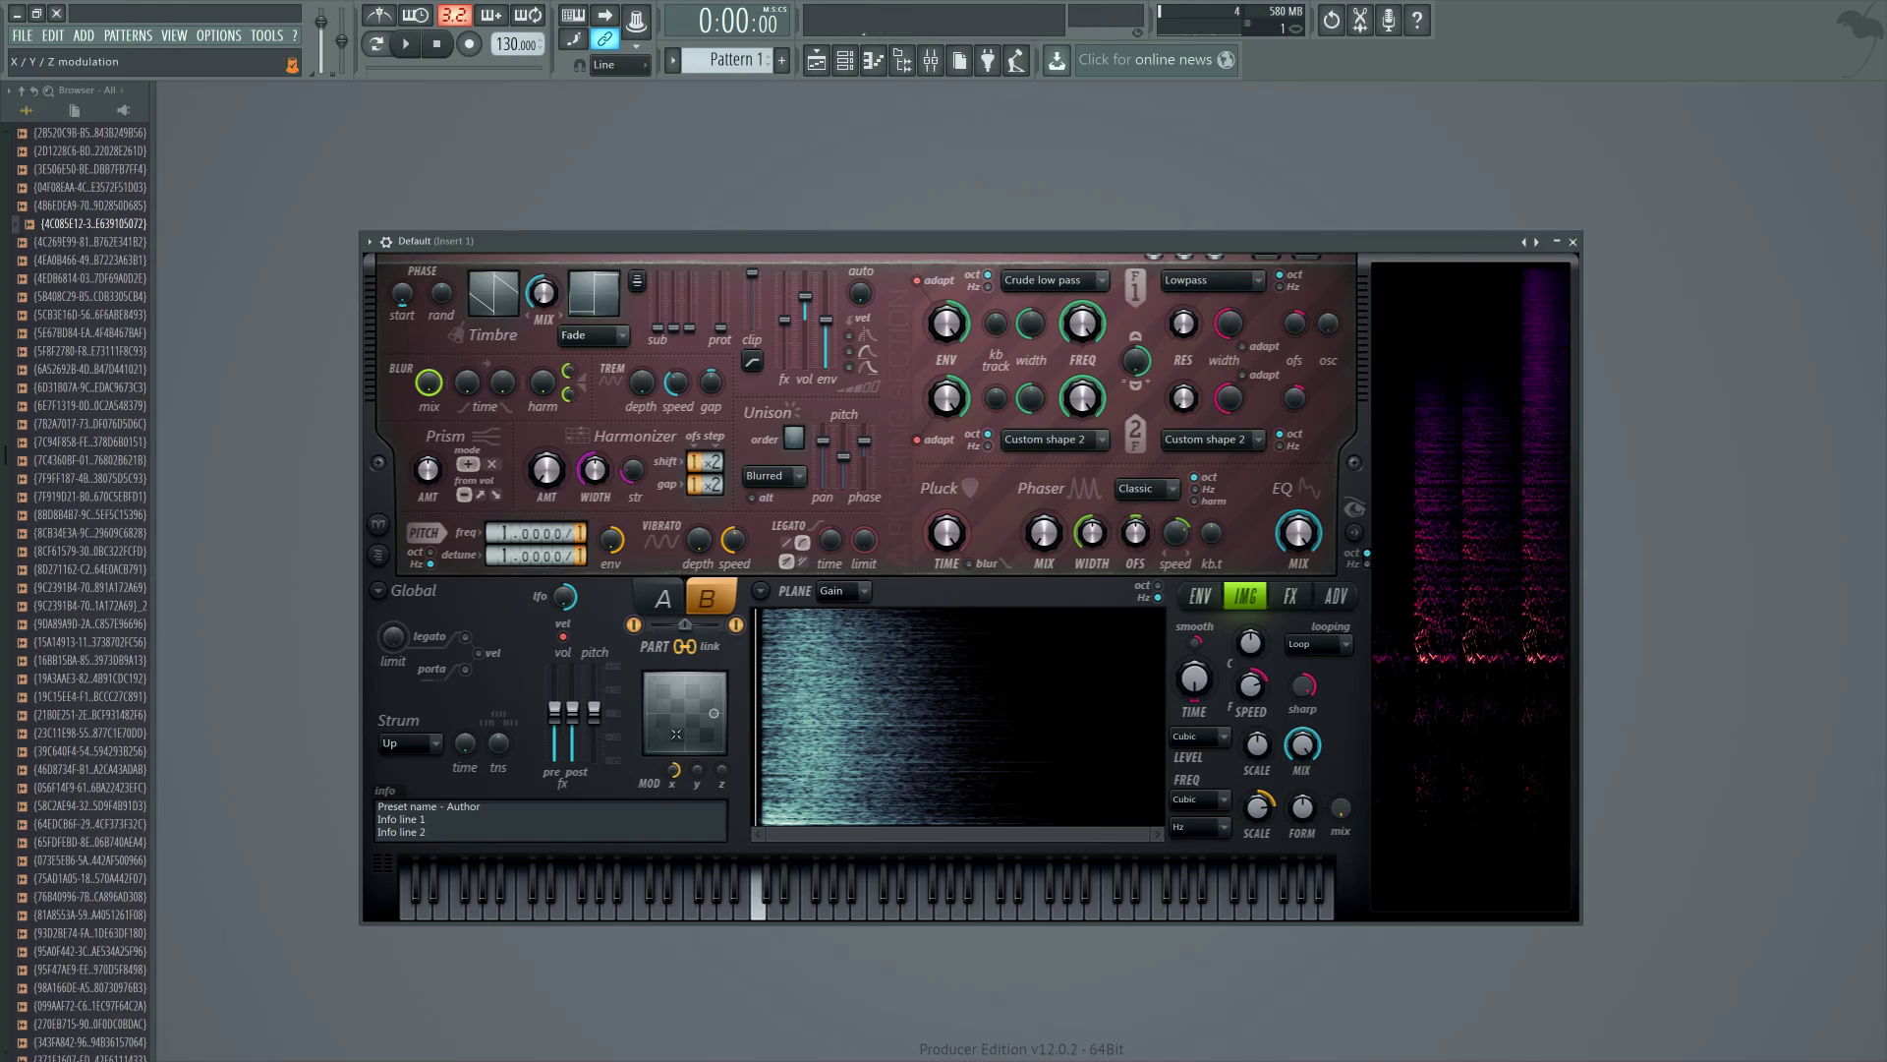
pyautogui.moveTo(658, 630); pyautogui.dragTo(685, 625)
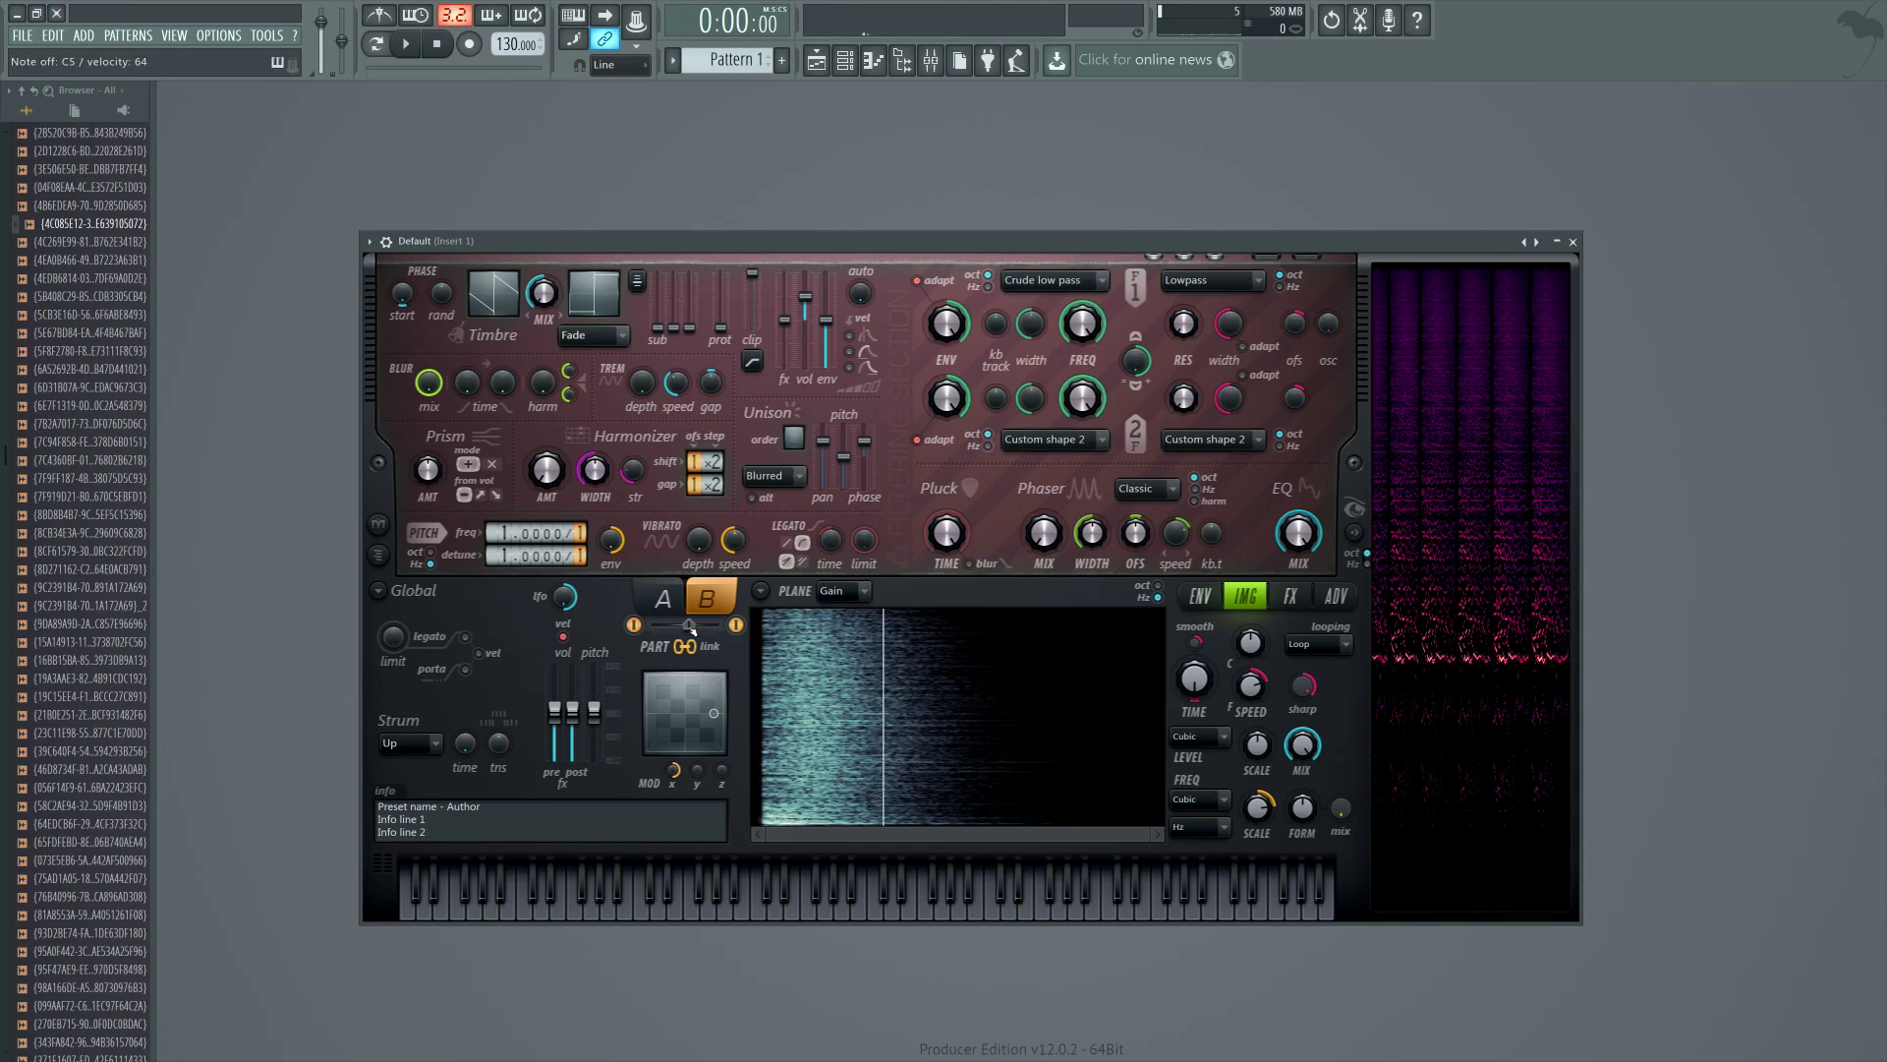